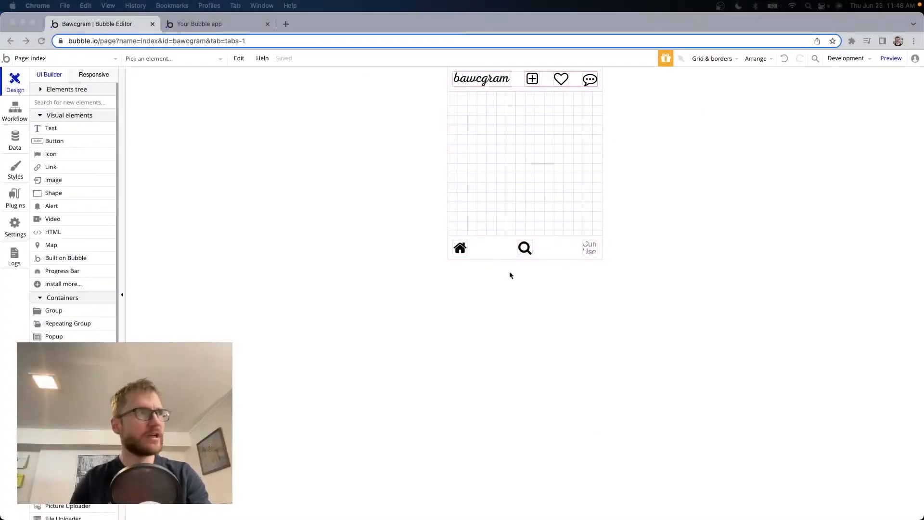
Switch to the app preview, look through the home feed, and open and dismiss the Create menu
click(212, 24)
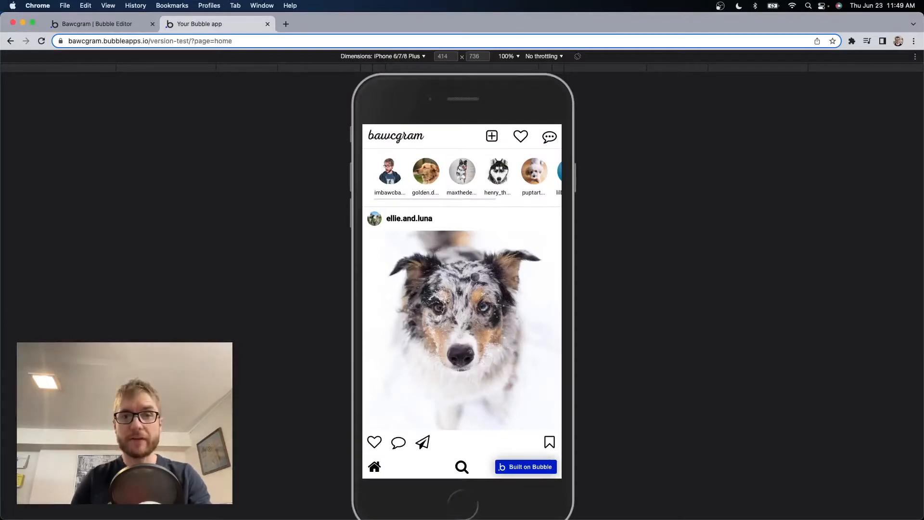
scroll(474, 277, down, 7)
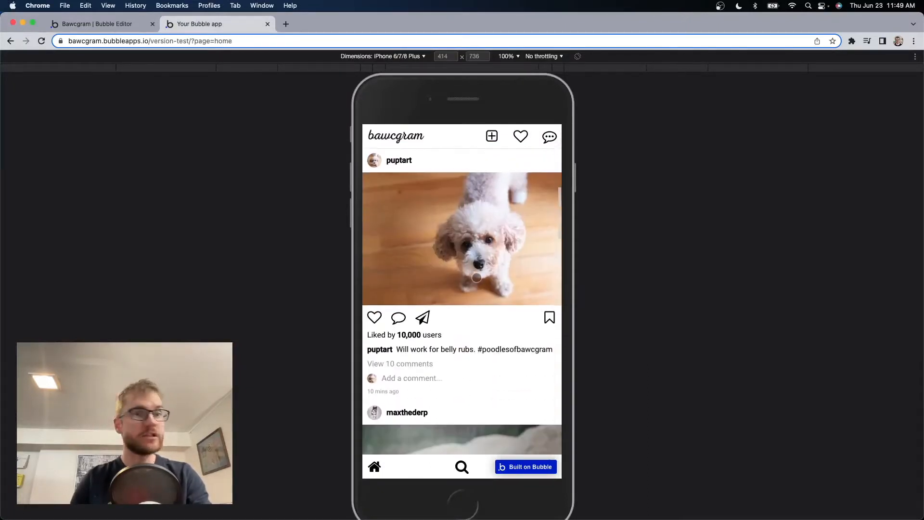
scroll(476, 278, down, 5)
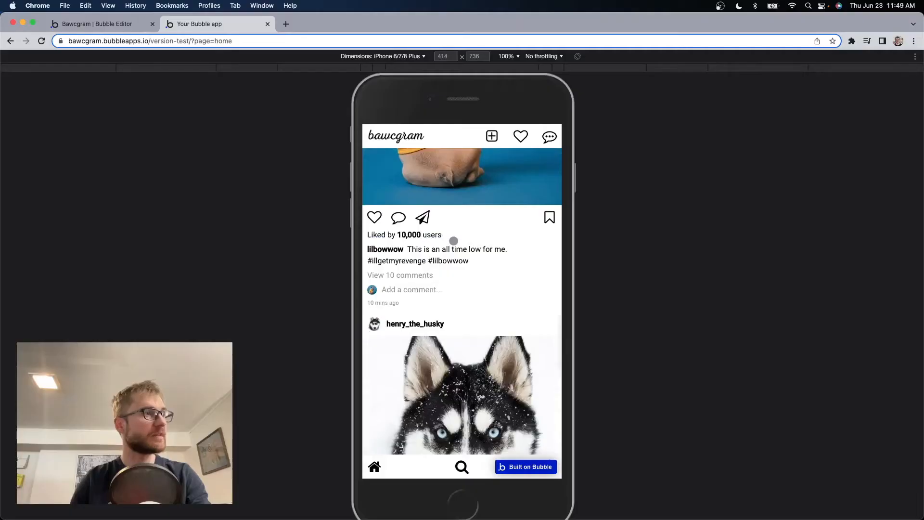
click(491, 135)
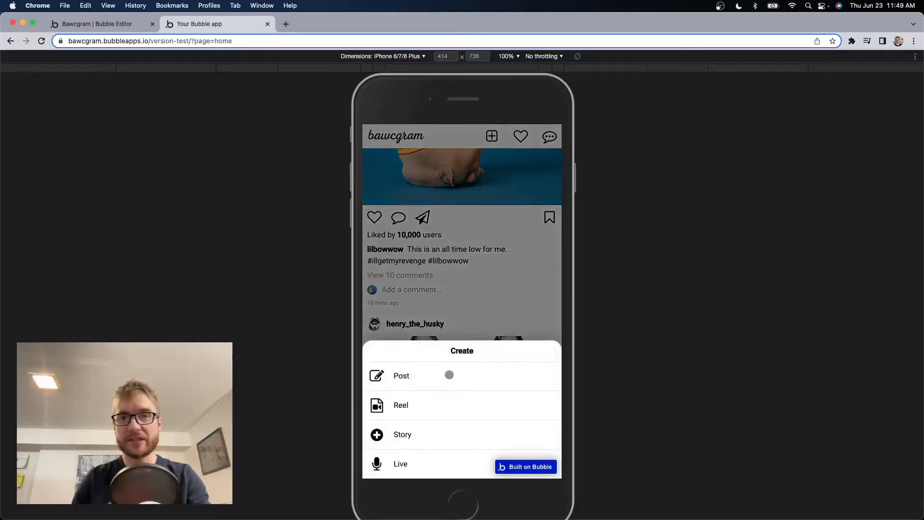
click(448, 258)
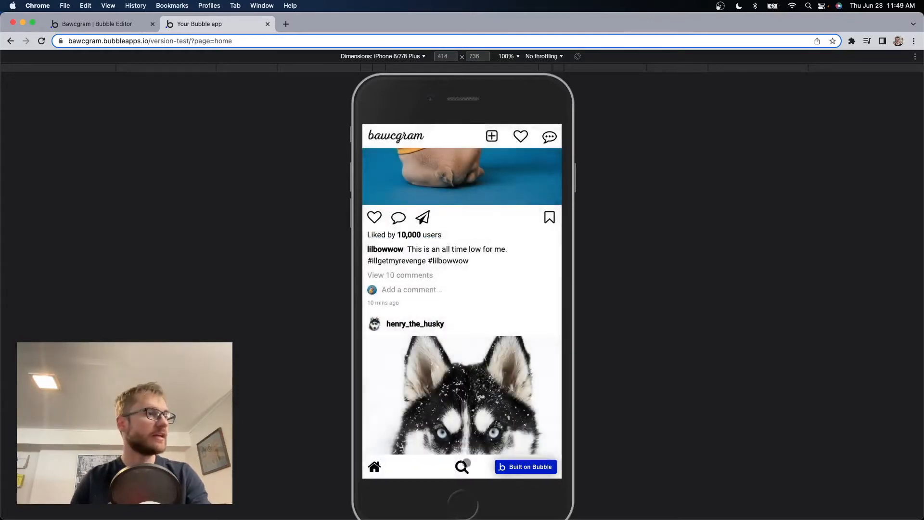
Visit the activity, search and messages pages of the previewed app
click(520, 138)
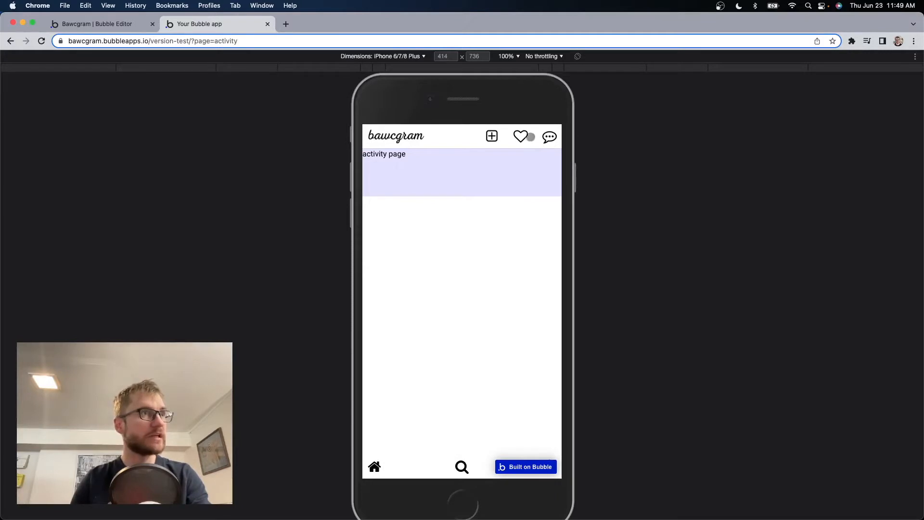
click(466, 467)
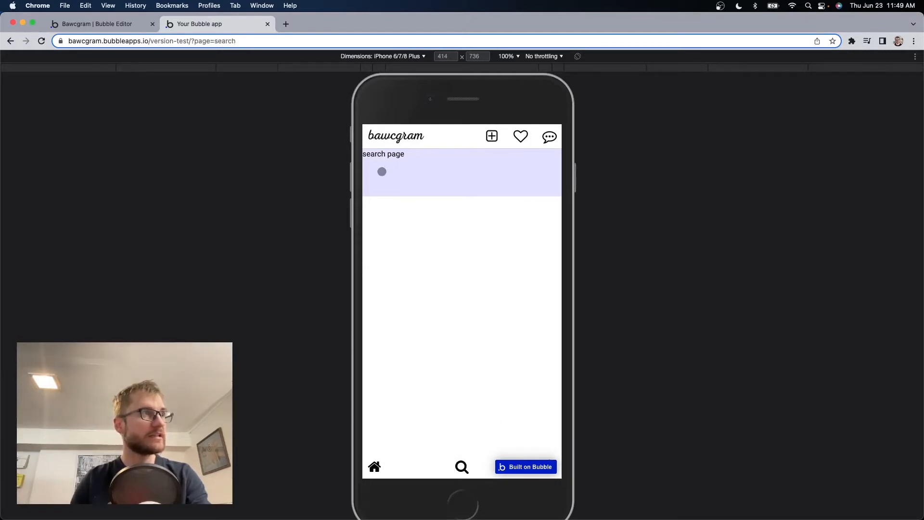
click(549, 137)
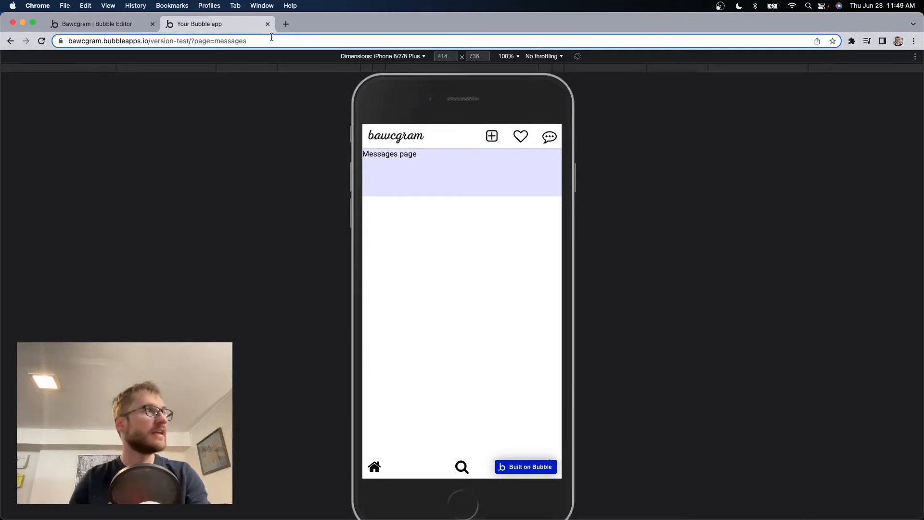
Load the profile page by changing the URL's page parameter to profile
click(286, 42)
double_click(241, 40)
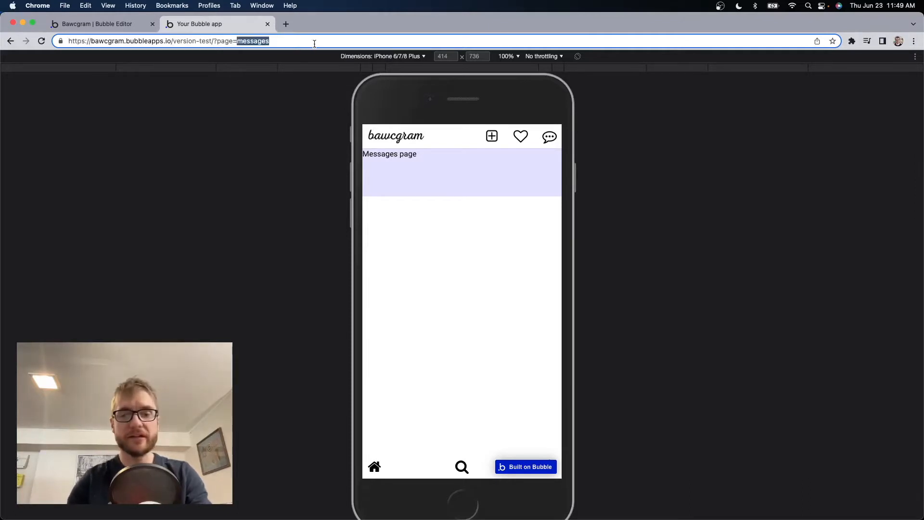
text(profile)
key(Return)
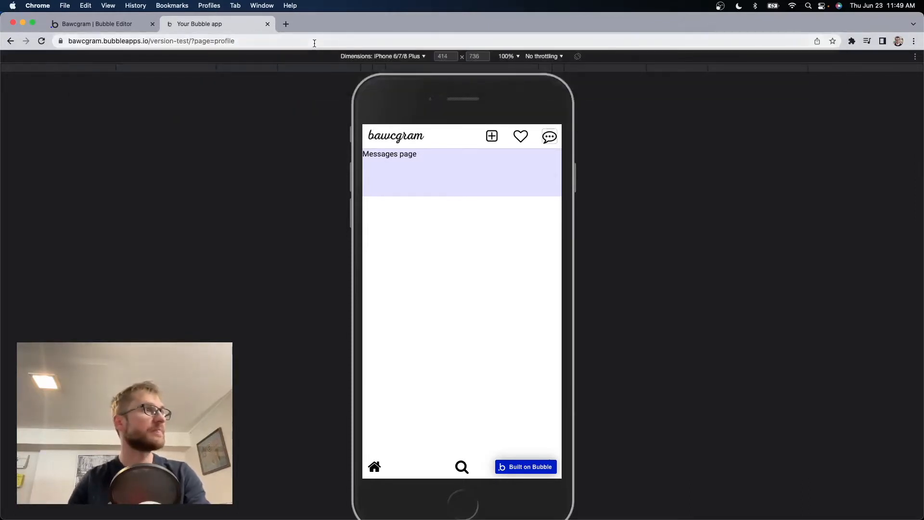
Log in to the previewed app with the account password and open the Create menu
click(458, 184)
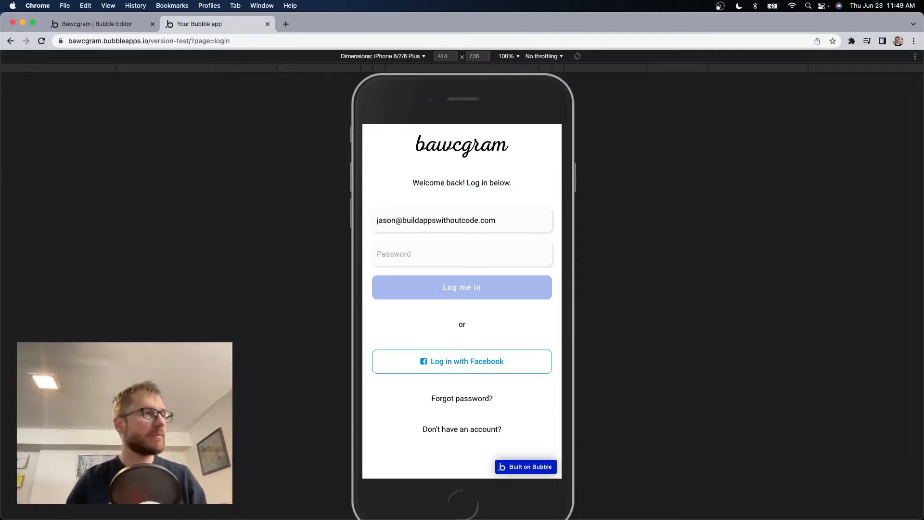
click(454, 254)
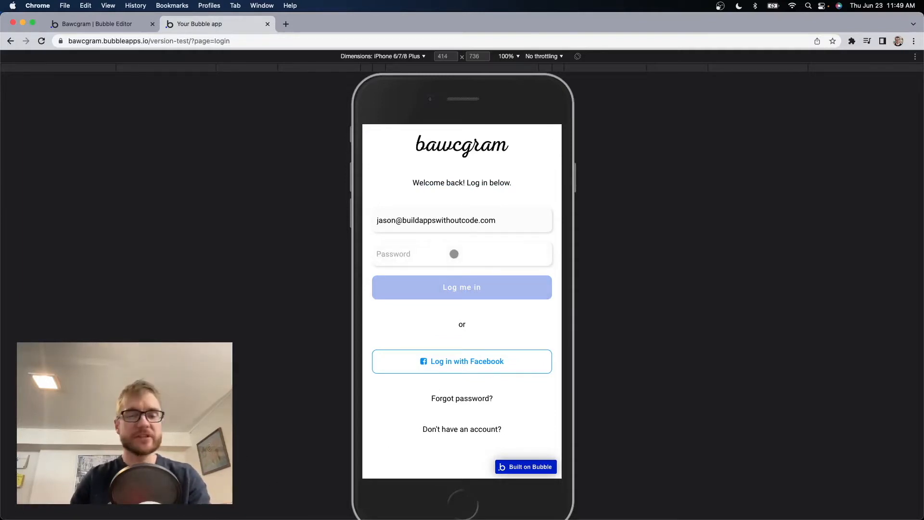
text(•••••)
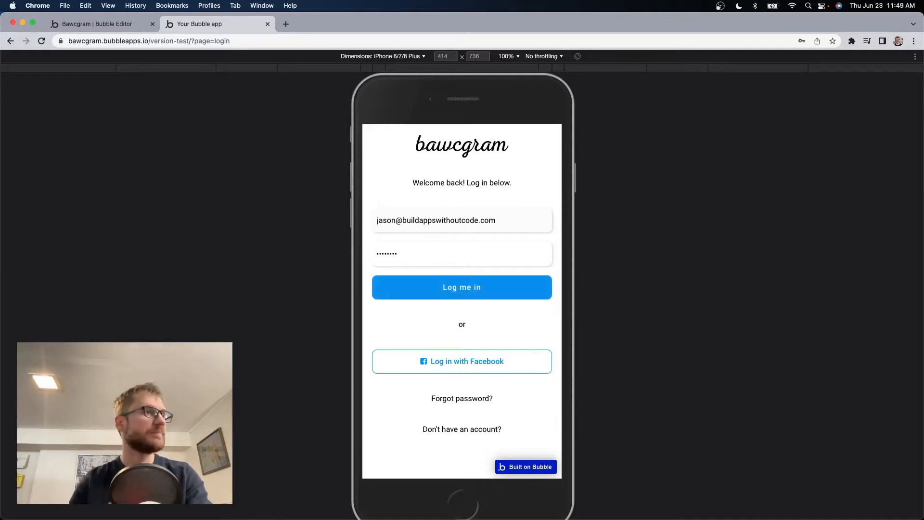
click(465, 290)
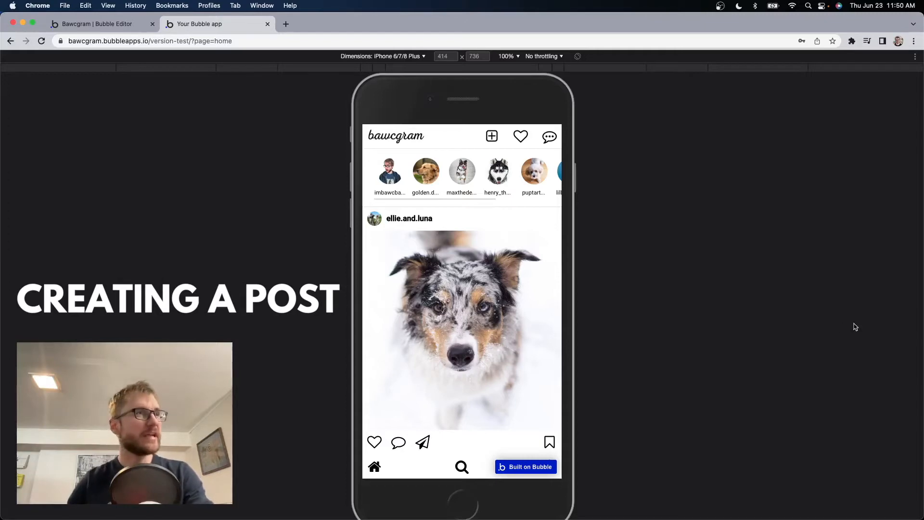
click(491, 136)
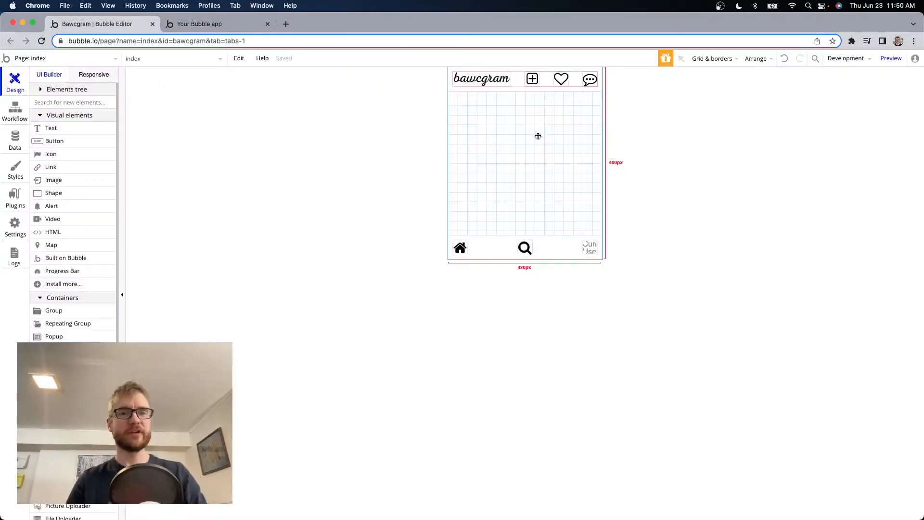
In the Bubble editor, set the index page's minimum height to 1000
double_click(538, 135)
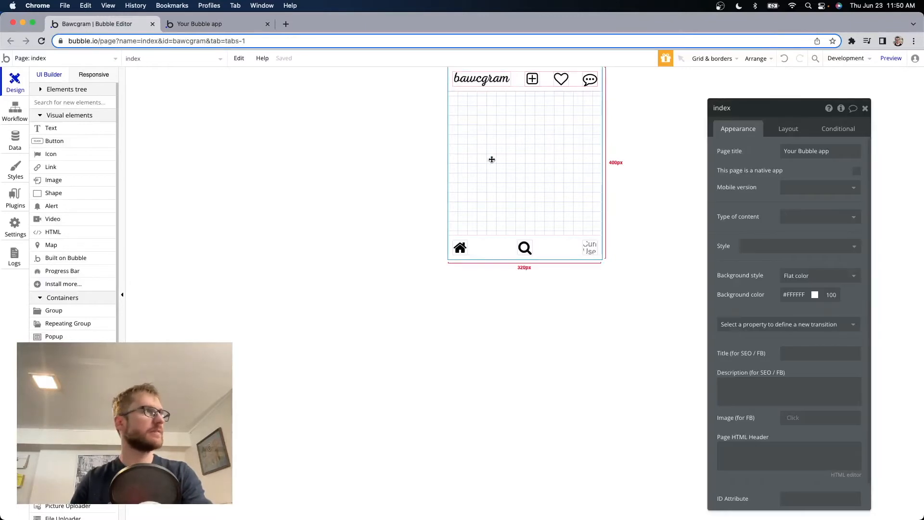
click(788, 129)
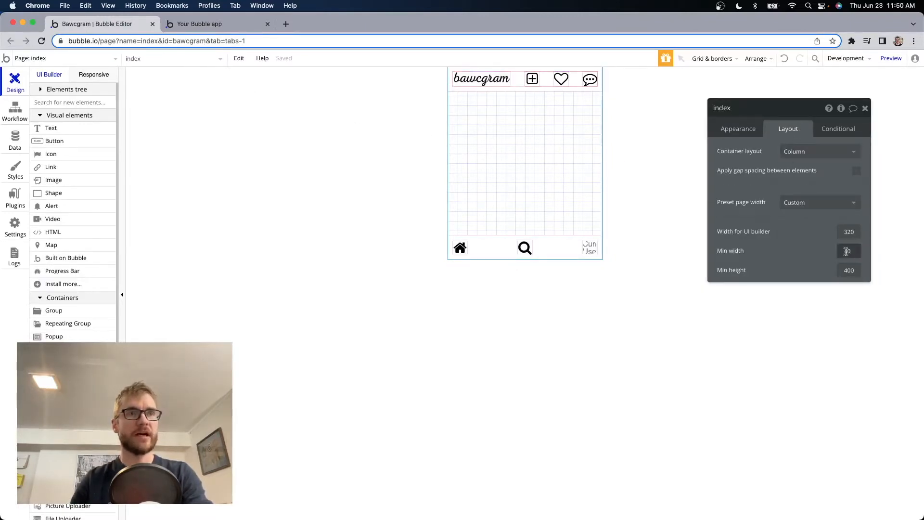
double_click(849, 269)
text(1000)
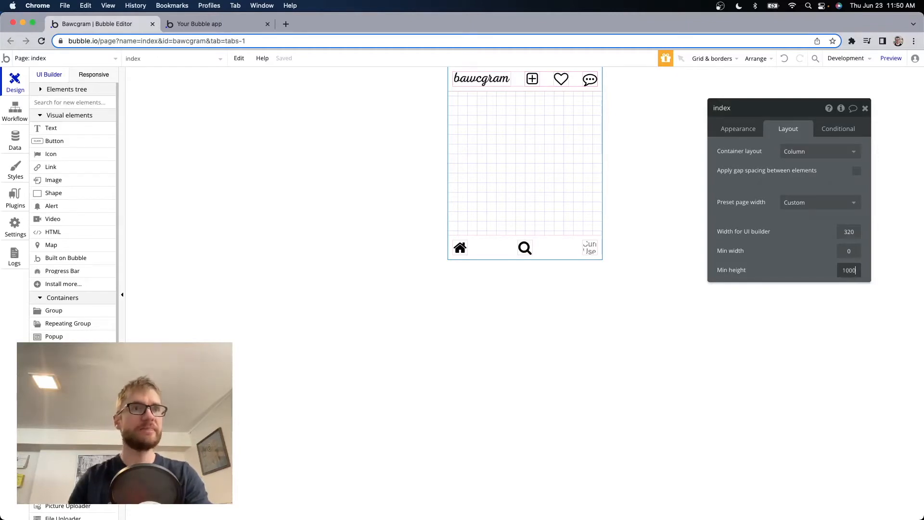
key(Return)
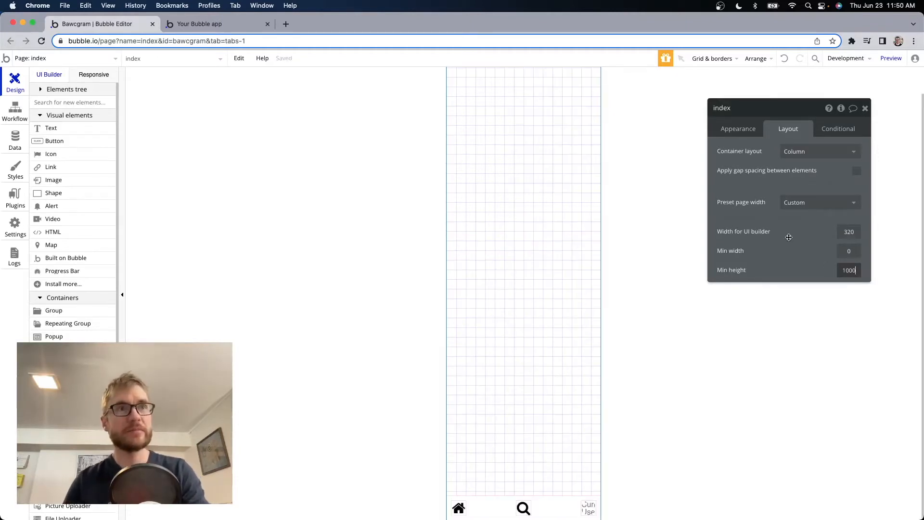
click(865, 108)
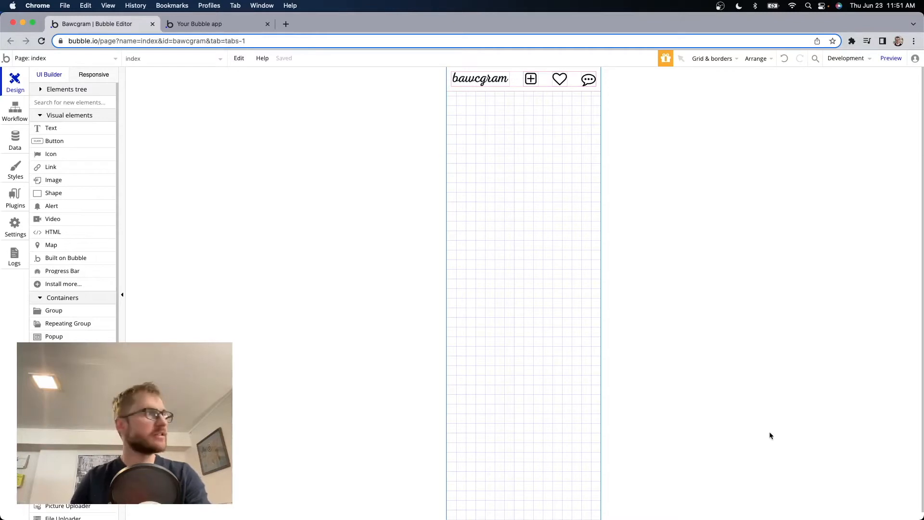
Inspect the existing page groups by toggling the Messages, Activity, Sign up and Log in groups visible and hidden in the elements tree
click(41, 89)
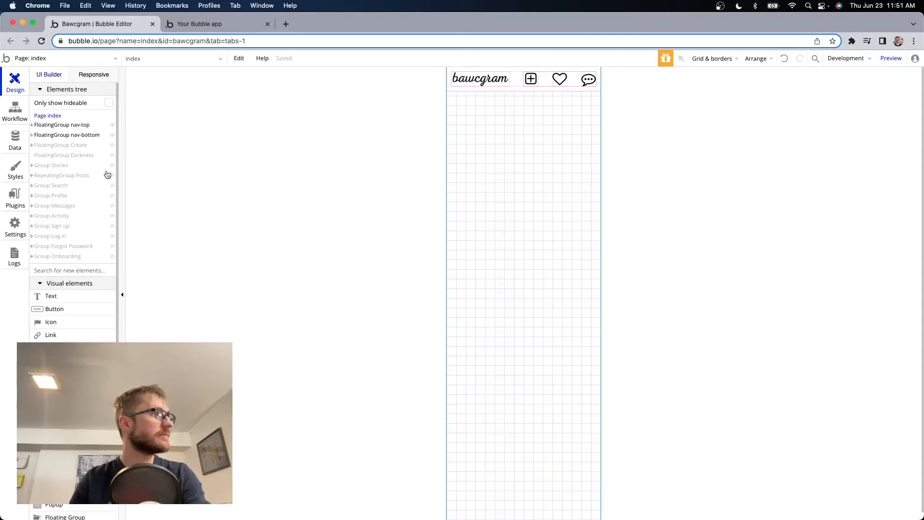
click(113, 206)
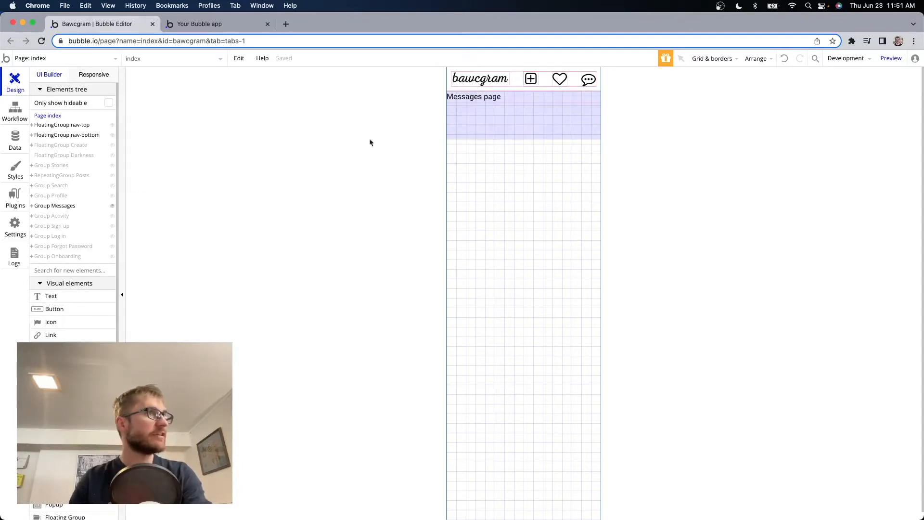
click(111, 218)
click(111, 217)
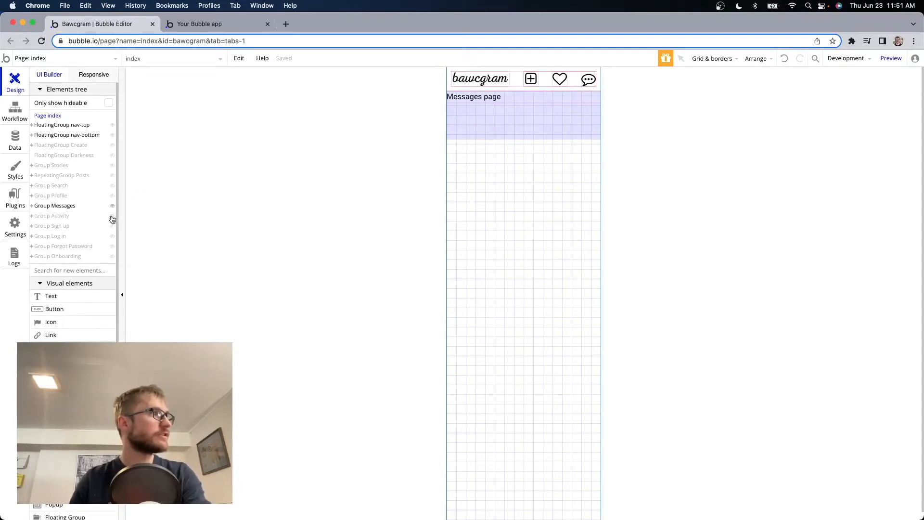
click(112, 206)
click(112, 226)
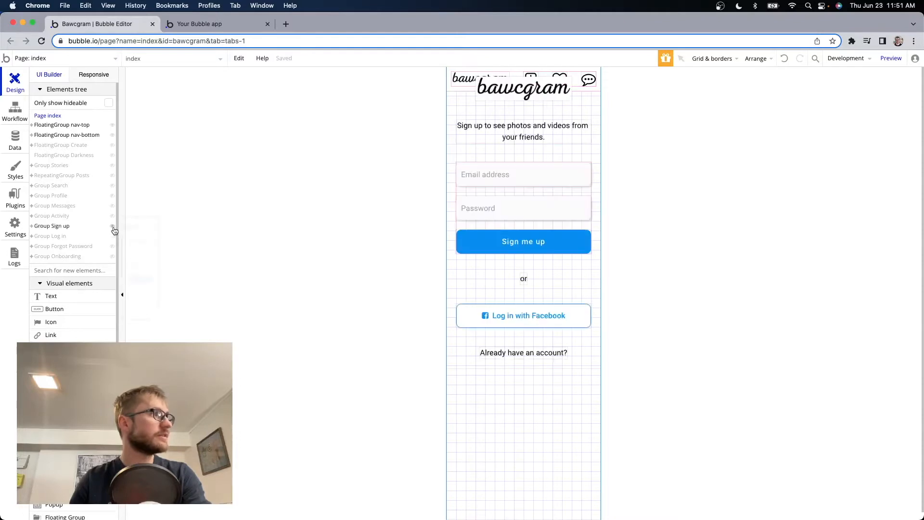
click(113, 237)
click(113, 237)
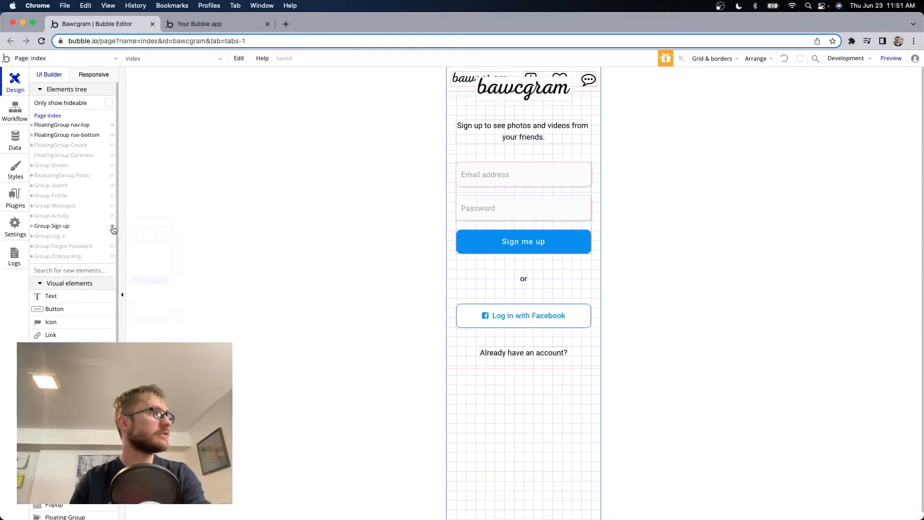
click(112, 227)
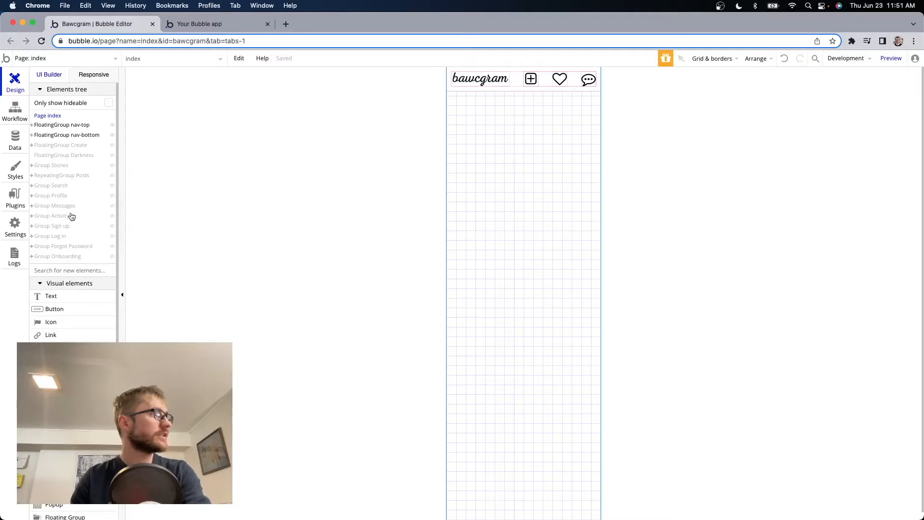
Show Group Activity and duplicate it on the index page by copying and pasting
click(112, 216)
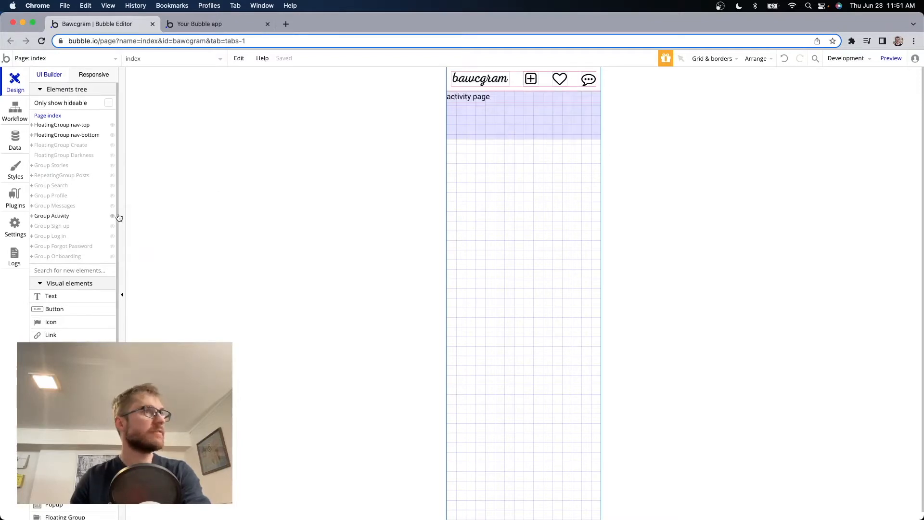
click(518, 118)
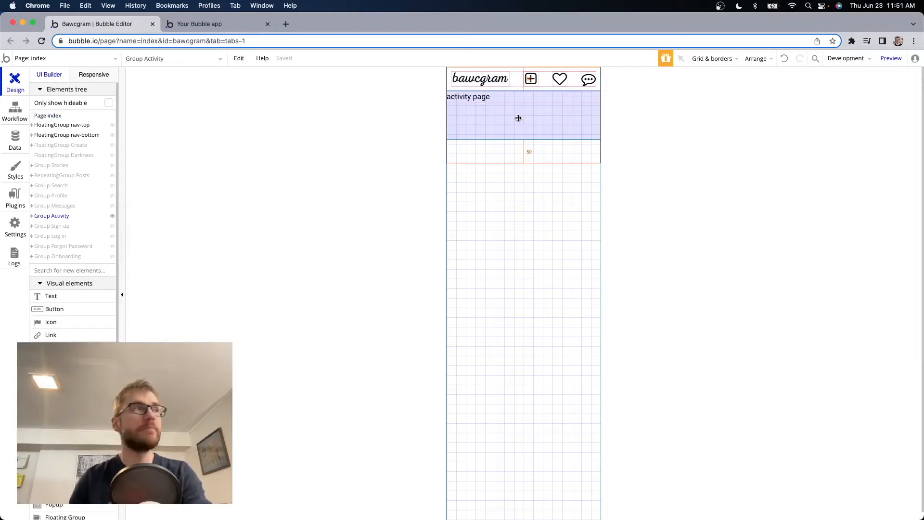
click(239, 63)
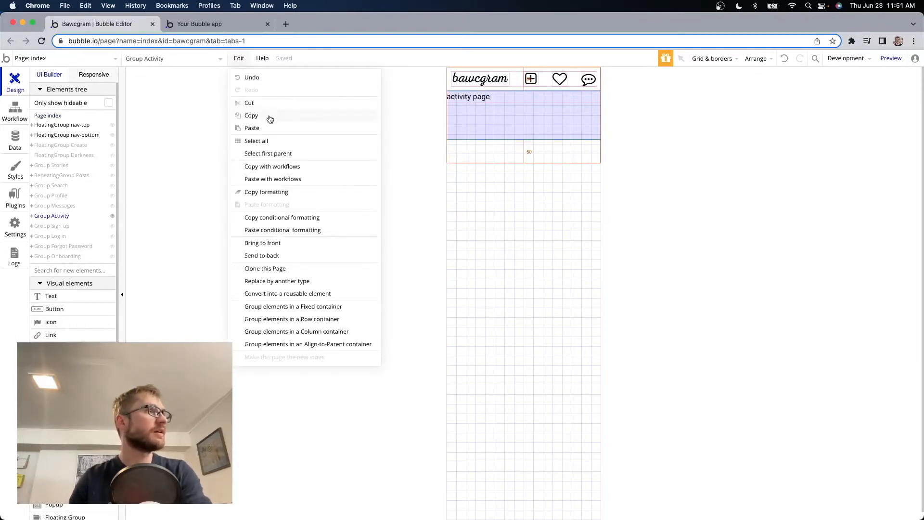
click(237, 58)
click(237, 58)
click(268, 128)
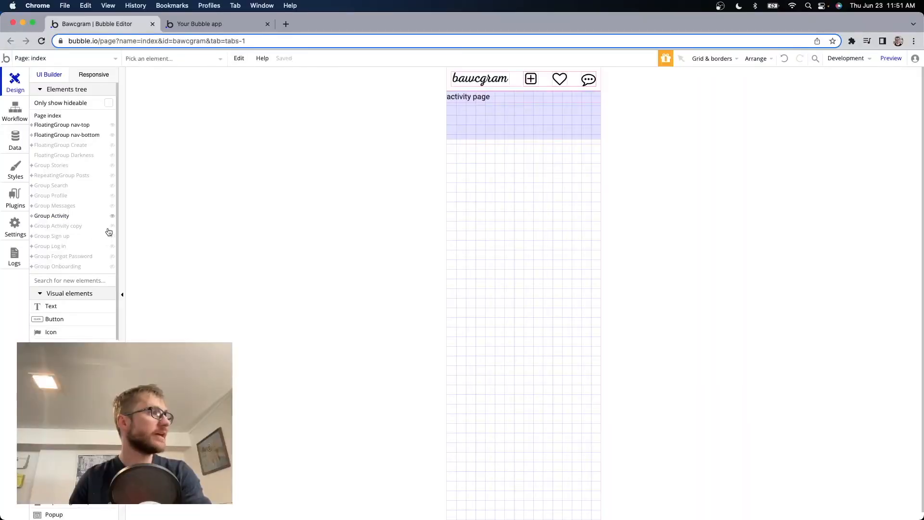
Show the copied activity group, hide the original Group Activity, and rename the copy Group Post
click(112, 225)
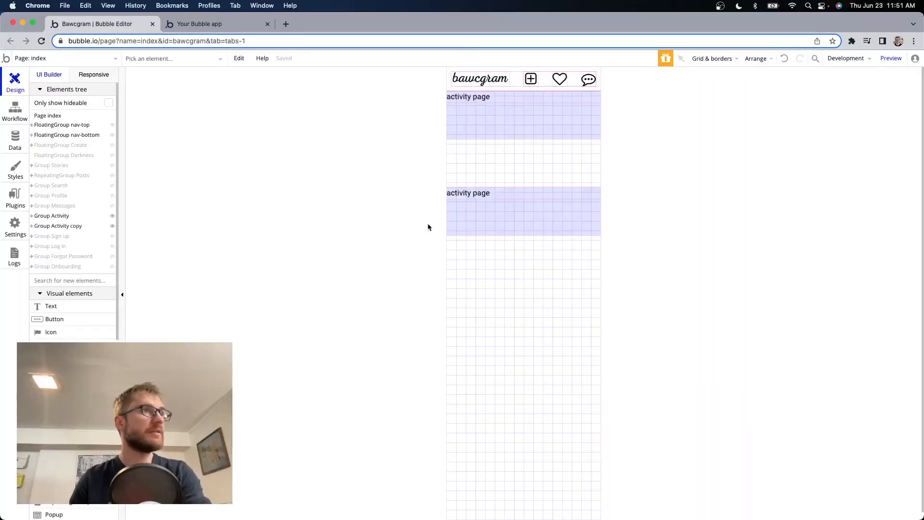
click(113, 215)
double_click(480, 118)
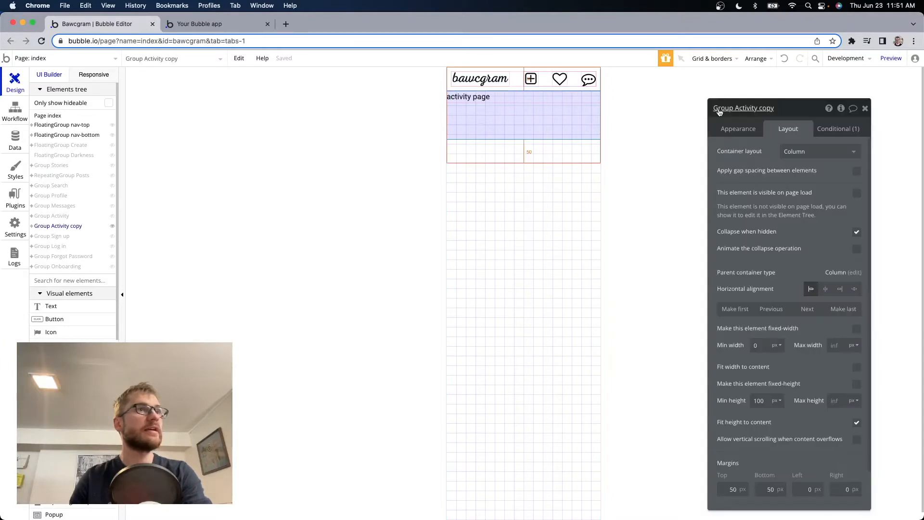
drag(775, 107, 740, 108)
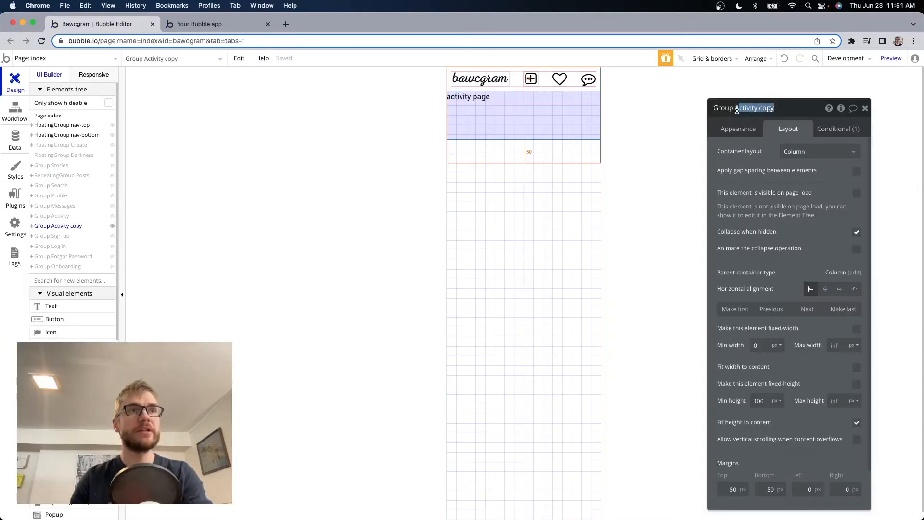
key(BackSpace)
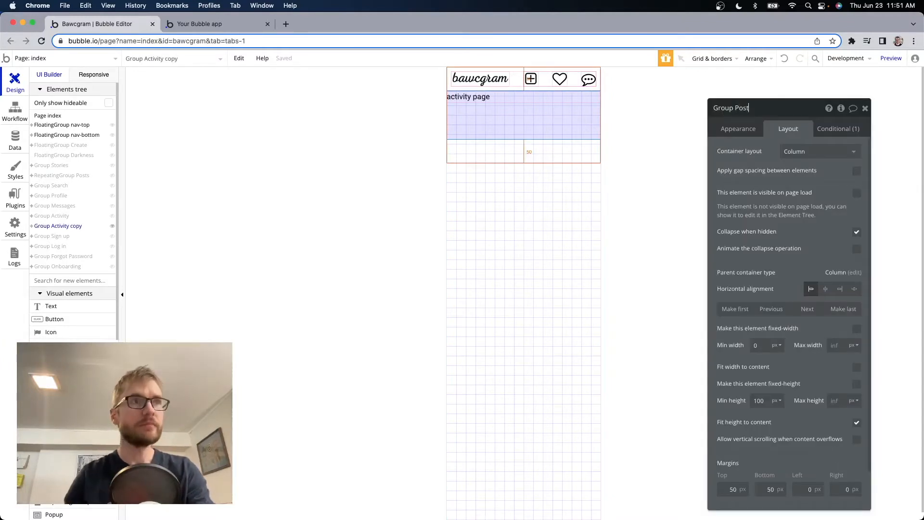
Change the text element inside Group Post to read "post page"
click(558, 98)
double_click(534, 99)
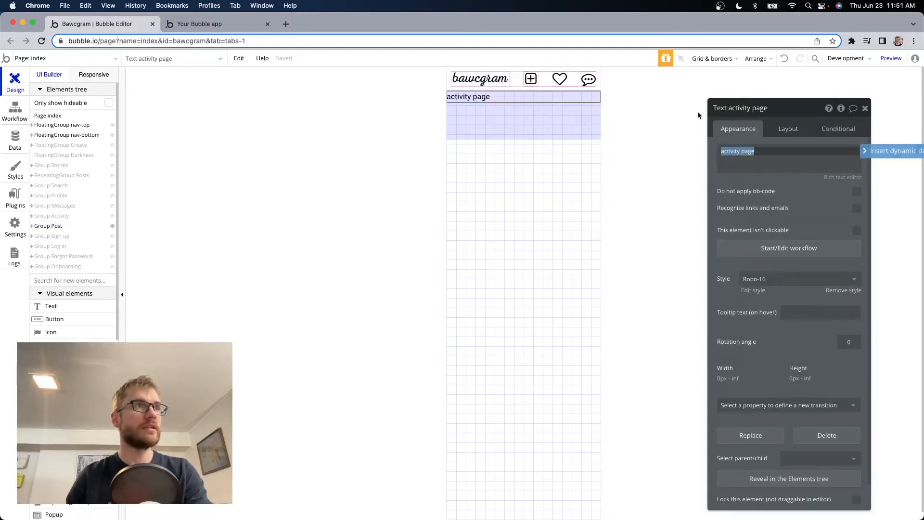
click(750, 158)
click(741, 151)
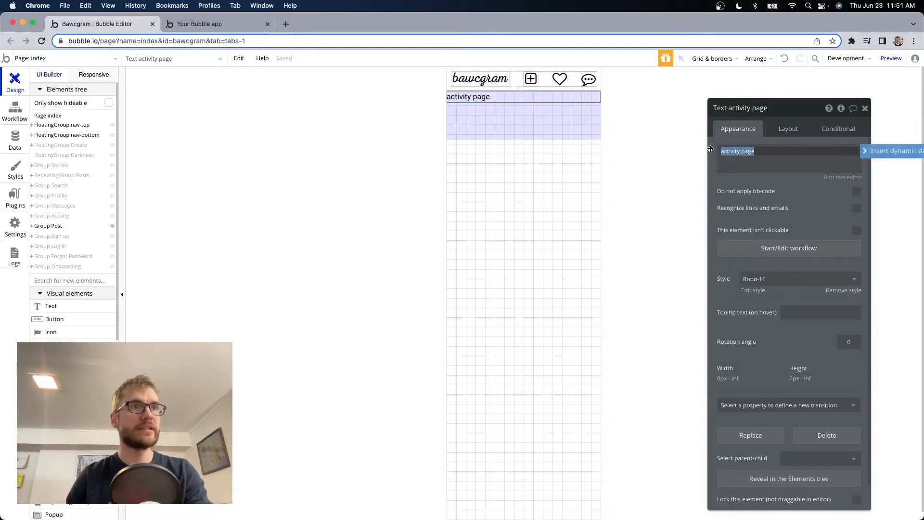
click(748, 150)
double_click(741, 151)
text(post)
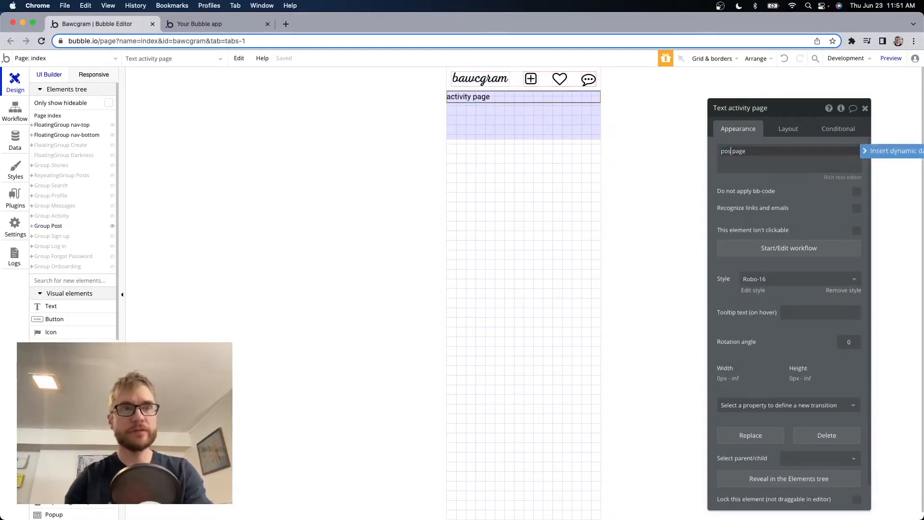
click(735, 173)
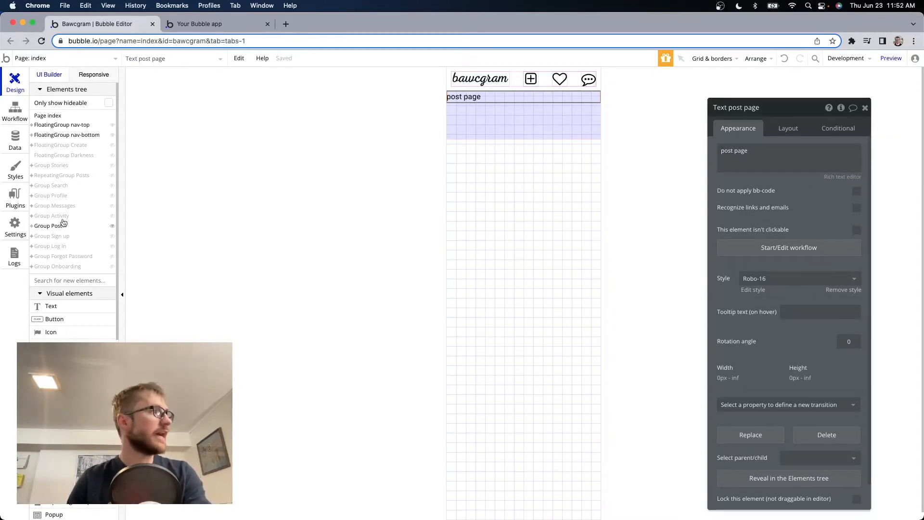
Switch to the app preview, open the Create menu to view its Post option, and return to the Bubble editor
click(215, 23)
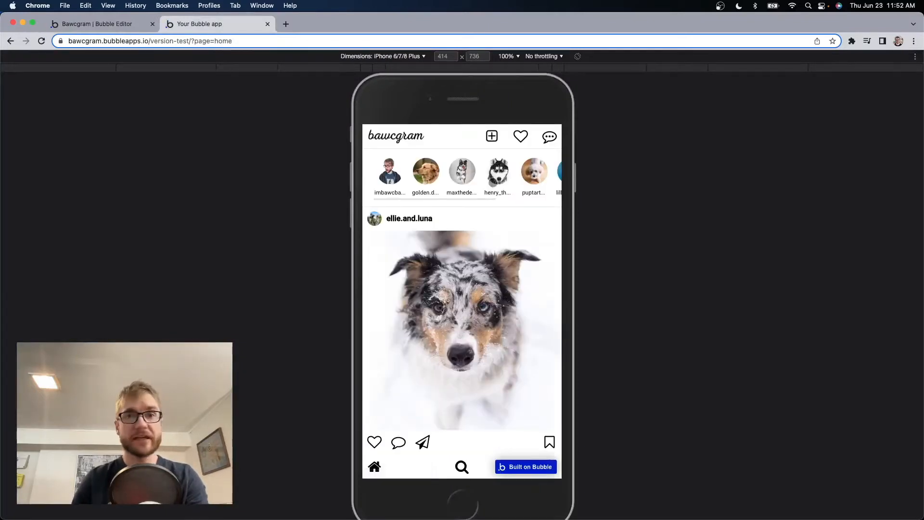
click(490, 138)
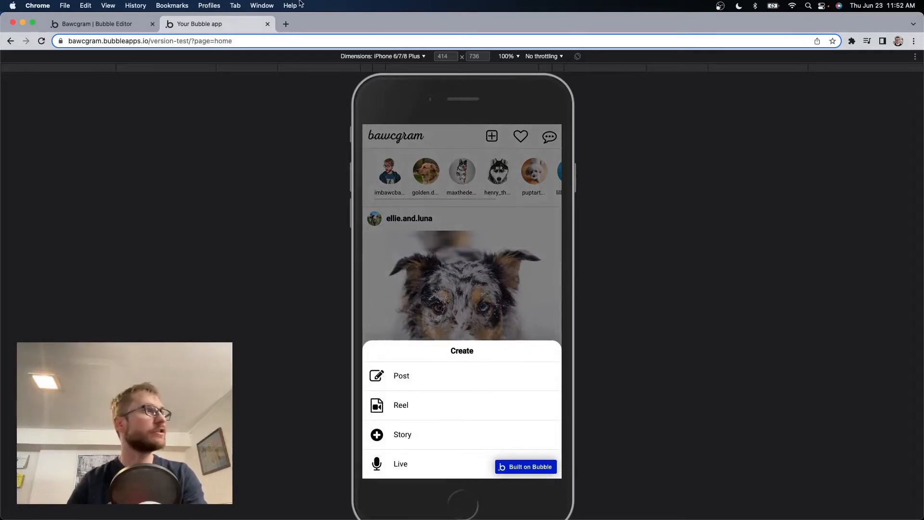
click(123, 24)
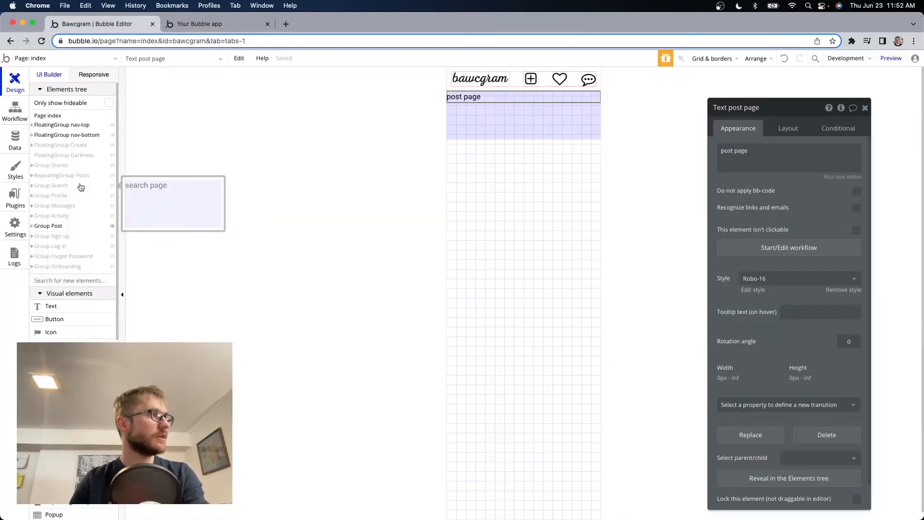
Show FloatingGroup Create on the index page and start a click workflow for its Group create-inner
click(112, 144)
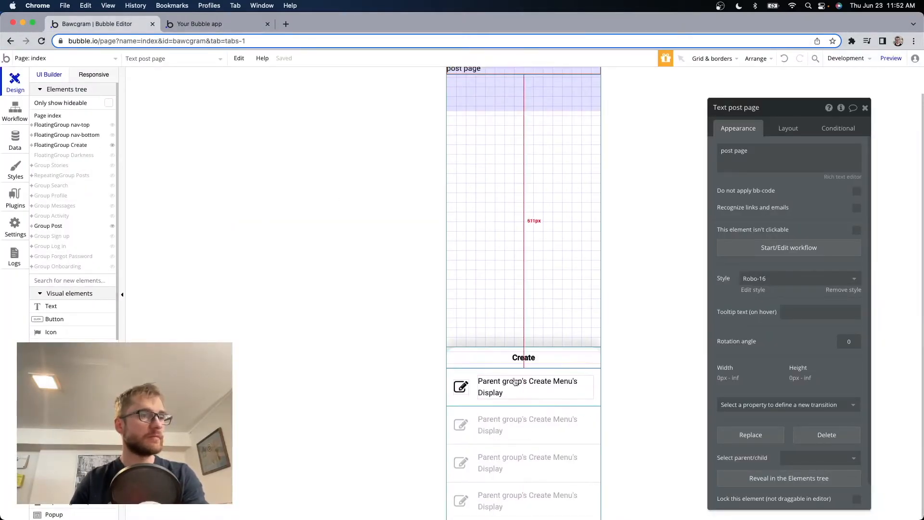
click(476, 377)
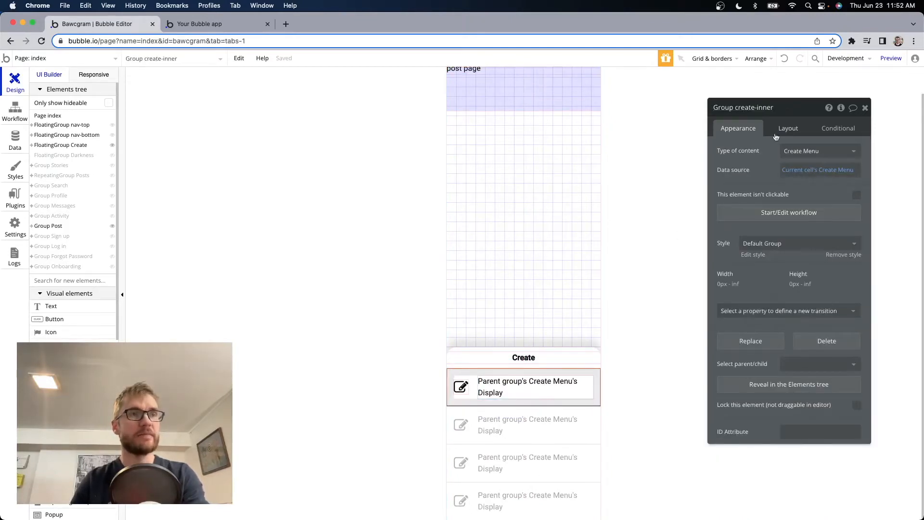
click(788, 213)
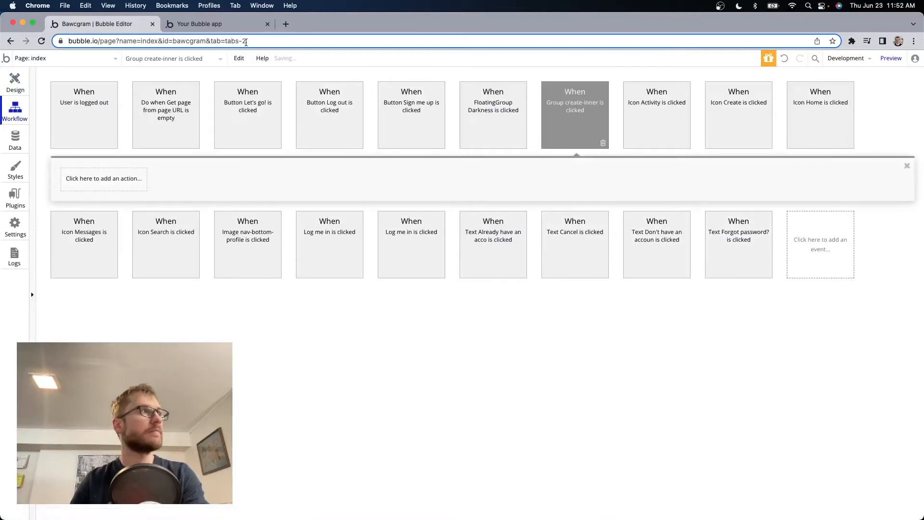
View the Create menu in the app preview again, and add a Go to page action with destination index to the Group create-inner workflow in the editor
click(212, 23)
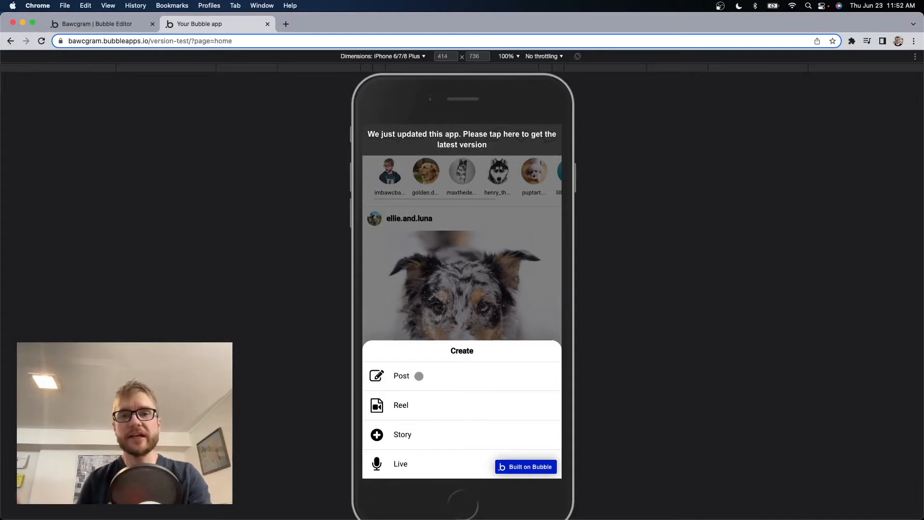
click(116, 29)
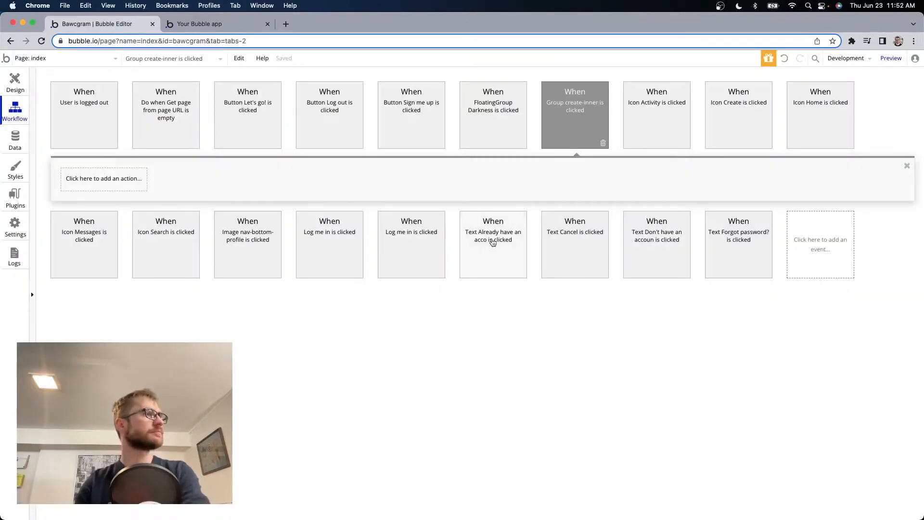
click(87, 186)
text(go to)
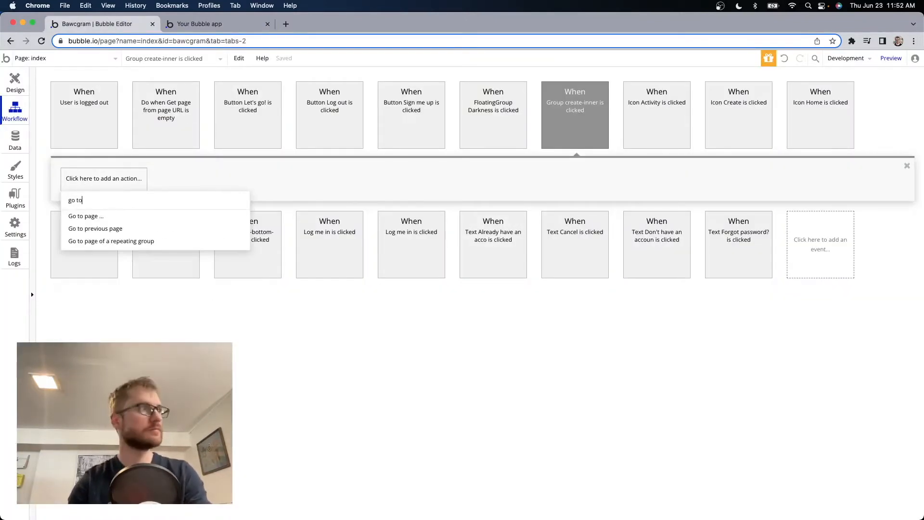
click(87, 215)
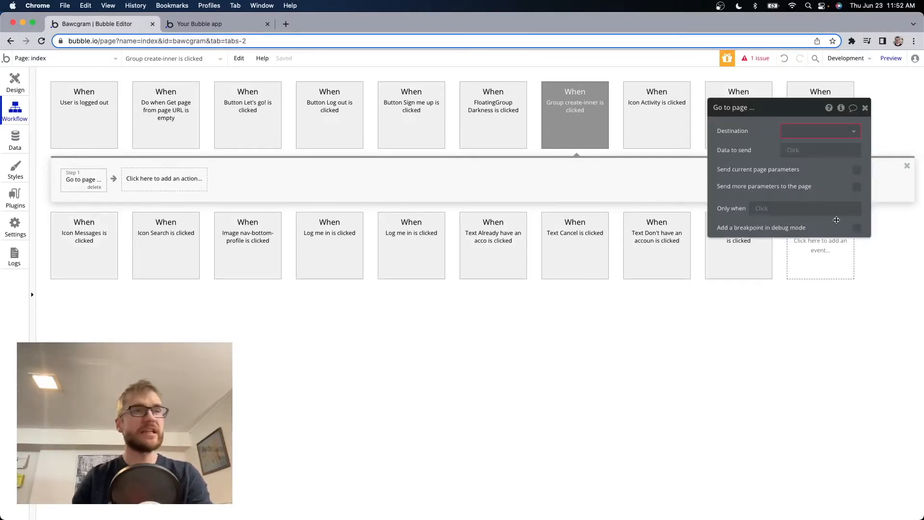
click(802, 132)
click(807, 150)
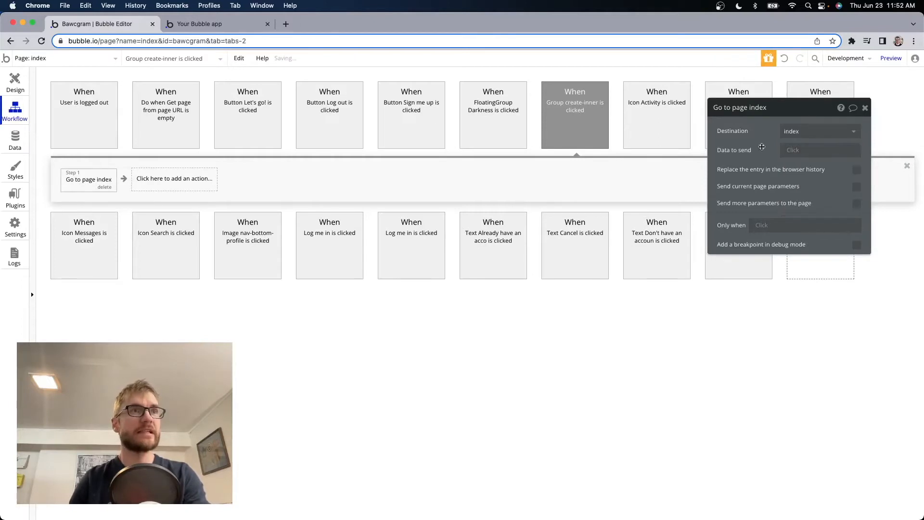
Make the Go to page action send an extra parameter with key page and value post
click(856, 203)
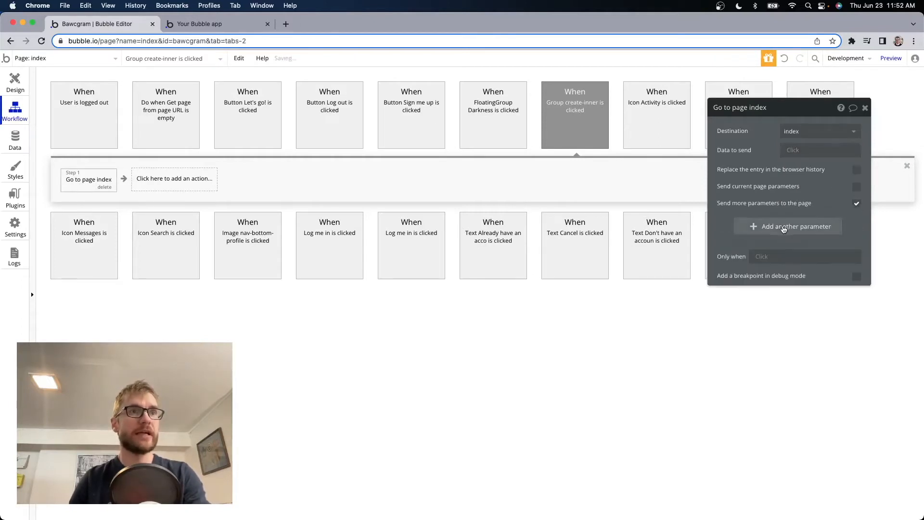
text(pa)
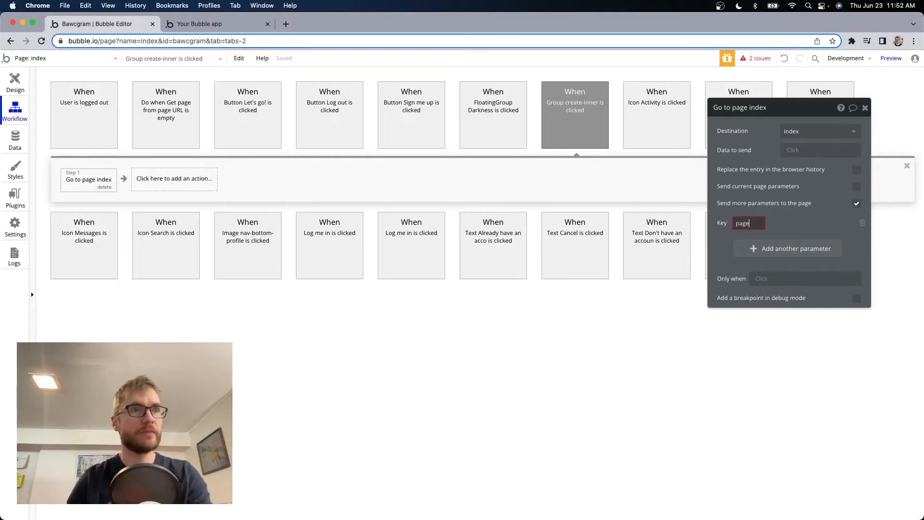
text(ge)
click(815, 227)
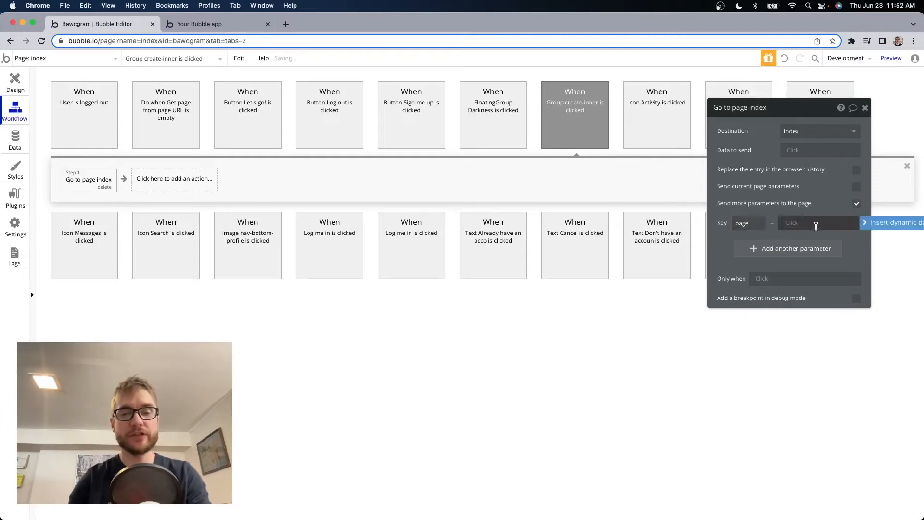
In the app preview, test the Create menu's Post and Reel options and check the page parameter in the URL for each
click(491, 136)
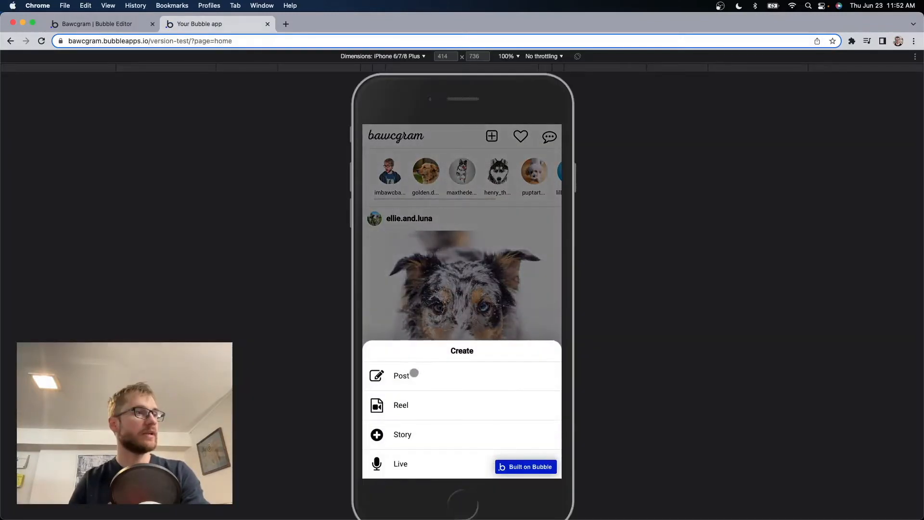
click(414, 373)
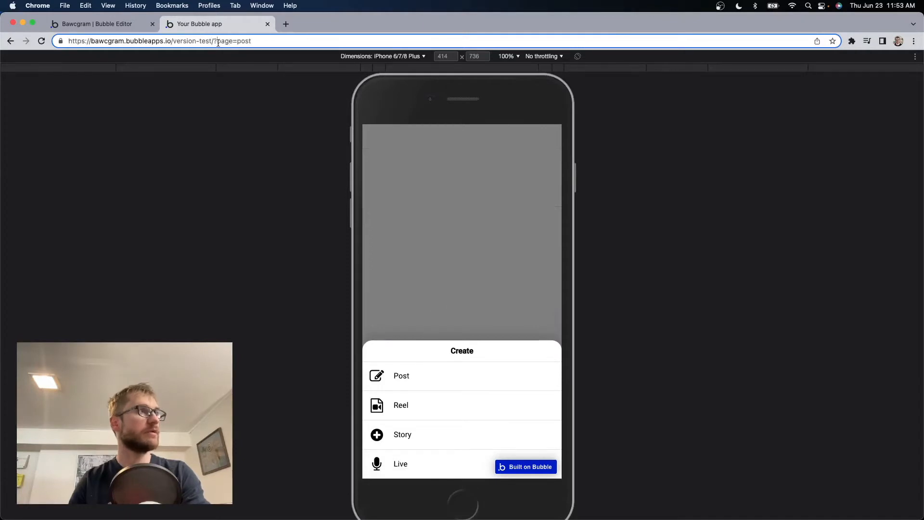
drag(218, 42, 264, 42)
key(super+a)
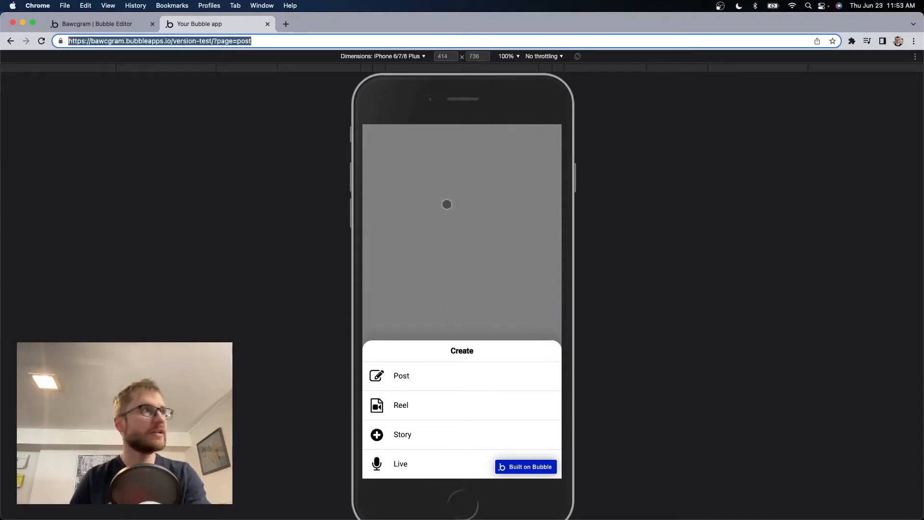
click(278, 40)
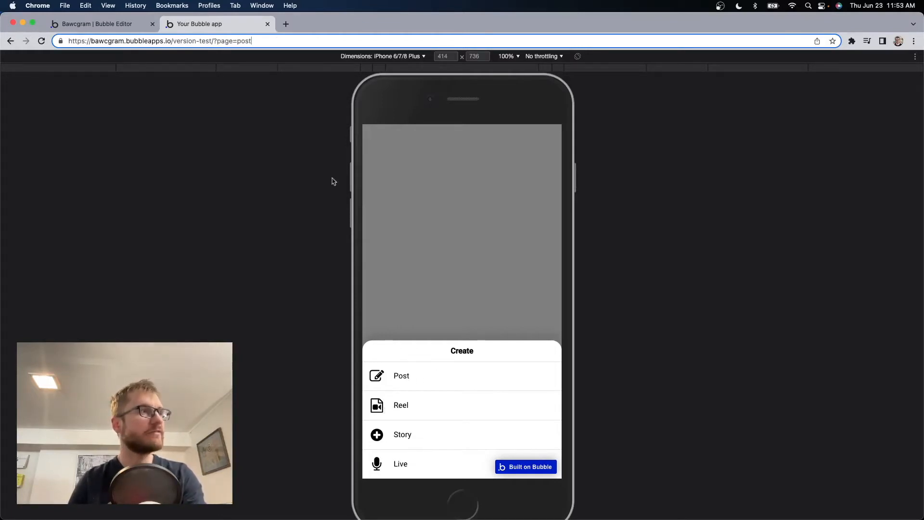
click(11, 41)
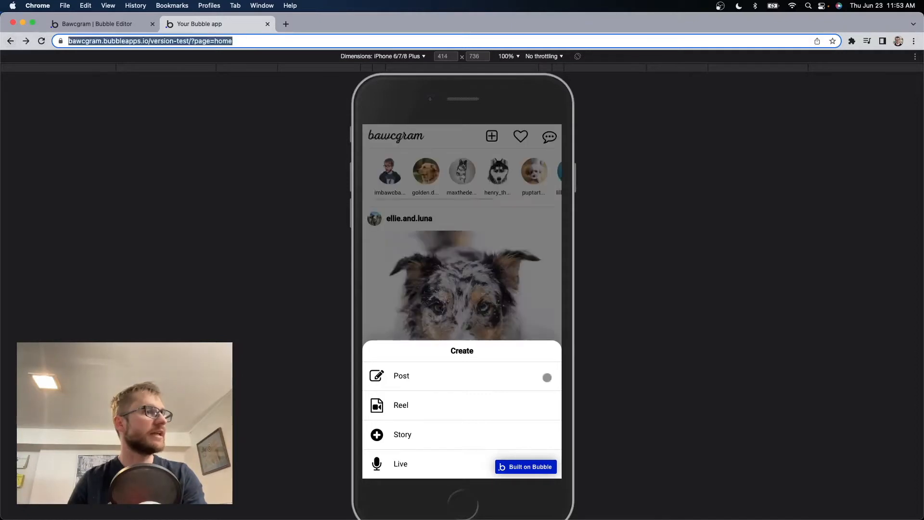
click(406, 405)
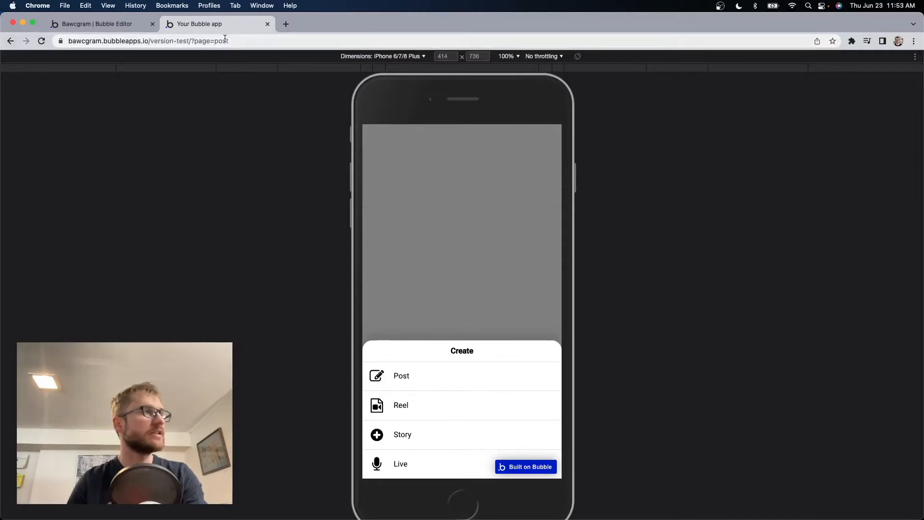
In the Bubble editor, restrict the Group create-inner click workflow to run only when Current cell's Create Menu is Post
click(108, 26)
click(15, 111)
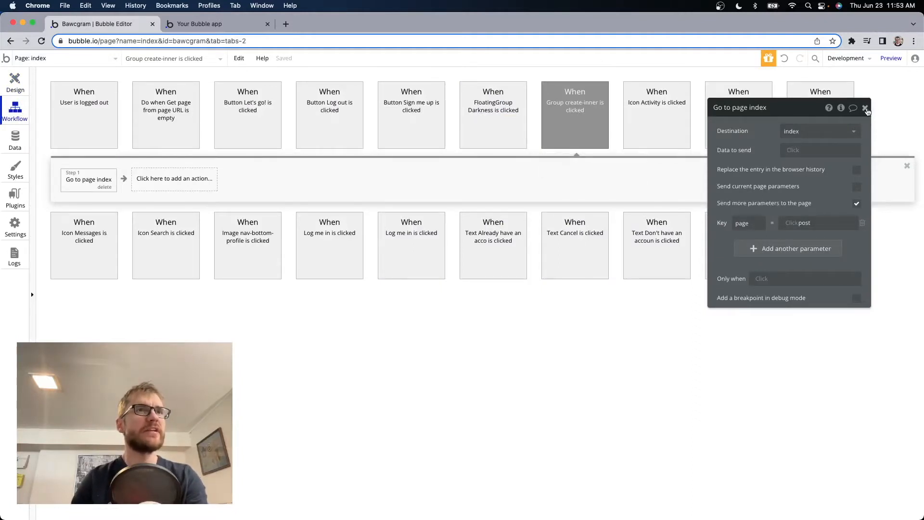
click(865, 109)
click(576, 112)
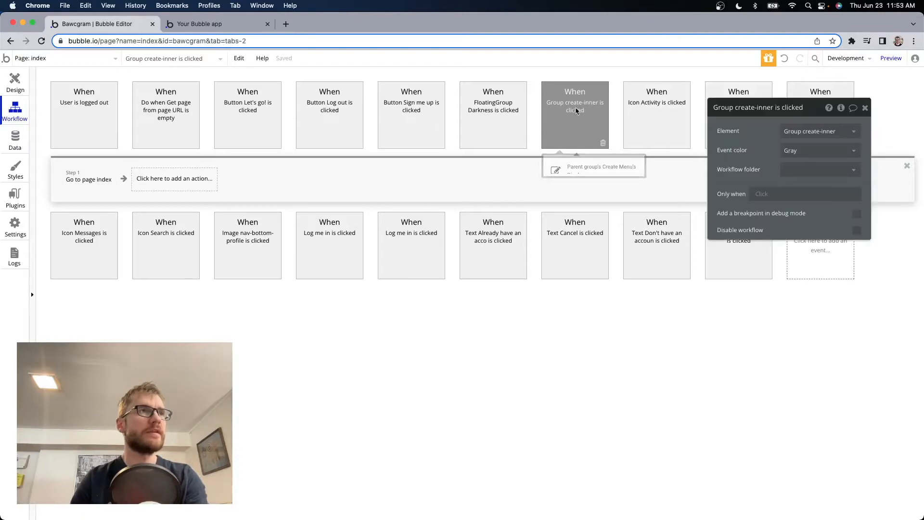
click(760, 194)
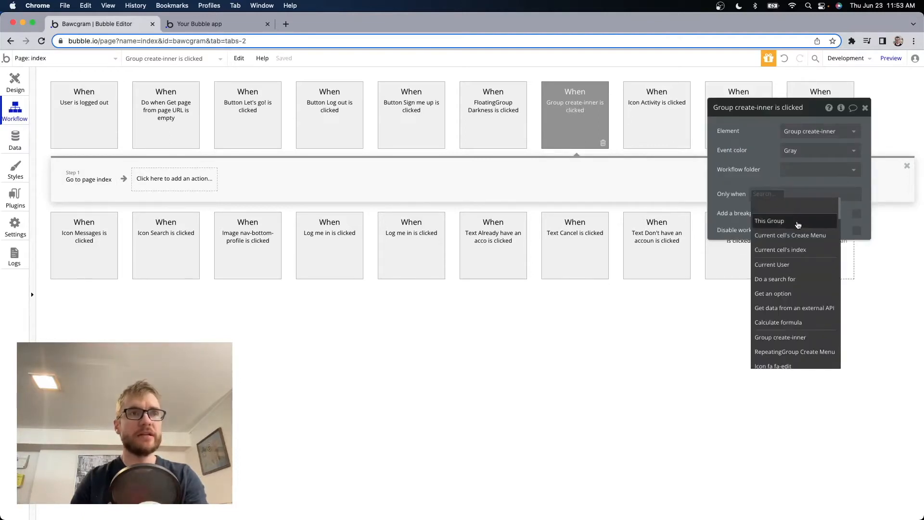
click(788, 236)
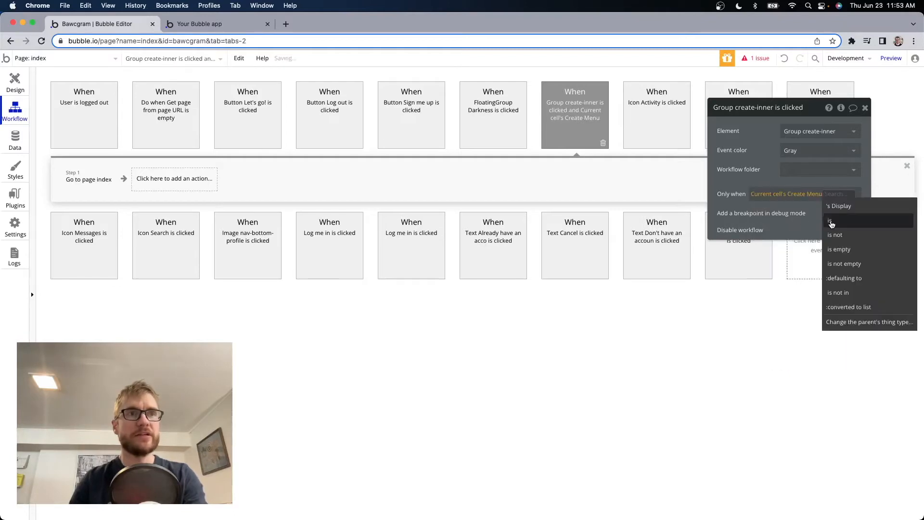
click(830, 221)
click(790, 230)
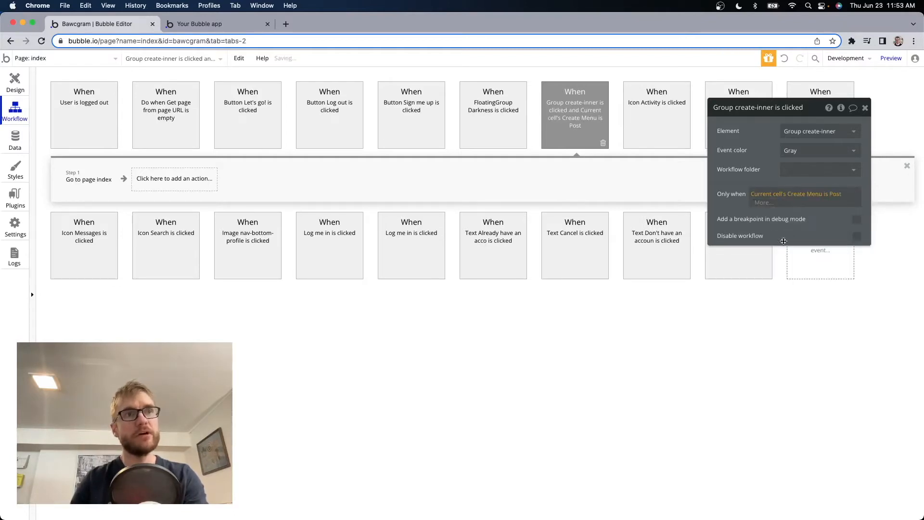
click(744, 337)
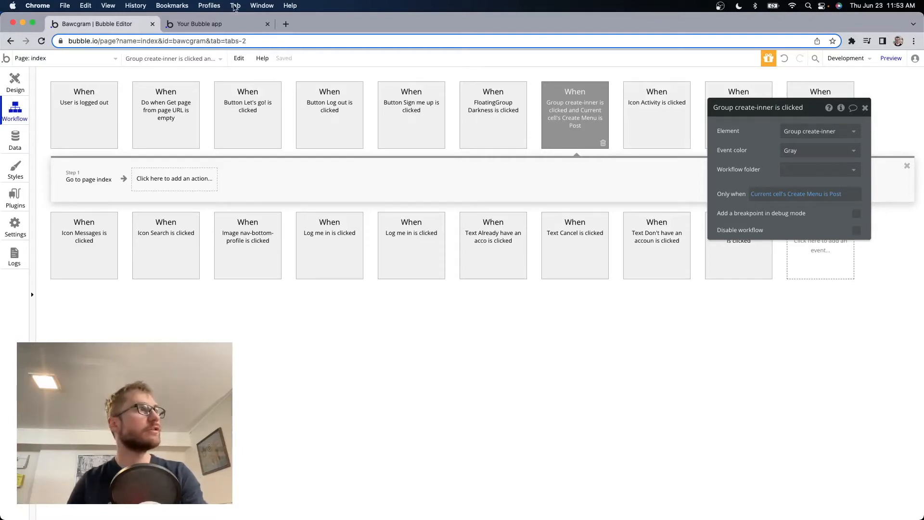
In the app preview, load the page=home URL and test the Create menu's Post option, checking the page parameter in the URL
click(240, 24)
text(home)
key(Return)
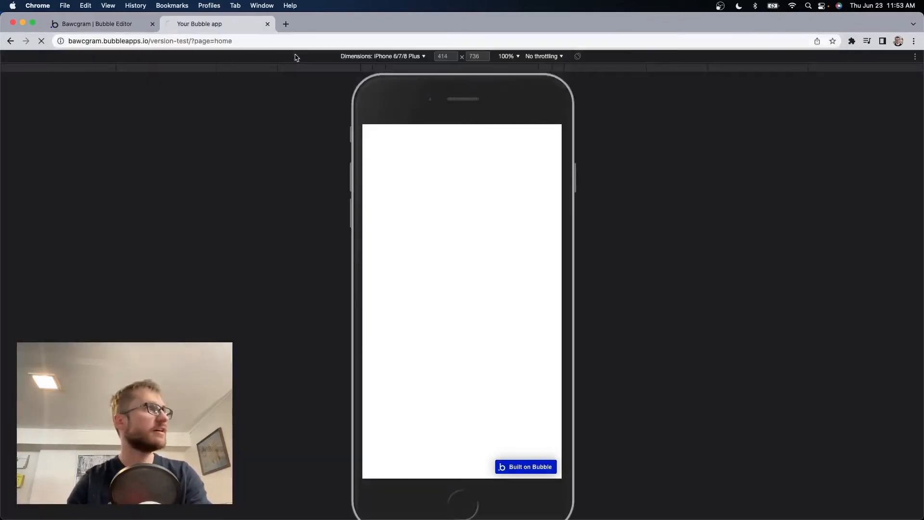
click(491, 136)
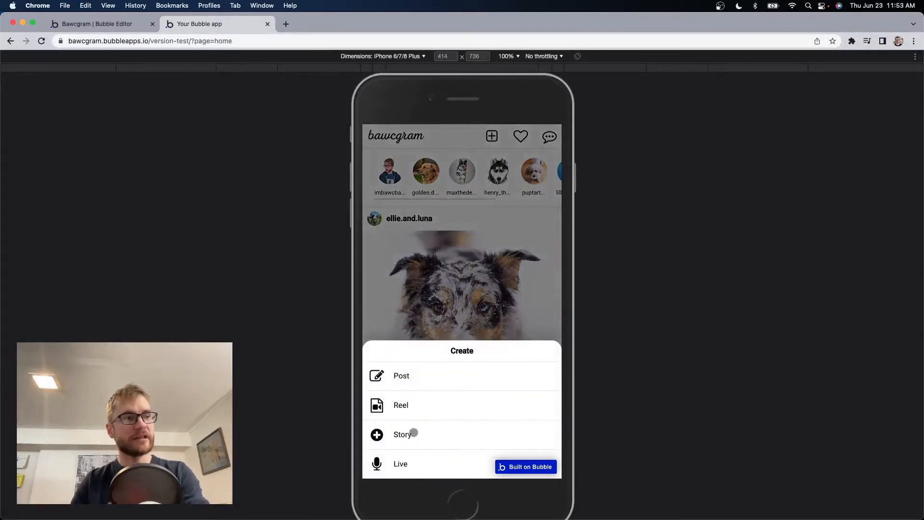
click(405, 375)
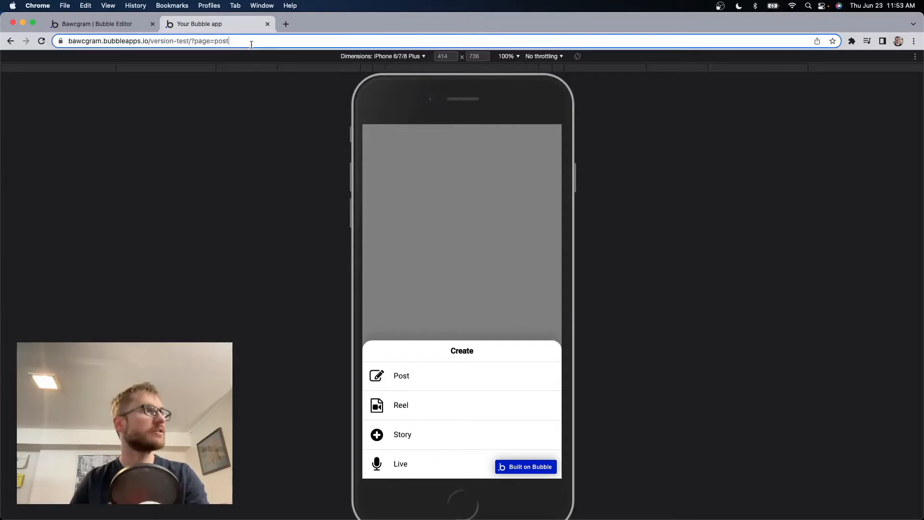
double_click(204, 40)
click(212, 41)
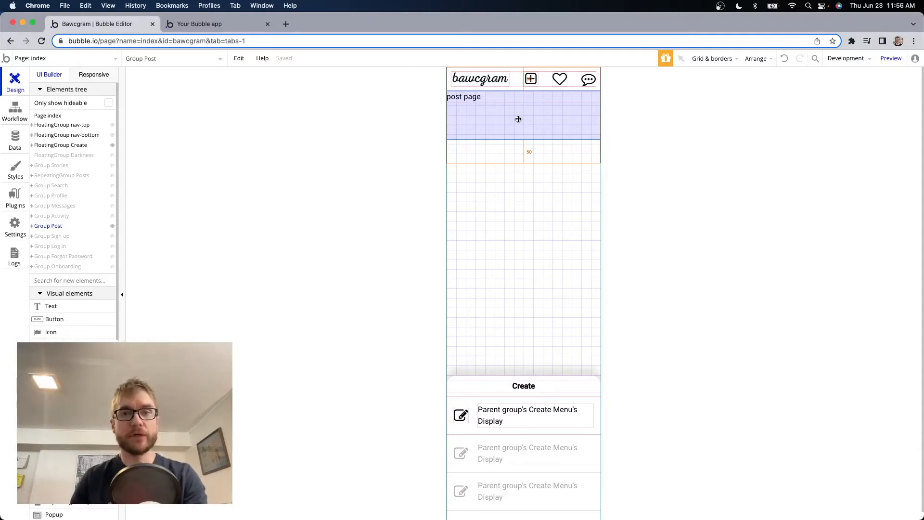
Set Group Post's visibility condition to apply when the page parameter from the page URL is post
double_click(498, 119)
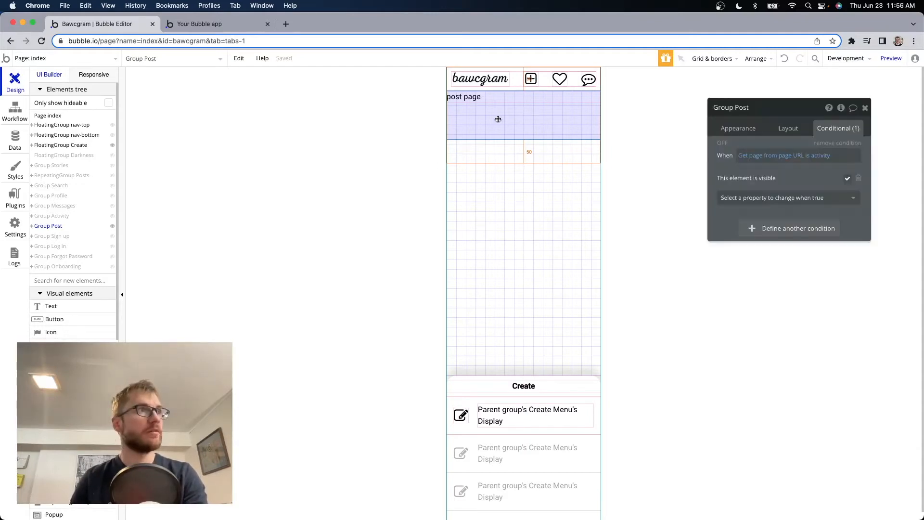
click(826, 160)
key(BackSpace)
key(BackSpace)
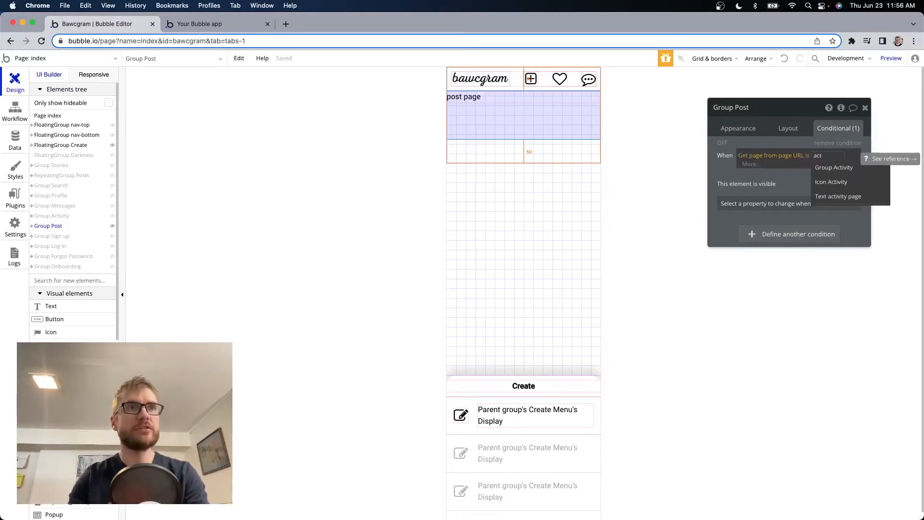
key(BackSpace)
key(BackSpace)
key(BackSpace)
key(BackSpace)
key(BackSpace)
key(BackSpace)
text(post)
key(Return)
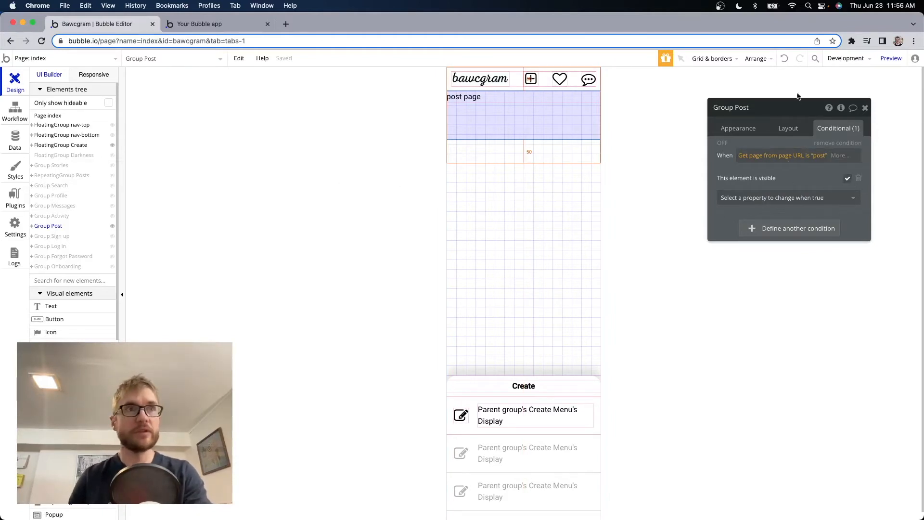
click(783, 125)
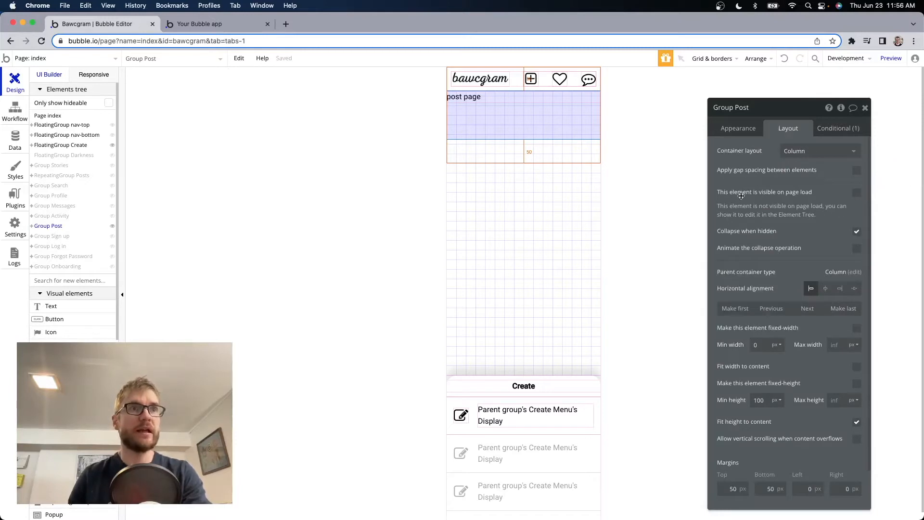
click(857, 193)
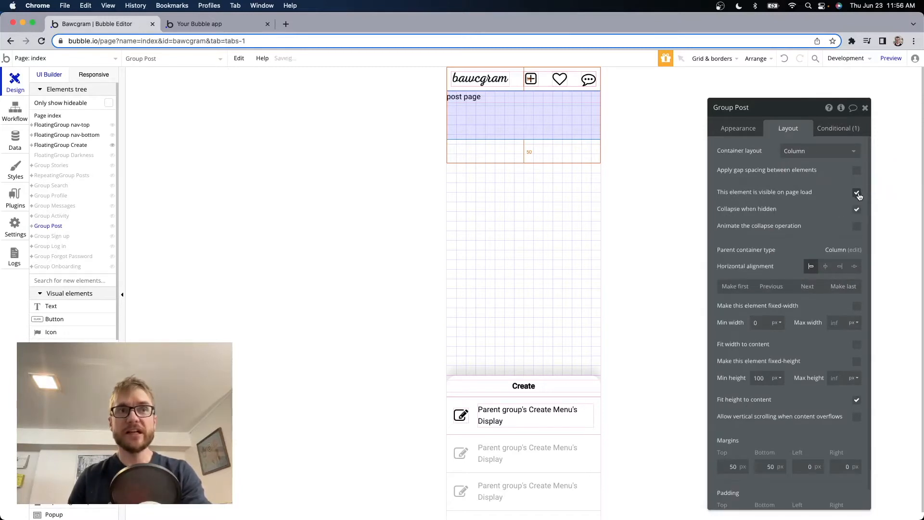
click(857, 194)
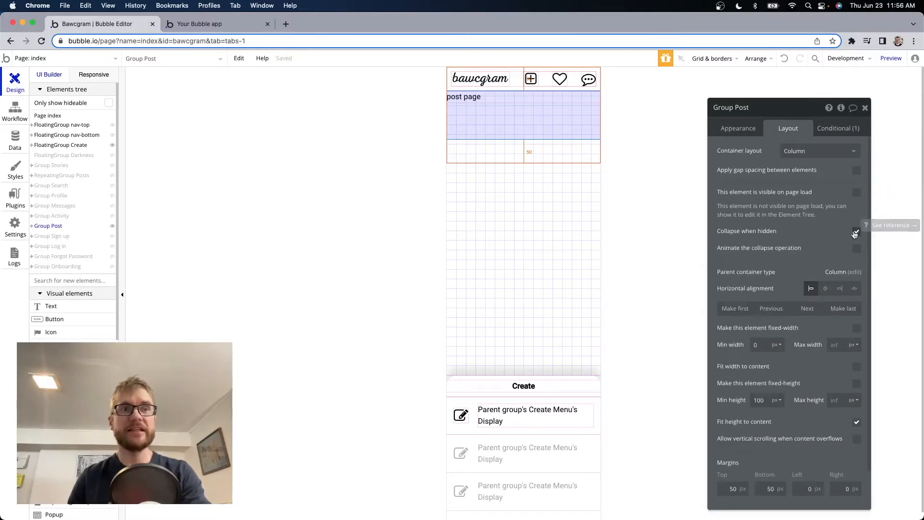
In the app preview, load the page=home URL and test opening the post page through the Create menu's Post option
key(ctrl+Tab)
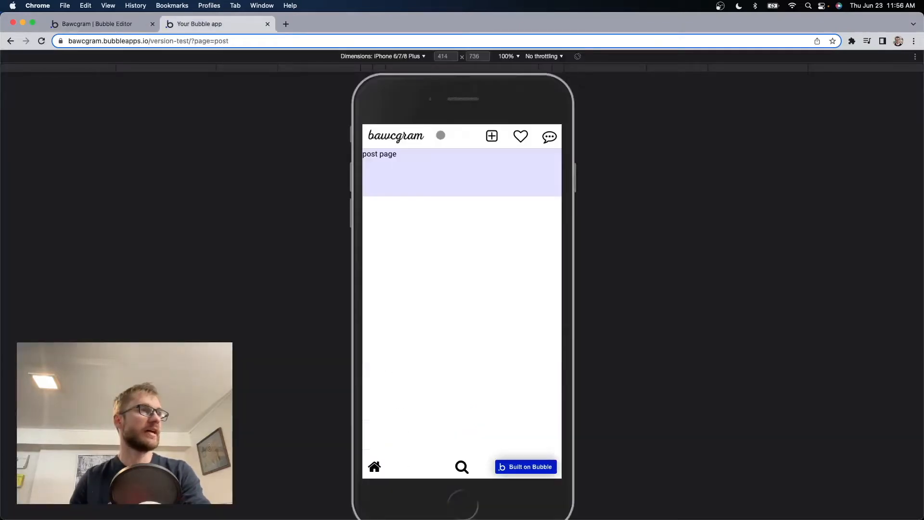
click(246, 43)
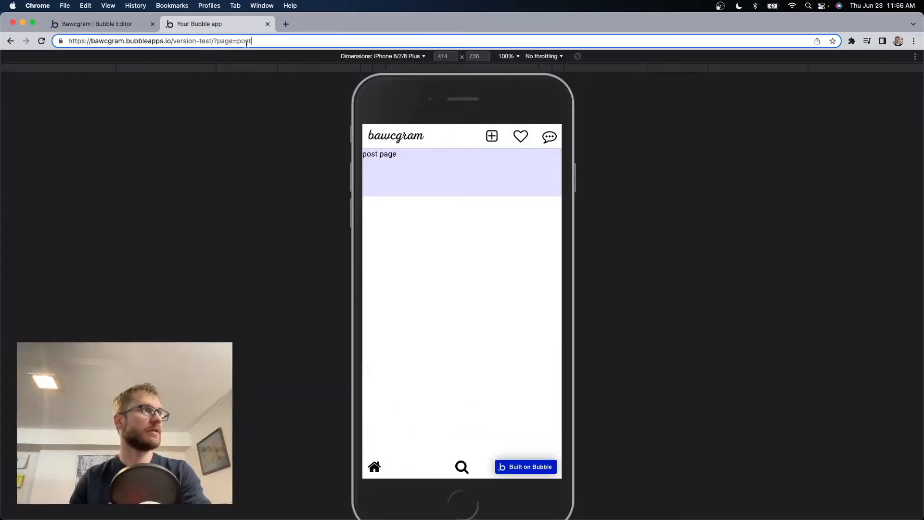
double_click(244, 41)
text(home)
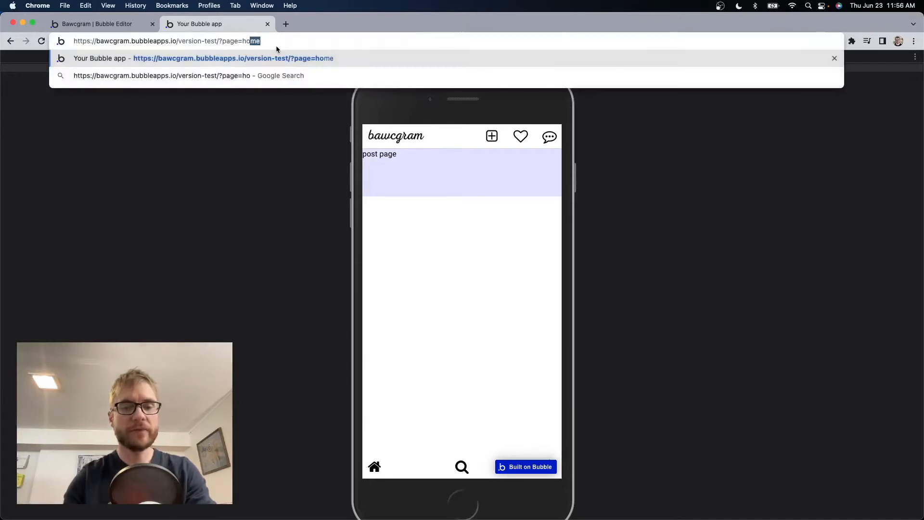
key(Return)
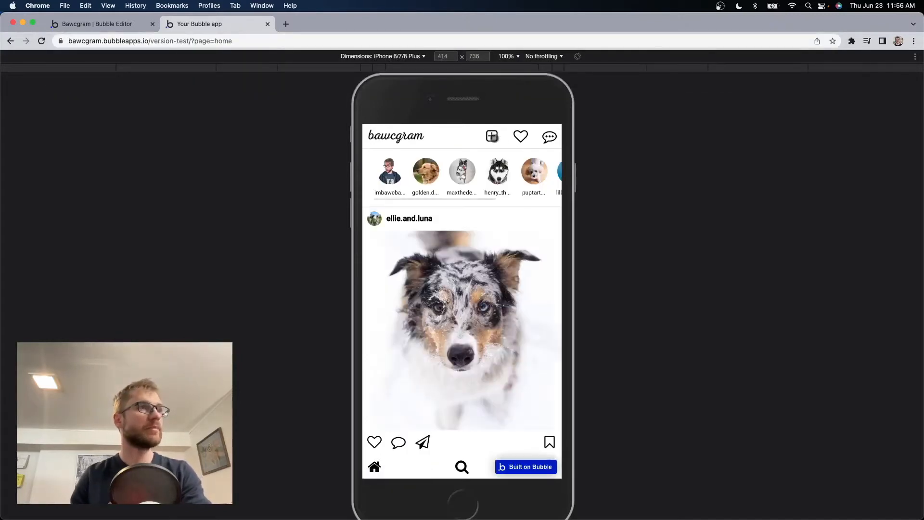
click(492, 136)
click(426, 379)
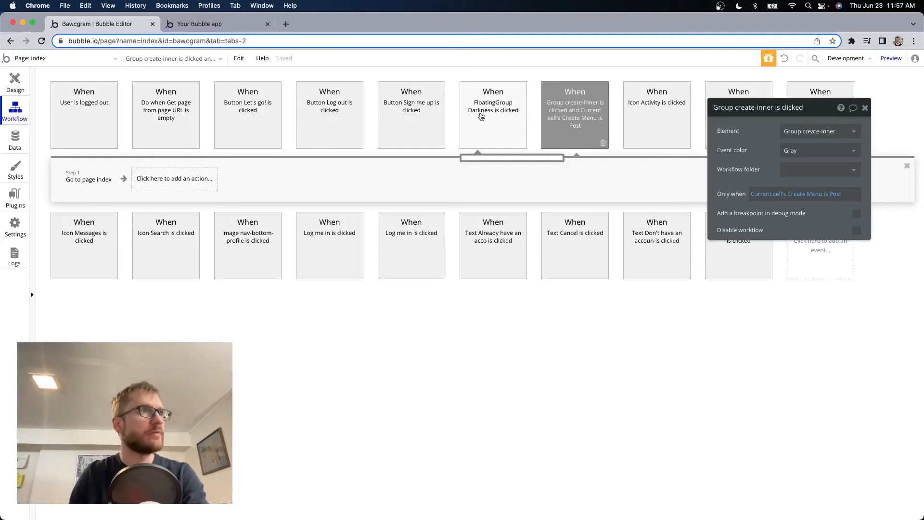
In the app preview, test dismissing the Create menu through the dark overlay and return to the Bubble editor
click(217, 24)
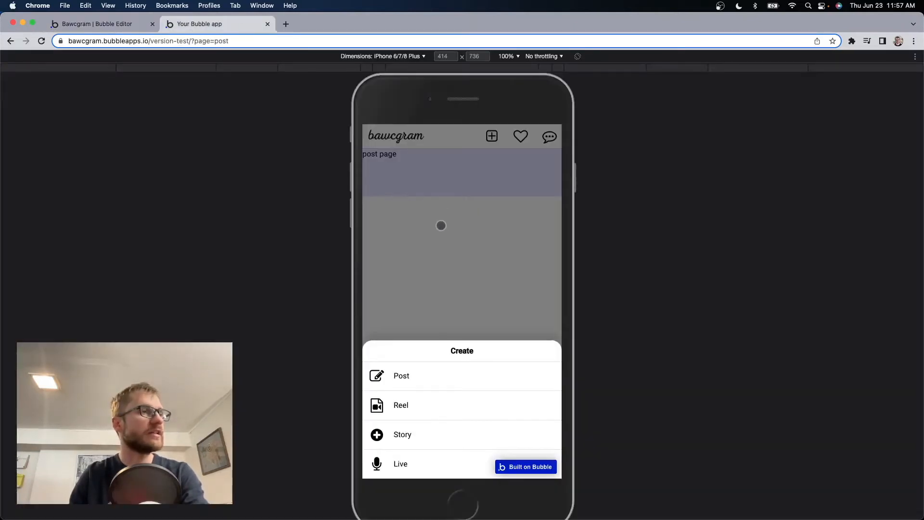
click(459, 220)
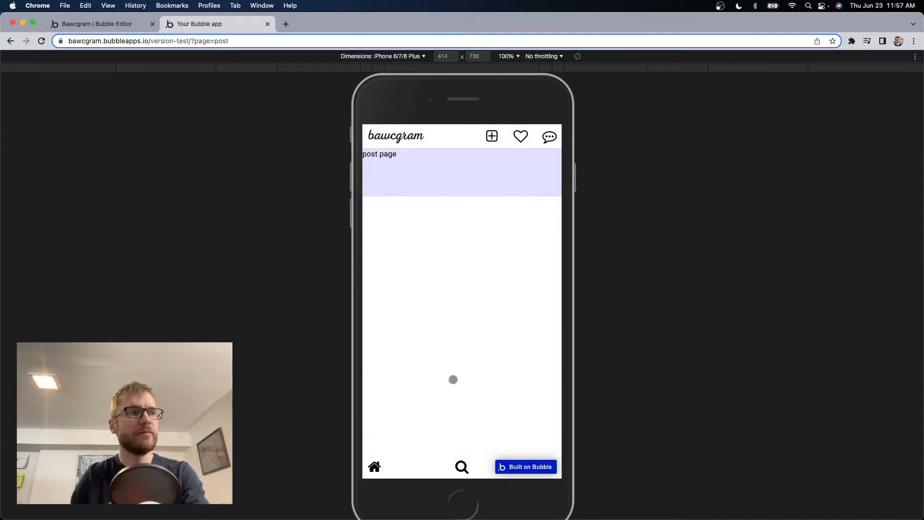
click(83, 21)
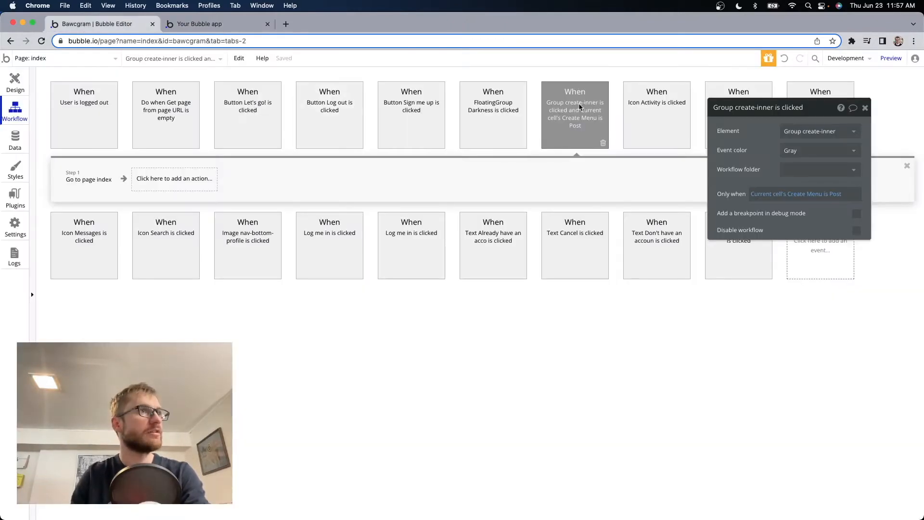
Copy the Animate FloatingGroup Create action from the FloatingGroup Darkness click workflow into the Group create-inner click workflow as step 2
click(504, 106)
right_click(111, 177)
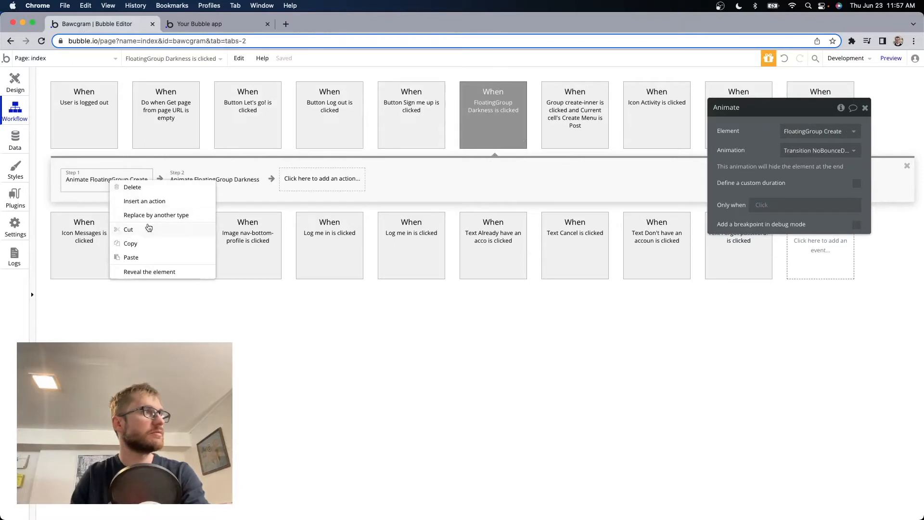
click(566, 107)
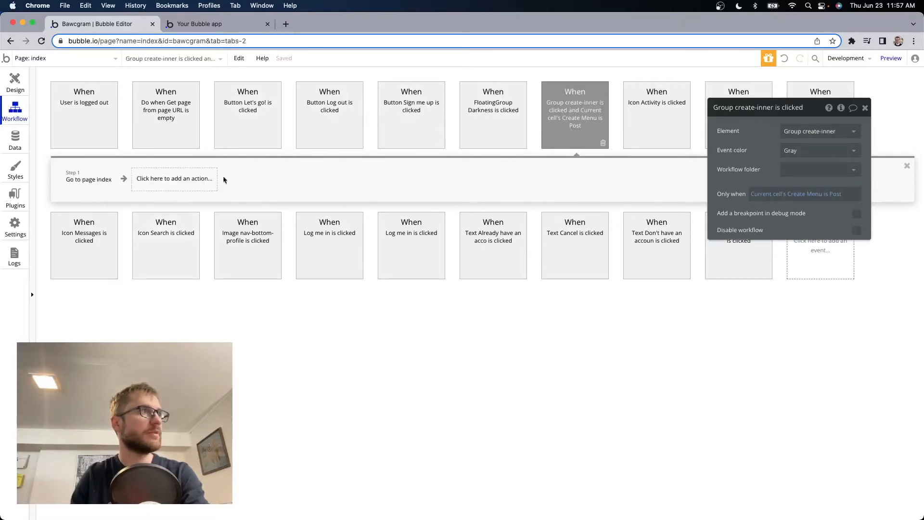
right_click(161, 183)
click(181, 190)
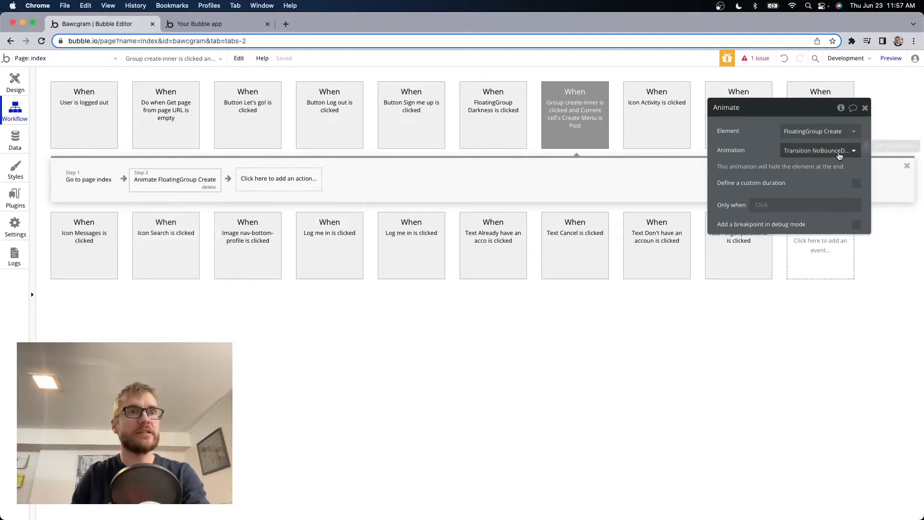
click(839, 153)
click(841, 153)
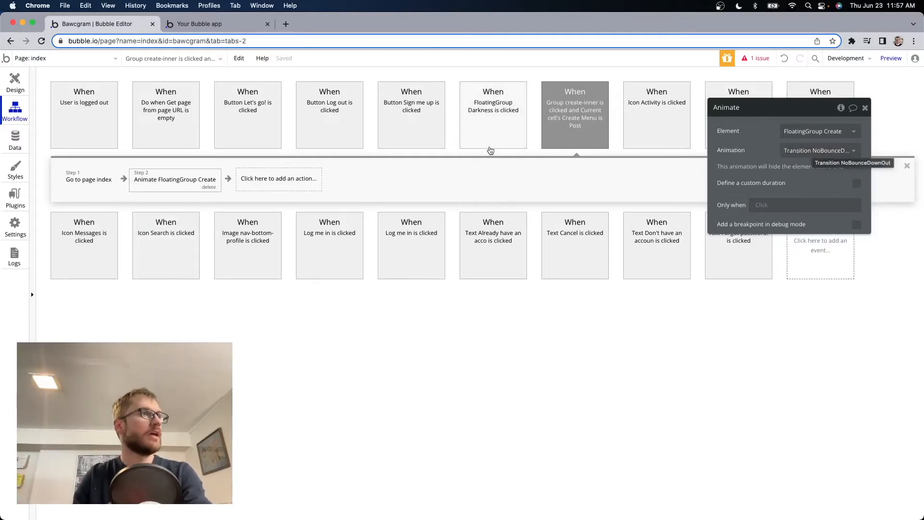
Copy the Animate FloatingGroup Darkness action from the FloatingGroup Darkness click workflow into the Group create-inner click workflow as step 3
click(486, 119)
right_click(206, 186)
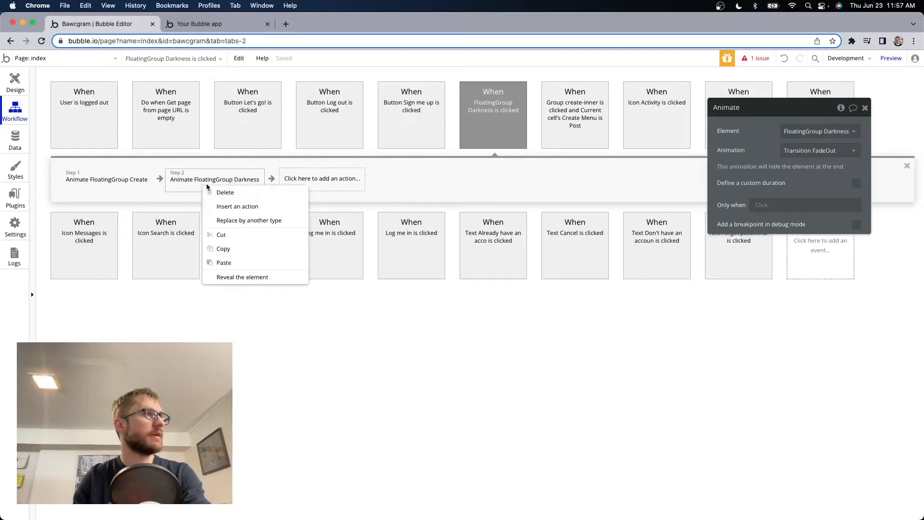
click(235, 248)
click(575, 127)
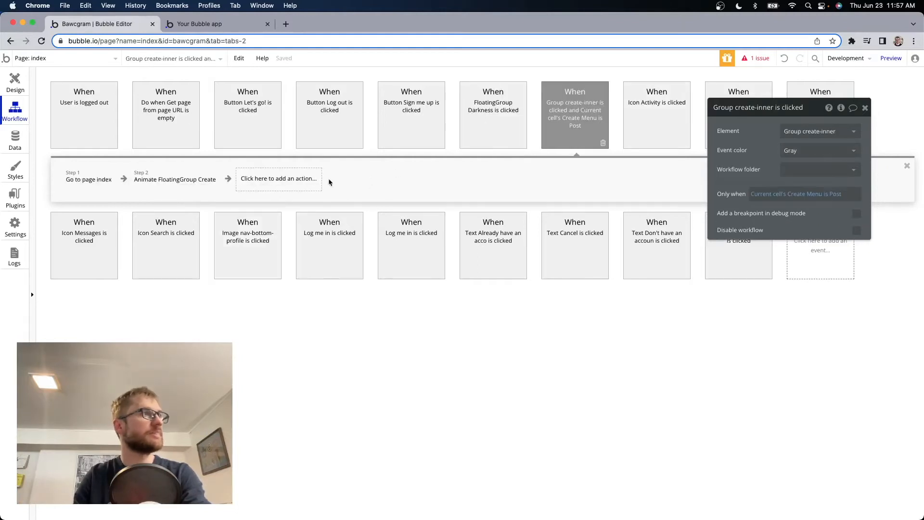
right_click(269, 179)
click(290, 183)
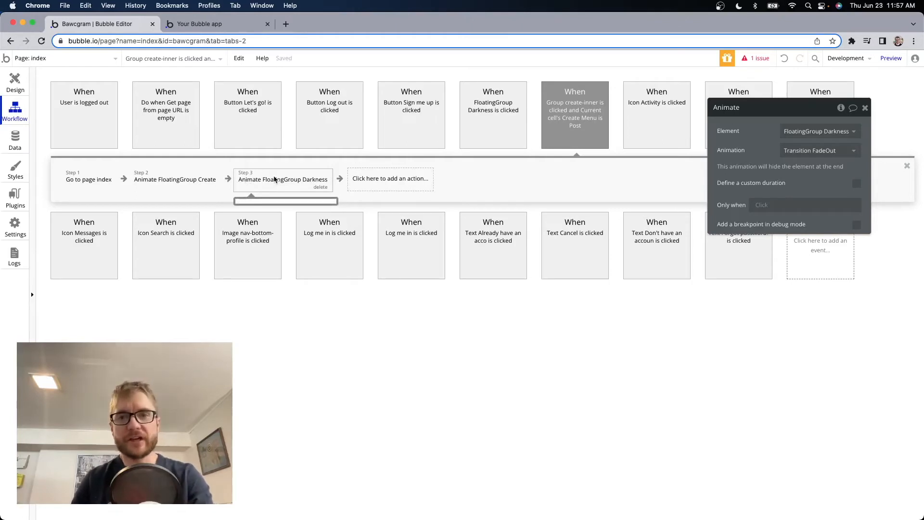
In the app preview, reload with page=home and test whether choosing Post closes the Create menu and opens the post page
click(244, 25)
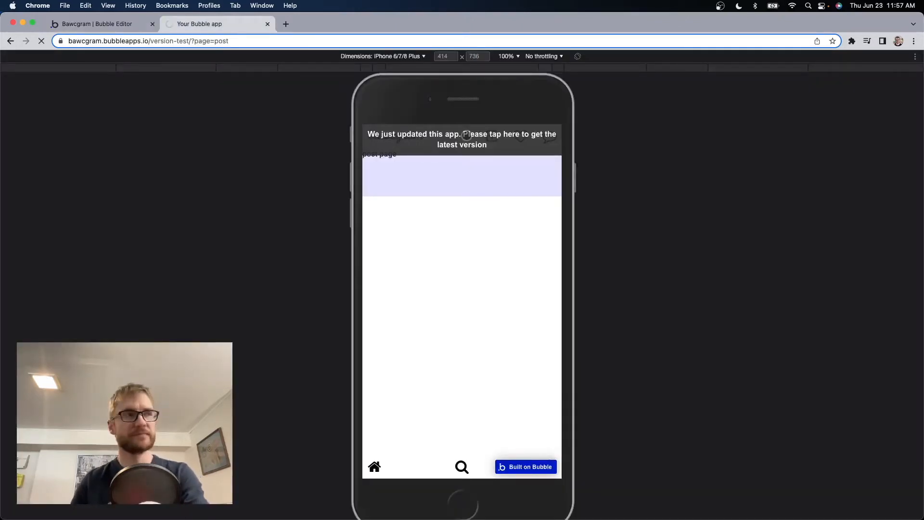
click(255, 40)
double_click(243, 41)
text(home)
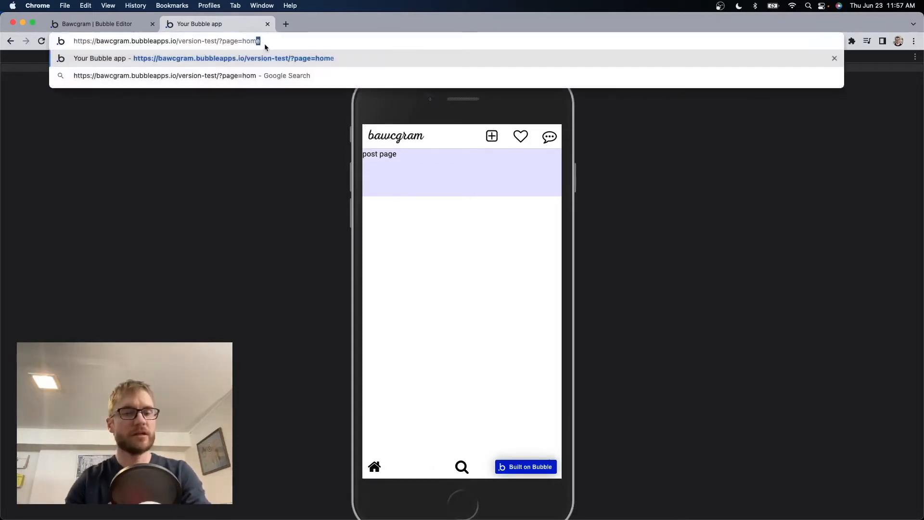
key(Return)
click(500, 131)
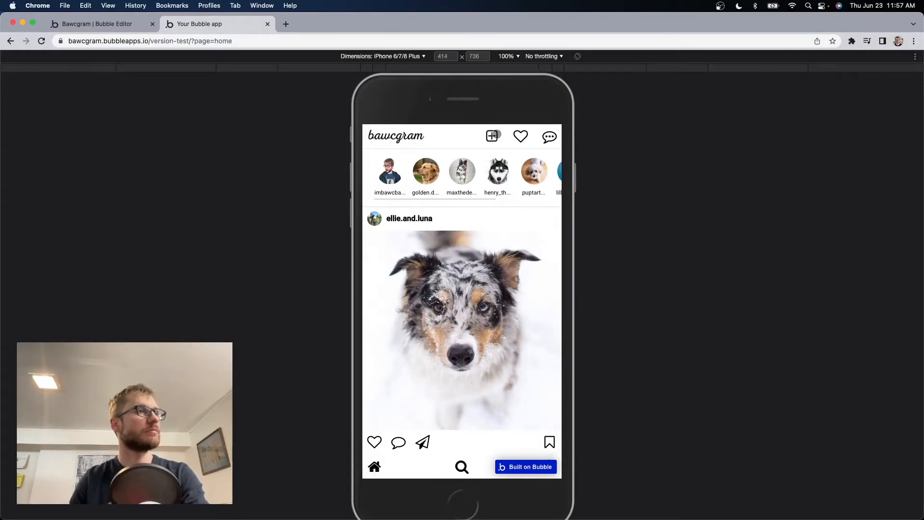
click(416, 381)
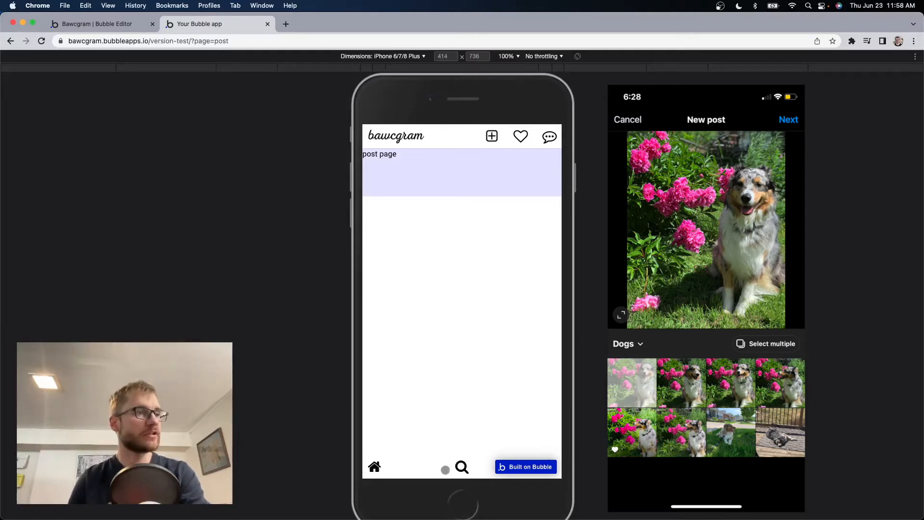
In the Bubble editor's design view, duplicate FloatingGroup nav-top's forgotpassword condition on the same element
click(116, 23)
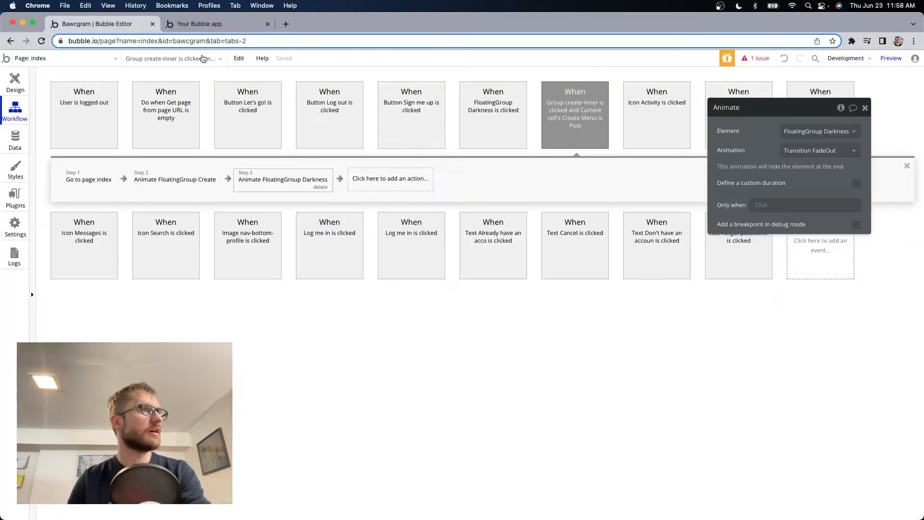
click(15, 82)
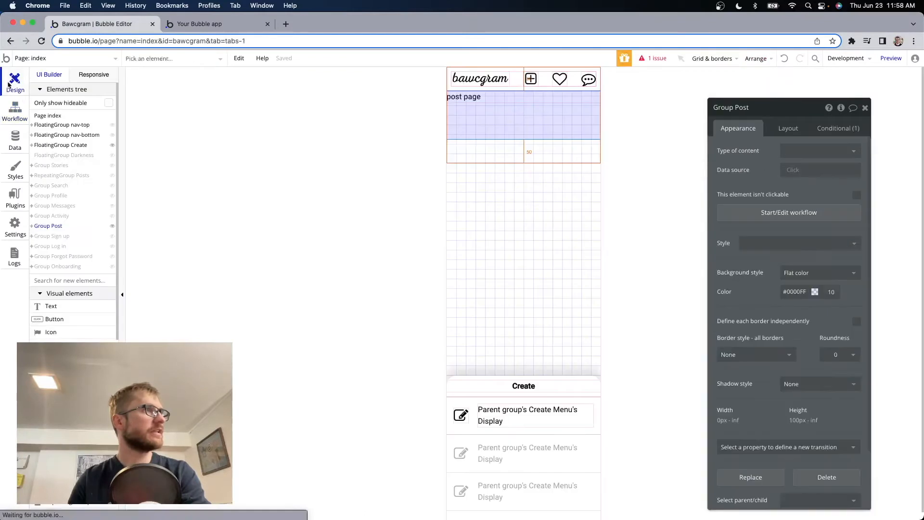
click(492, 87)
click(832, 128)
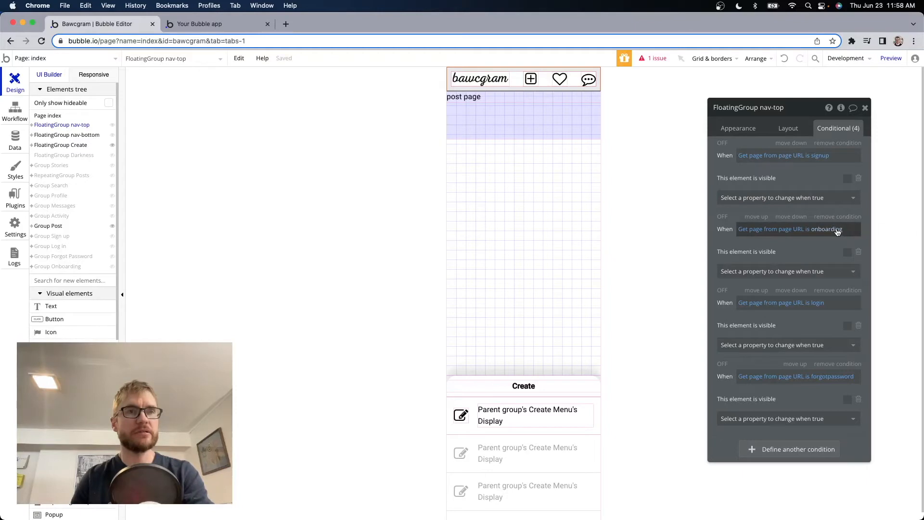
right_click(765, 360)
click(829, 338)
right_click(832, 392)
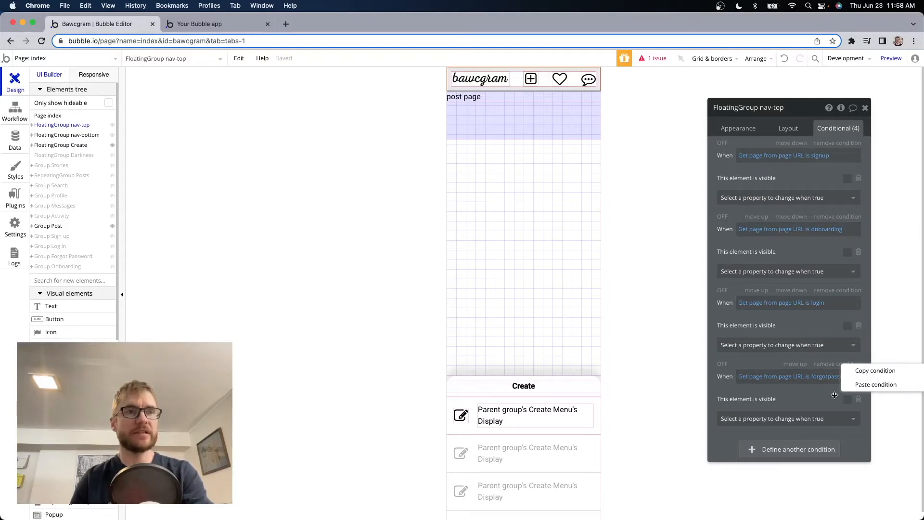
click(866, 388)
Change the duplicated nav-top condition to apply when the page parameter from the page URL is post
click(836, 449)
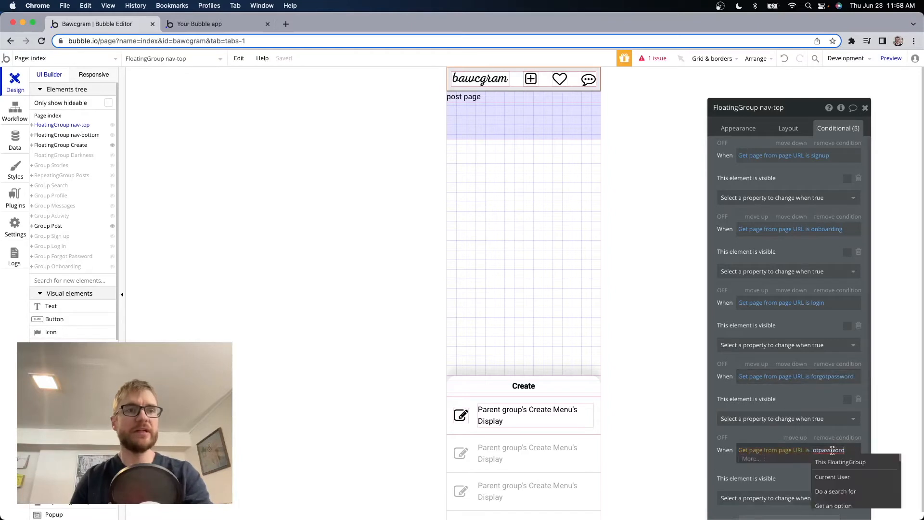
key(BackSpace)
key(BackSpace)
key(BackSpace)
key(BackSpace)
key(BackSpace)
key(BackSpace)
key(BackSpace)
key(BackSpace)
key(BackSpace)
key(BackSpace)
key(BackSpace)
key(BackSpace)
key(BackSpace)
key(BackSpace)
text(post)
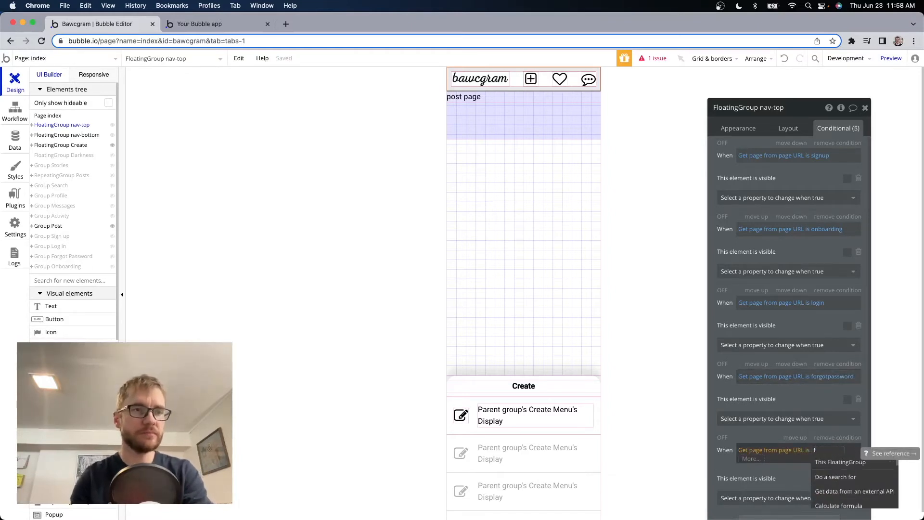
Copy nav-top's post condition onto FloatingGroup nav-bottom, hiding FloatingGroup Create in the editor to reach it
click(742, 428)
right_click(742, 429)
click(805, 405)
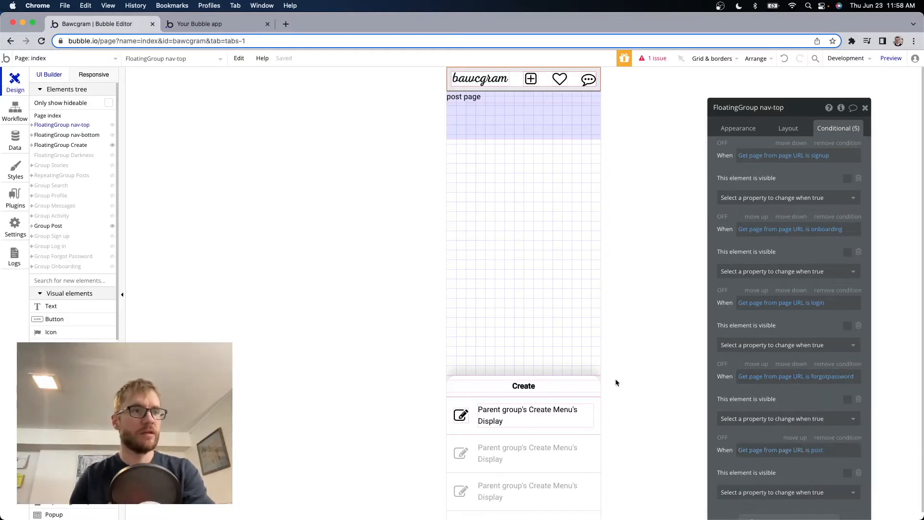
click(112, 145)
scroll(515, 378, down, 1)
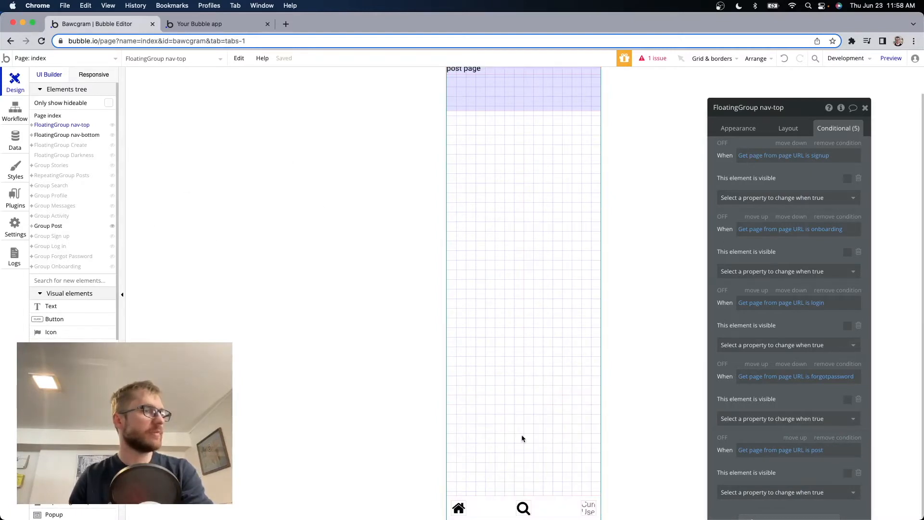
click(490, 508)
right_click(806, 393)
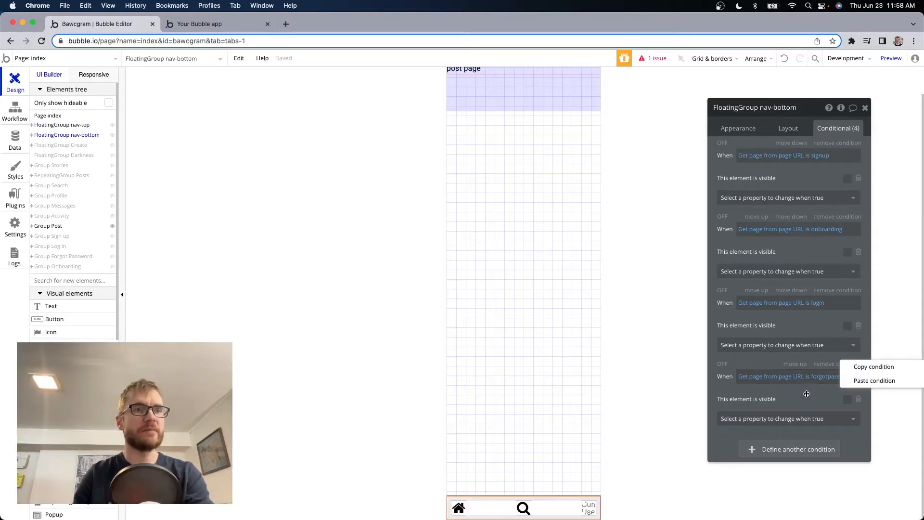
click(870, 380)
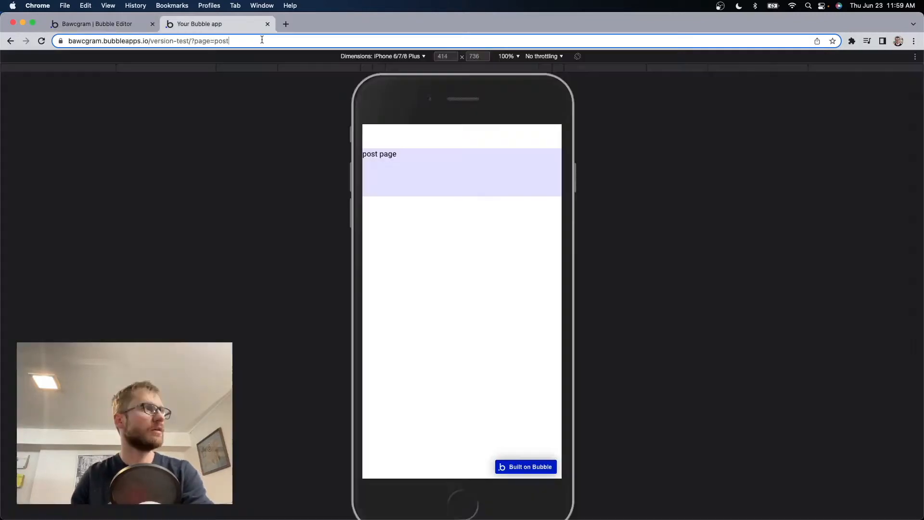
In the app preview, examine the page parameter in the post page's URL
double_click(263, 40)
click(222, 40)
drag(217, 40, 264, 40)
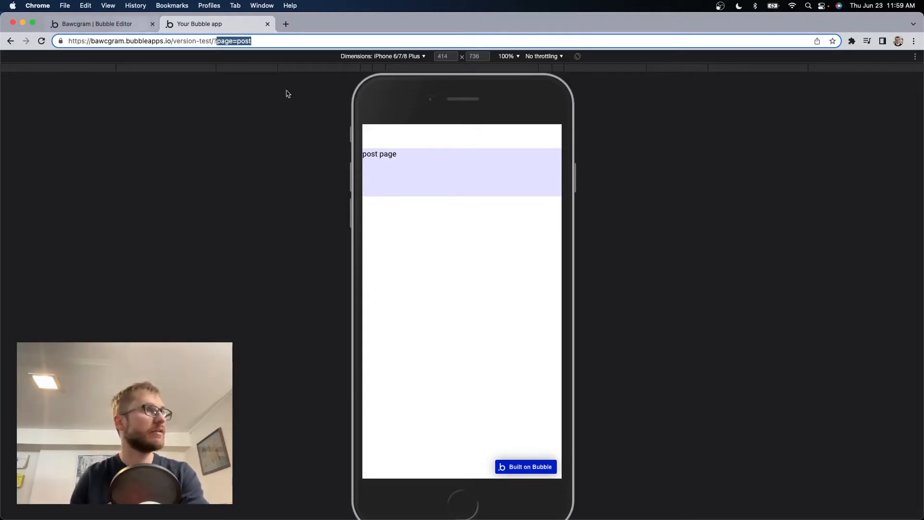
In the Bubble editor, duplicate FloatingGroup nav-top and hide the original in the editor
click(95, 23)
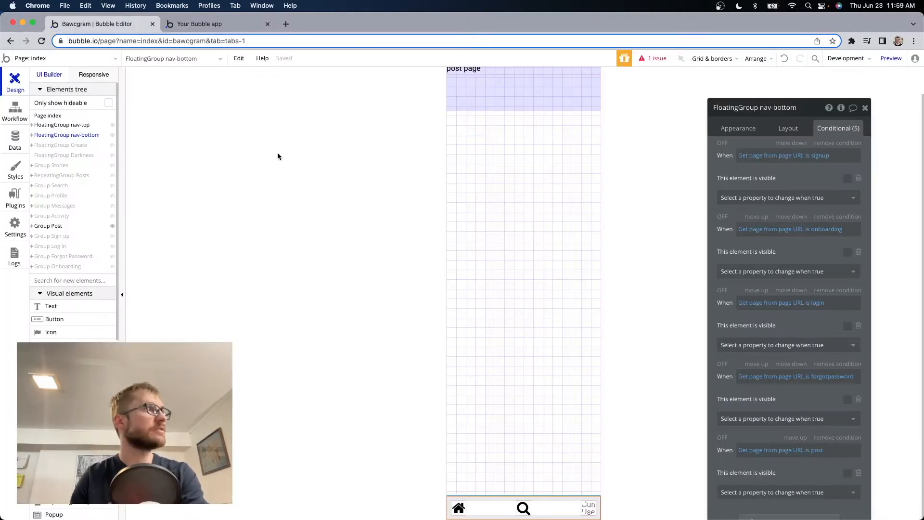
click(86, 126)
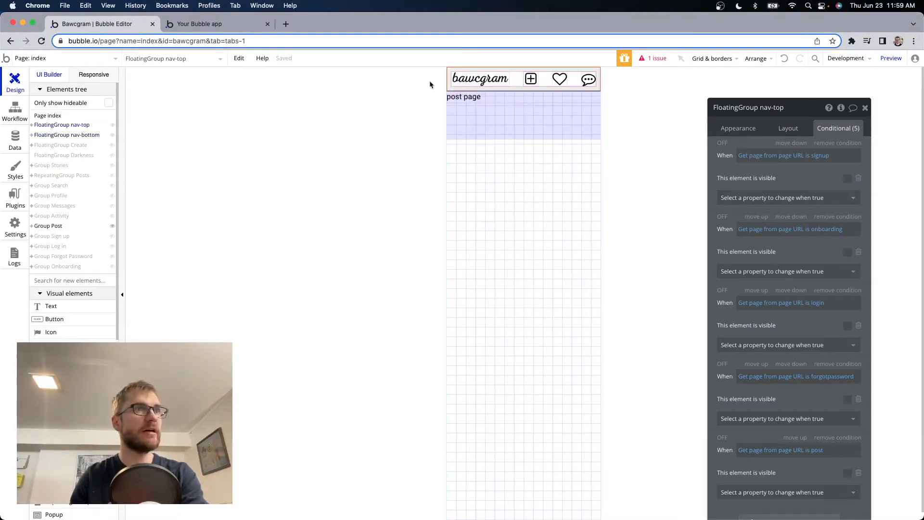
click(243, 59)
click(269, 111)
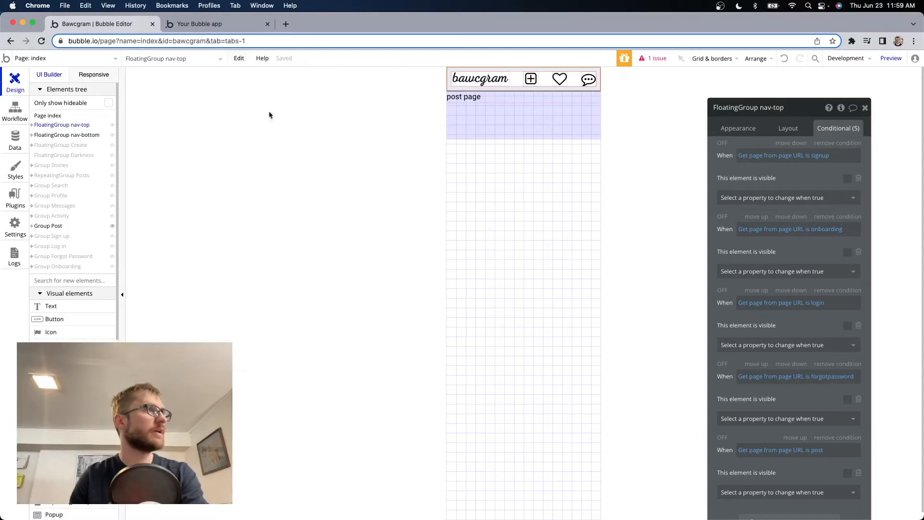
click(243, 59)
click(264, 129)
click(112, 126)
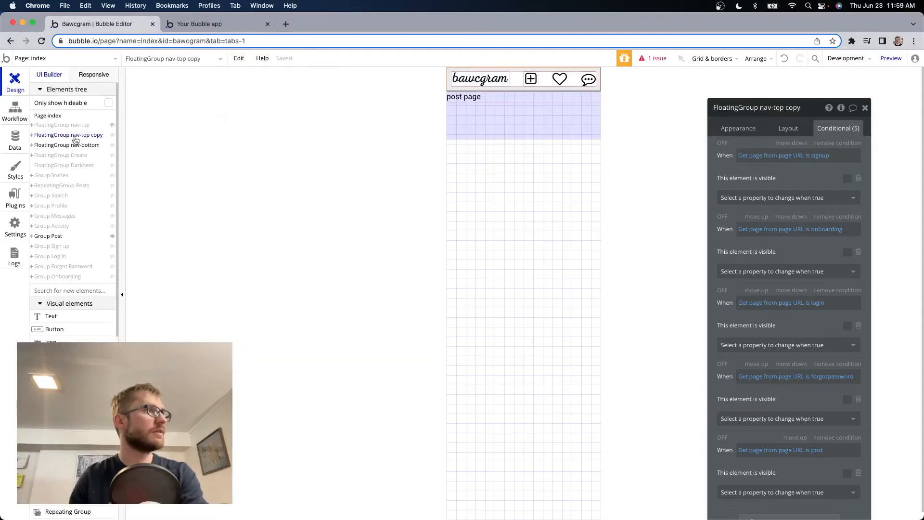
Rename the duplicated floating group as FloatingGroup nav-top-post
click(76, 137)
click(91, 138)
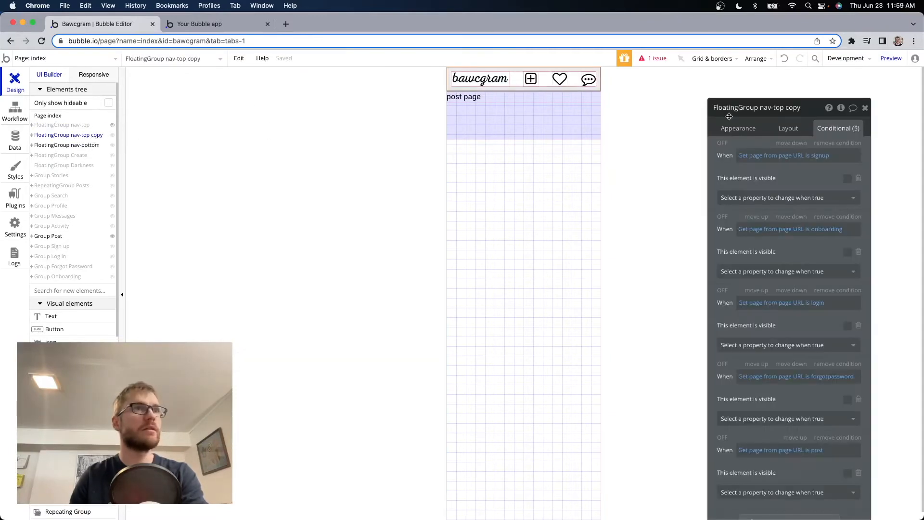
double_click(785, 108)
key(BackSpace)
key(BackSpace)
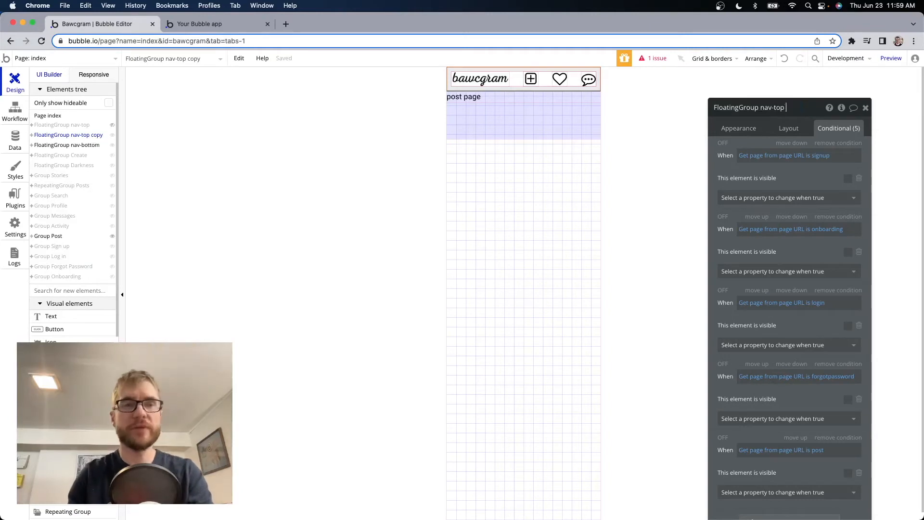
text(-post)
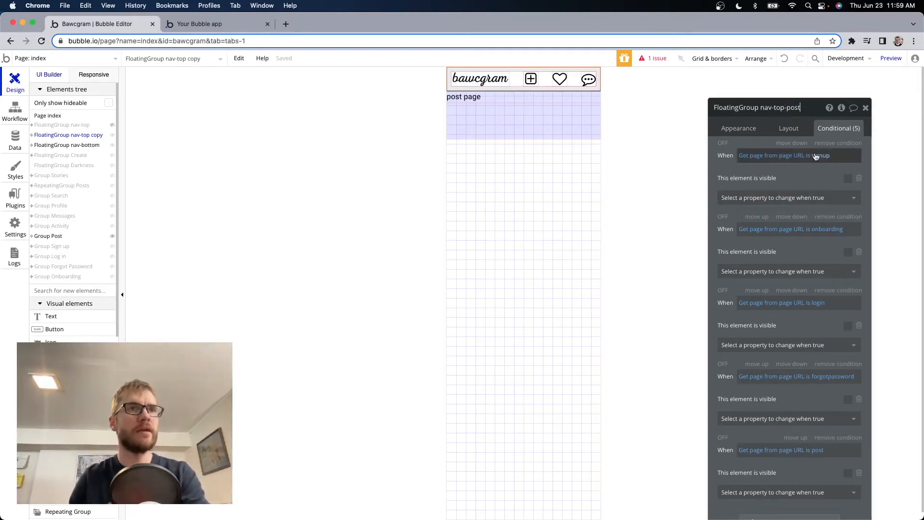
Remove nav-top-post's signup, onboarding, login and forgotpassword conditions, keeping only the post condition
click(826, 145)
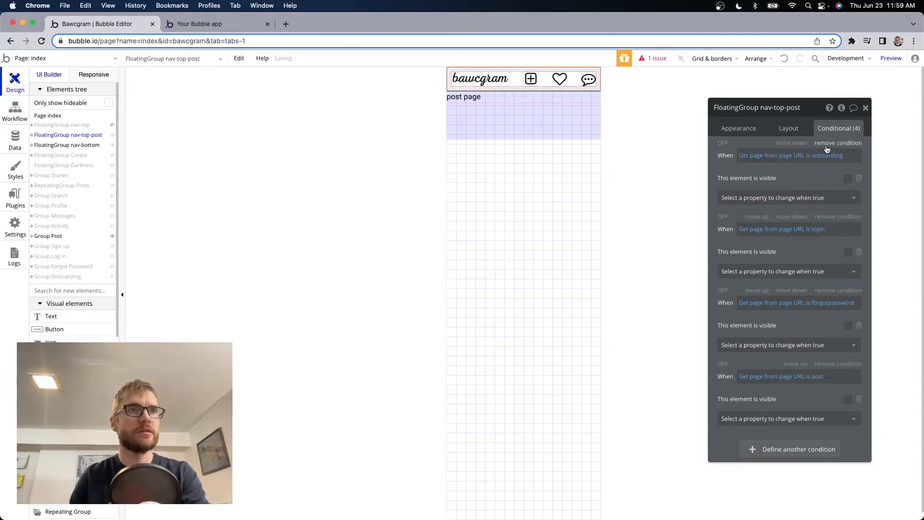
click(826, 144)
click(826, 144)
click(826, 144)
Make nav-top-post hidden on page load and visible when the page parameter from the URL is post
click(797, 128)
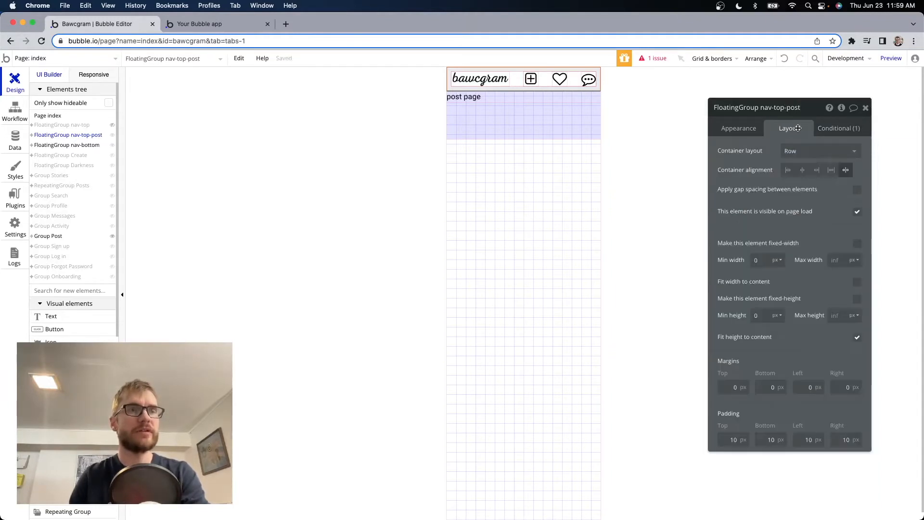
click(857, 212)
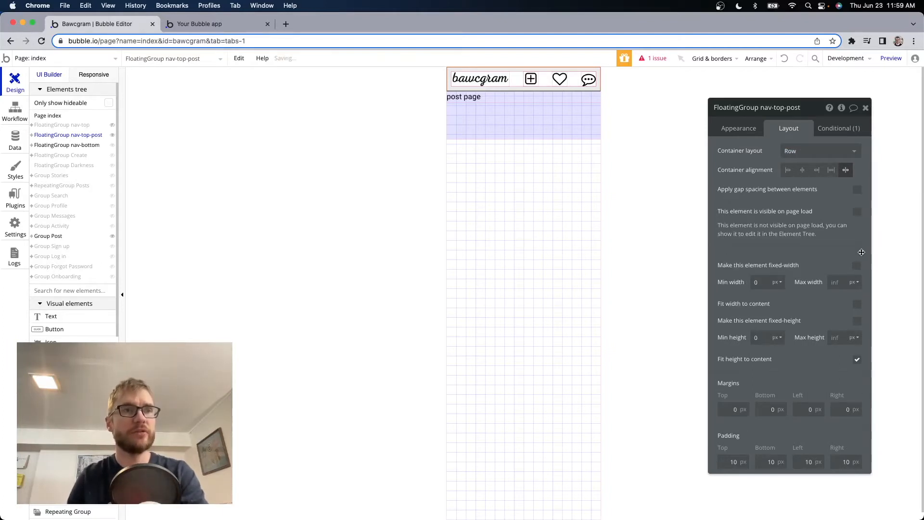
click(844, 127)
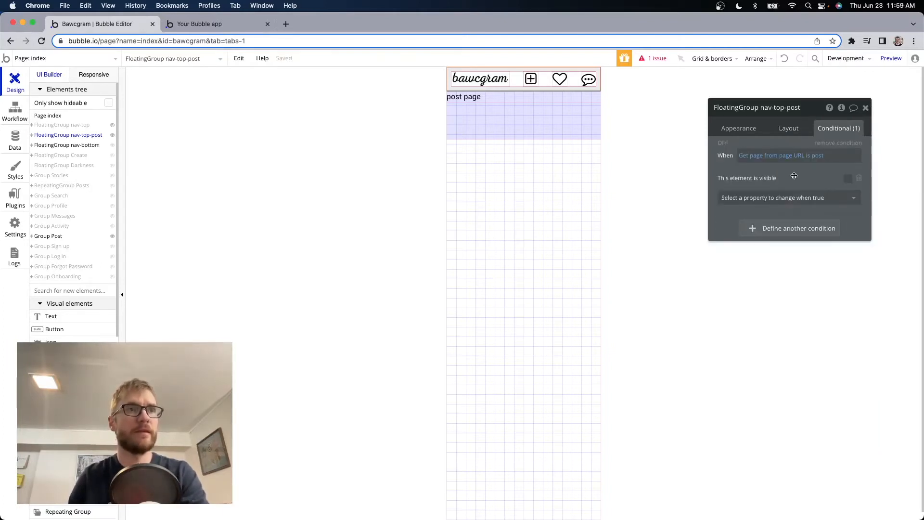
click(848, 179)
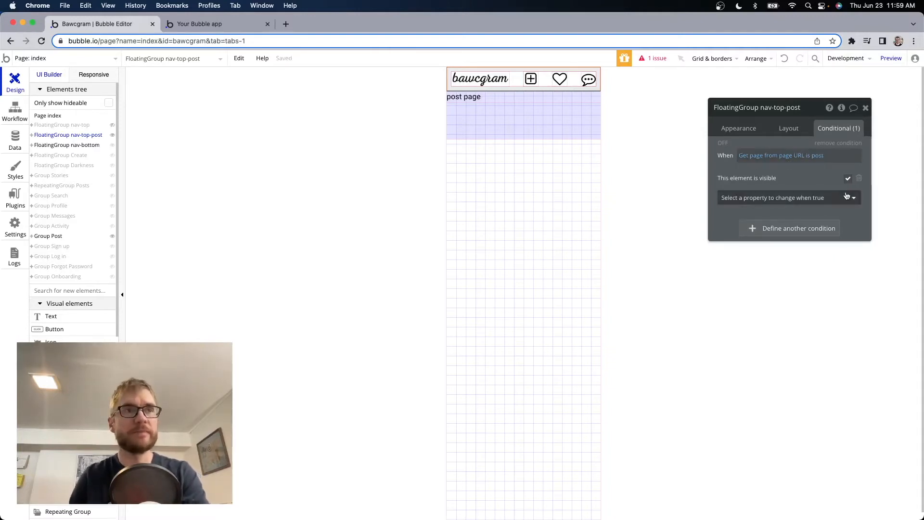
Delete the logo and all the icons from nav-top-post's inner group
click(500, 78)
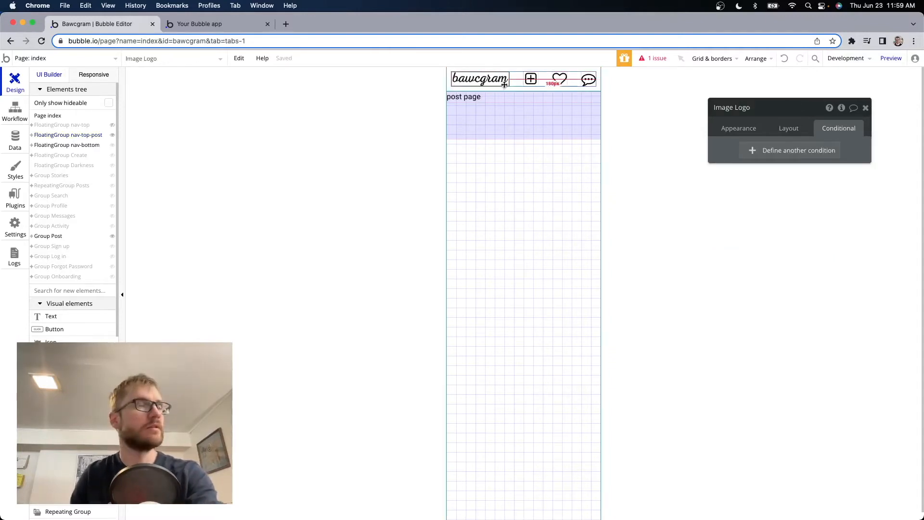
key(BackSpace)
click(464, 80)
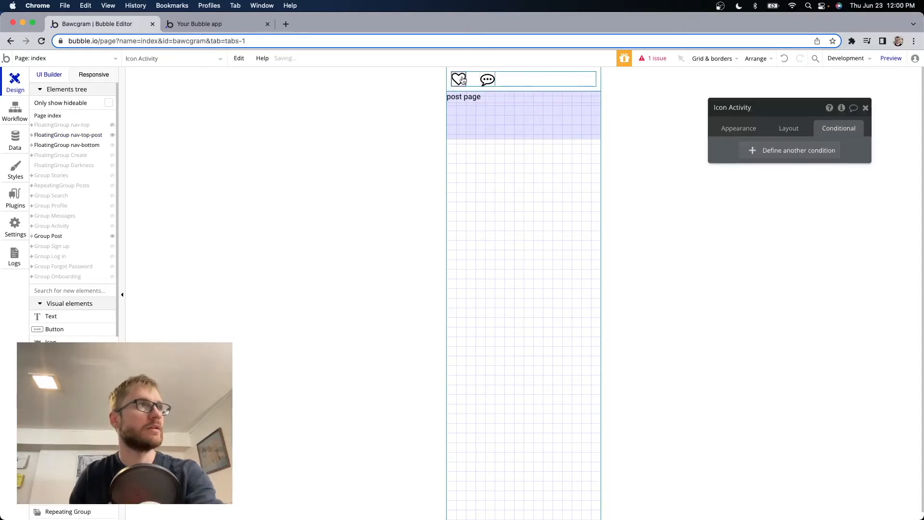
key(BackSpace)
click(458, 80)
key(BackSpace)
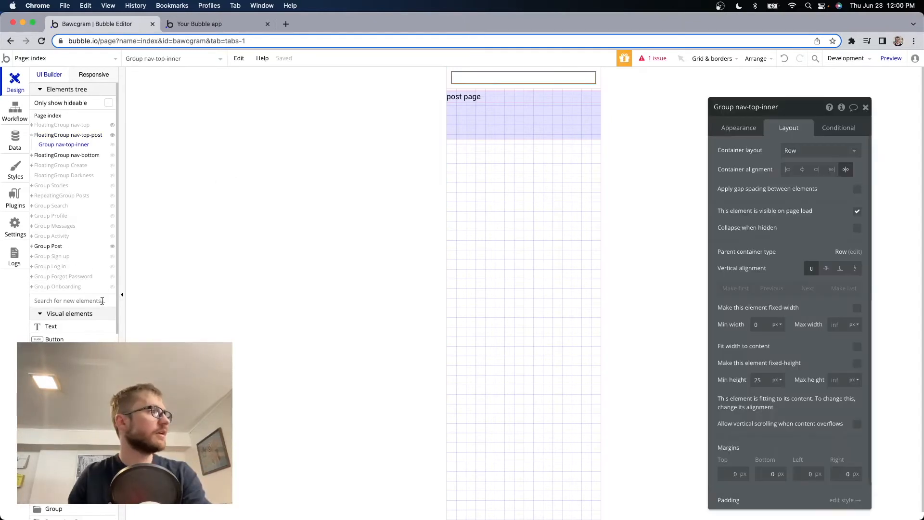
Add a "New post" text to Group nav-top-inner, not fixed-width, with width fitted to content and minimum width and height 0
drag(64, 332, 485, 81)
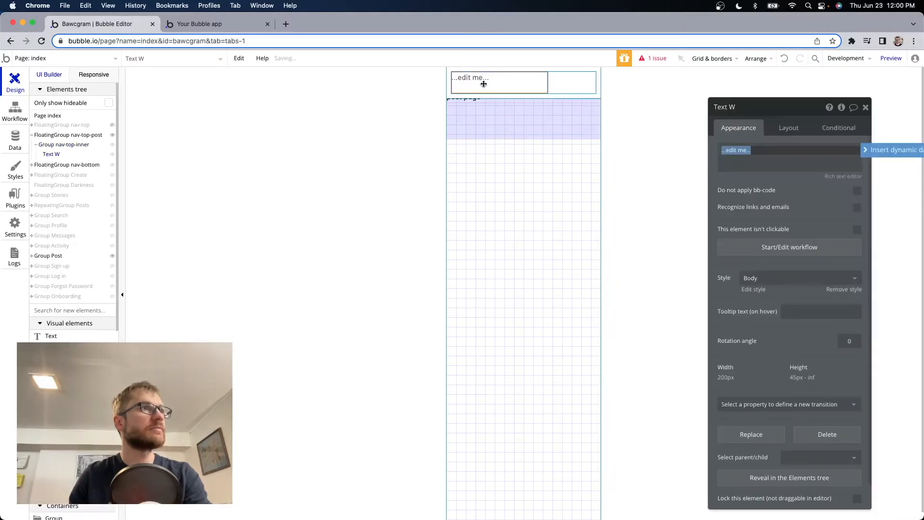
text(NEw post)
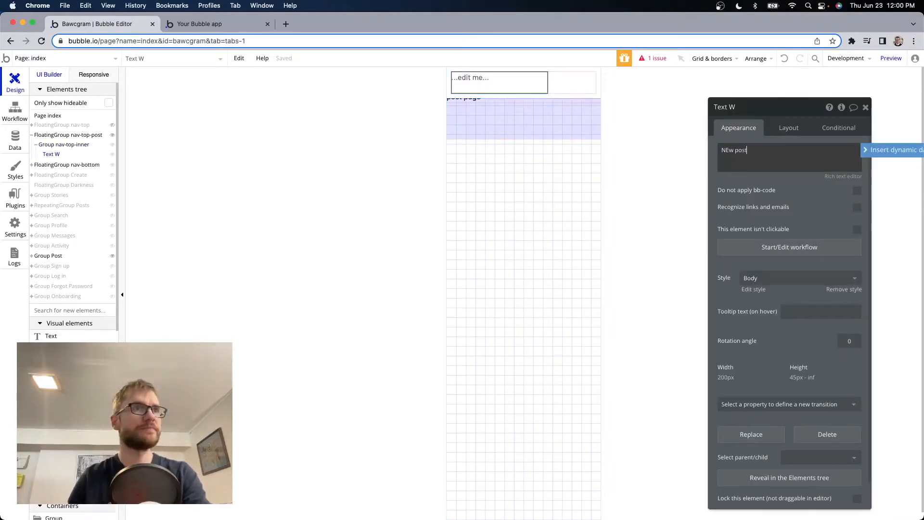
click(788, 127)
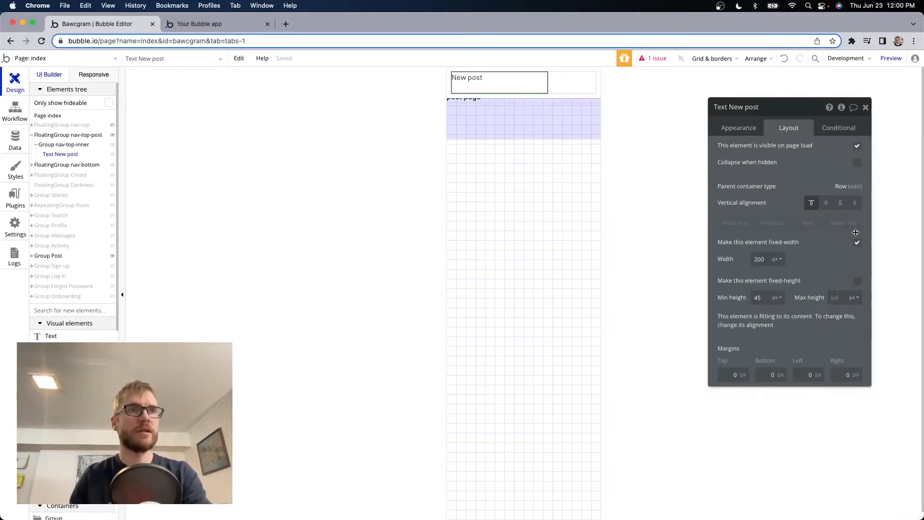
click(855, 244)
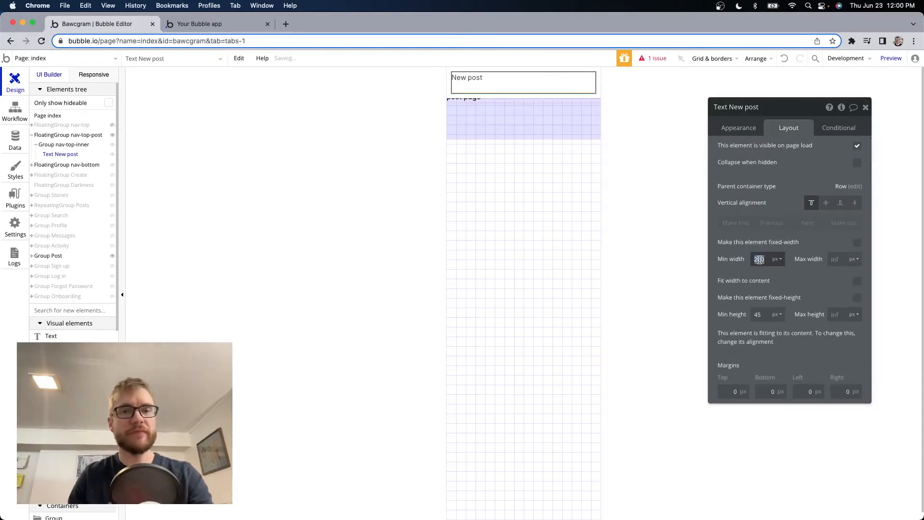
click(822, 245)
click(855, 282)
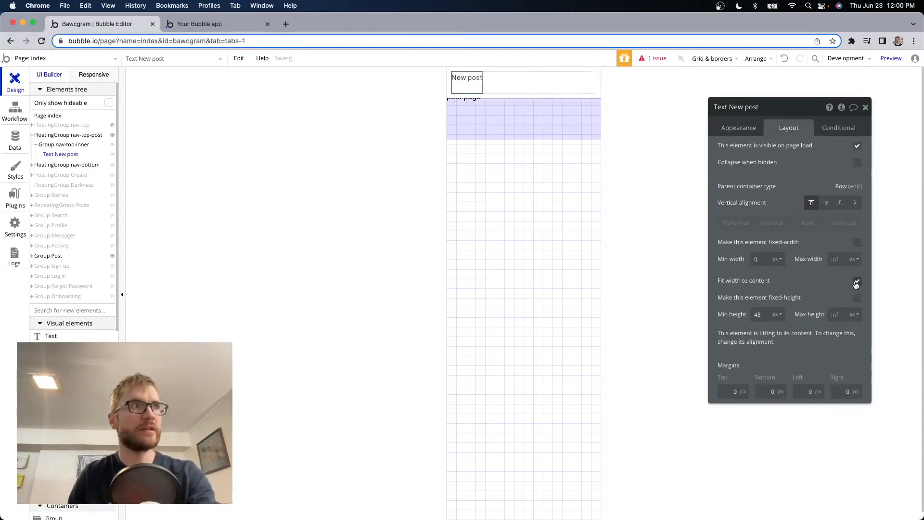
drag(765, 315, 743, 316)
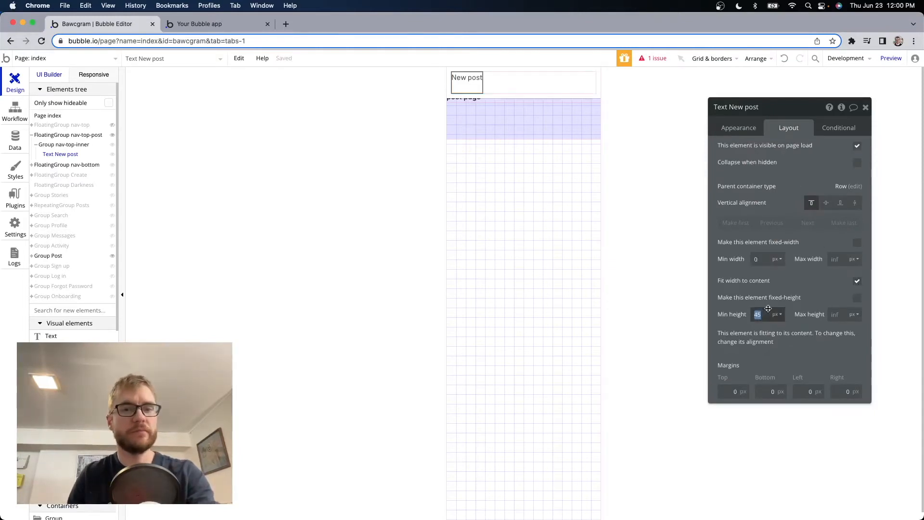
text(0)
Apply the Robo-16 style to the New post text, detach the style and set the font weight to 500 (Medium)
click(815, 281)
click(816, 281)
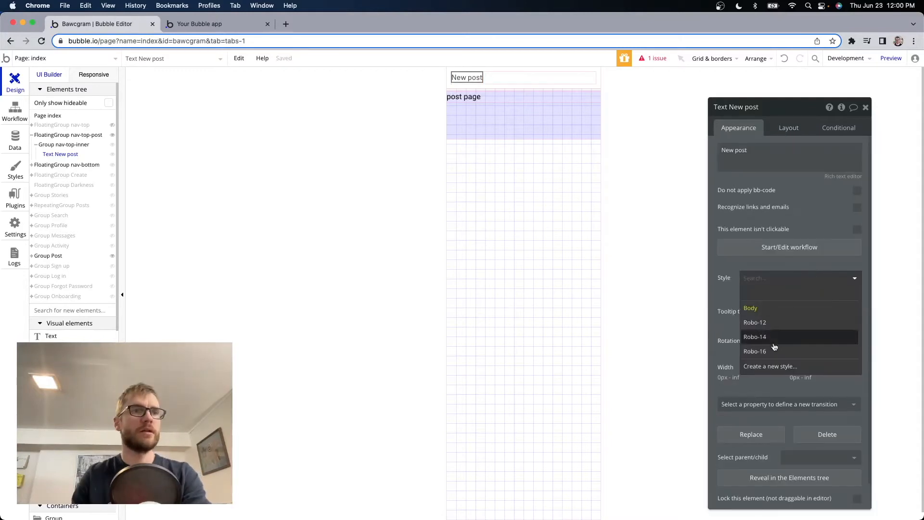
click(772, 351)
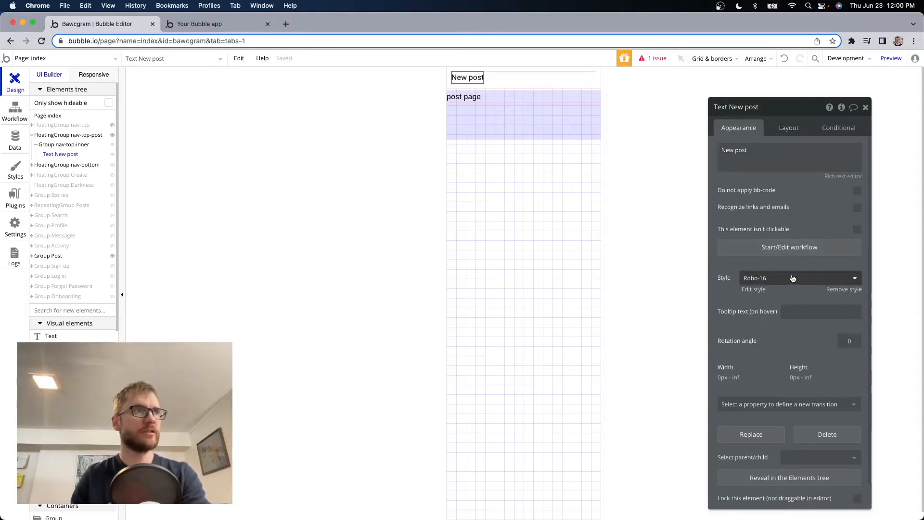
click(842, 289)
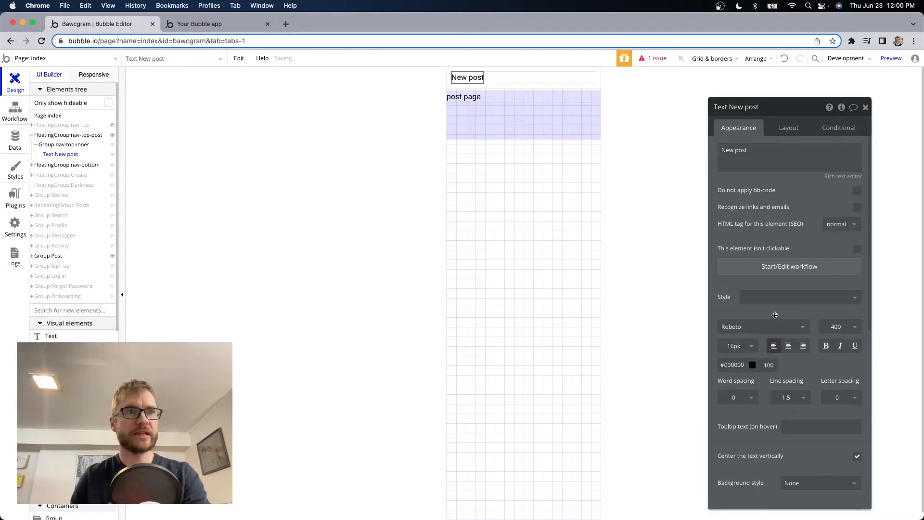
click(841, 326)
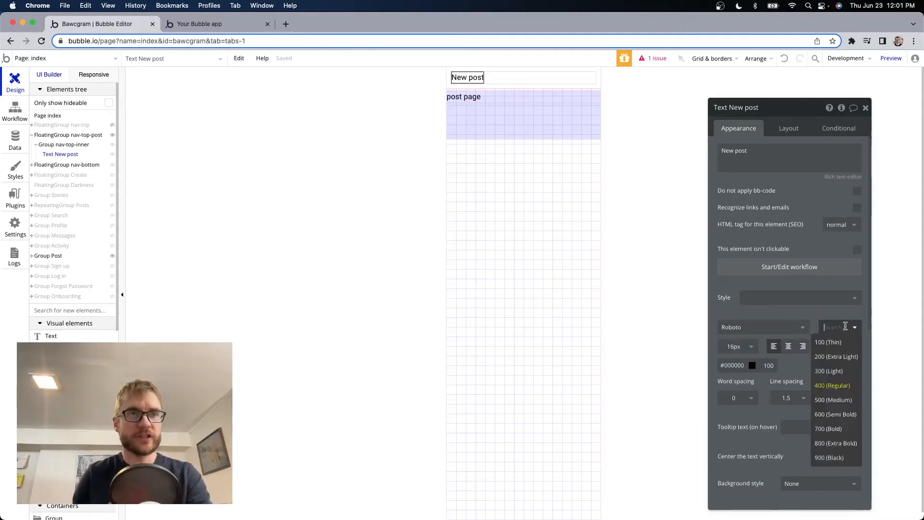
click(837, 405)
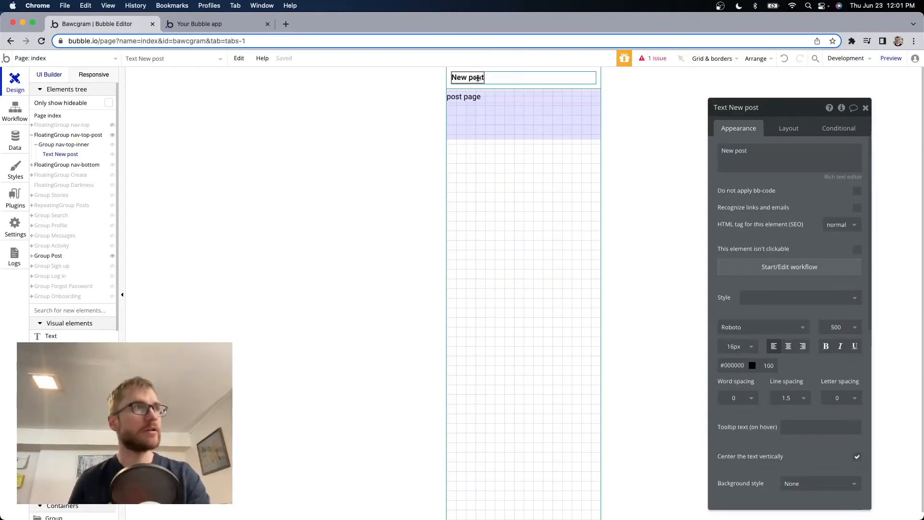
Duplicate the New post text within the header row and make the copy read "Share" in blue #0066FF
key(super+c)
key(super+v)
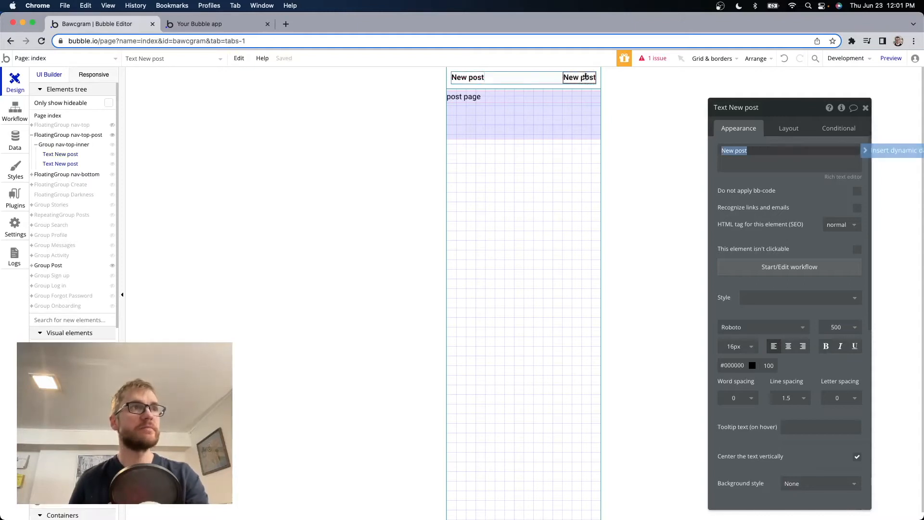
text(Share)
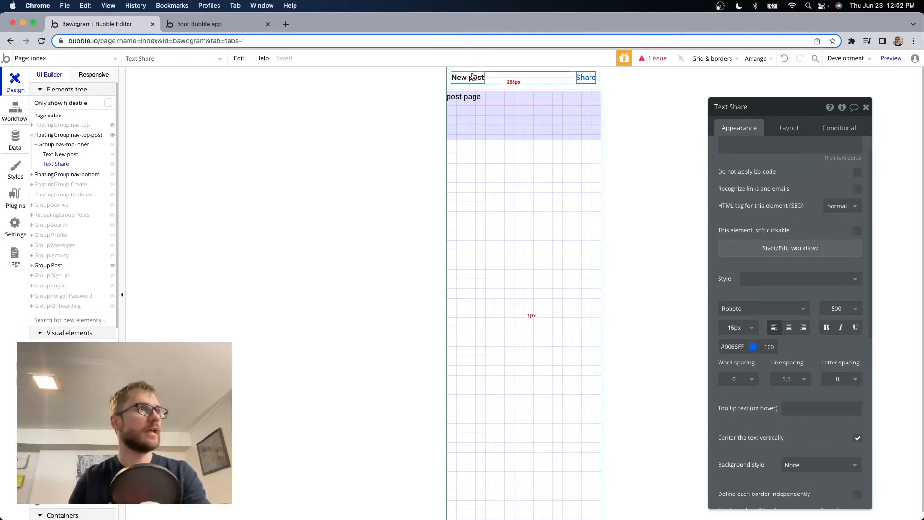
Duplicate the New post text again and turn the first one in the row into a close icon with [fa]remove[/fa]
click(481, 79)
key(super+c)
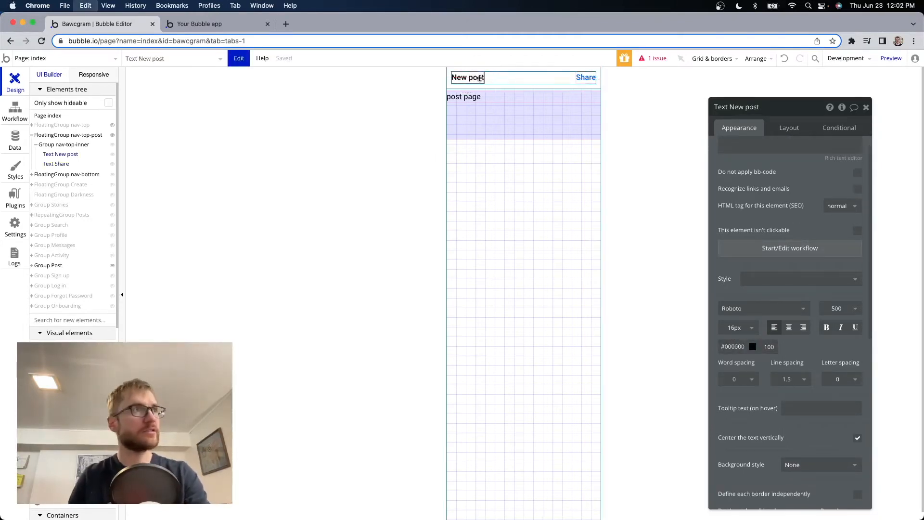
key(super+v)
click(468, 78)
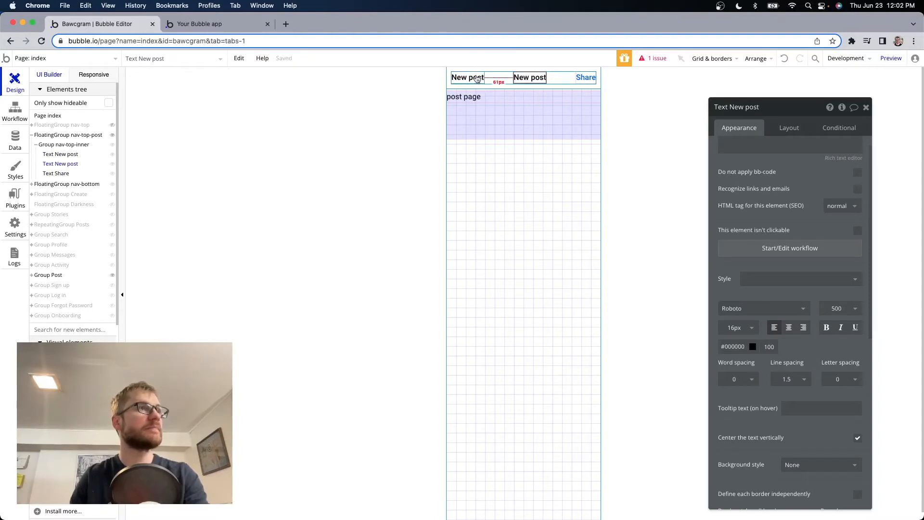
click(756, 150)
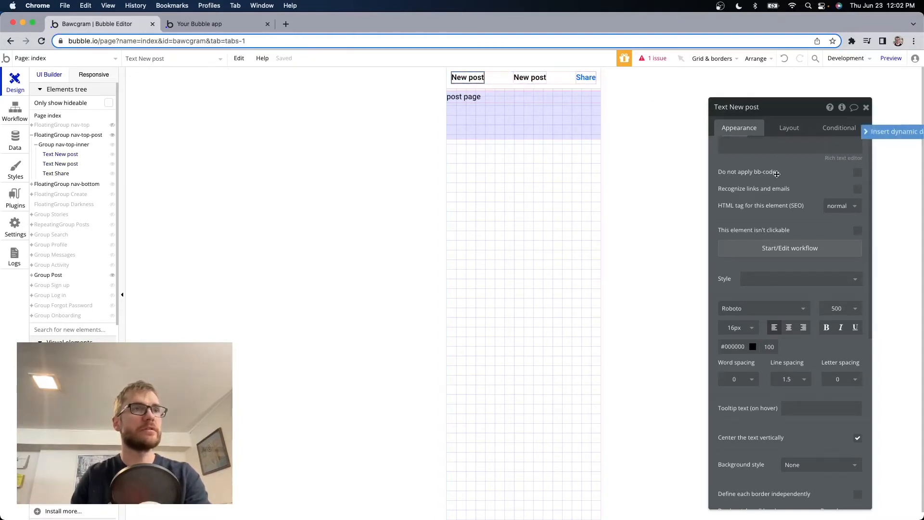
key(super+a)
text([fa)
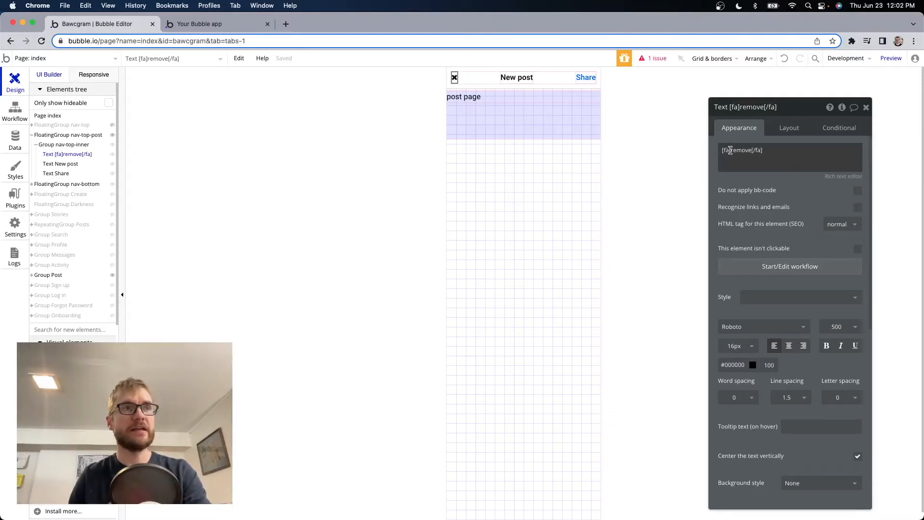
triple_click(730, 150)
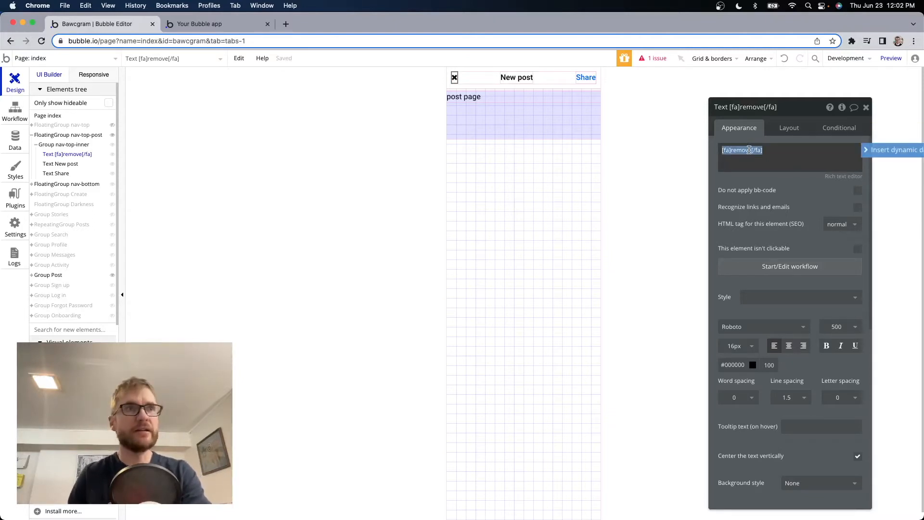
click(754, 153)
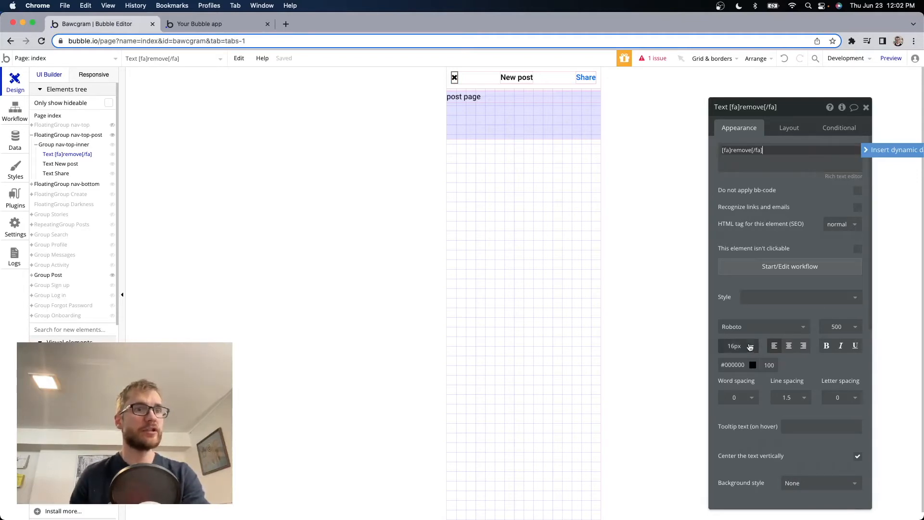
Set the close icon's font size to 24px and its line spacing to 0.5
click(750, 346)
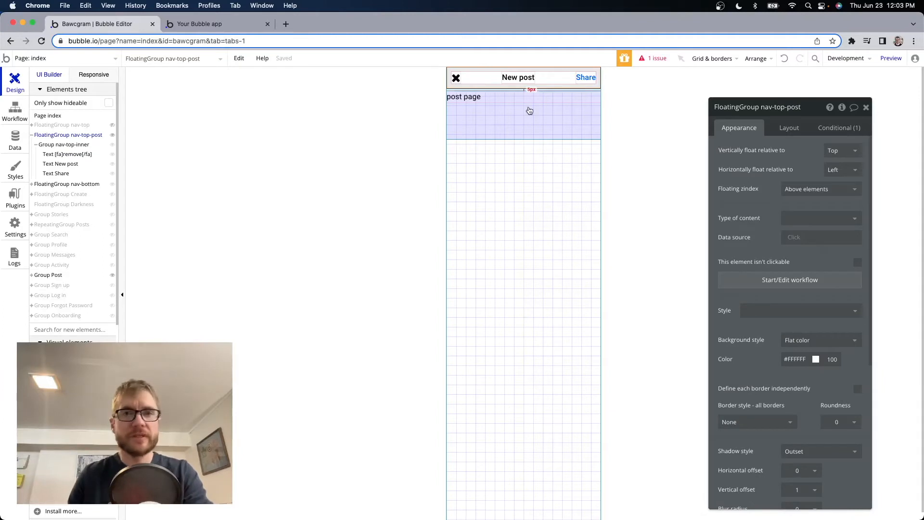
Set the top margin of Group Post to 45 px
click(504, 123)
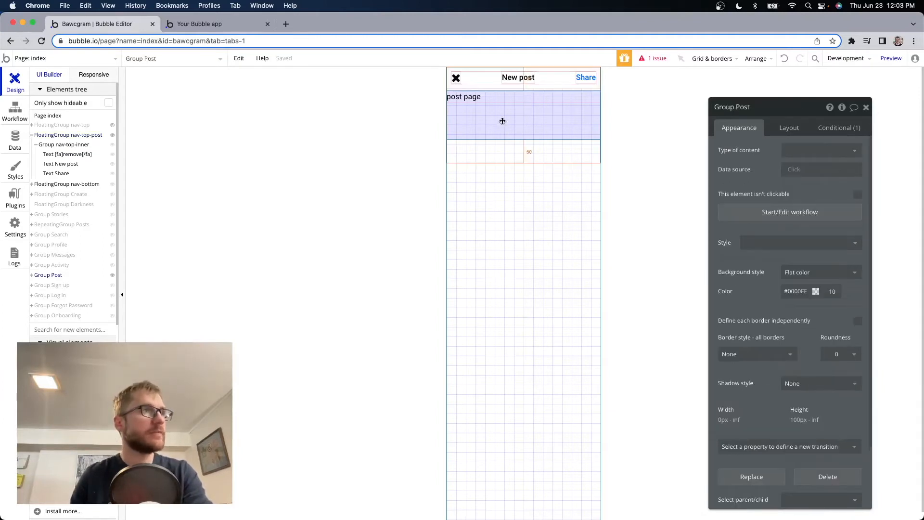
click(499, 90)
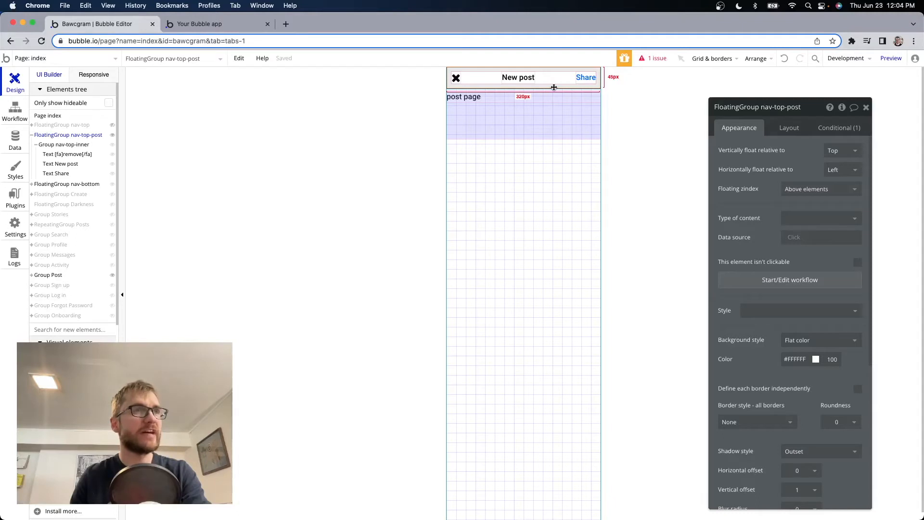
click(531, 118)
click(783, 129)
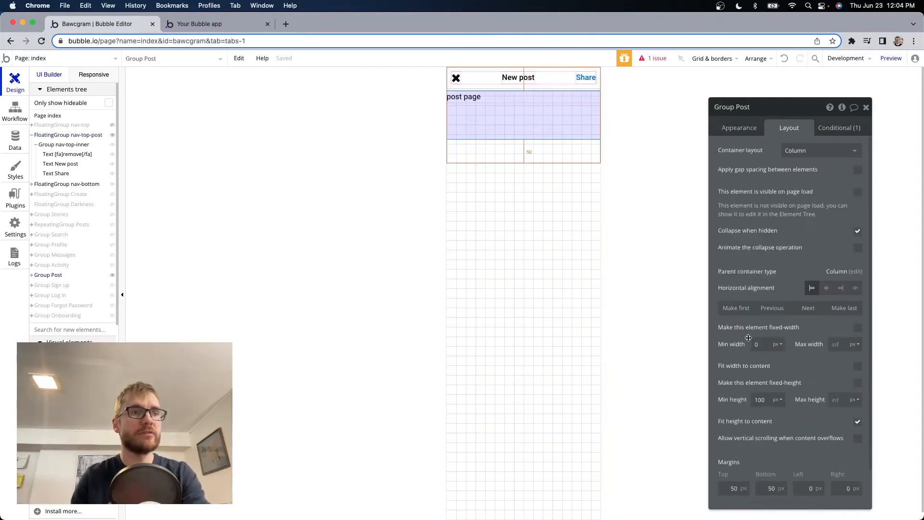
scroll(770, 337, down, 2)
double_click(729, 444)
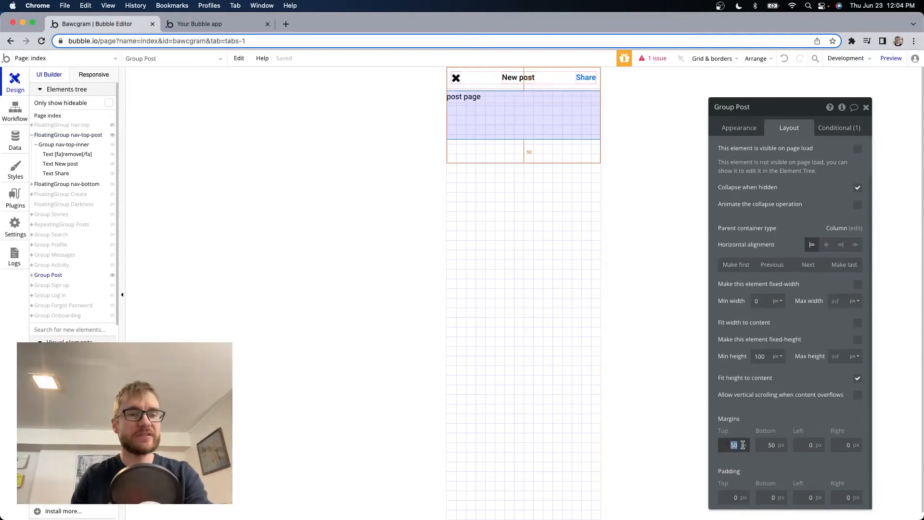
text(4)
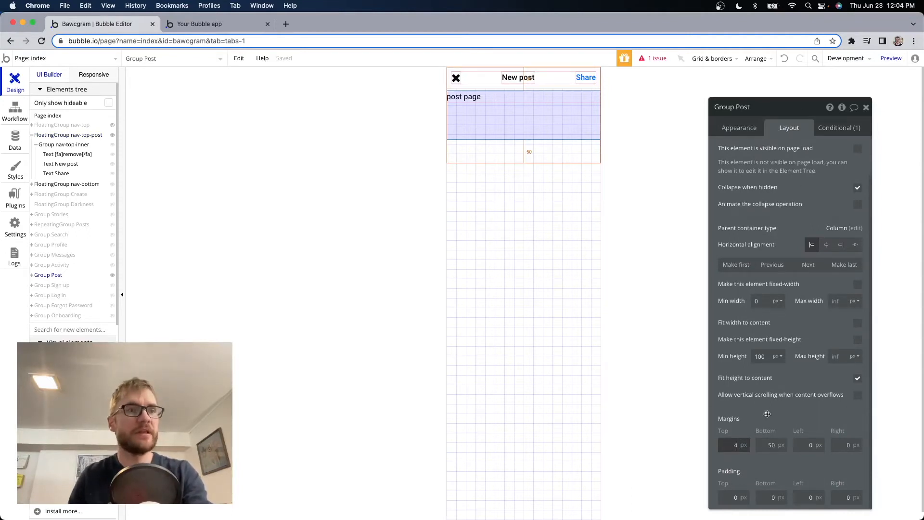
click(769, 413)
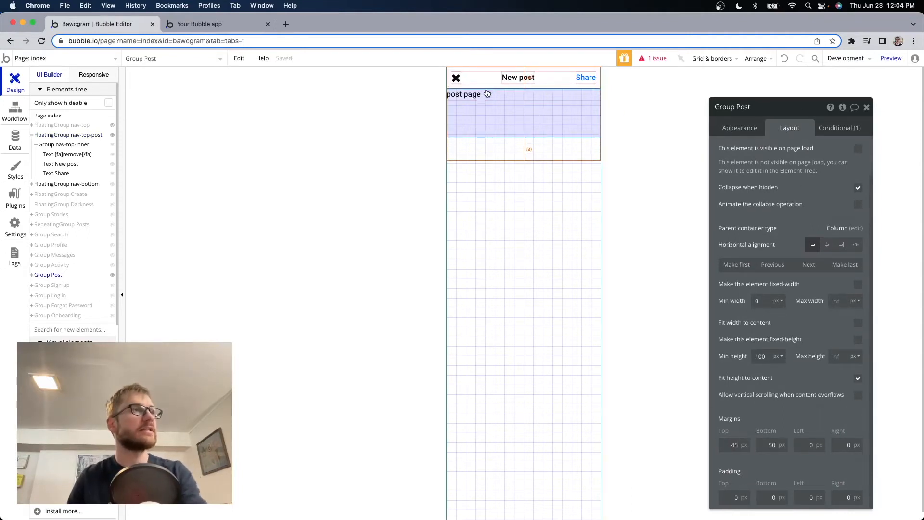
Switch to the app preview and load its home page through the page=home URL parameter
key(ctrl+Tab)
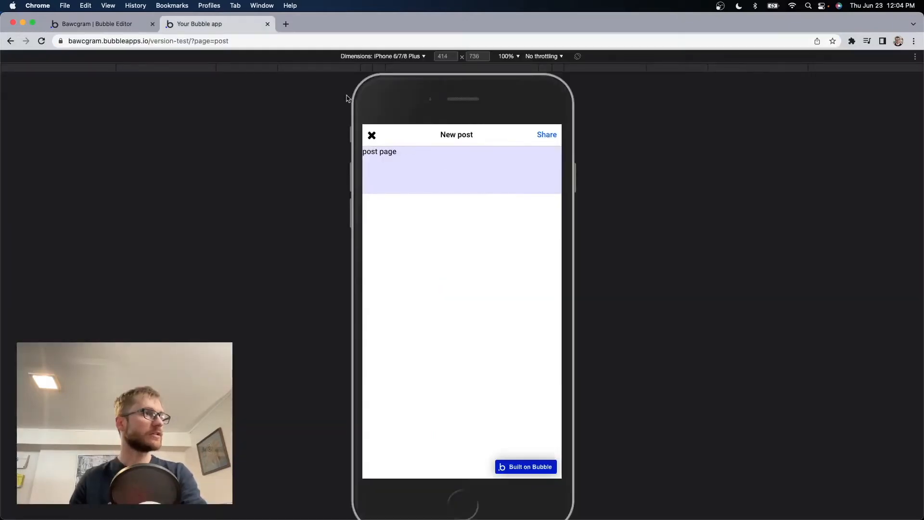
click(271, 41)
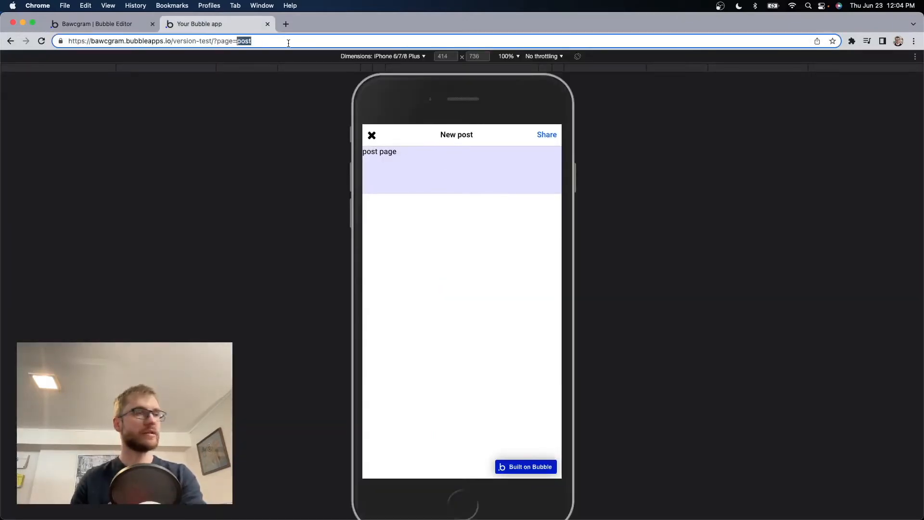
text(home)
key(Return)
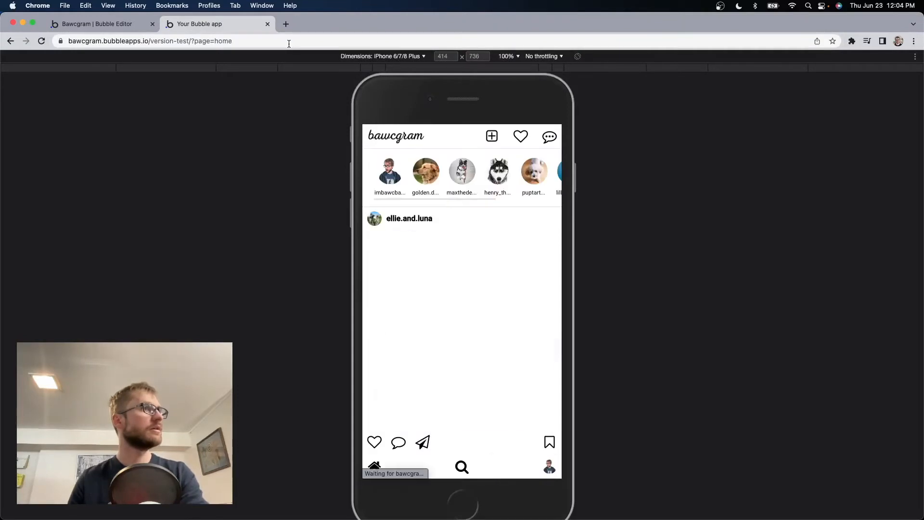
Visit the activity, search and messages pages in the preview, then open the new post page by choosing Post from the Create menu
click(519, 137)
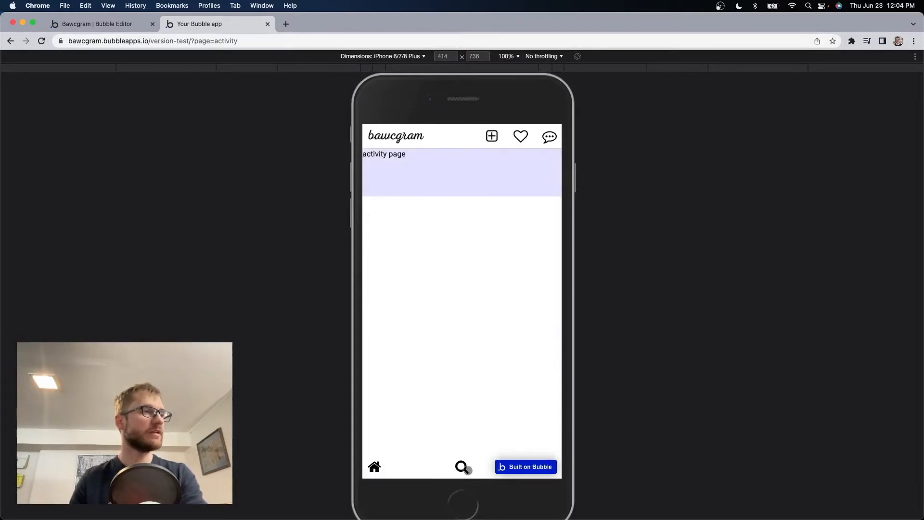
click(464, 468)
click(546, 138)
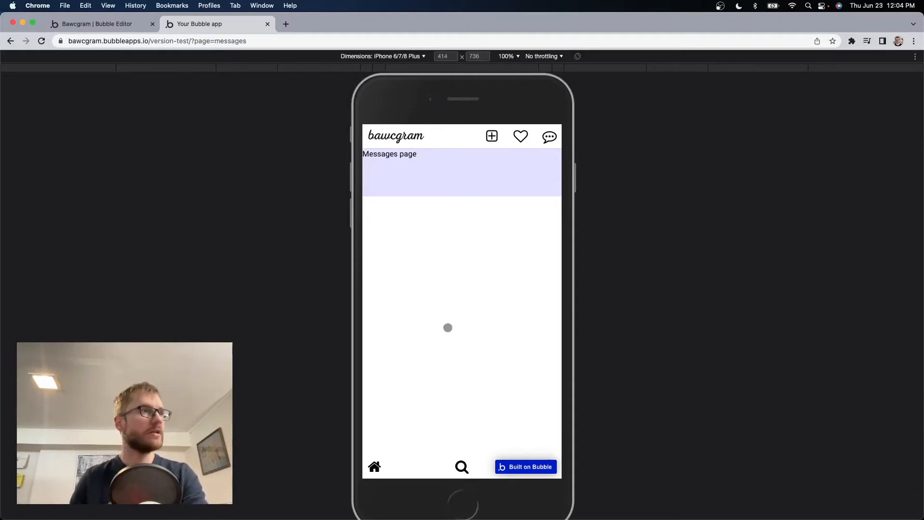
click(491, 136)
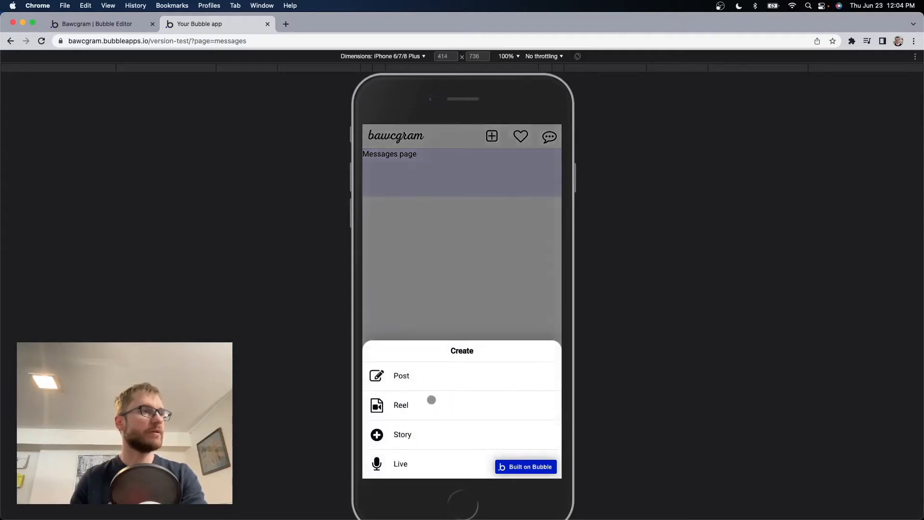
click(407, 376)
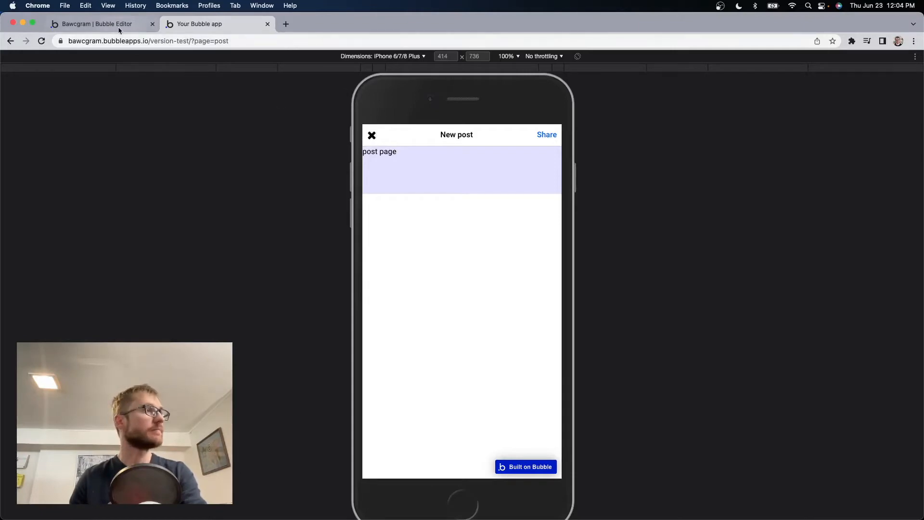
Back in the Bubble editor, create a click workflow for the [fa]remove[/fa] close icon with a Go to previous page action
click(97, 24)
click(456, 78)
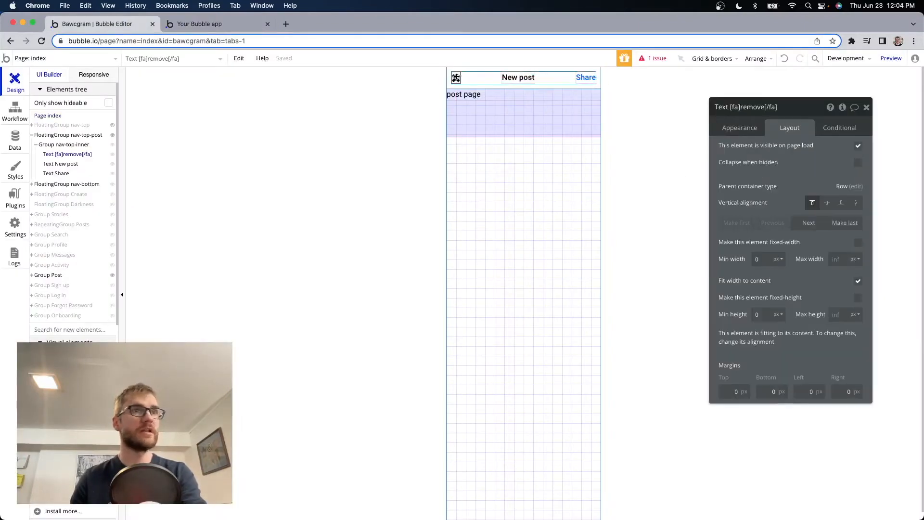
click(752, 130)
click(788, 267)
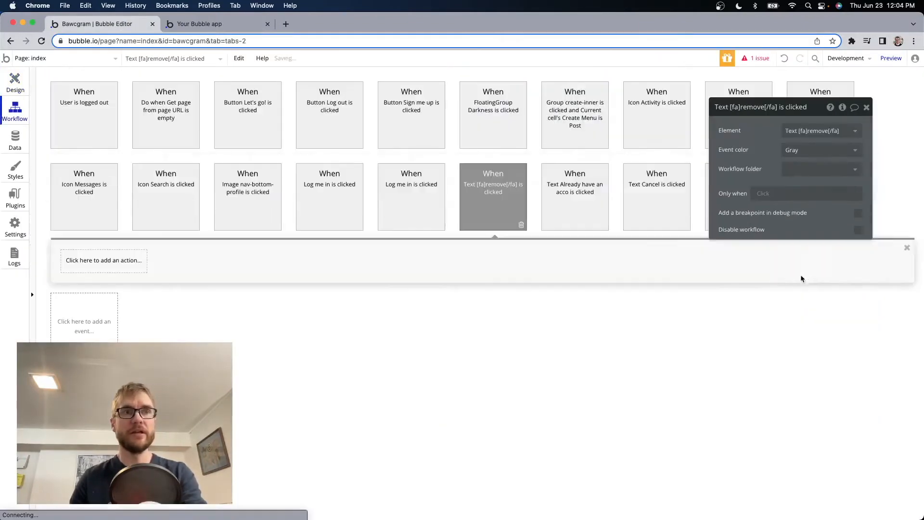
mouse_move(483, 184)
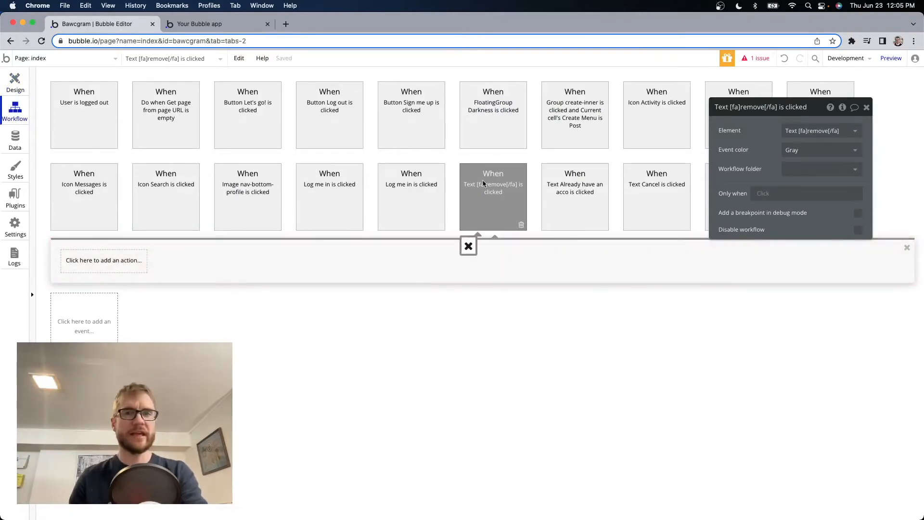
click(105, 261)
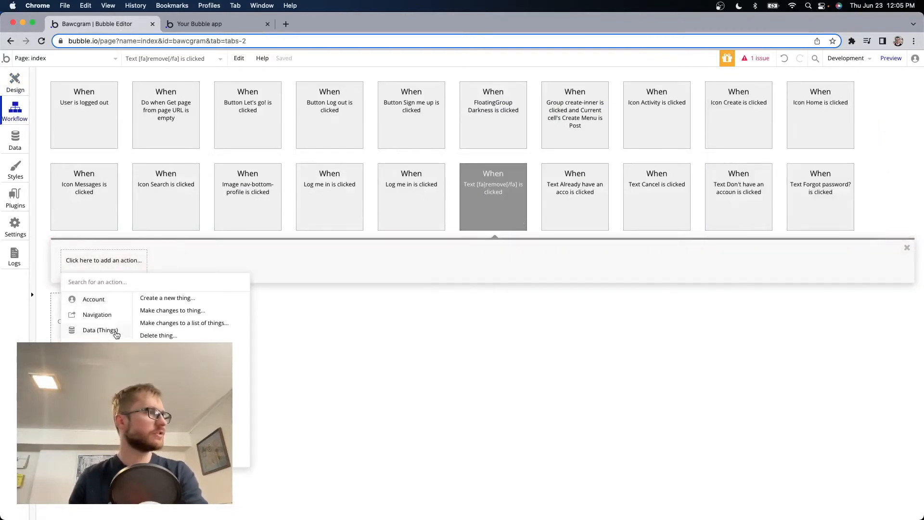
mouse_move(109, 320)
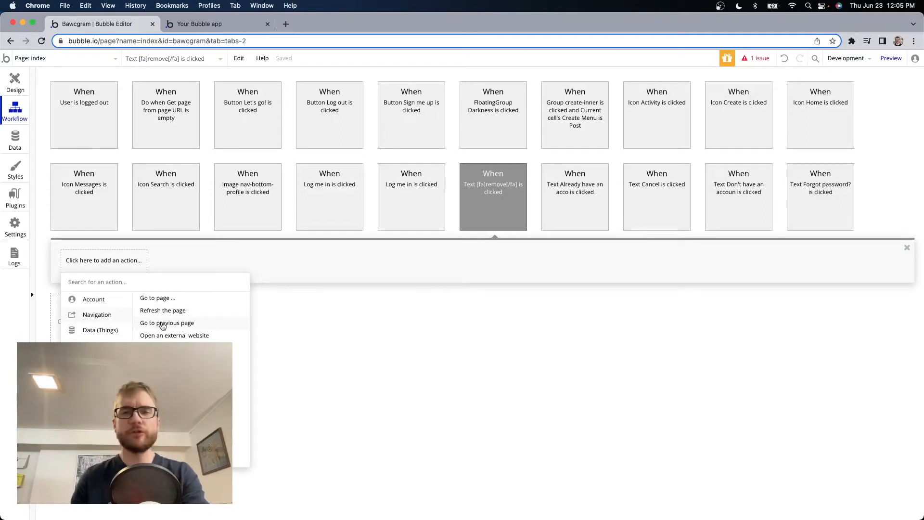
click(163, 323)
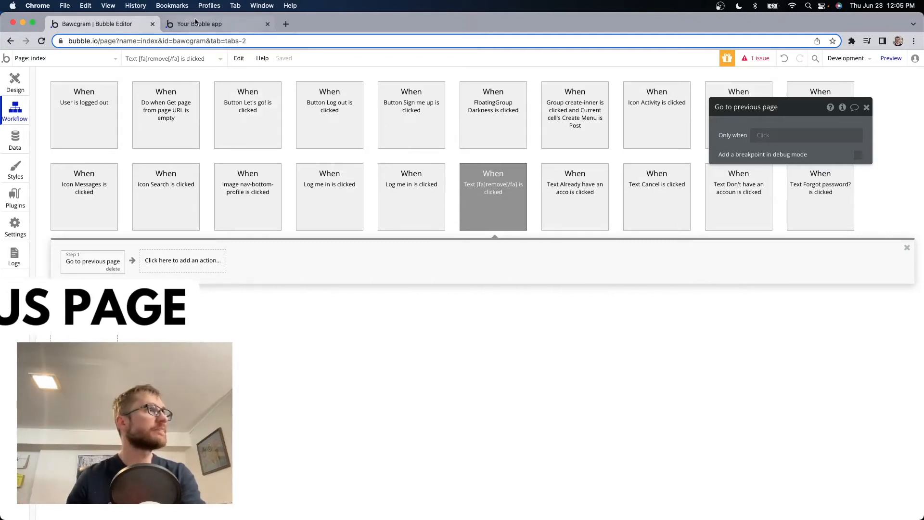
Refresh the app preview to the latest version and load its home page through the page=home URL parameter
click(226, 25)
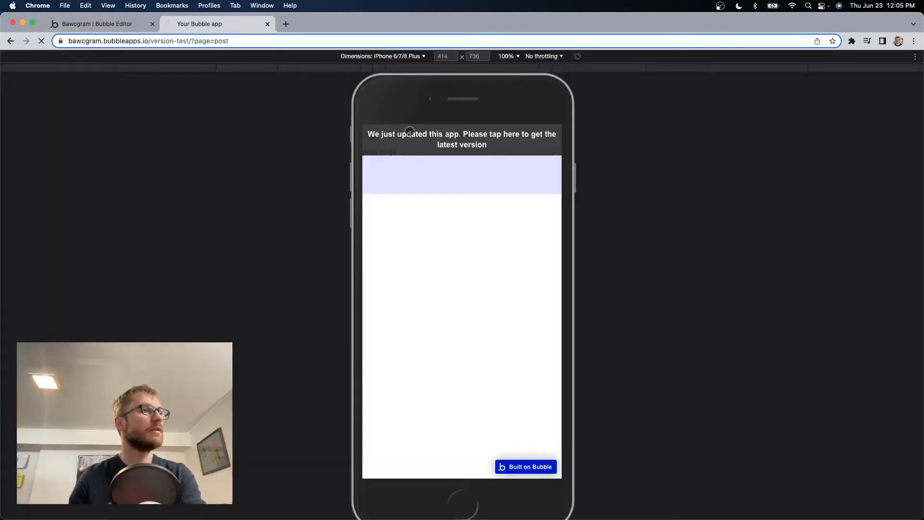
click(410, 132)
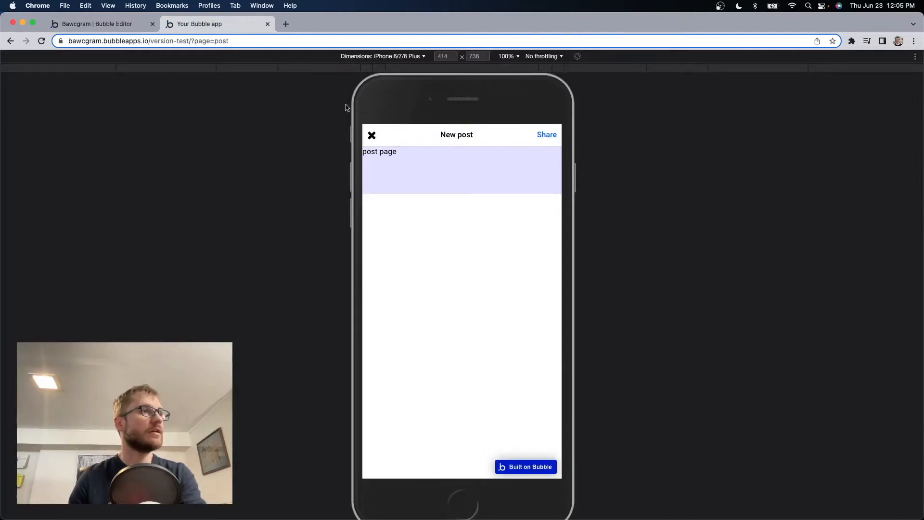
click(211, 40)
click(238, 41)
drag(237, 40, 283, 43)
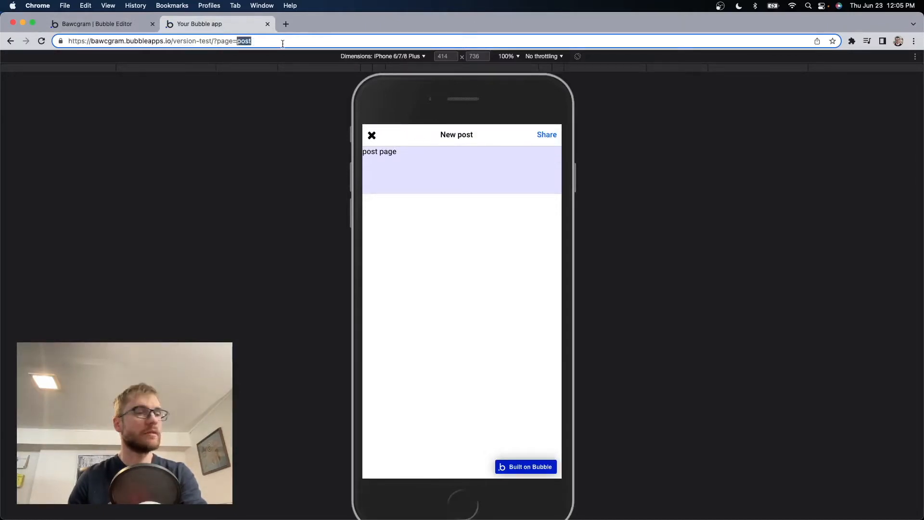
text(home)
key(Return)
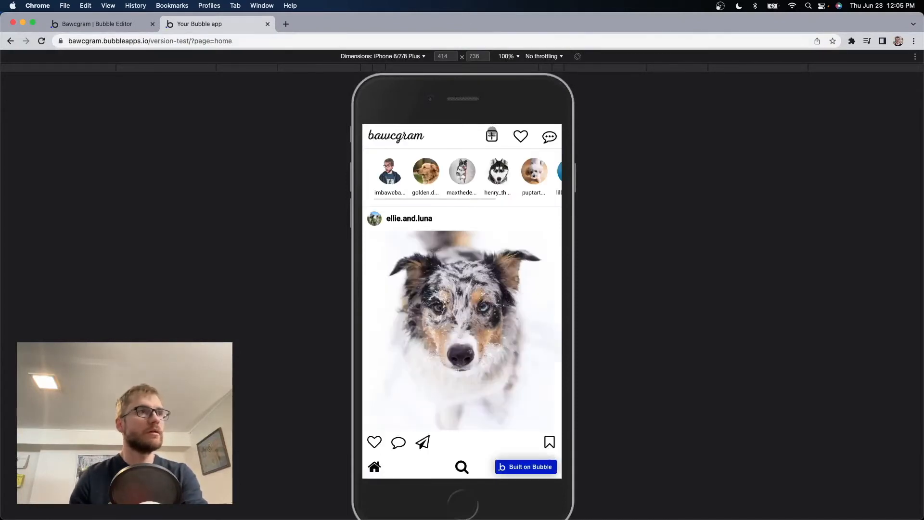
Test the close icon by opening a new post from the home page's Create menu and closing it
click(491, 137)
click(417, 380)
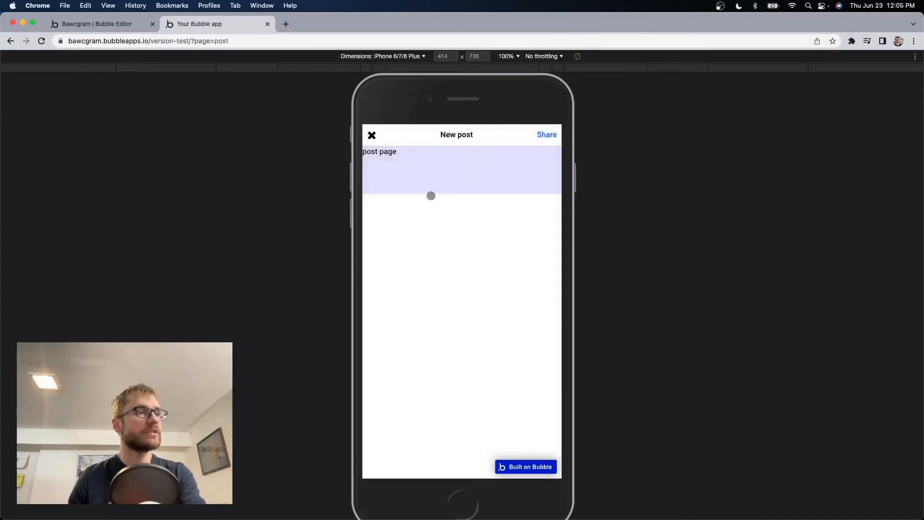
click(372, 135)
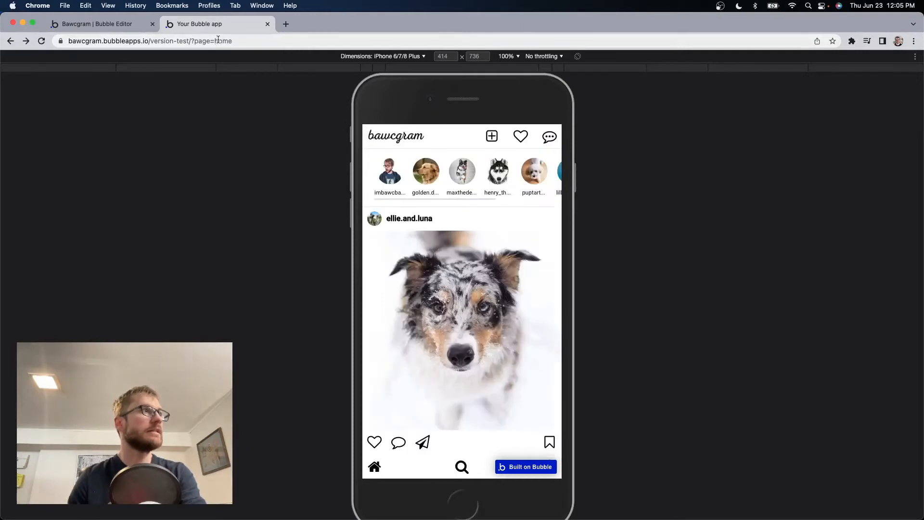
Check the page parameter in the URL, then repeat the close icon test starting from the activity page
drag(214, 41, 231, 38)
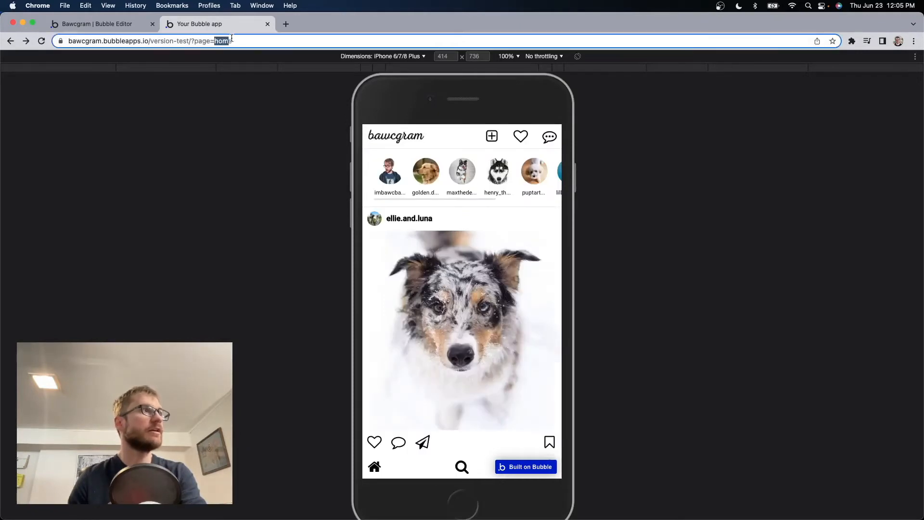
click(514, 136)
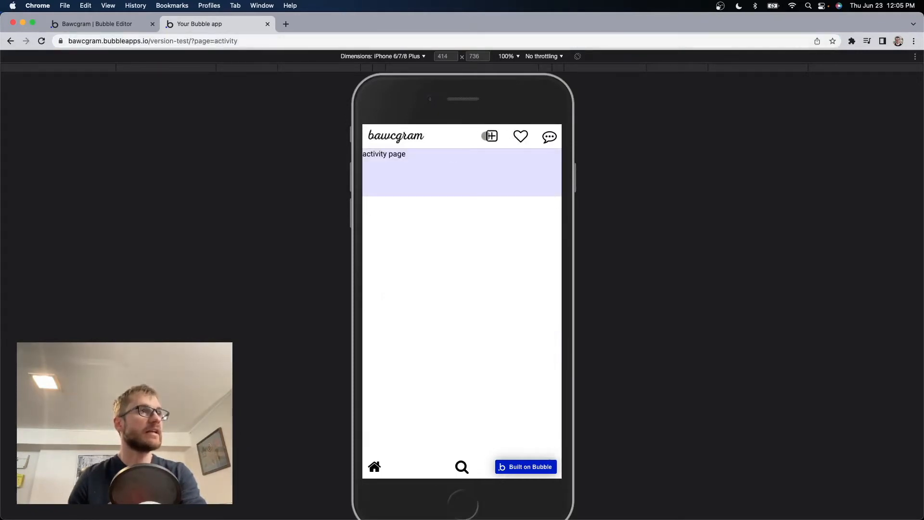
click(491, 136)
click(449, 382)
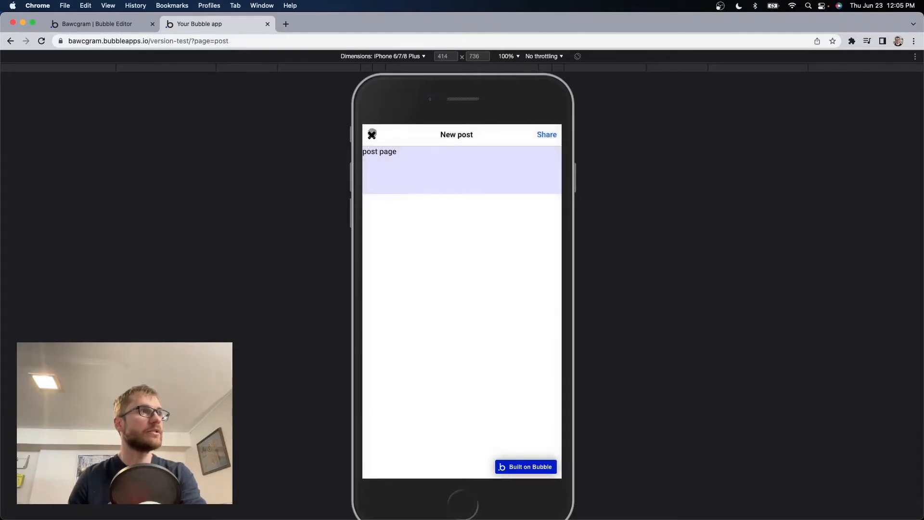
click(371, 135)
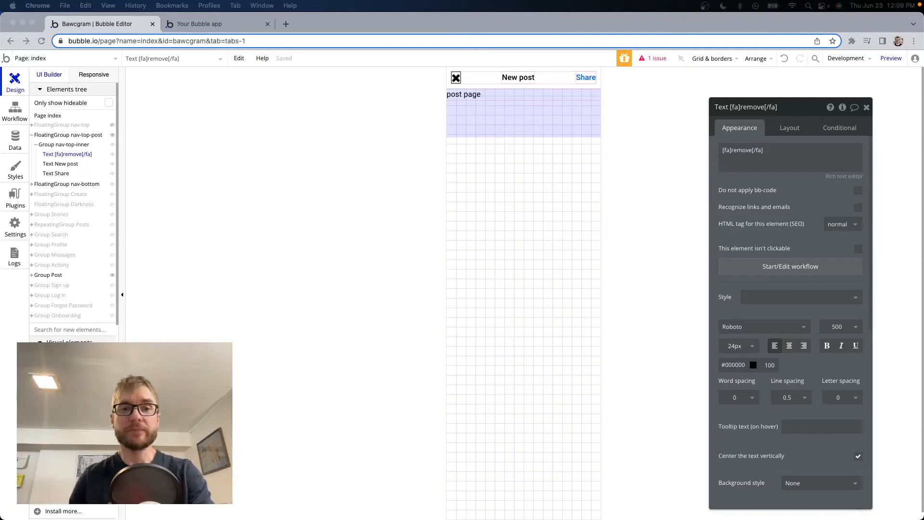
Delete the "post page" placeholder text and set the background style of Group Post to None
click(498, 95)
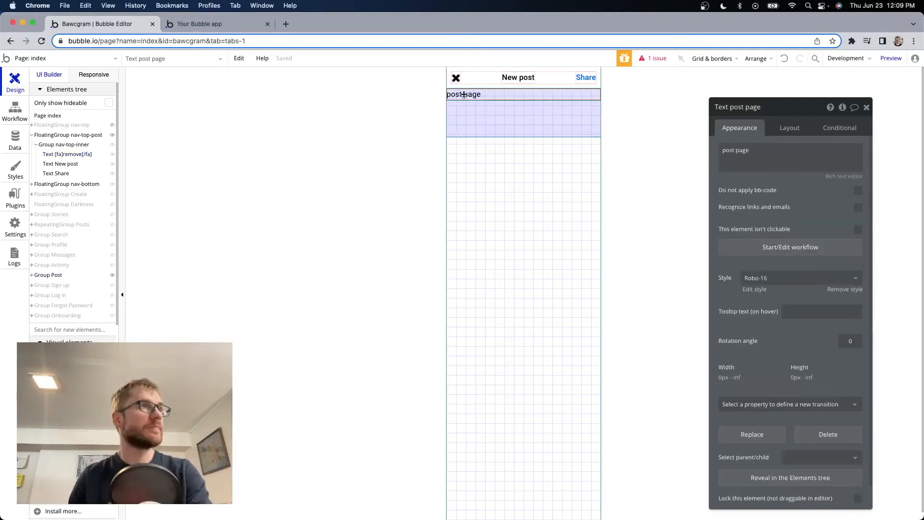
key(BackSpace)
click(498, 98)
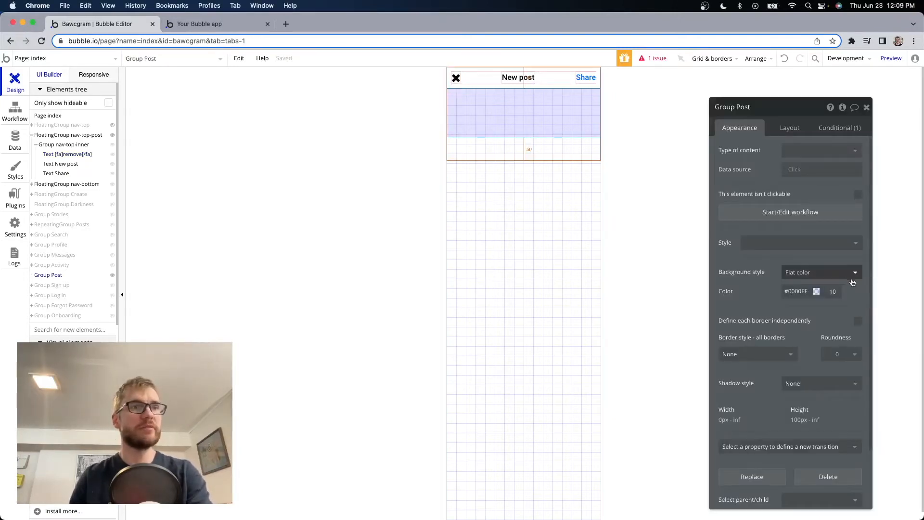
click(820, 273)
click(832, 287)
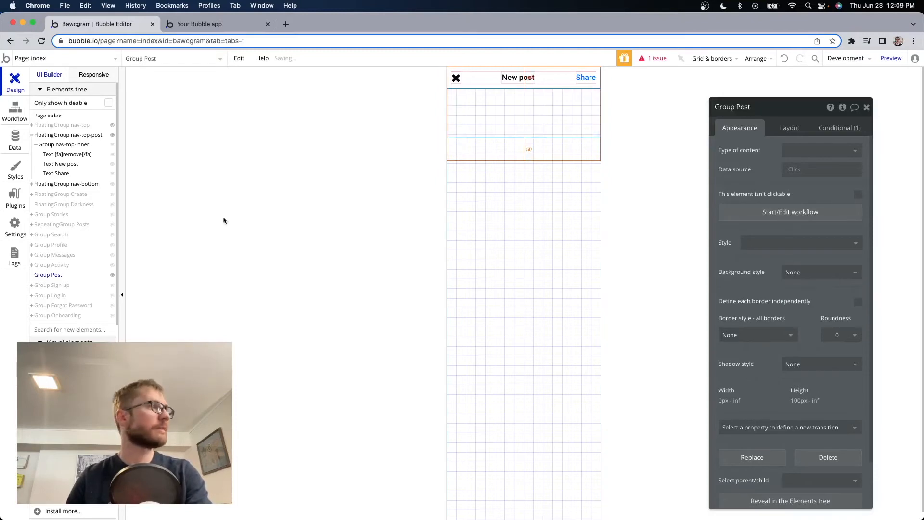
Add a group named "Group post-upload" inside Group Post and give it a Column layout with a minimum width of 0
scroll(59, 148, down, 10)
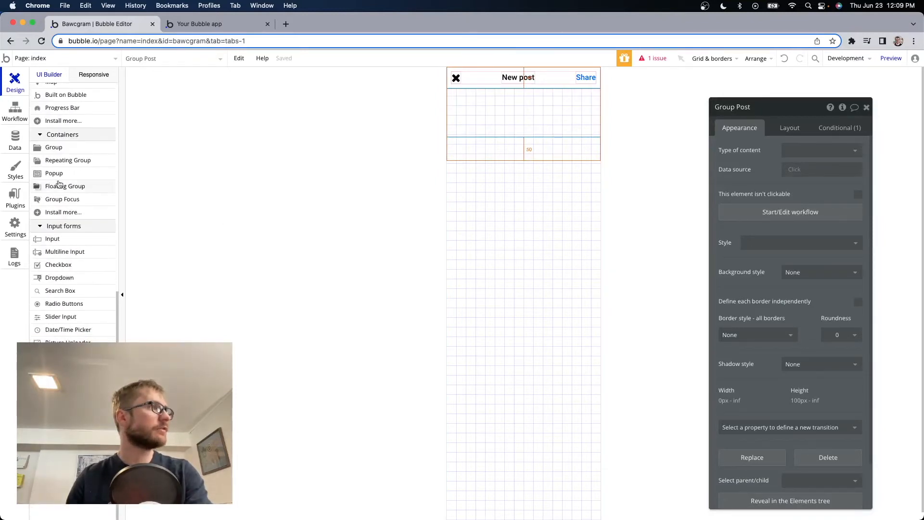
drag(59, 148, 484, 103)
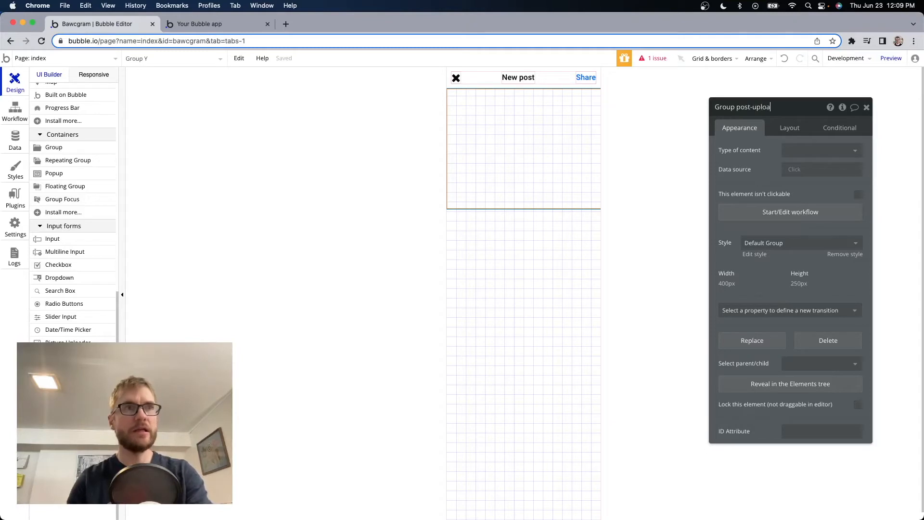
click(789, 128)
click(821, 150)
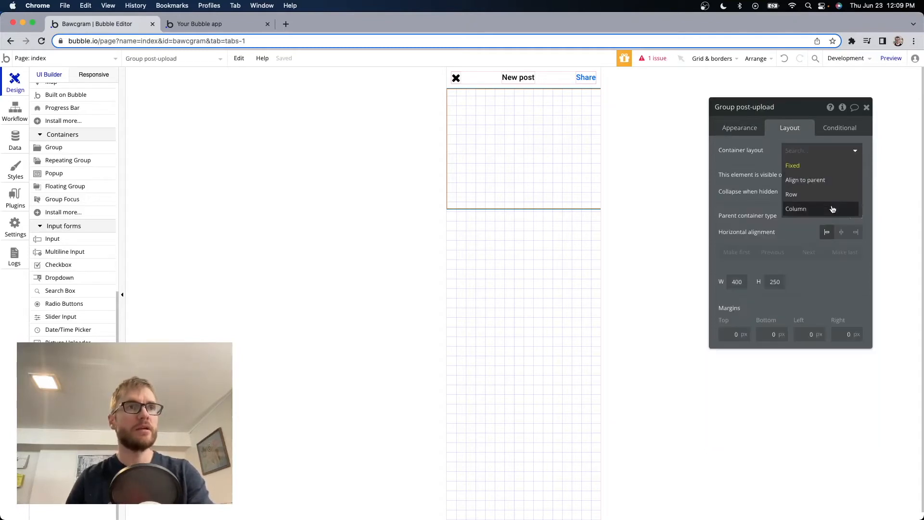
click(832, 209)
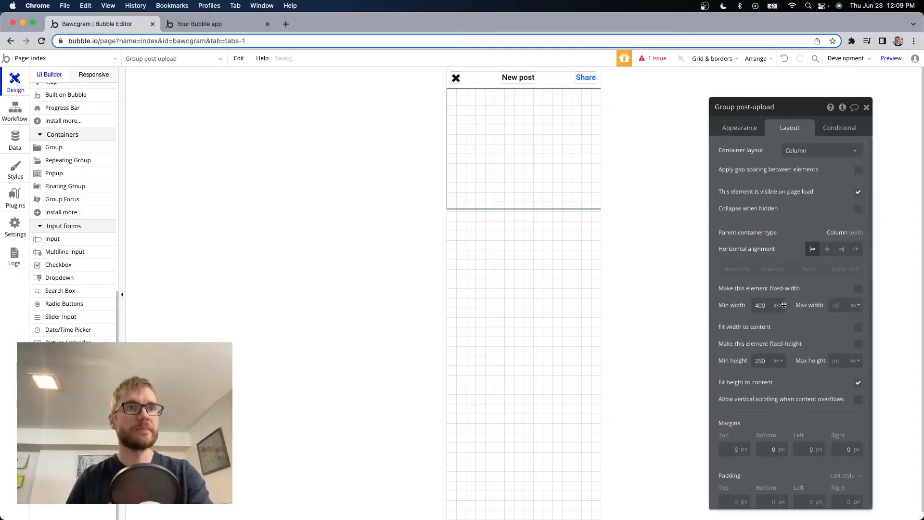
double_click(764, 305)
text(0)
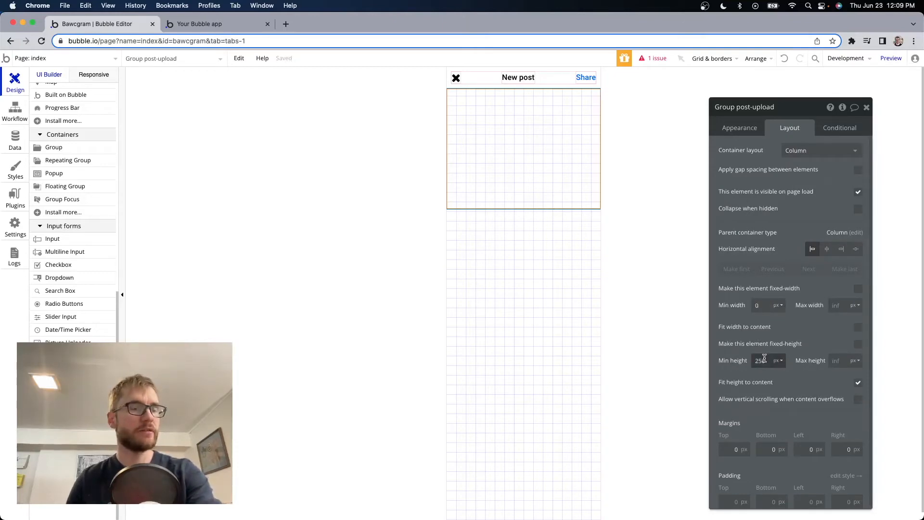
click(815, 332)
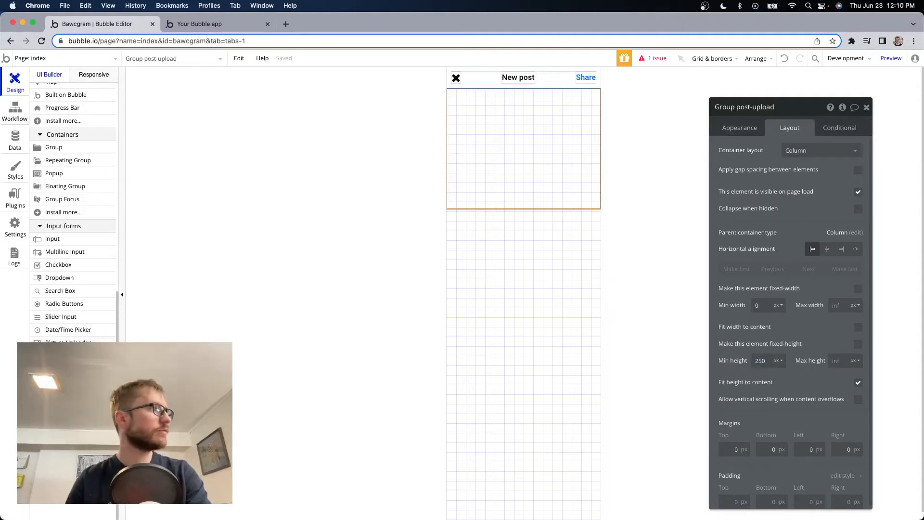
Place a file uploader inside Group post-upload and rename it "FileUploader create-post"
scroll(72, 216, down, 1)
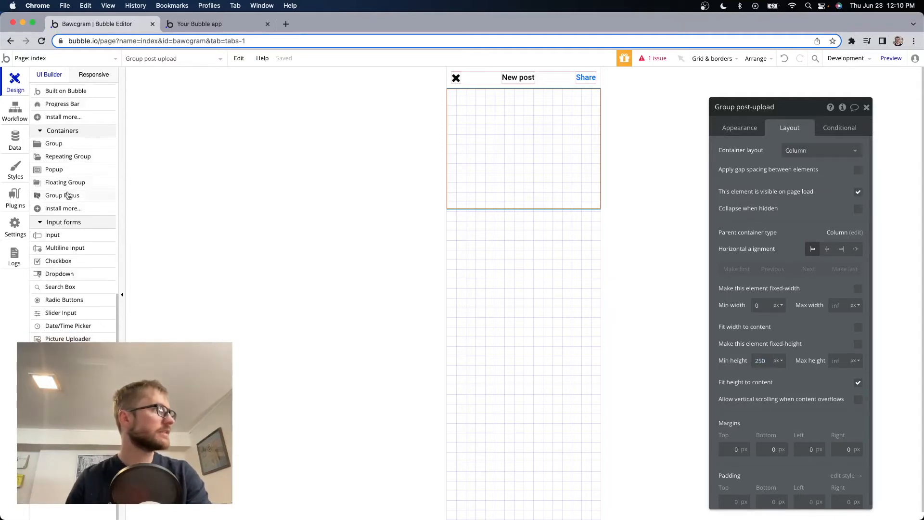
click(56, 130)
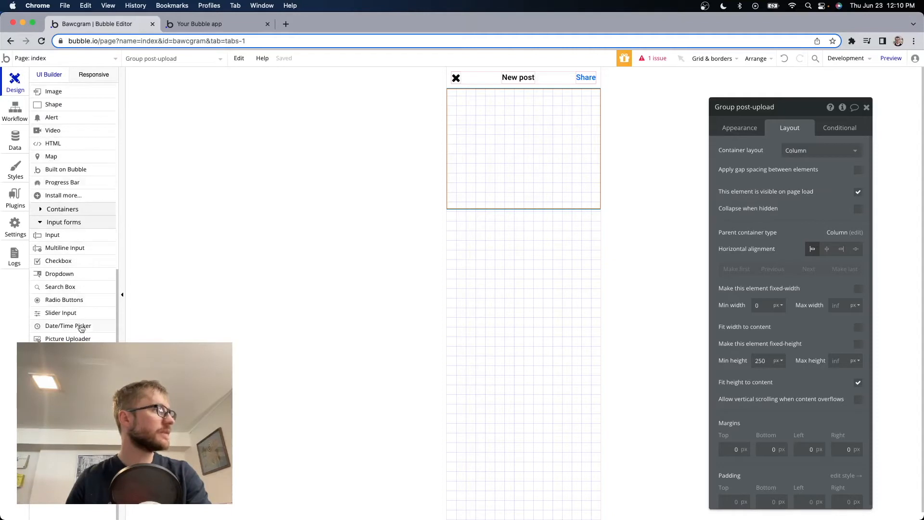
drag(67, 351, 457, 151)
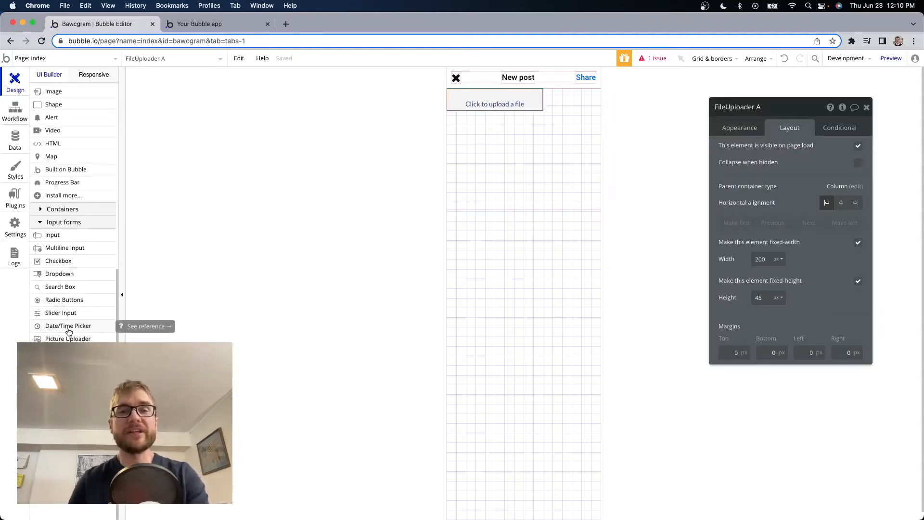
click(765, 109)
key(BackSpace)
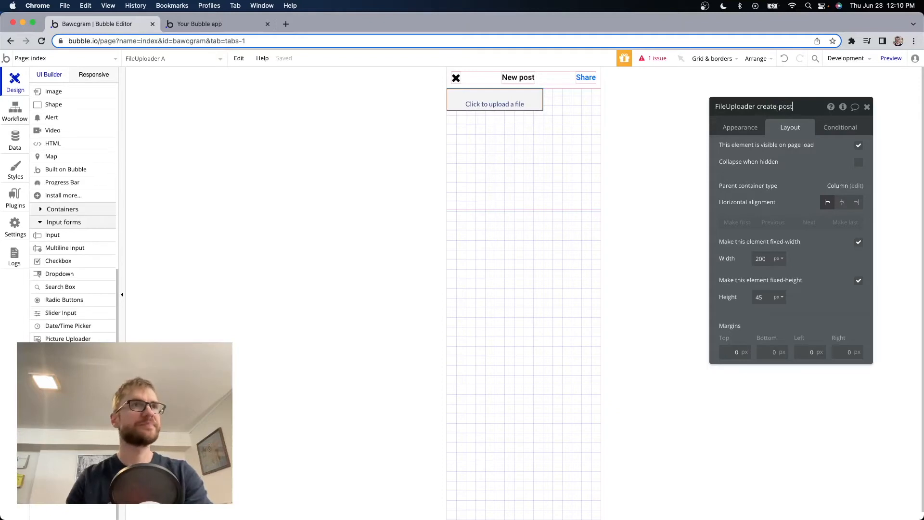
Make the file uploader's width flexible with a minimum of 0 px and set its fixed height to 250 px
click(858, 242)
double_click(760, 259)
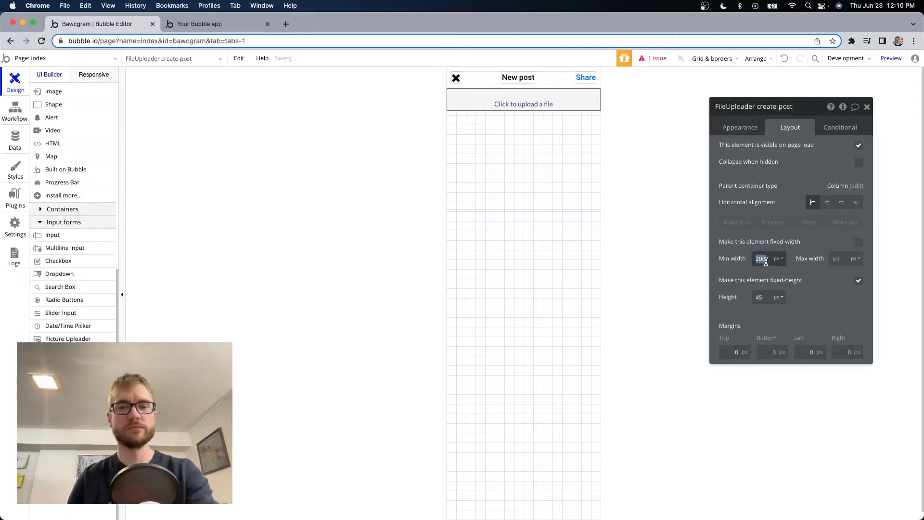
text(0)
double_click(765, 297)
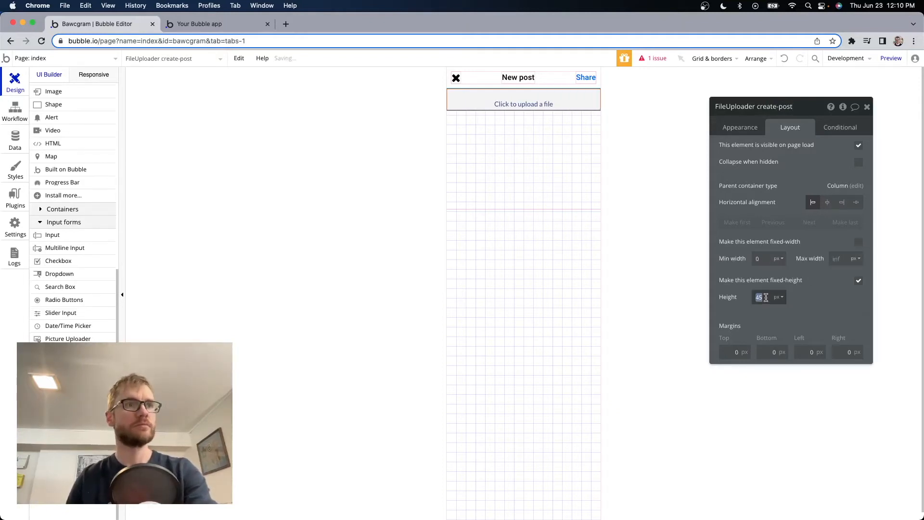
text(250)
key(Return)
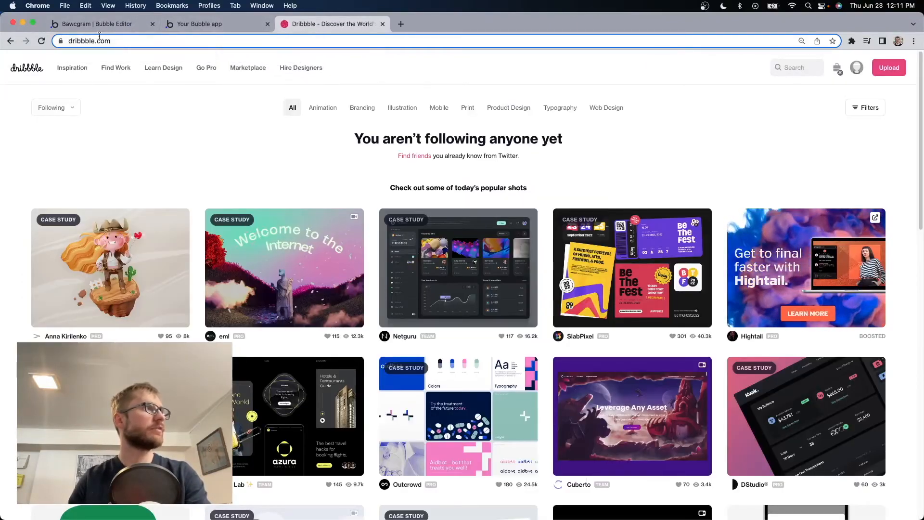
Search Dribbble for "file uploaded" and open the CSV uploader shot as a design reference
click(789, 67)
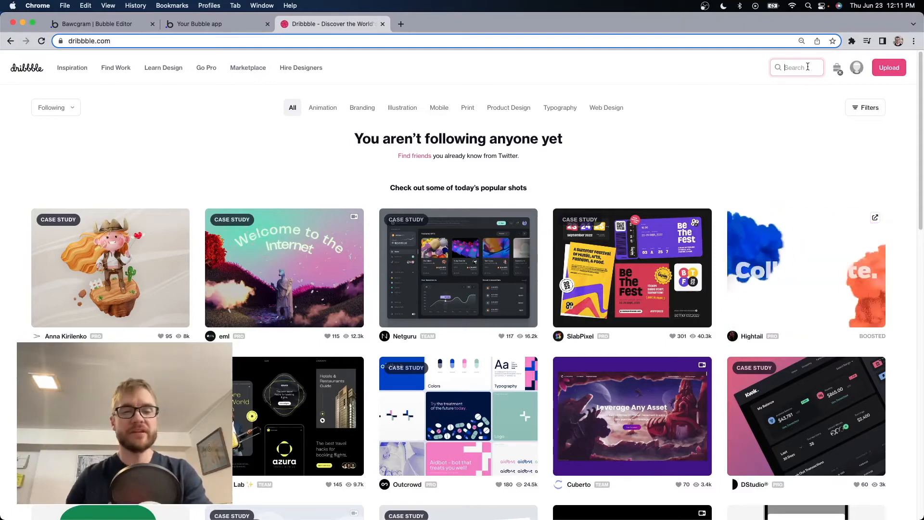
text(fil)
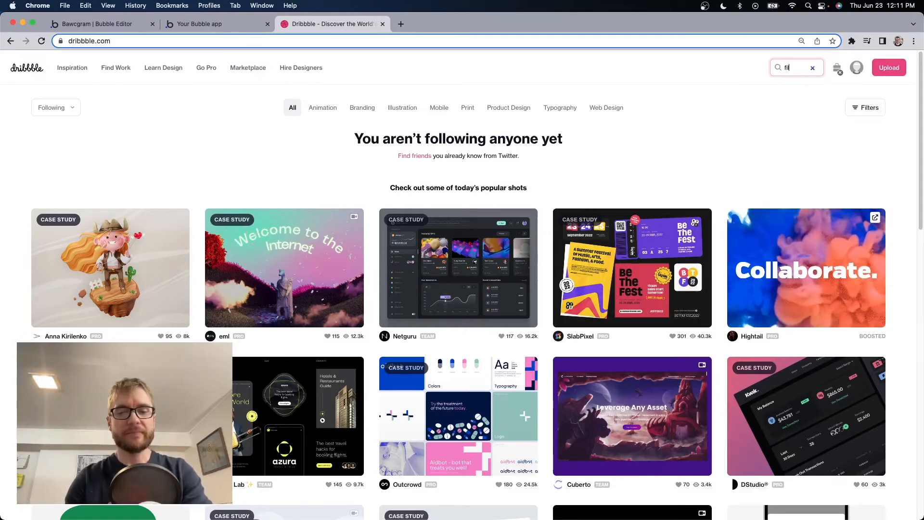
text(e uploaded)
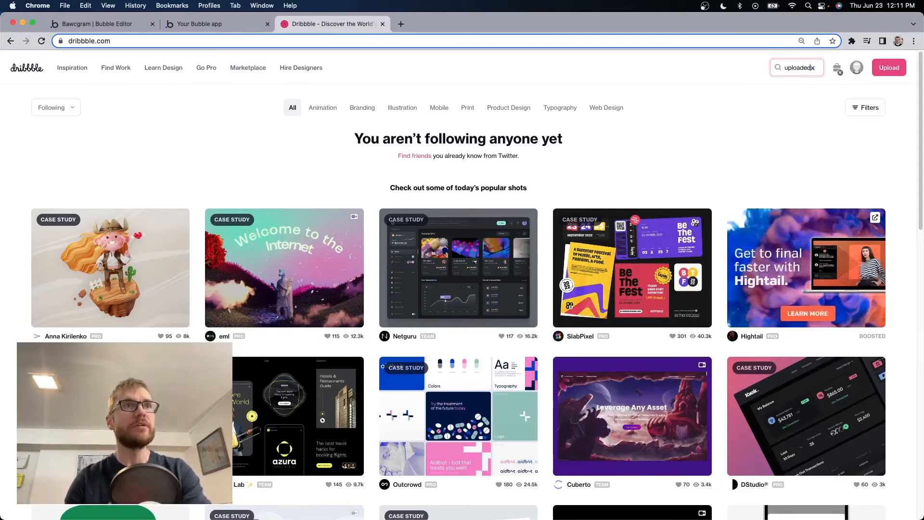
key(Return)
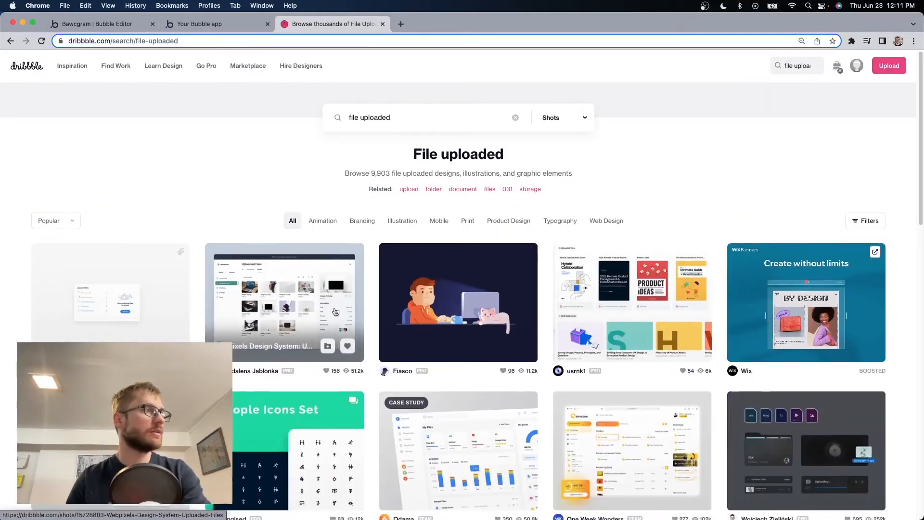
scroll(457, 288, down, 3)
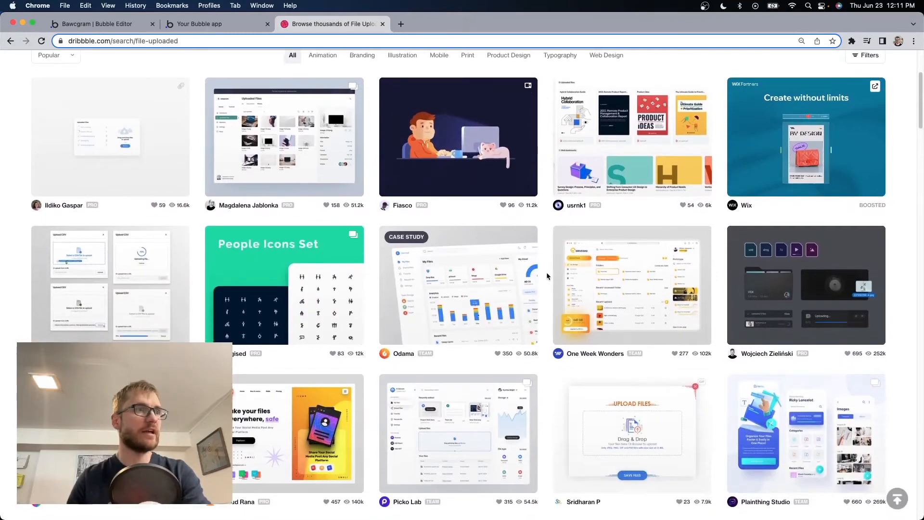
scroll(545, 272, down, 3)
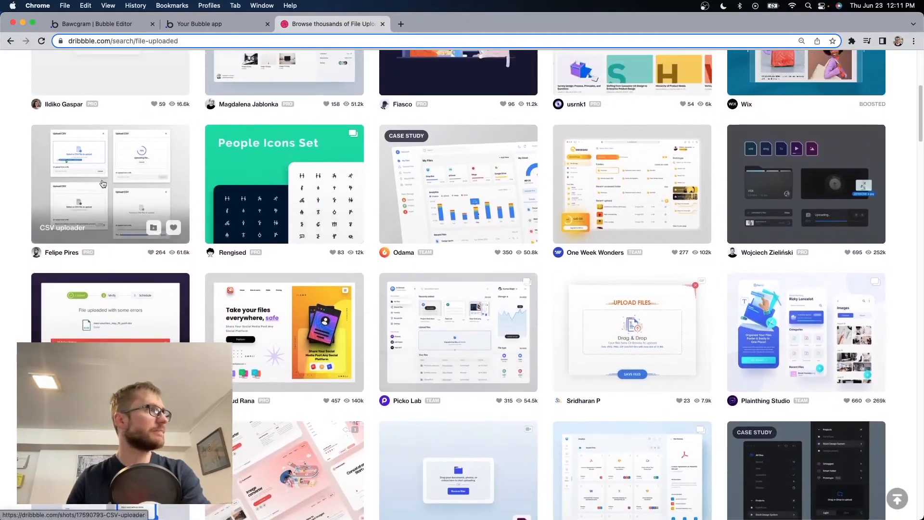
click(101, 182)
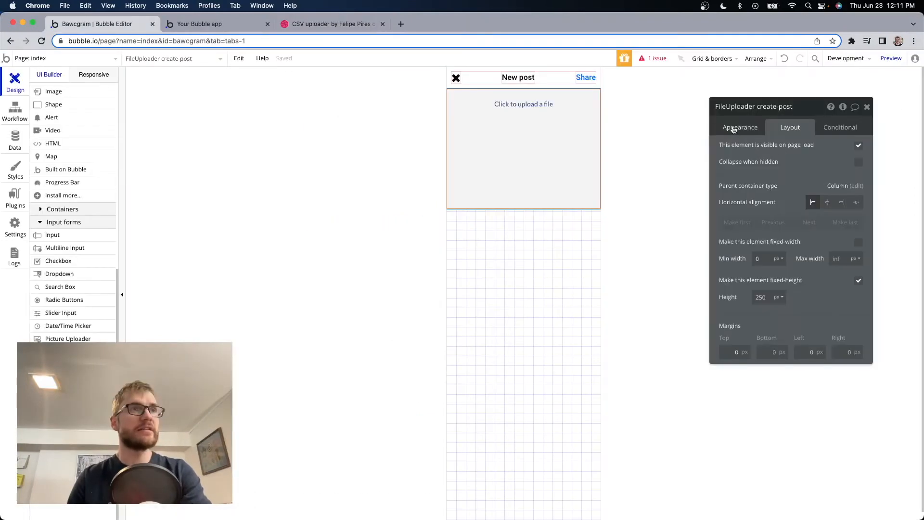
Remove the Standard Uploader style from FileUploader create-post and set its font to Roboto with weight 500
click(739, 128)
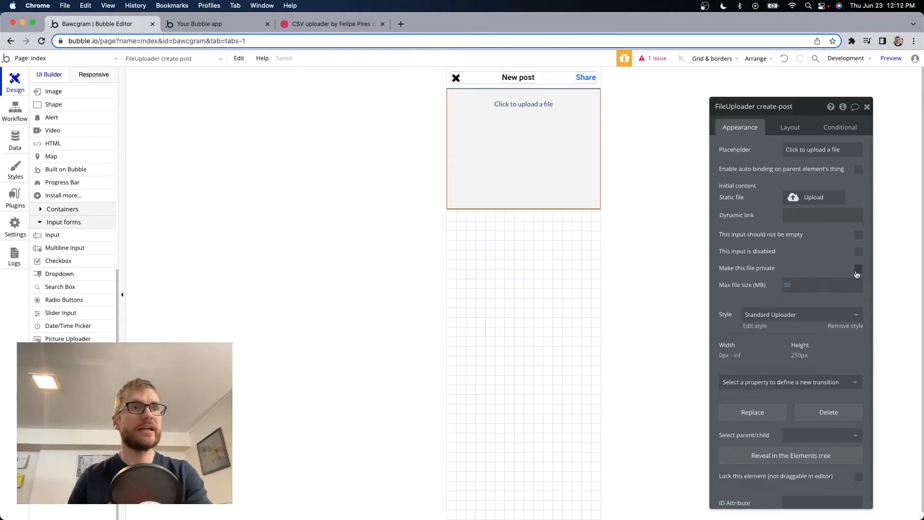
scroll(821, 320, down, 1)
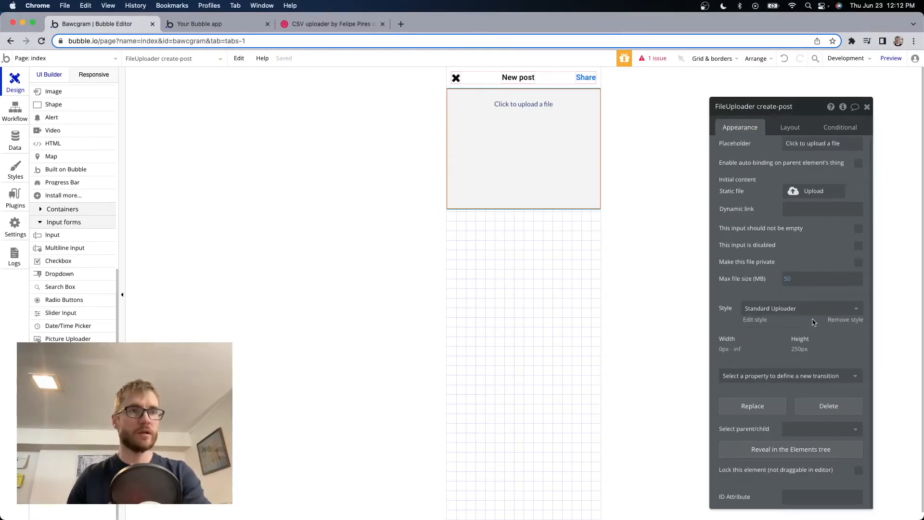
click(841, 319)
scroll(765, 289, down, 2)
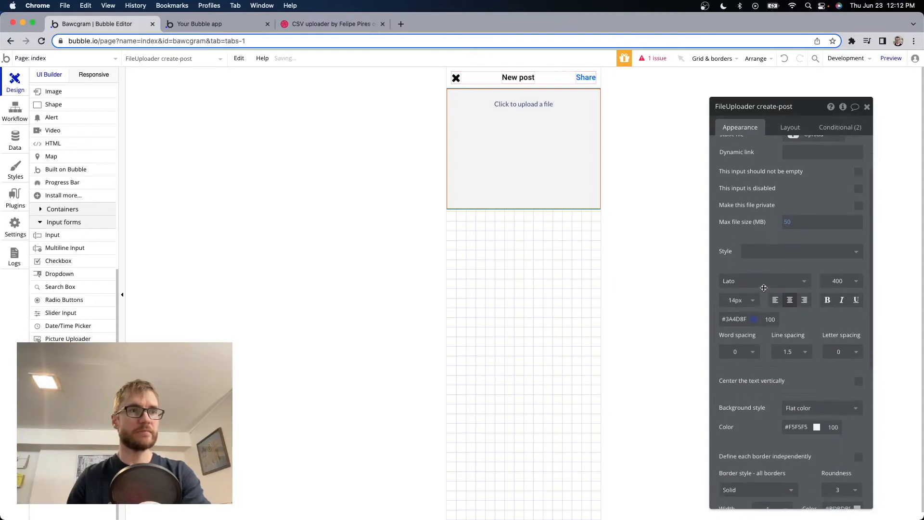
click(764, 283)
text(robo)
click(758, 296)
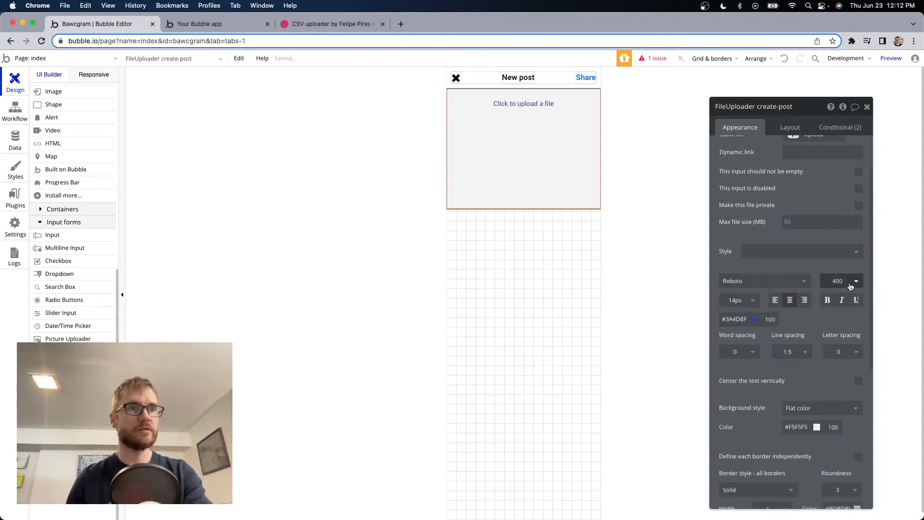
click(839, 281)
click(841, 352)
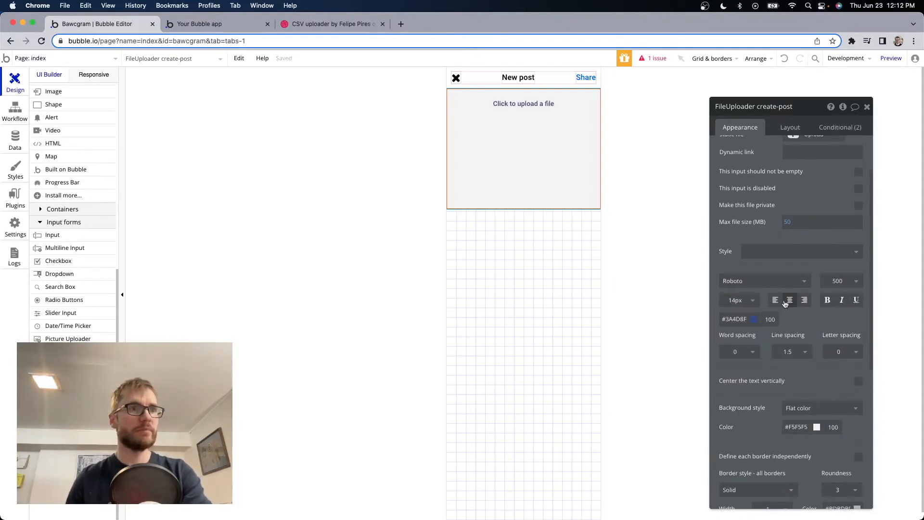
Change the file uploader's text color to black, #000000
click(755, 320)
drag(752, 359, 704, 432)
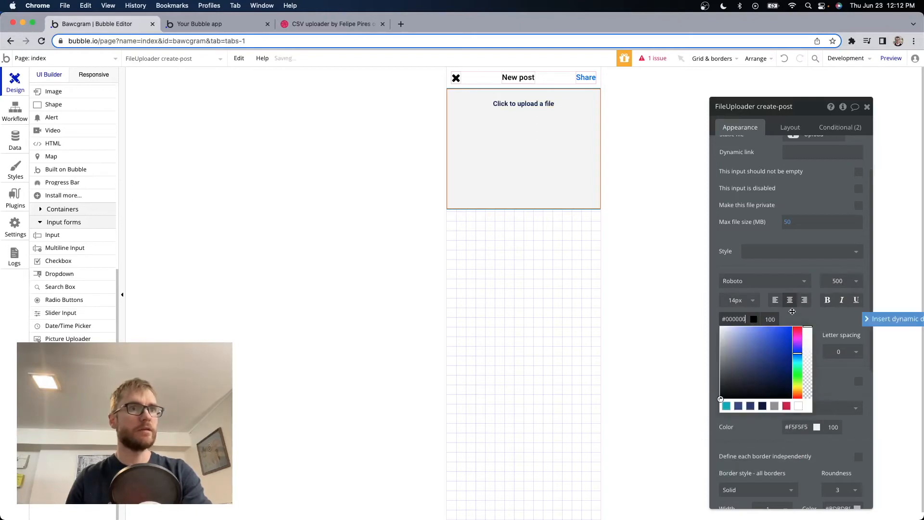
click(797, 316)
Change the file uploader's placeholder to "Click to upload a file..."
scroll(747, 228, up, 2)
triple_click(846, 150)
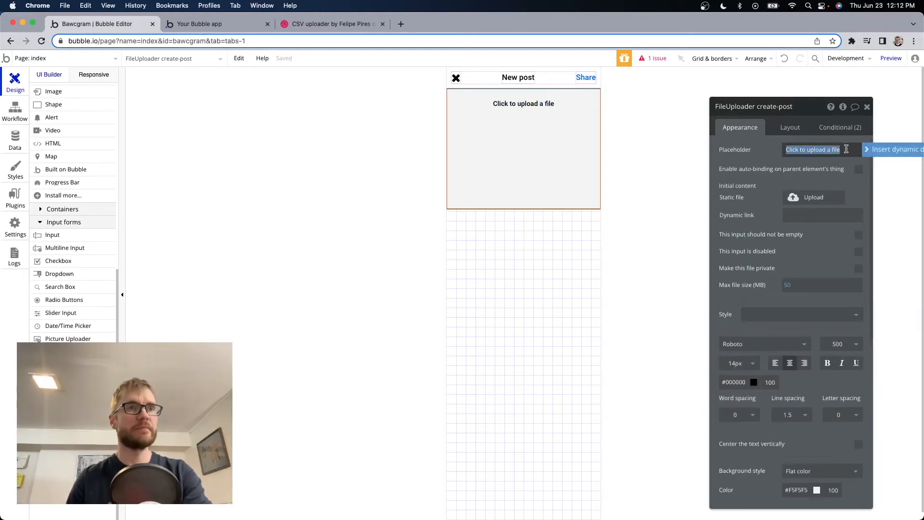
click(845, 149)
click(843, 149)
click(842, 149)
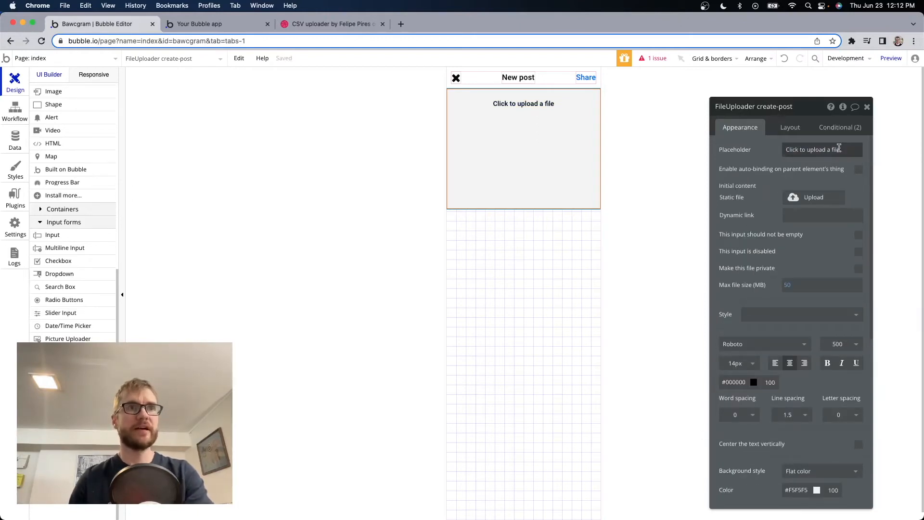
click(843, 149)
click(843, 150)
text(...)
Set the file uploader's background style to None
scroll(789, 269, down, 3)
click(813, 471)
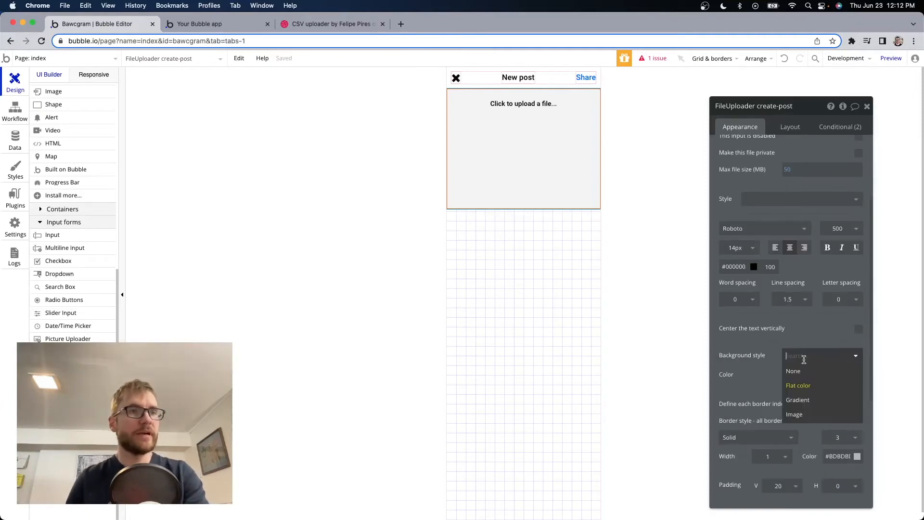
click(806, 375)
Give the file uploader a dashed border on all sides with a width of 2
scroll(789, 347, down, 2)
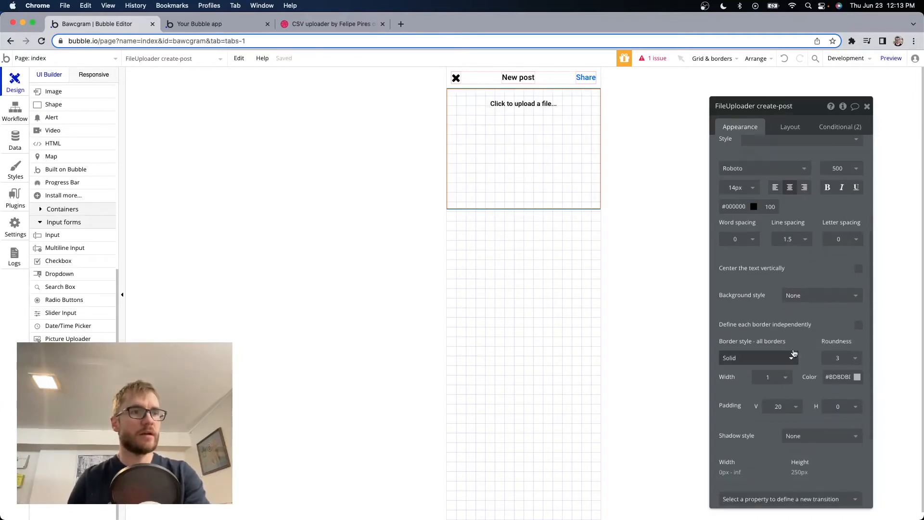
scroll(769, 340, down, 1)
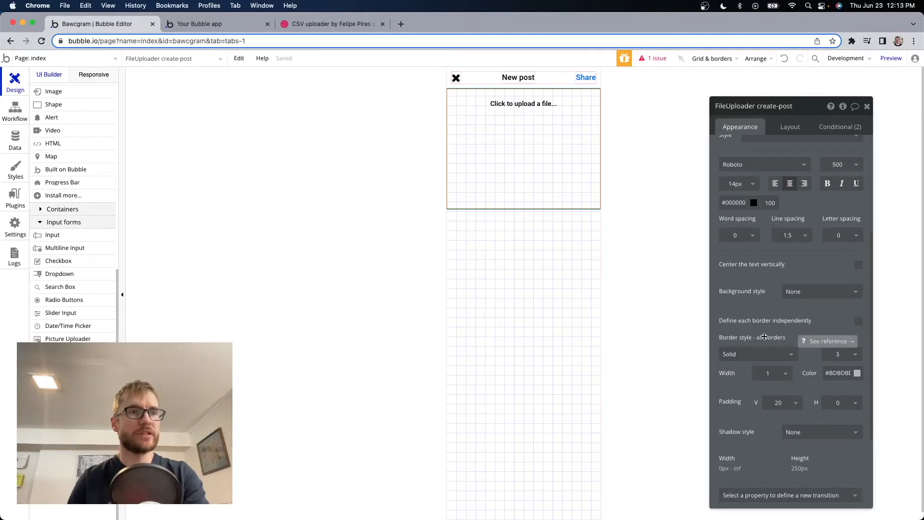
click(727, 355)
click(734, 409)
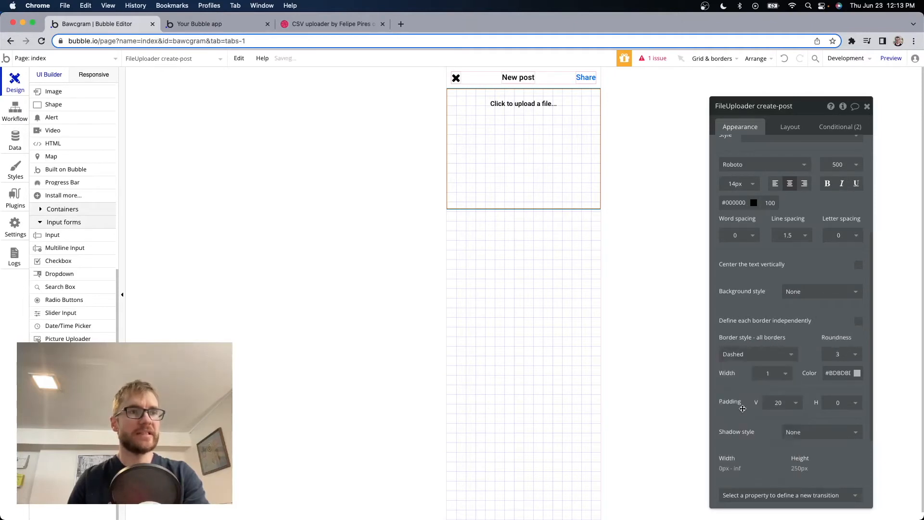
click(767, 376)
click(768, 413)
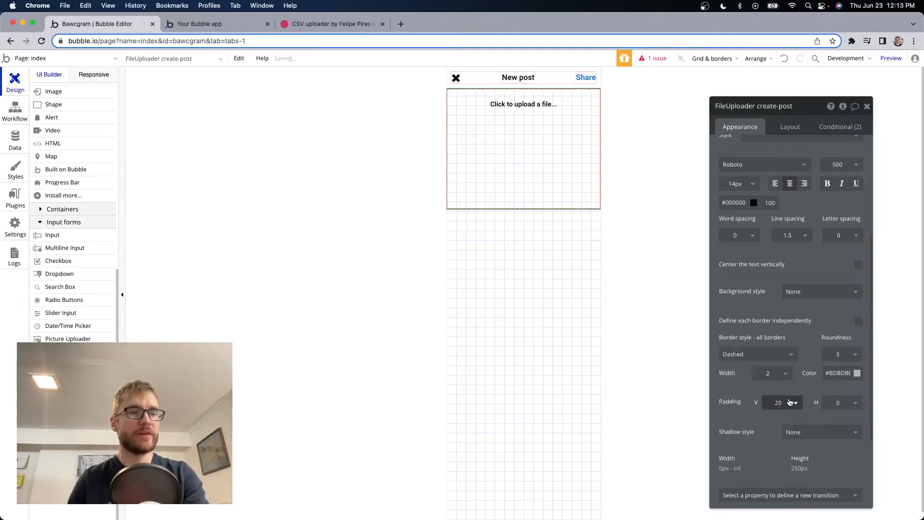
Set the file uploader's vertical padding to 50
click(787, 404)
click(860, 362)
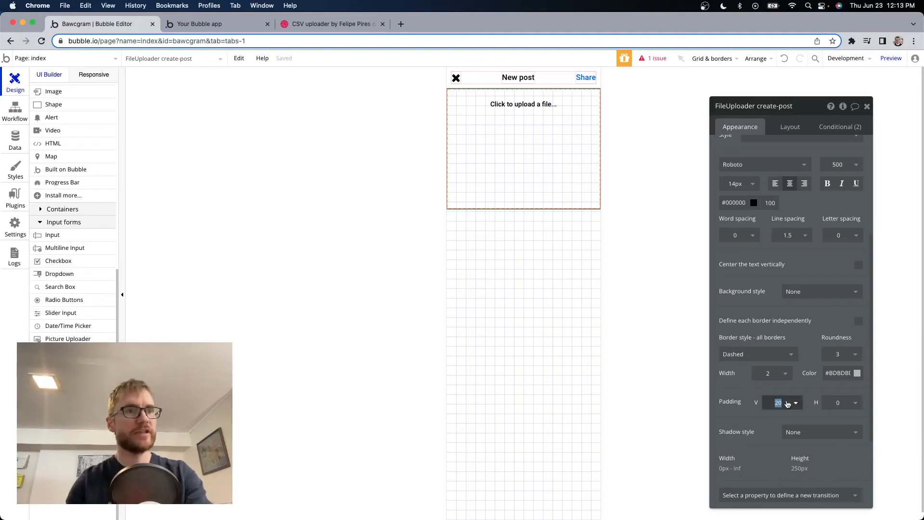
text(50)
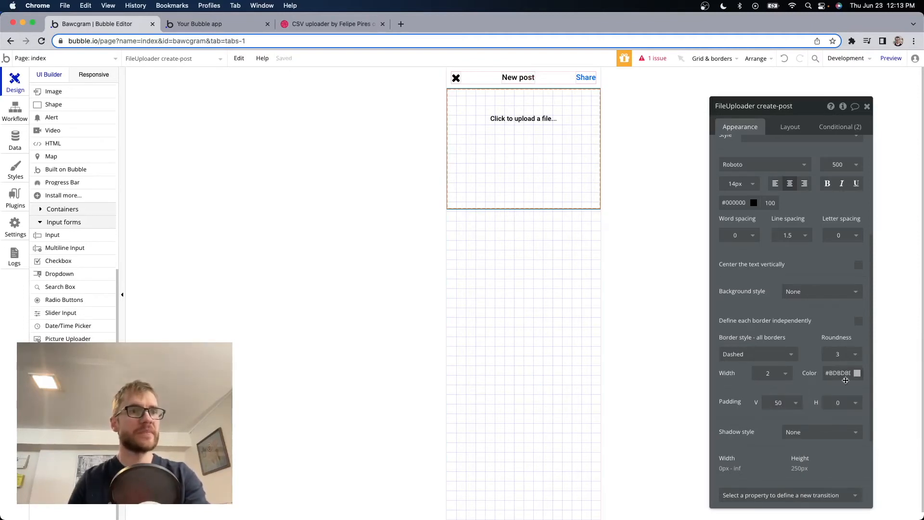
Set the file uploader's border roundness to 10
click(839, 354)
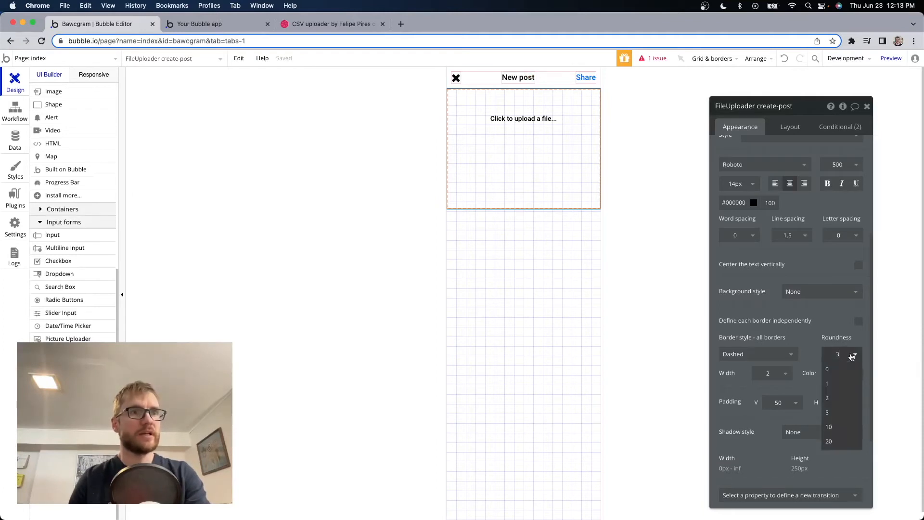
click(842, 428)
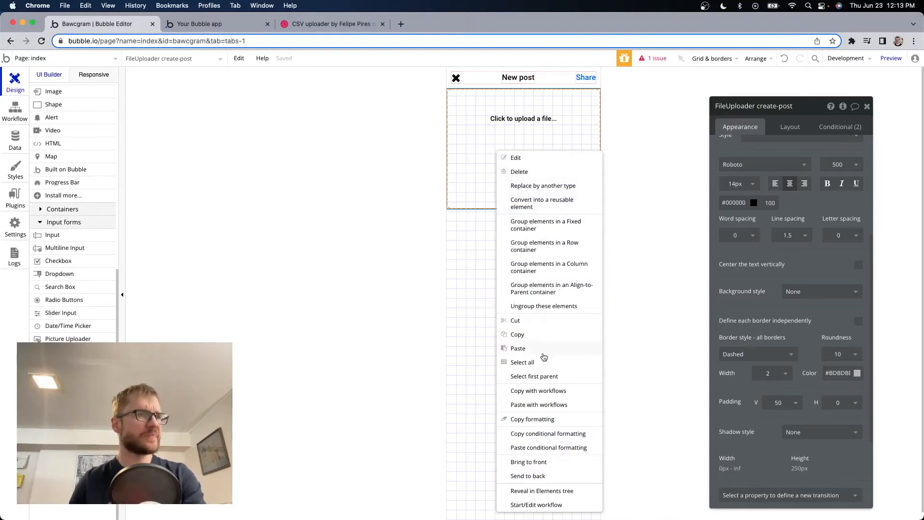
Give the file uploader's parent group, post-upload, a padding of 20 px on all four sides
click(546, 376)
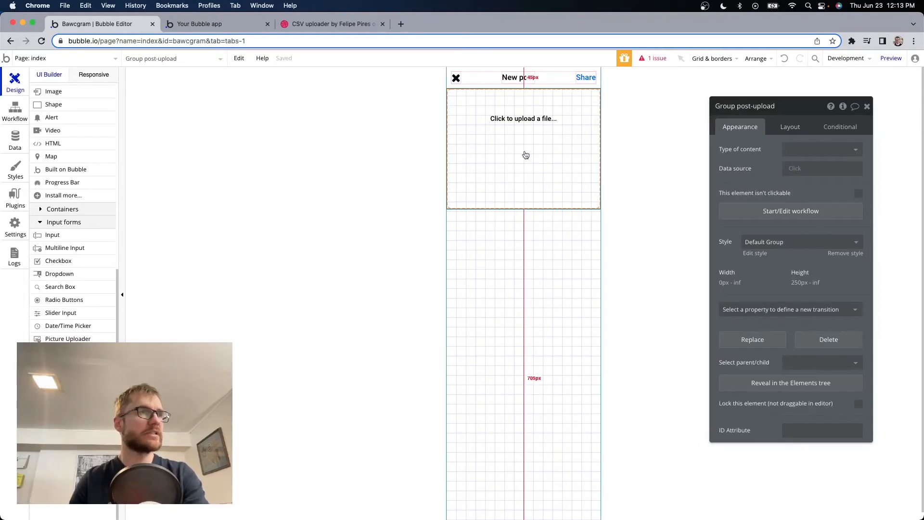
click(790, 127)
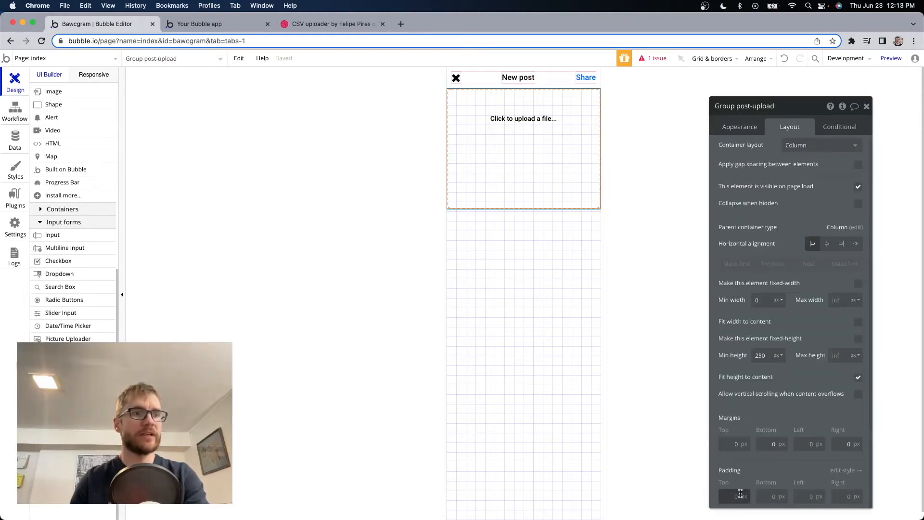
text(20)
click(770, 496)
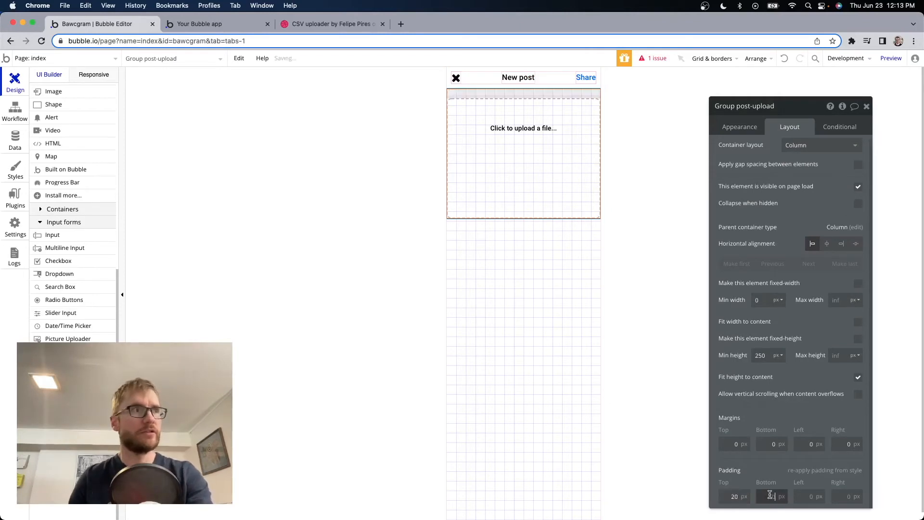
text(20)
click(801, 498)
text(20)
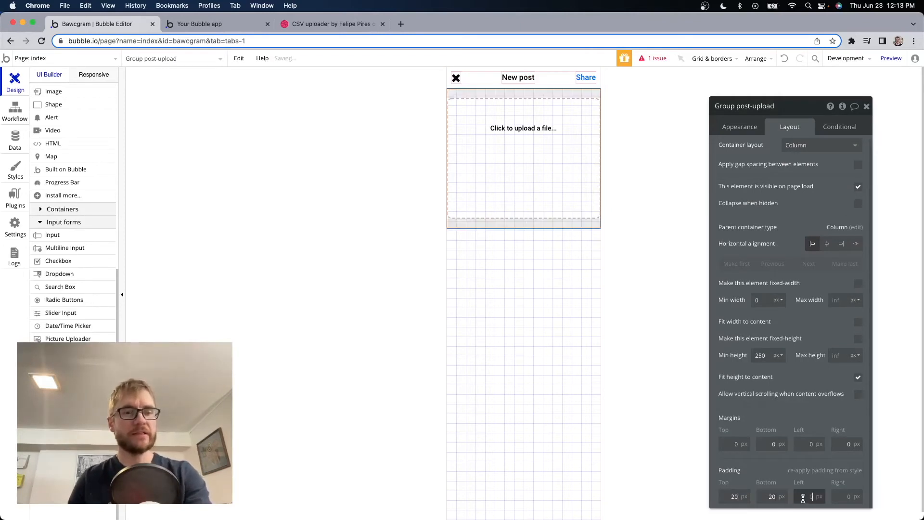
click(845, 498)
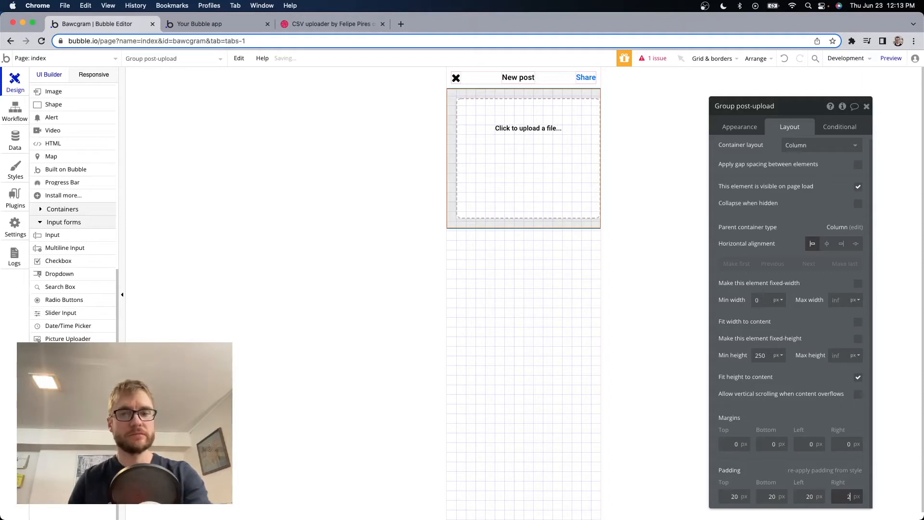
Check the styled uploader in the app preview by opening its file picker, and cancel the file selection
key(ctrl+Tab)
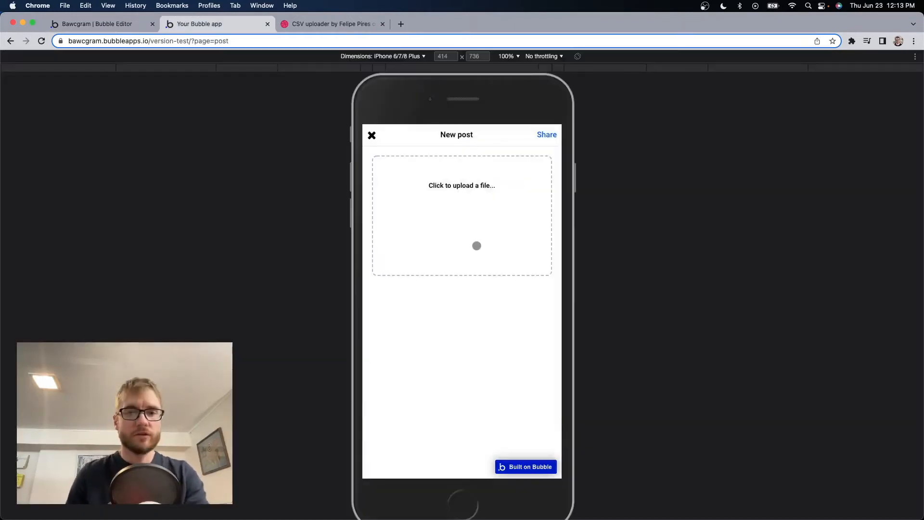
click(429, 180)
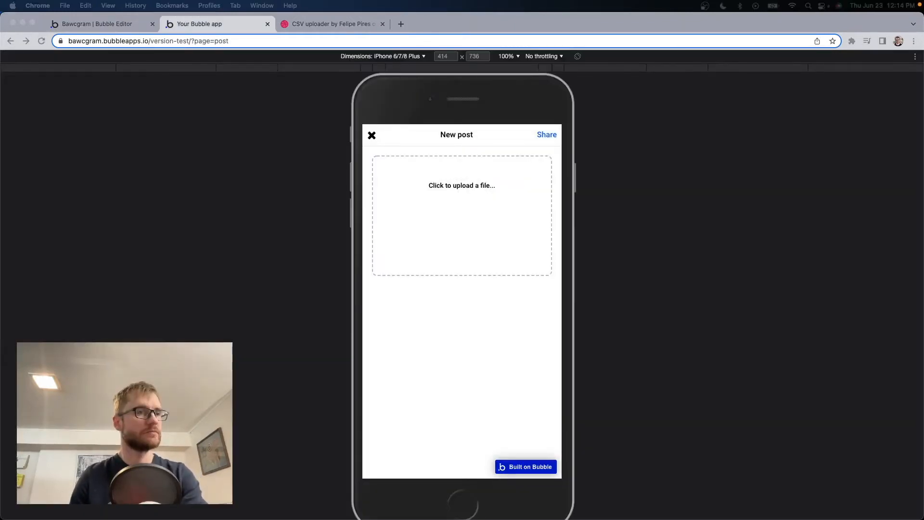
key(Escape)
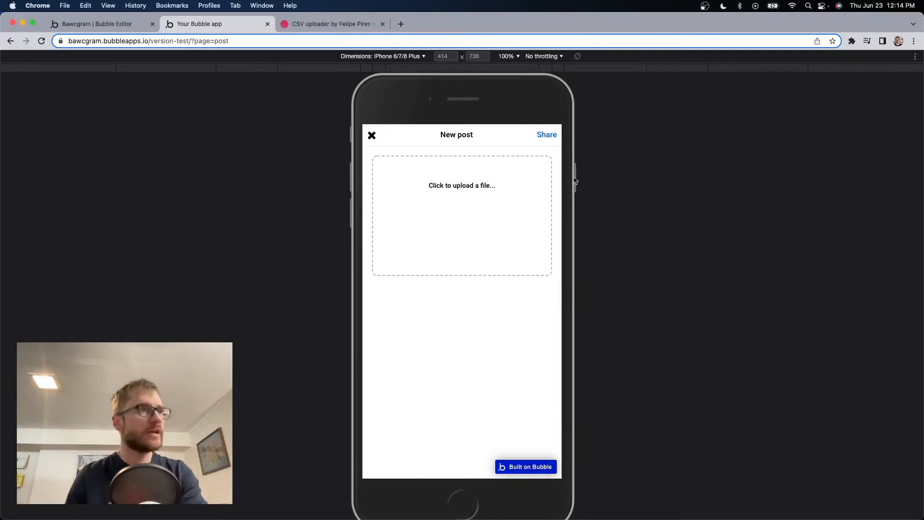
Return to the Bubble editor, check the installed plugins and search the plugin library for "progress"
click(112, 31)
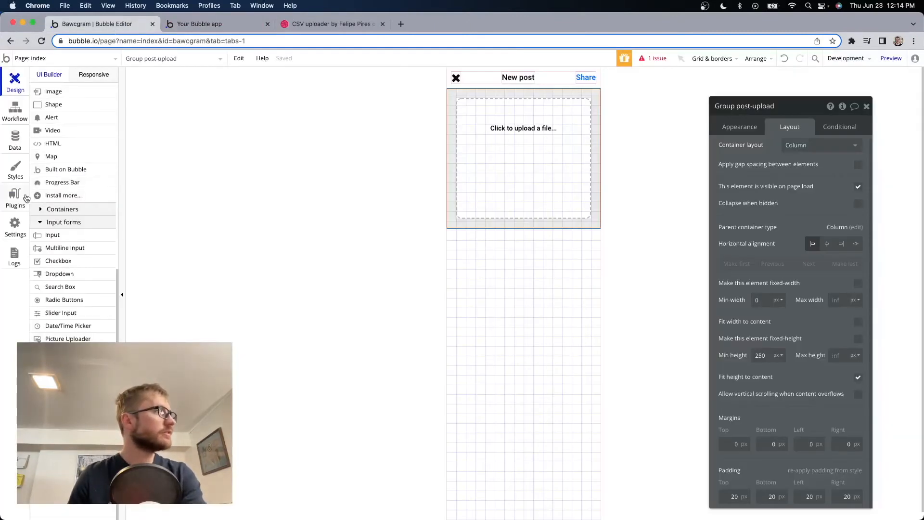
click(15, 197)
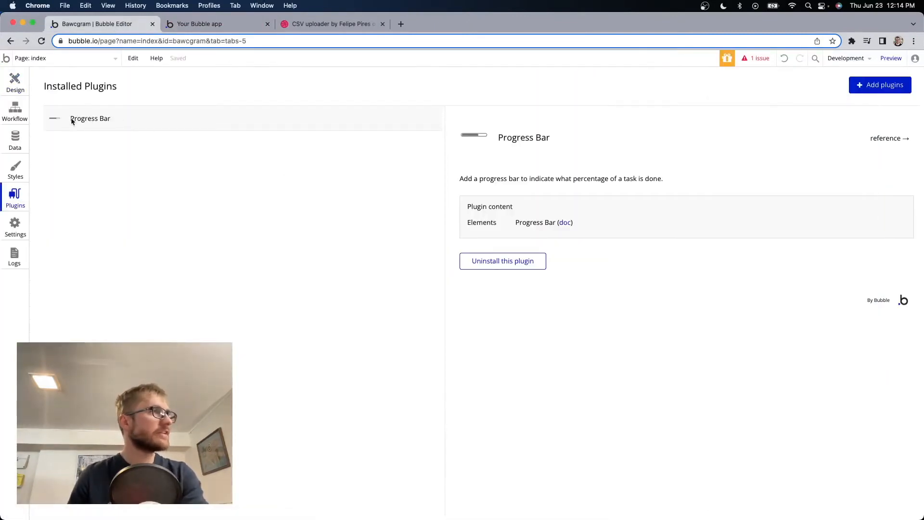
click(878, 89)
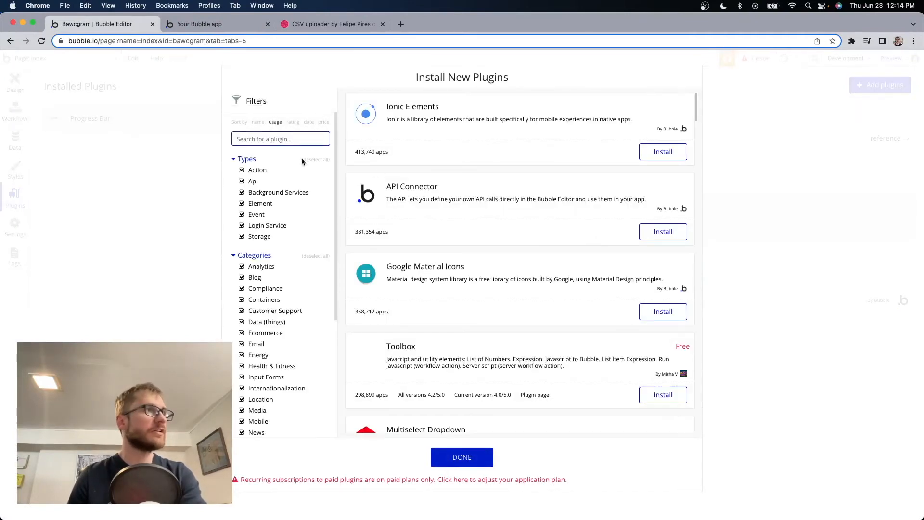
text(p)
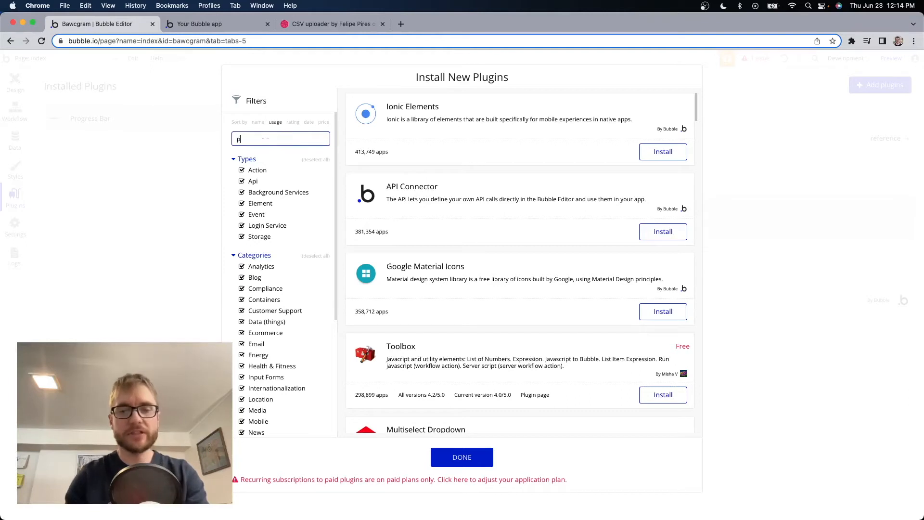
text(rogress)
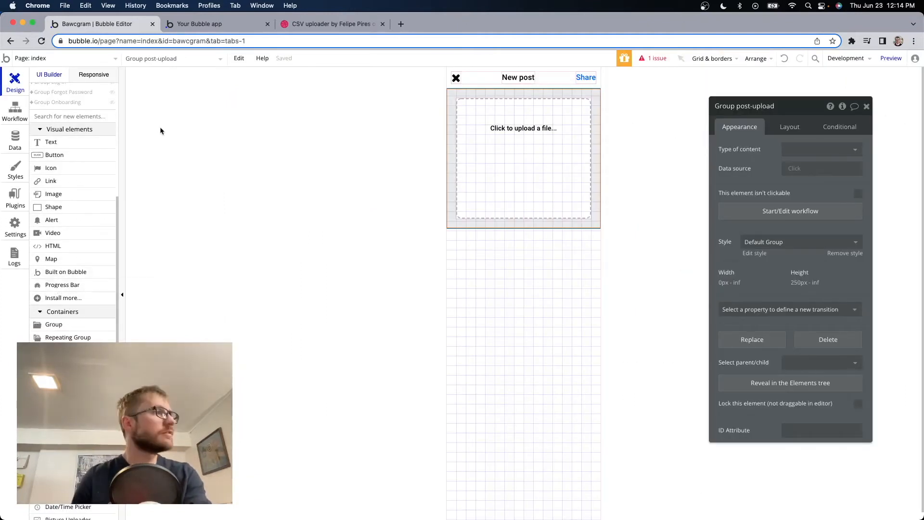
Add a group above the file uploader inside the post-upload group and name it "Group post-progressbar"
scroll(72, 207, down, 5)
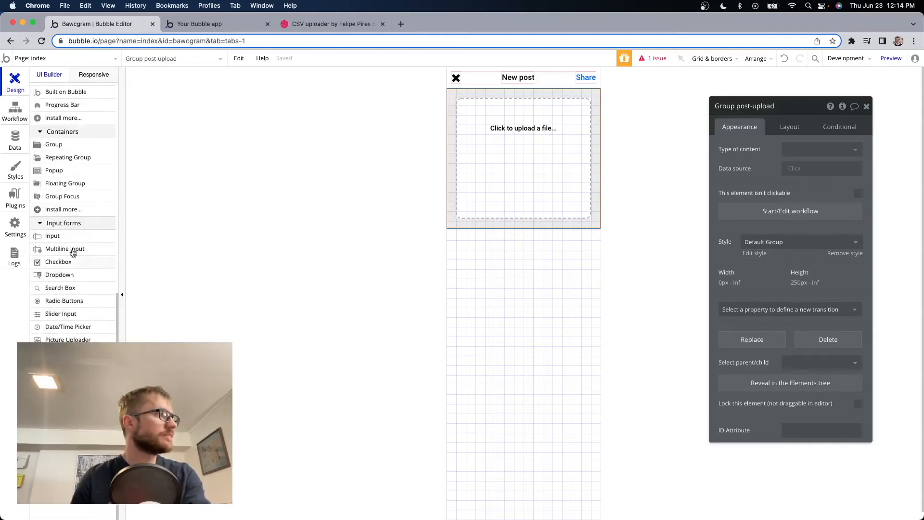
drag(61, 147, 480, 99)
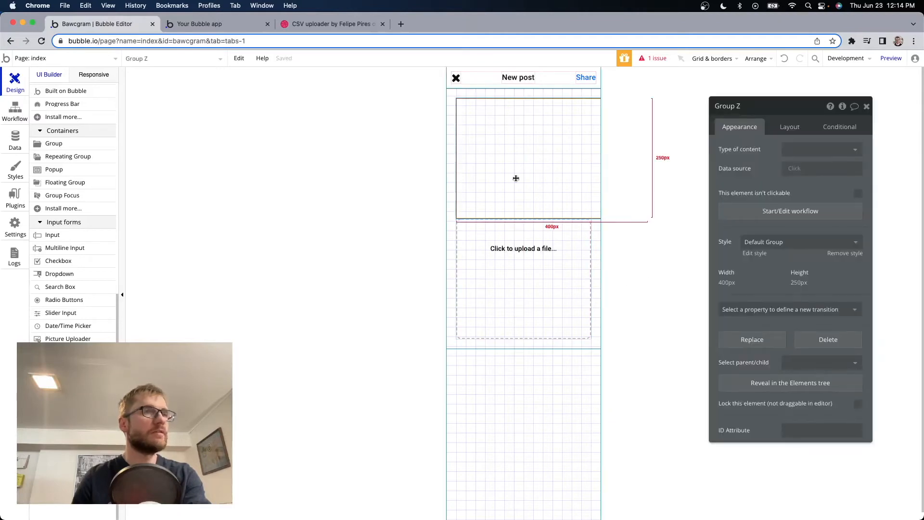
click(755, 101)
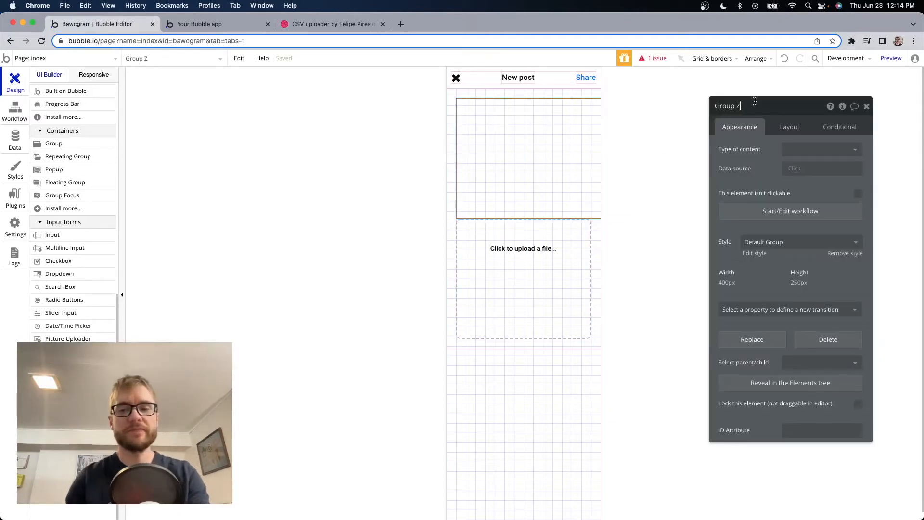
text(post-prog)
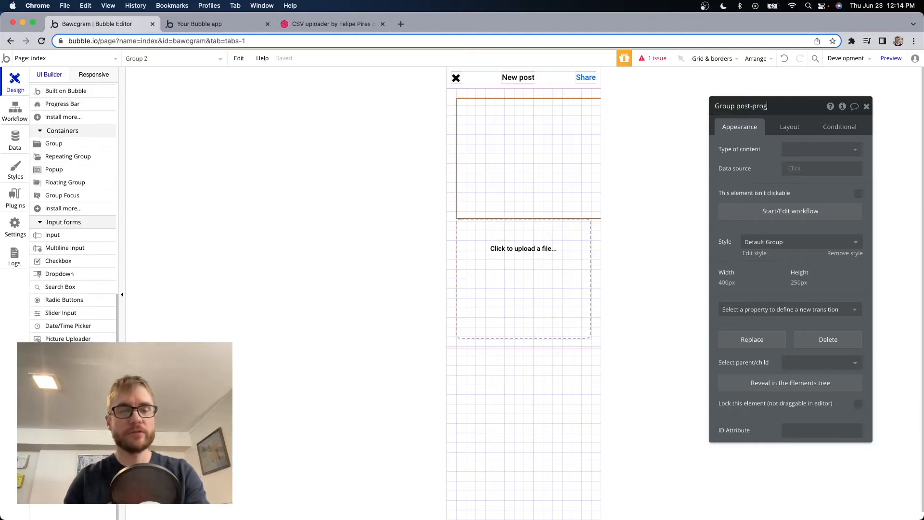
text(ressbar)
Set the post-progressbar group's container layout to Align to parent, disable its fixed width and open its minimum width for editing
click(789, 126)
click(822, 149)
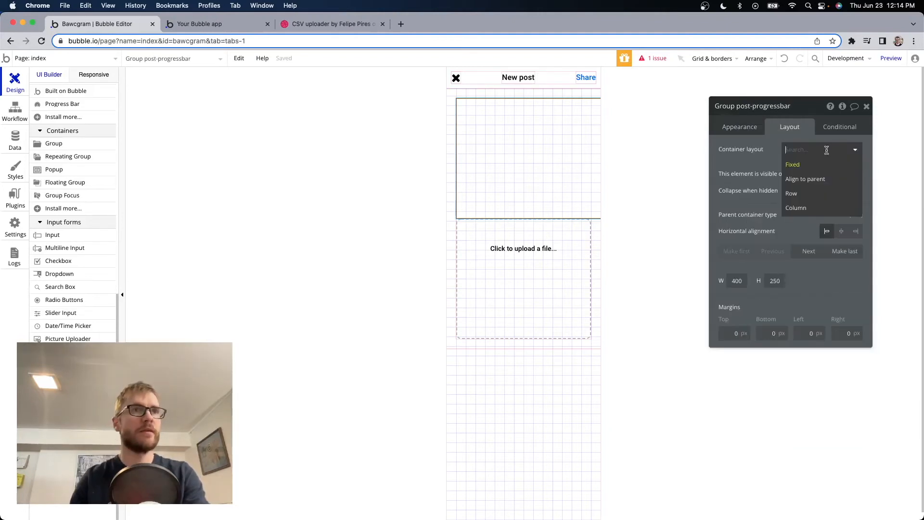
click(813, 181)
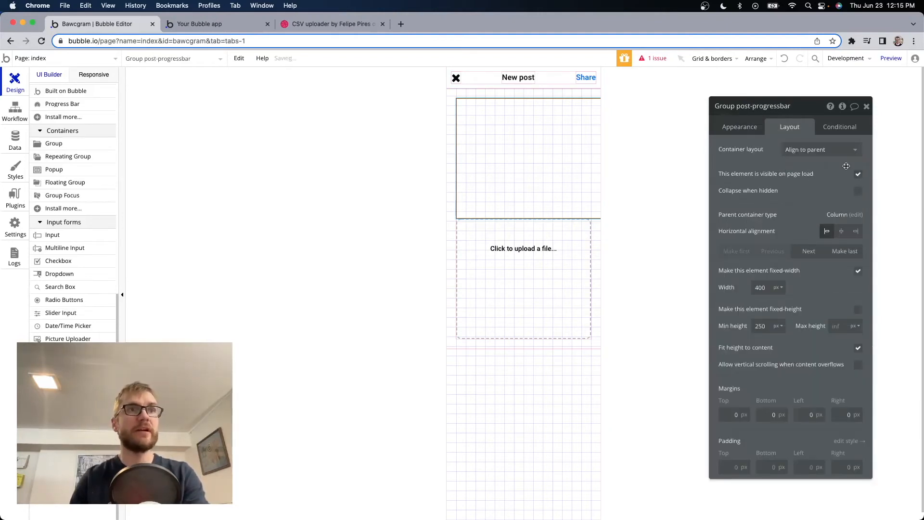
click(858, 270)
double_click(759, 287)
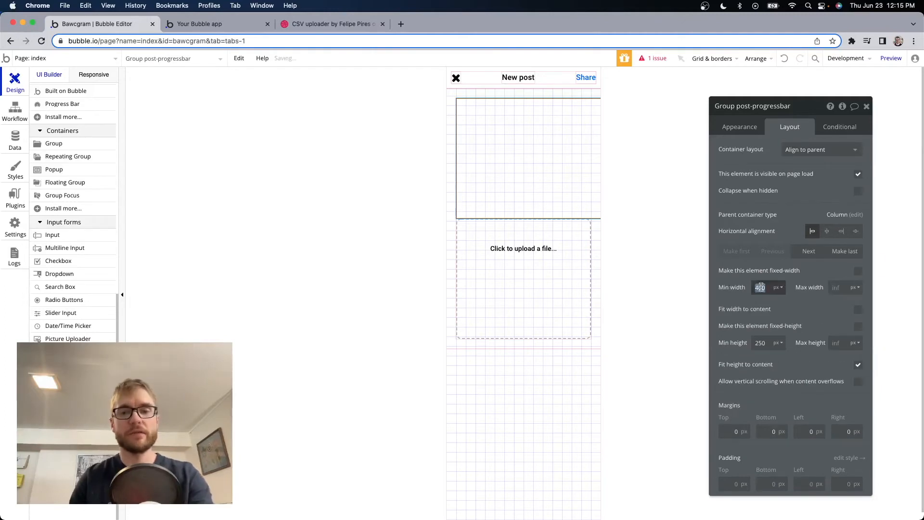
Set the post-progressbar group's minimum width to 0 px and replace its style with a dashed 2 px #BDBDBD border, roundness 10
text(0)
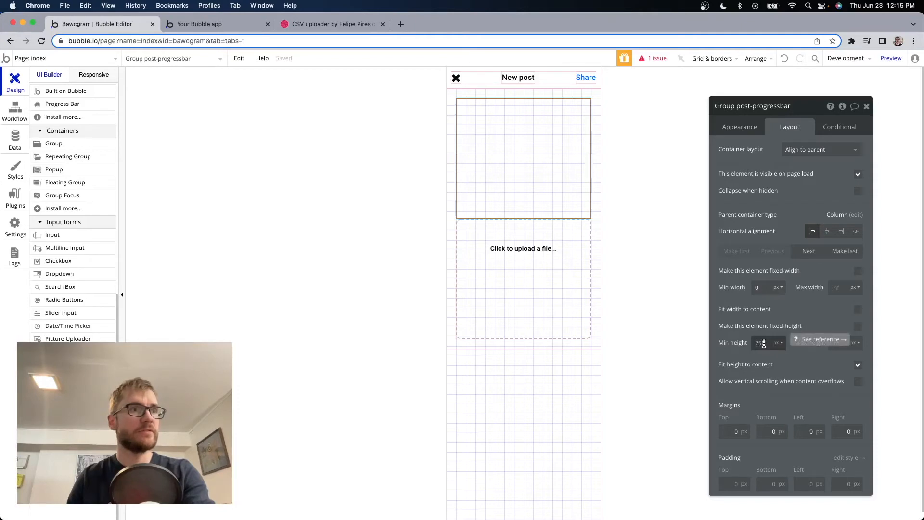
click(740, 127)
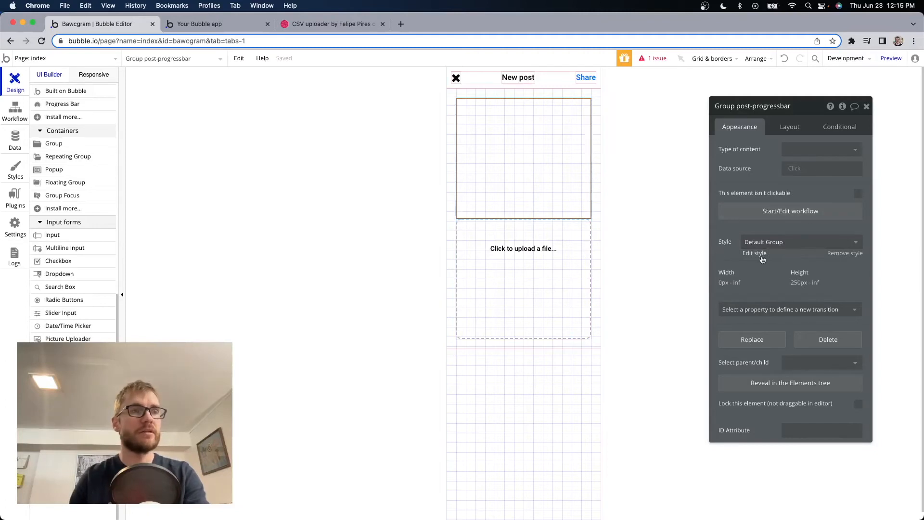
click(823, 253)
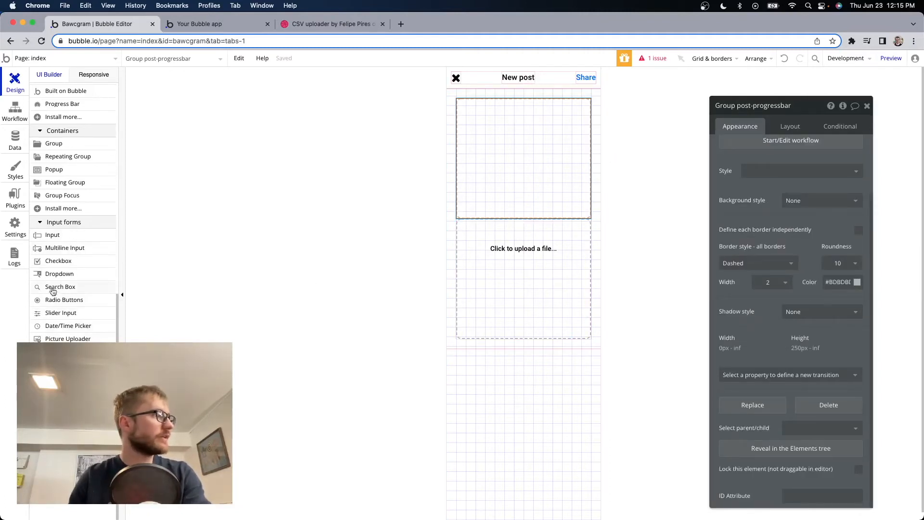
Add a group inside the post-progressbar group and name it Group post-progressbar-inner
drag(53, 146, 522, 151)
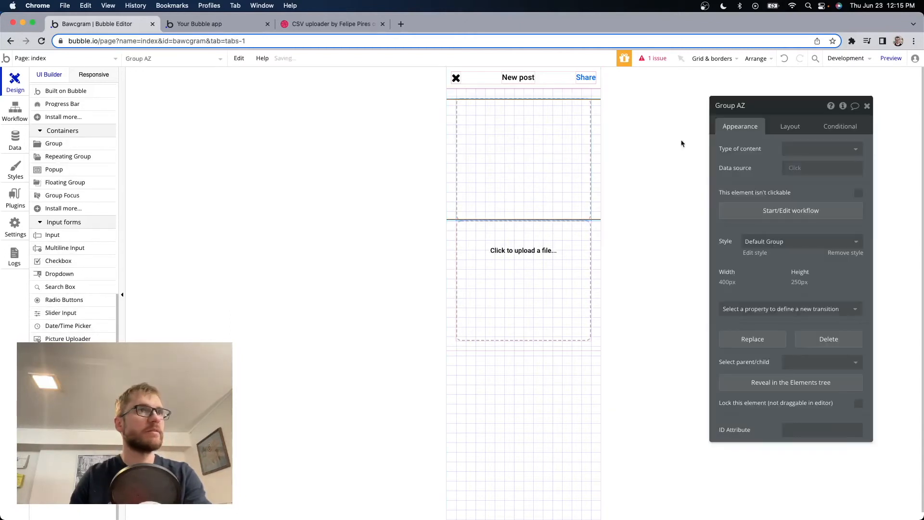
click(767, 107)
key(BackSpace)
key(BackSpace)
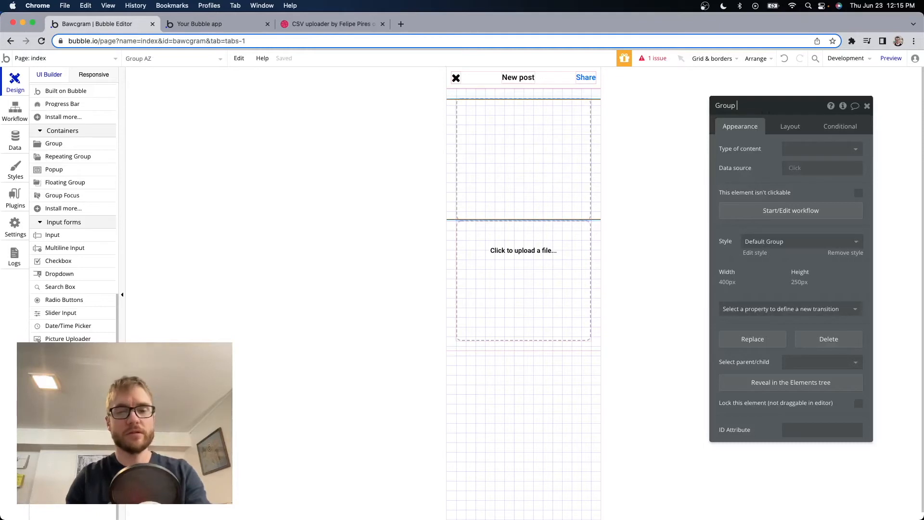
text(Pr)
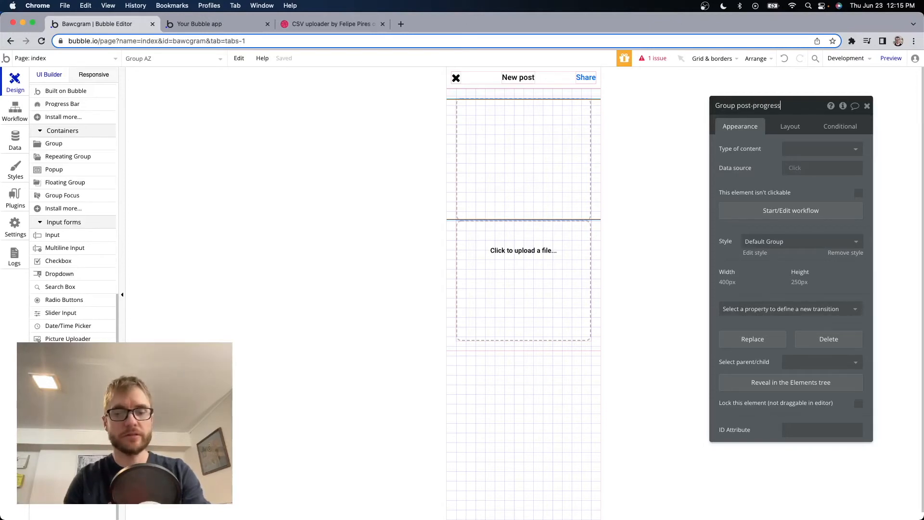
text(inner)
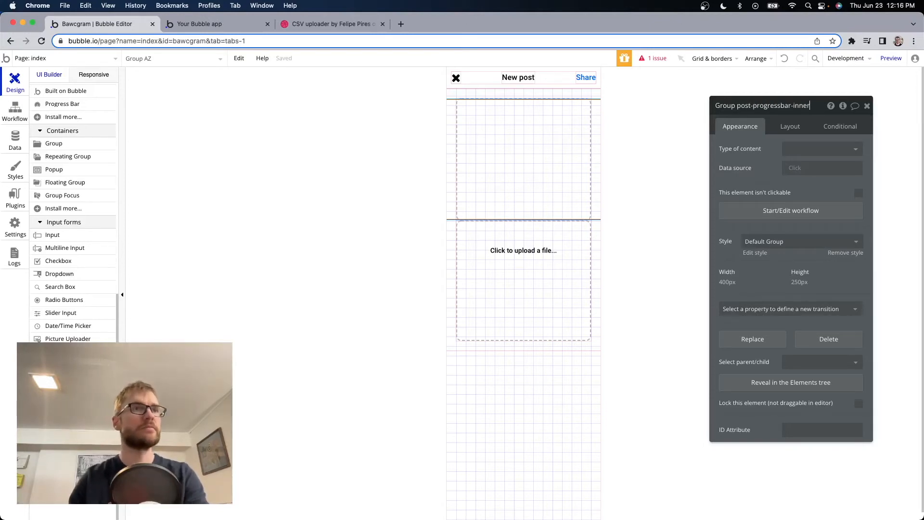
Give the inner group a Column container layout and a flexible width with a 0 px minimum
click(789, 126)
click(821, 148)
click(817, 208)
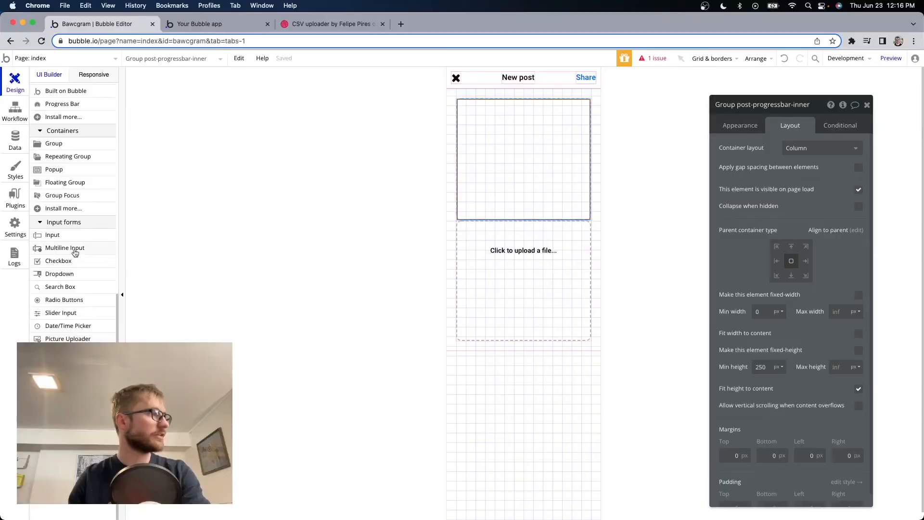
Add a progress bar inside the inner group and name it ProgressBar post
drag(57, 108, 502, 172)
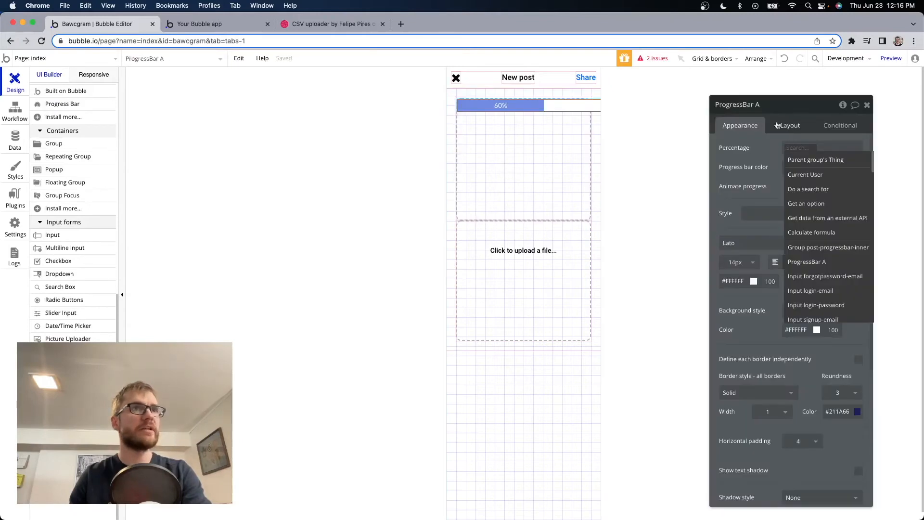
click(763, 107)
key(BackSpace)
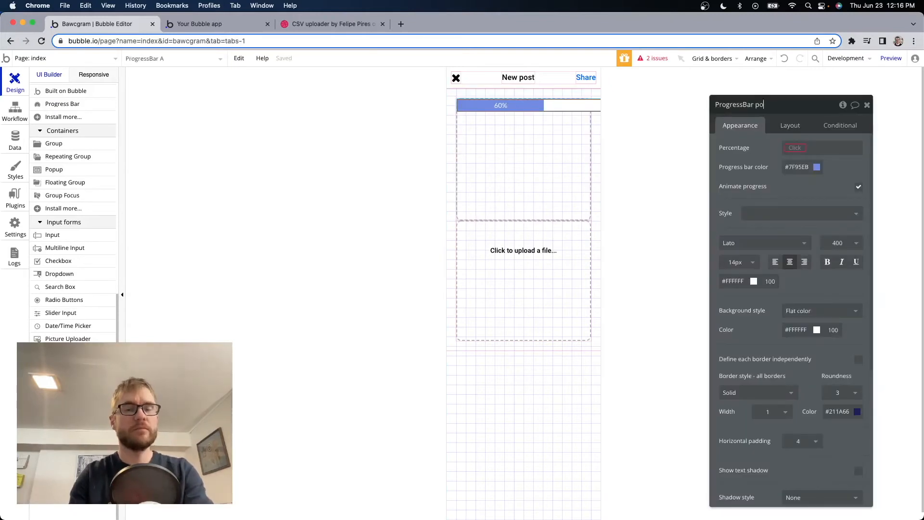
Turn off the progress bar's fixed width and set its minimum width to 0 px
click(790, 125)
click(858, 241)
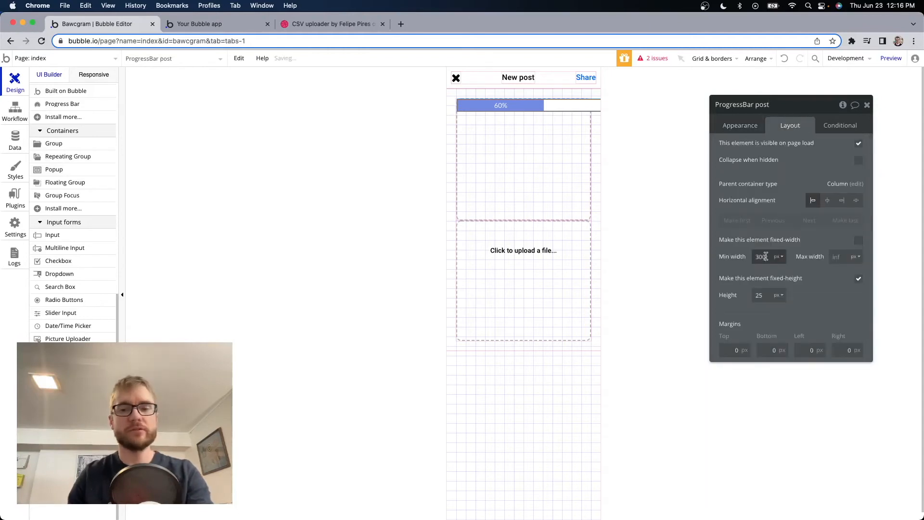
double_click(761, 257)
text(0)
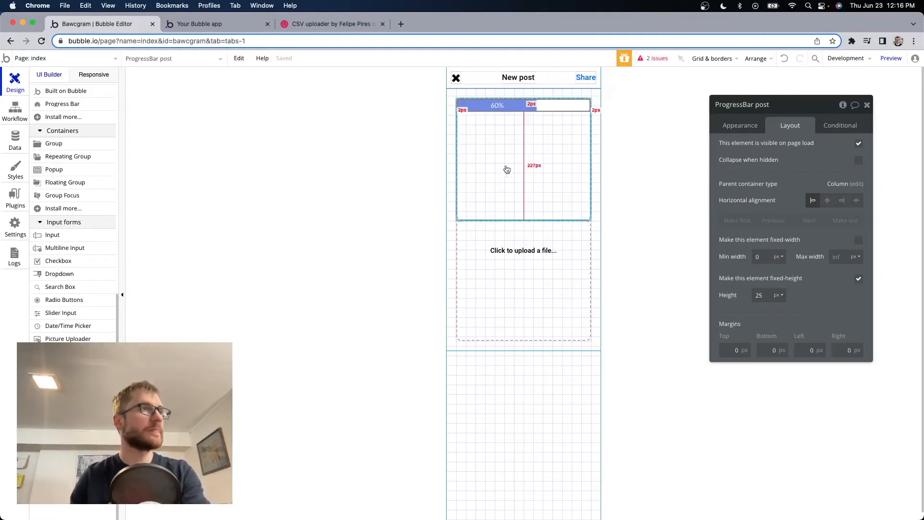
Add a text element reading "Uploading..." below the progress bar in the inner group
scroll(62, 236, up, 5)
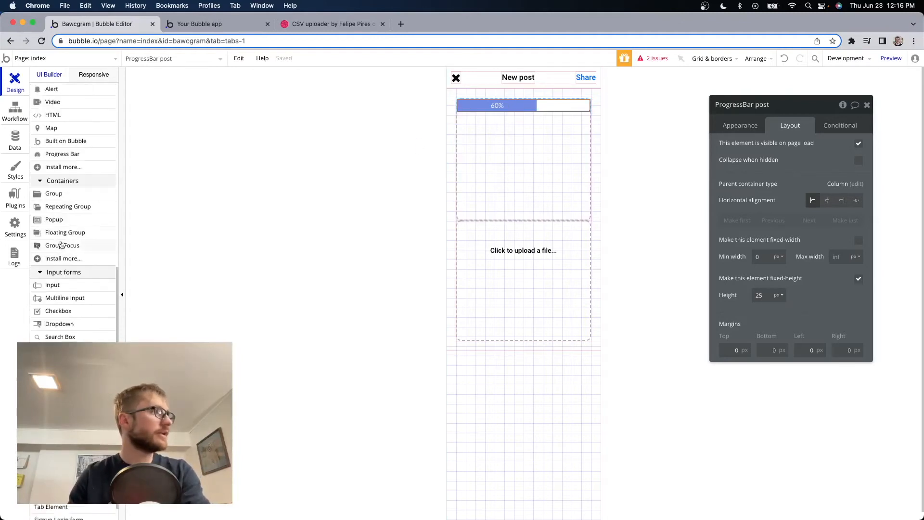
drag(62, 126, 503, 118)
text(U)
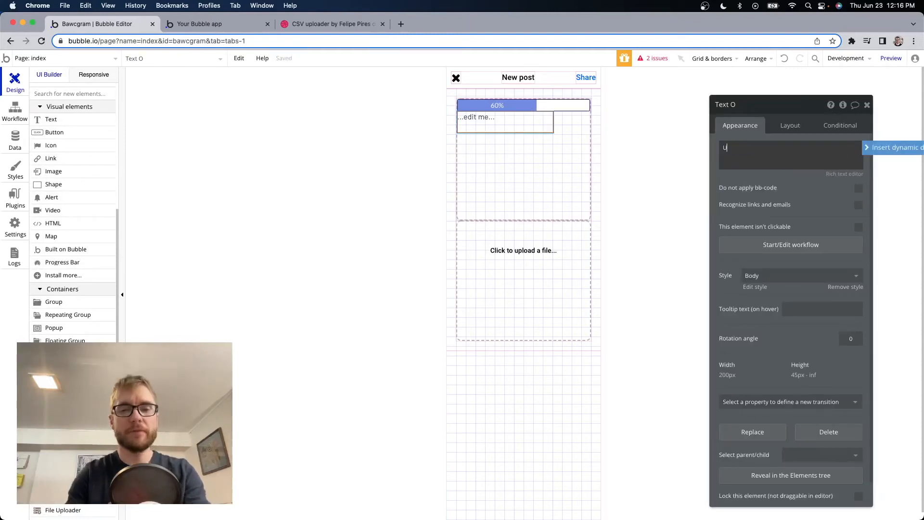
text(ploading...)
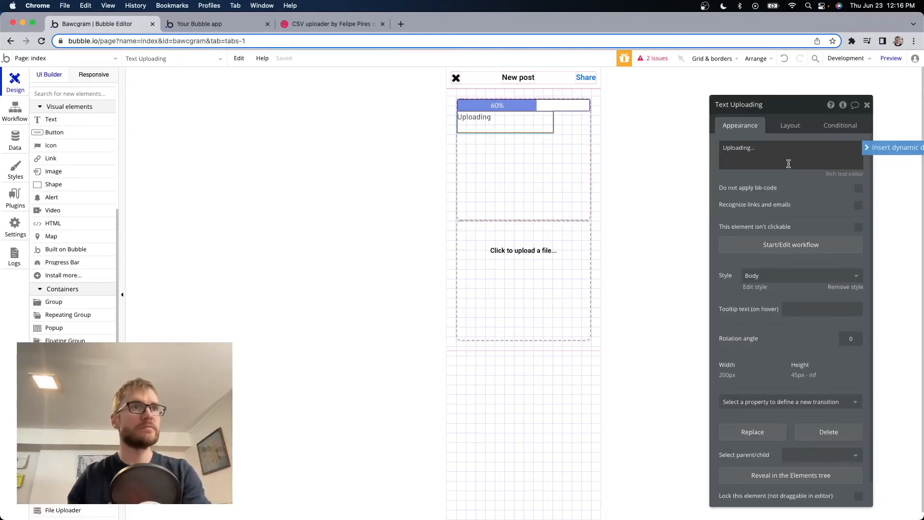
Make the Uploading text non-fixed-width with 0 px minimum width and height, fit its width to content, and centre it horizontally
click(789, 125)
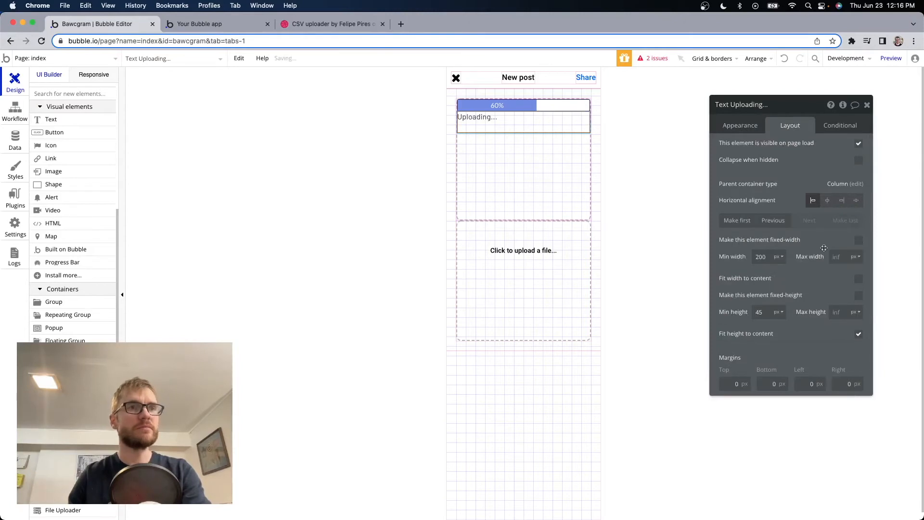
double_click(759, 314)
text(0)
click(822, 278)
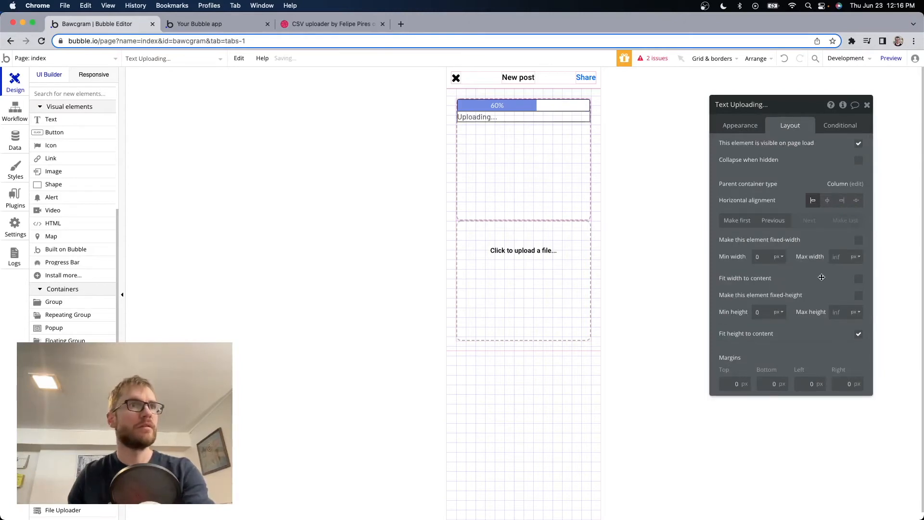
click(861, 279)
click(828, 201)
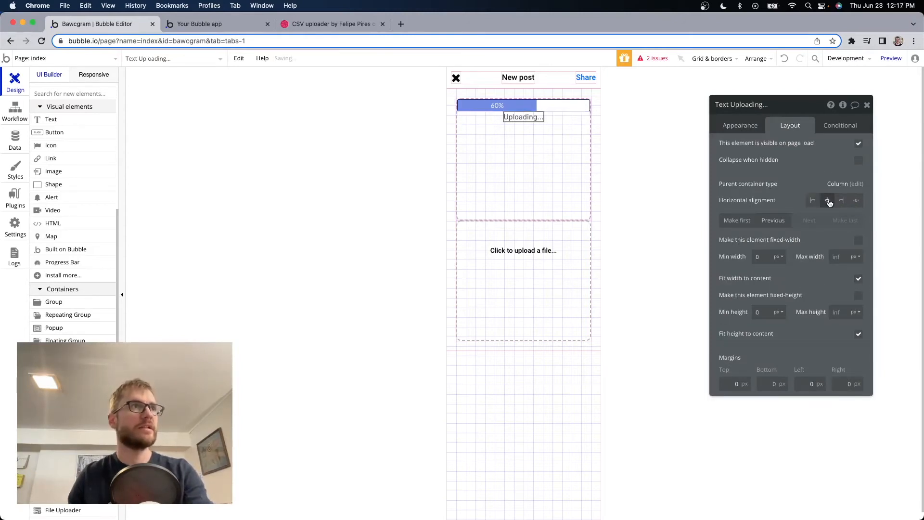
Apply a 20 px row gap to the inner progress bar group and set its minimum height to 0 px
click(528, 159)
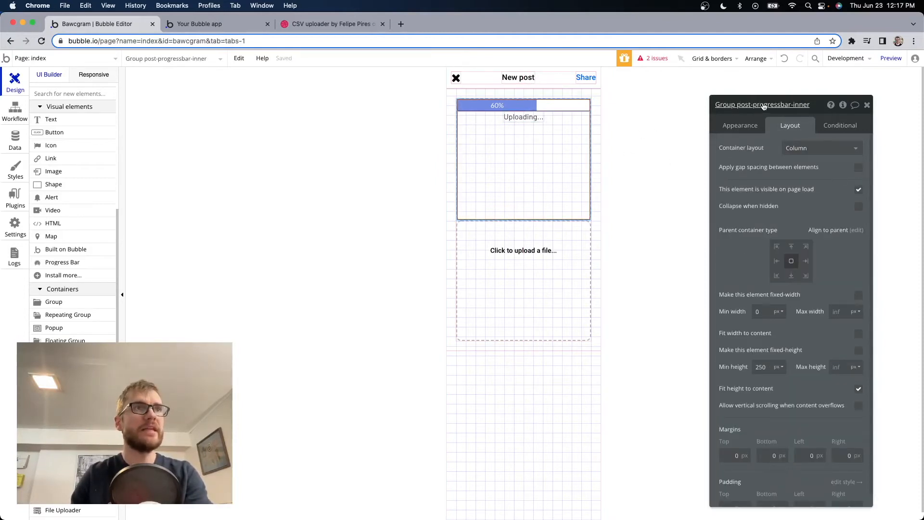
click(858, 168)
click(851, 184)
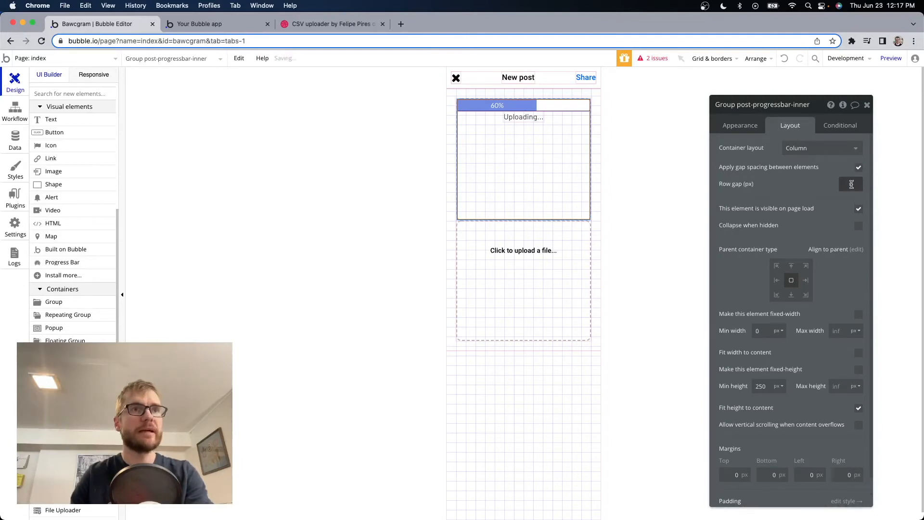
text(20)
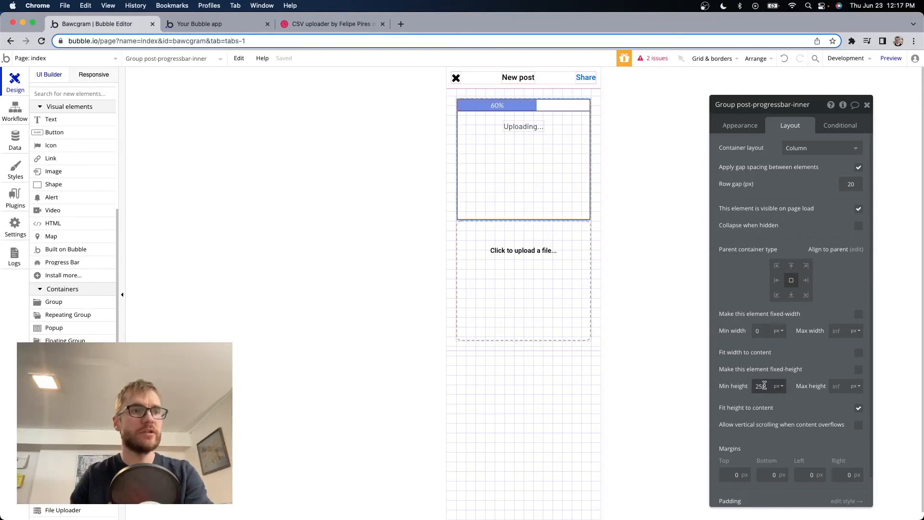
double_click(764, 387)
text(0)
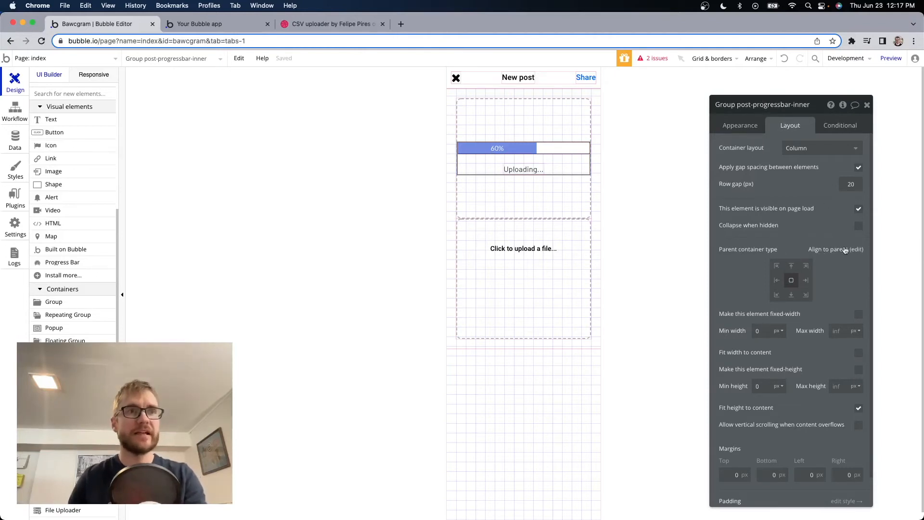
Try the top-centre and bottom-centre positions for the inner group within its parent, returning it to the centre
click(791, 266)
click(791, 295)
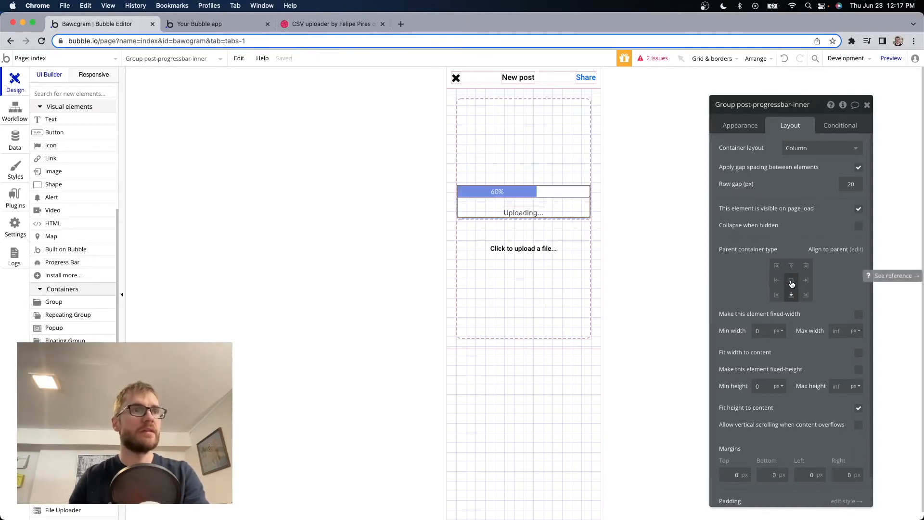
click(792, 284)
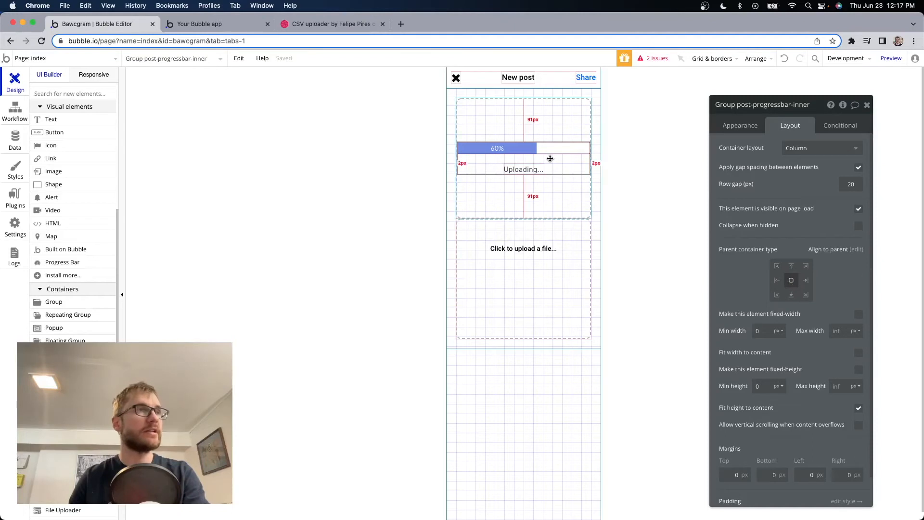
Bind the progress bar's percentage to FileUploader create-post's upload percentage
click(486, 149)
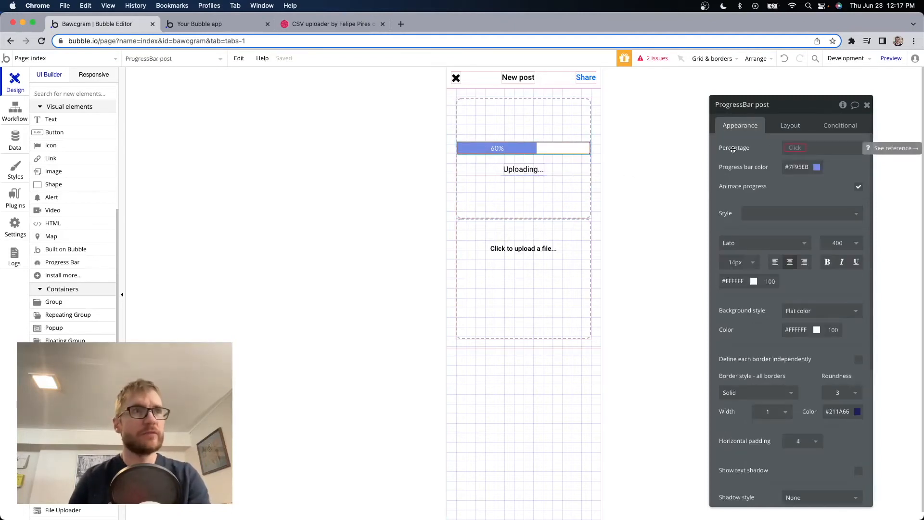
click(792, 148)
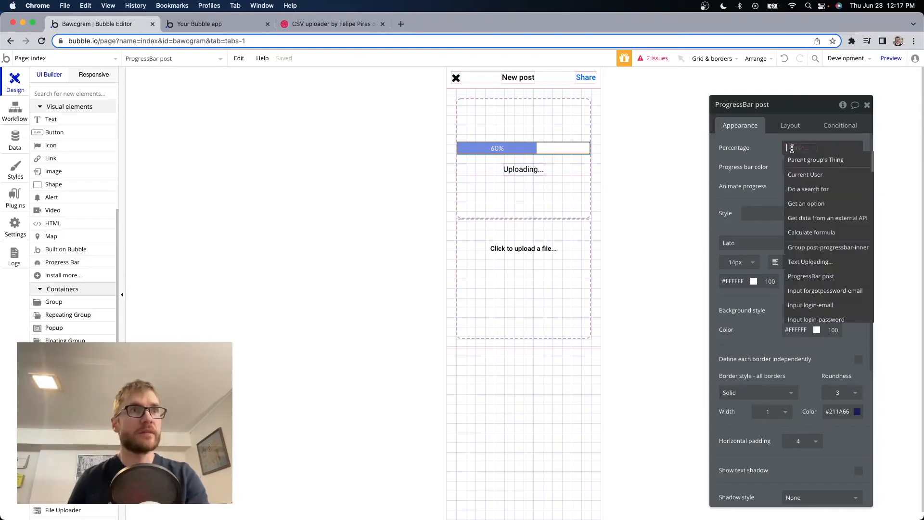
text(file)
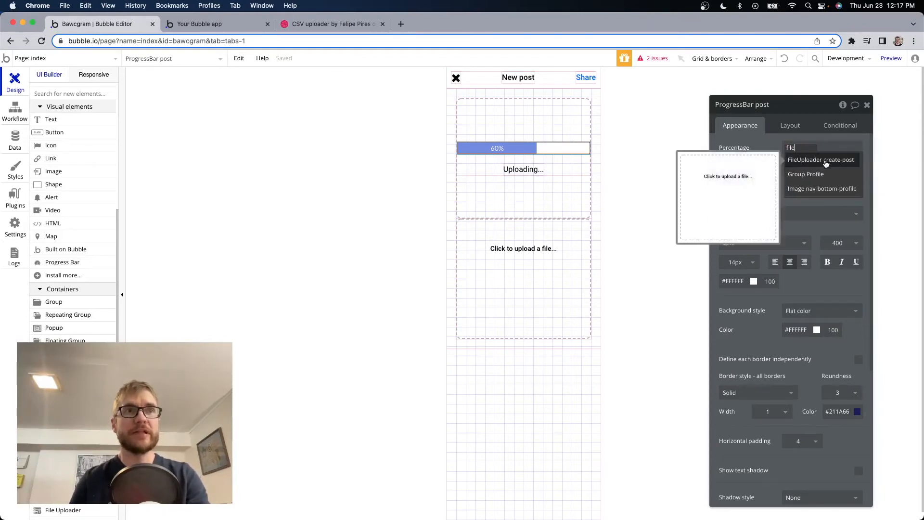
click(825, 164)
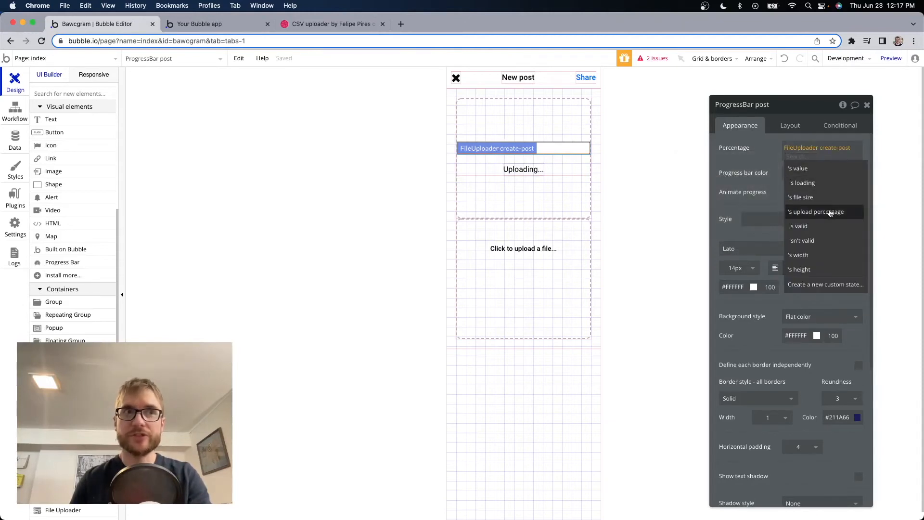
click(829, 213)
click(765, 162)
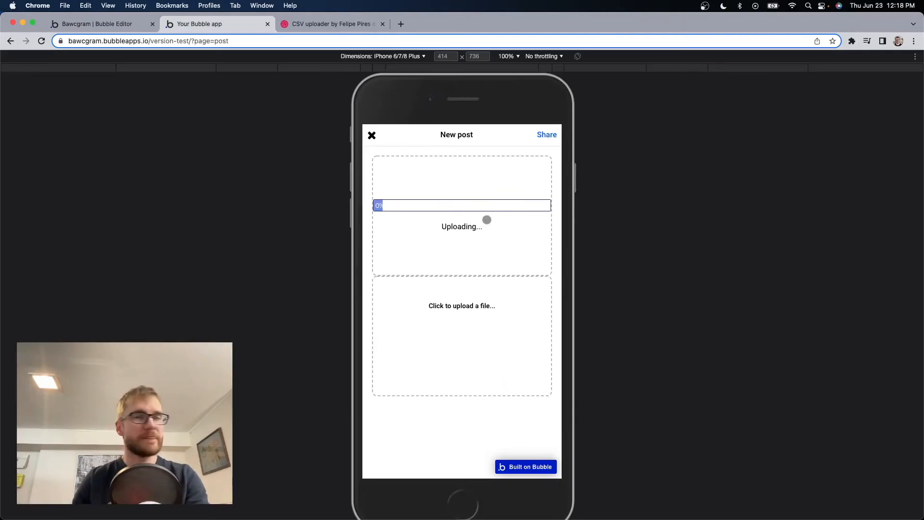
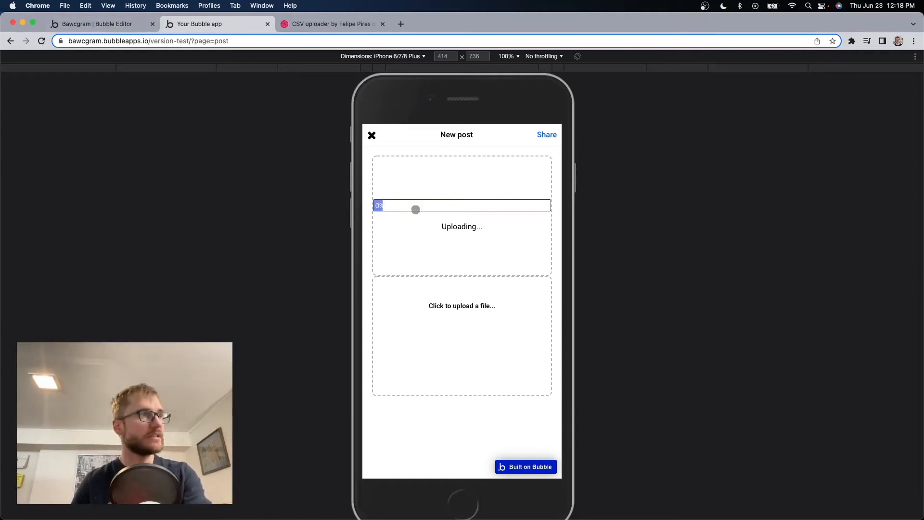
Switch back to the Bubble editor, recolour the progress bar to #828385, and give its border roundness 10 and colour #545454
click(97, 23)
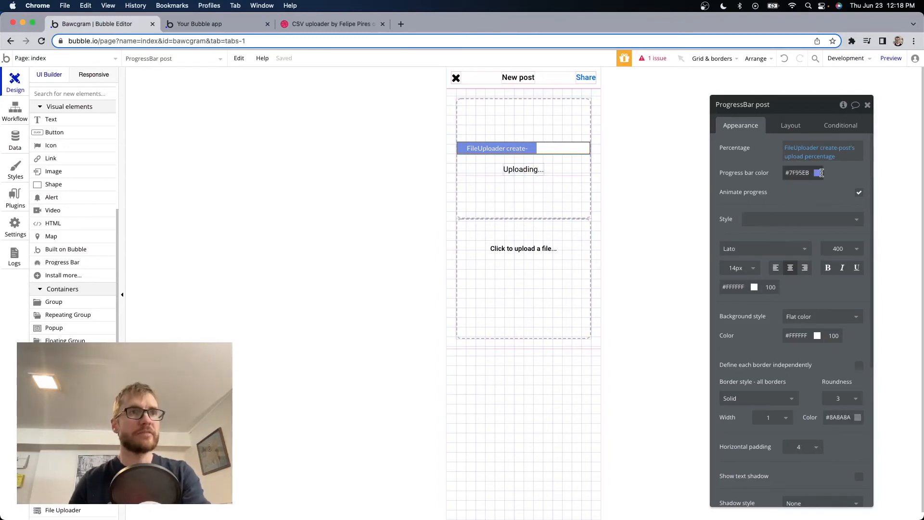
click(821, 172)
mouse_move(799, 223)
mouse_down()
mouse_move(770, 226)
mouse_move(785, 215)
mouse_up()
click(795, 305)
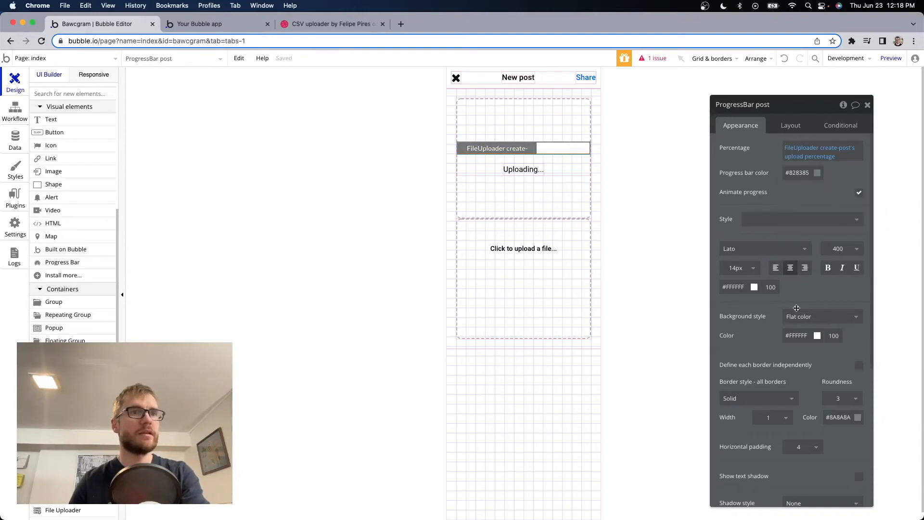
scroll(795, 307, down, 1)
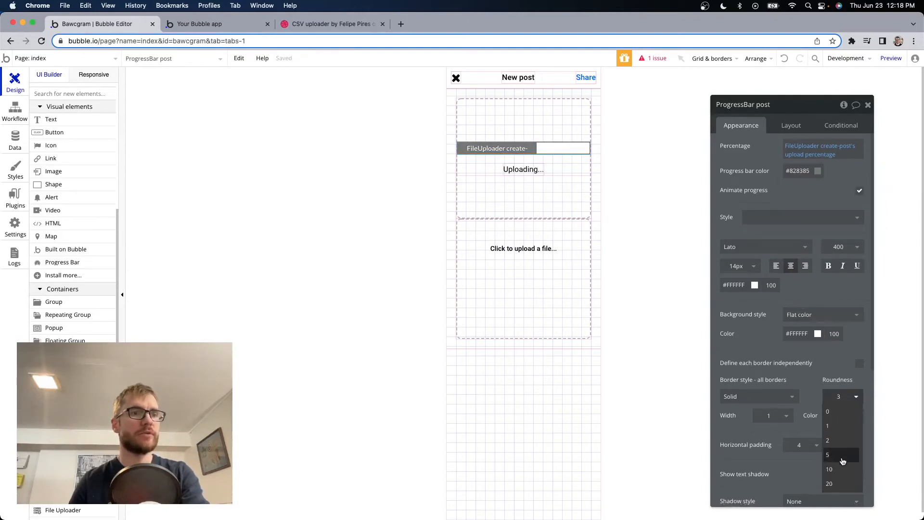
click(840, 467)
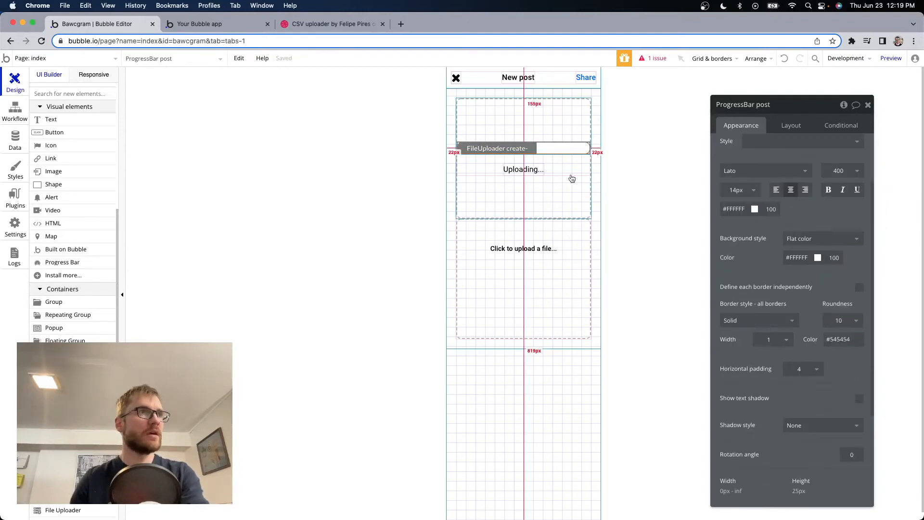
Set the left and right padding of Group post-progressbar-inner to 10 px each
click(565, 168)
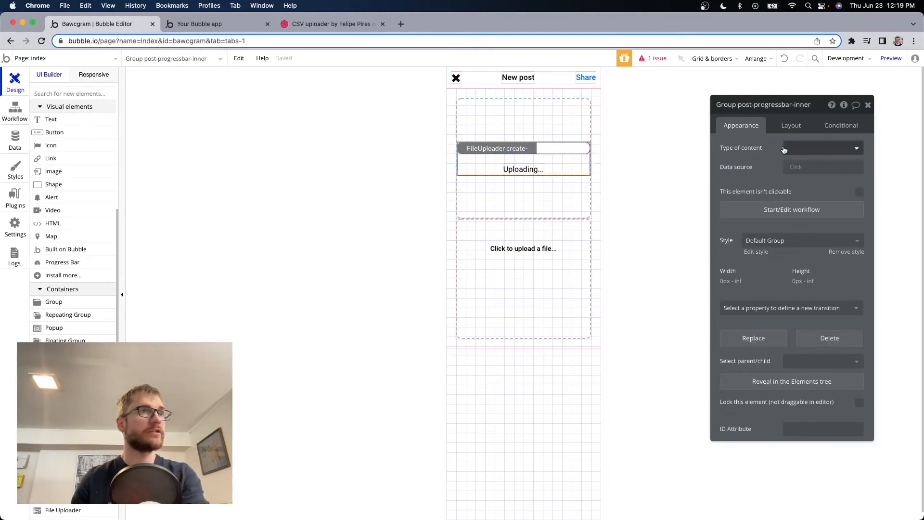
click(791, 125)
scroll(741, 423, down, 1)
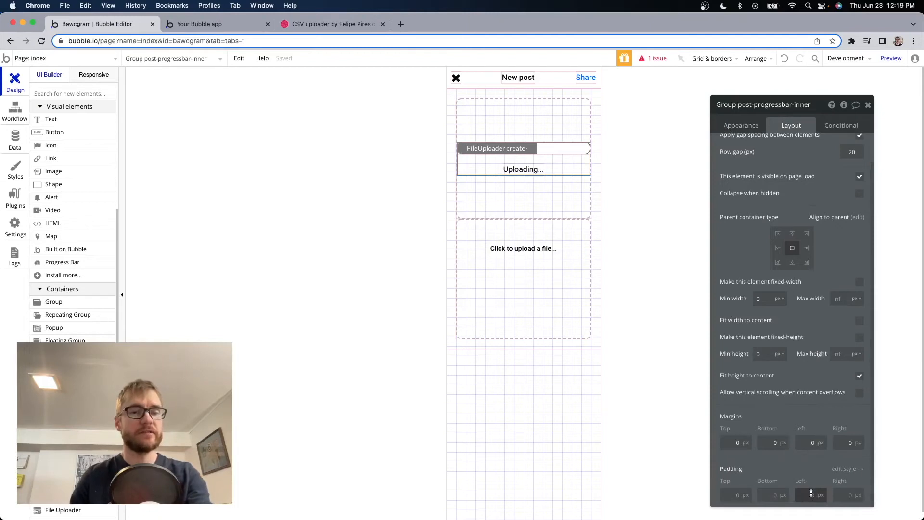
text(10)
key(Tab)
text(10)
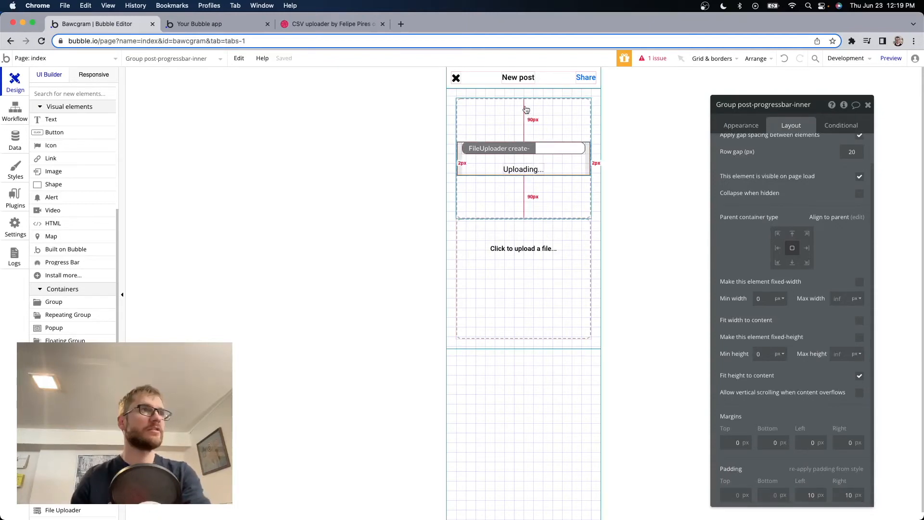
Make Group post-progressbar not visible on page load and have it collapse when hidden
click(526, 109)
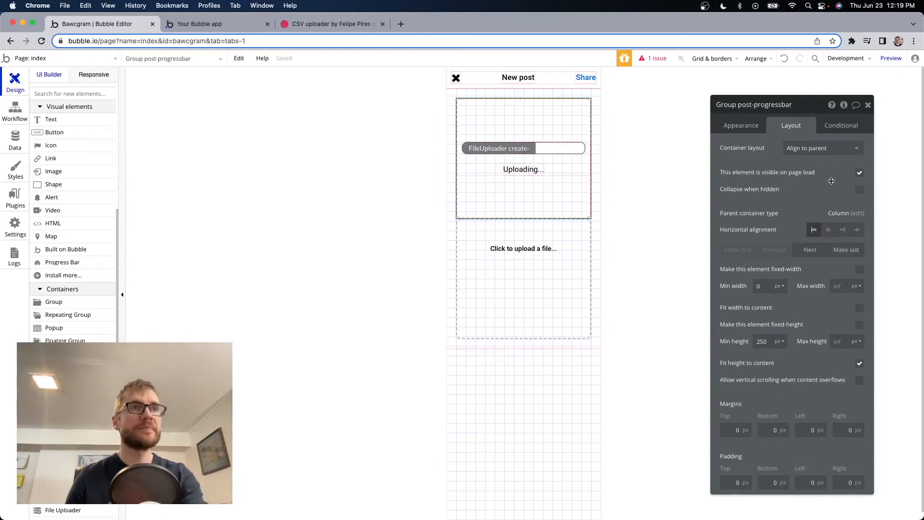
click(858, 172)
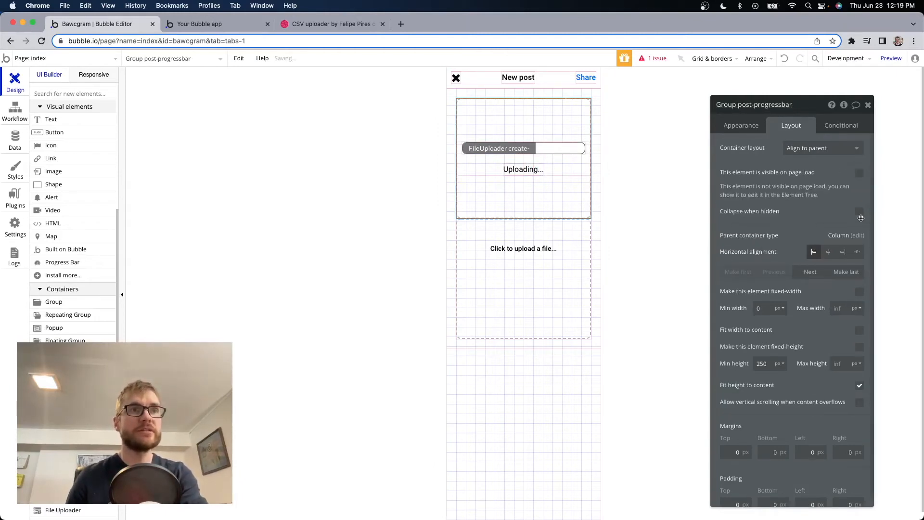
click(859, 212)
Add a condition to Group post-progressbar that makes it visible when FileUploader create-post is loading
click(841, 126)
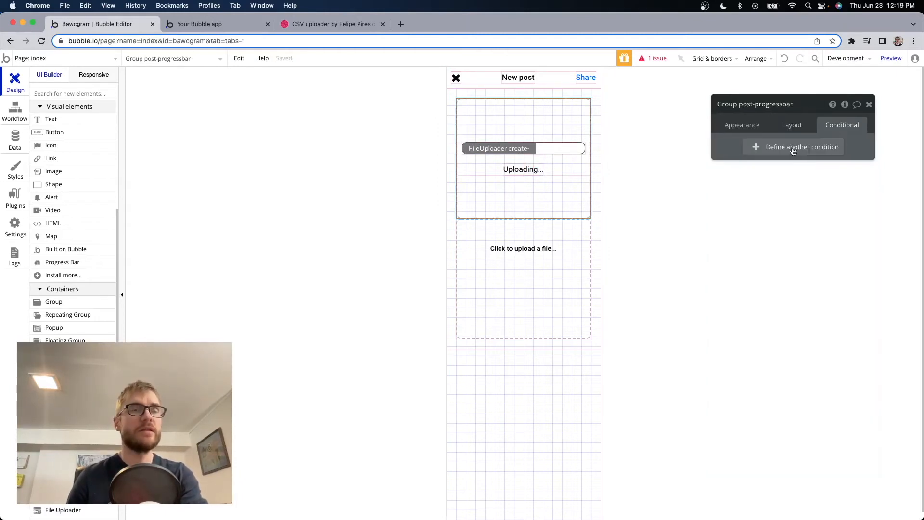
click(793, 153)
click(753, 153)
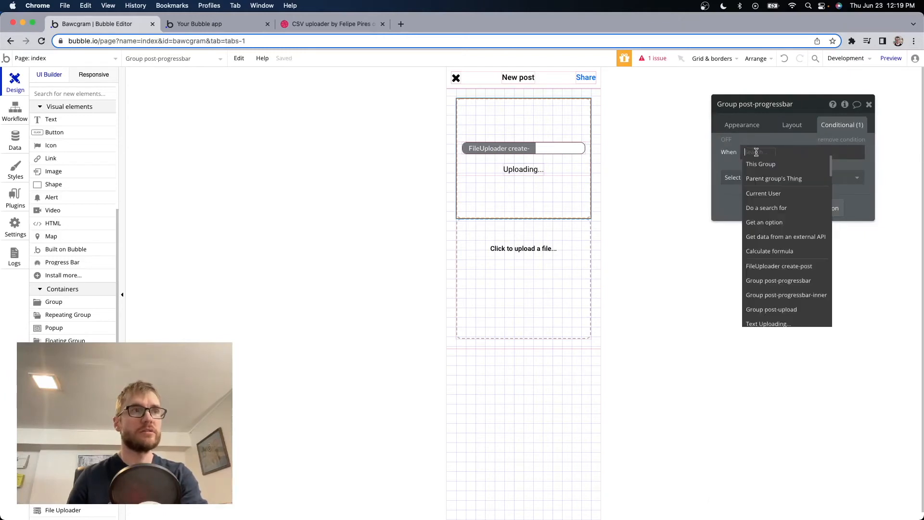
text(file)
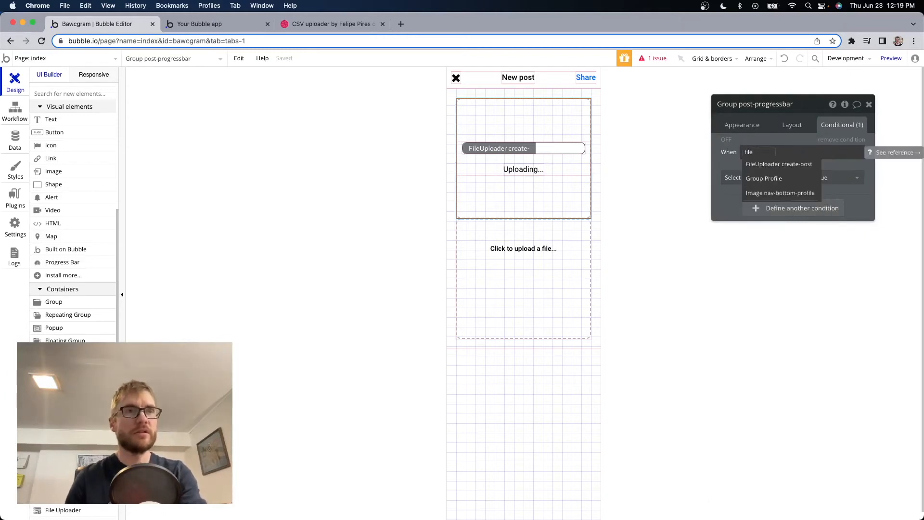
click(770, 164)
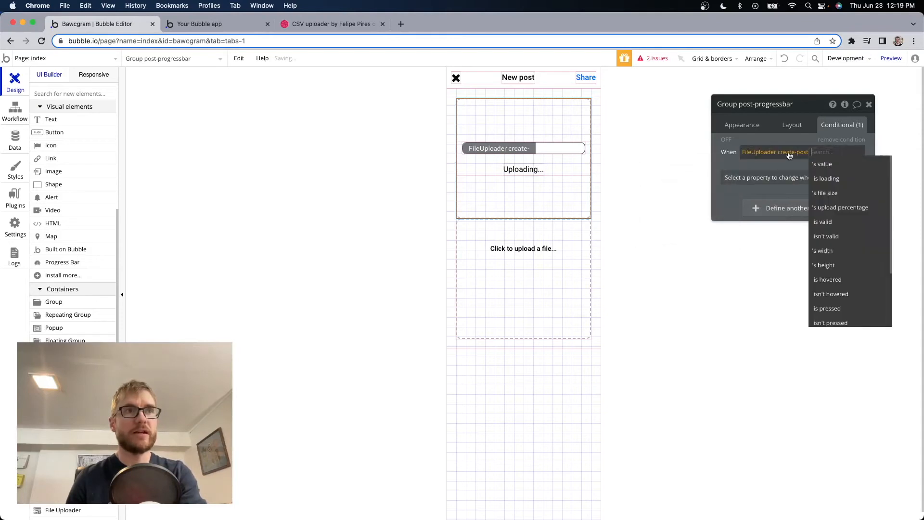
click(831, 180)
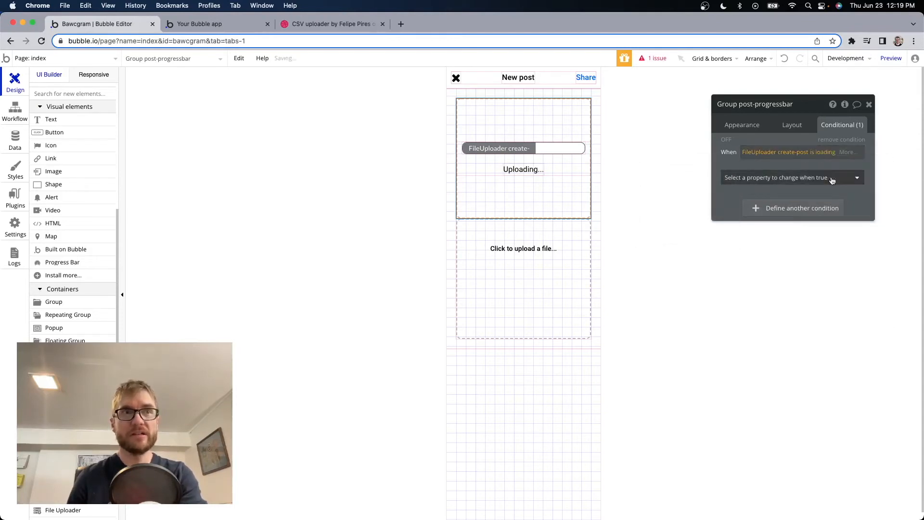
mouse_move(762, 157)
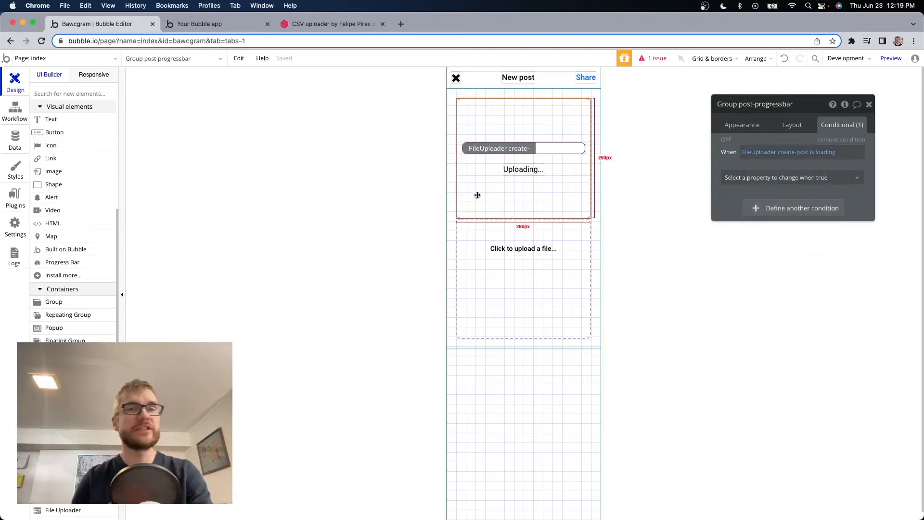
click(839, 179)
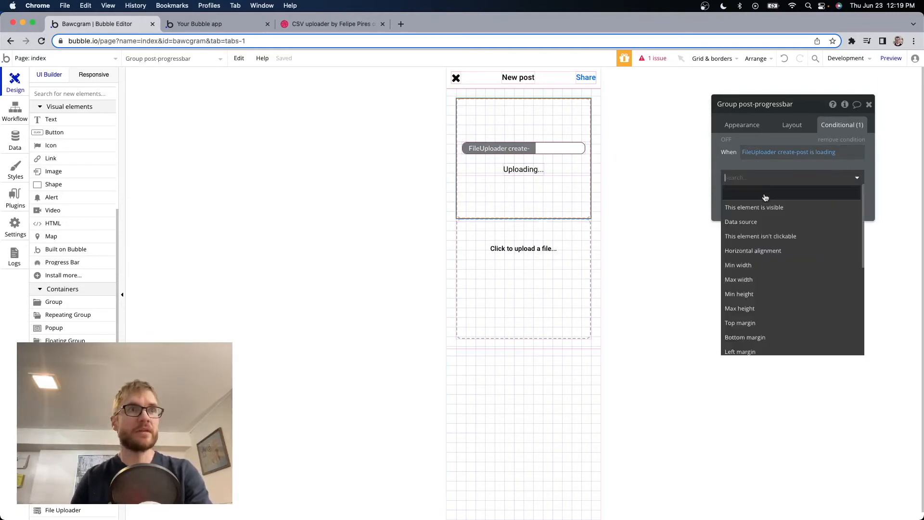
click(752, 207)
click(850, 176)
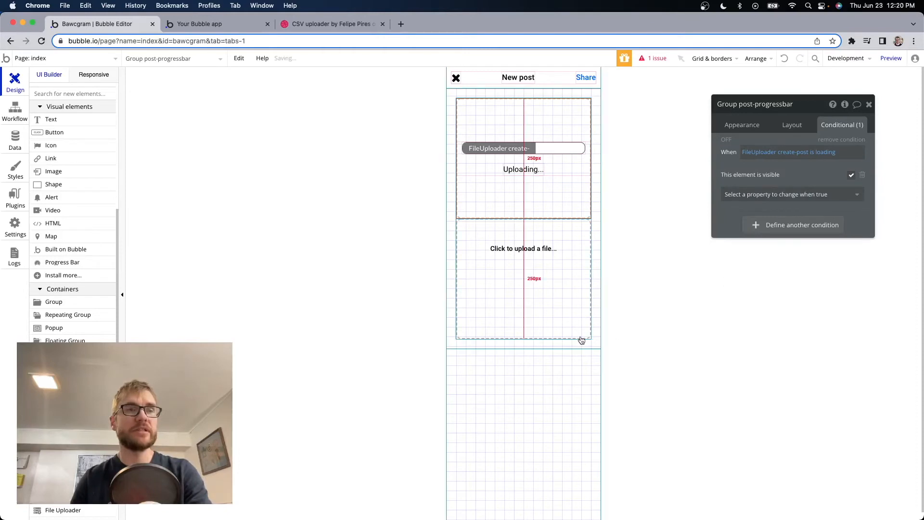
On FileUploader create-post, replace the is-focused condition with one hiding it when This FileUploader is loading, and have it collapse when hidden
click(491, 283)
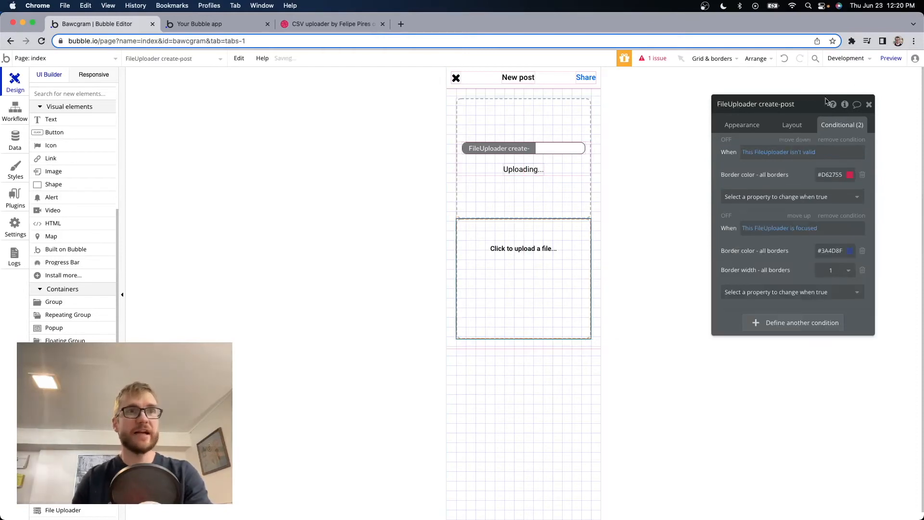
click(840, 216)
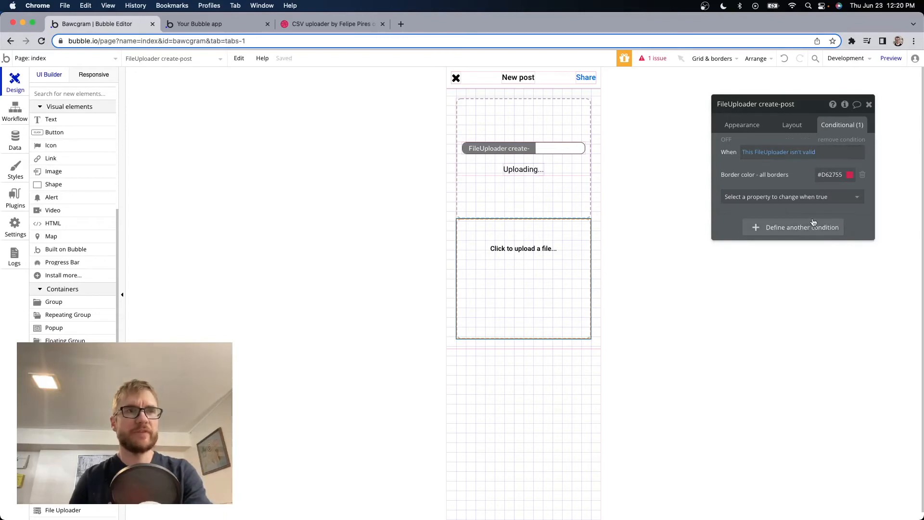
click(774, 234)
click(750, 230)
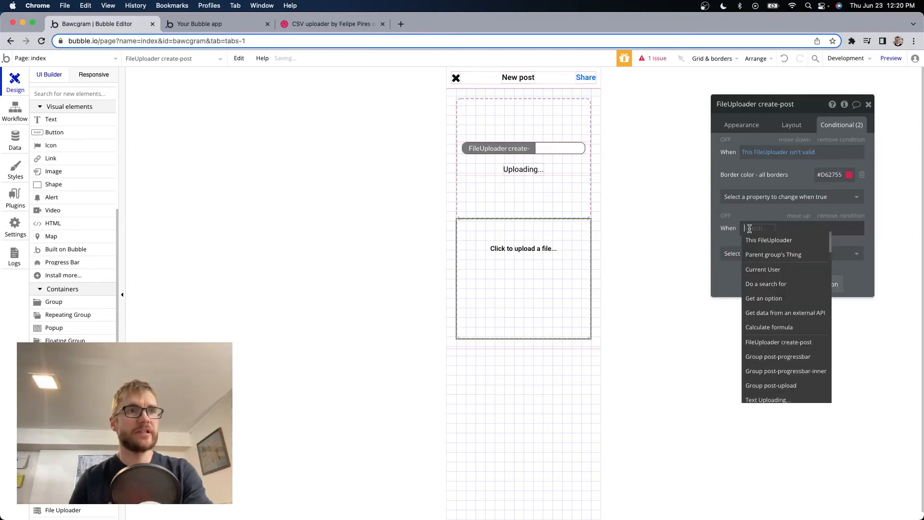
click(769, 240)
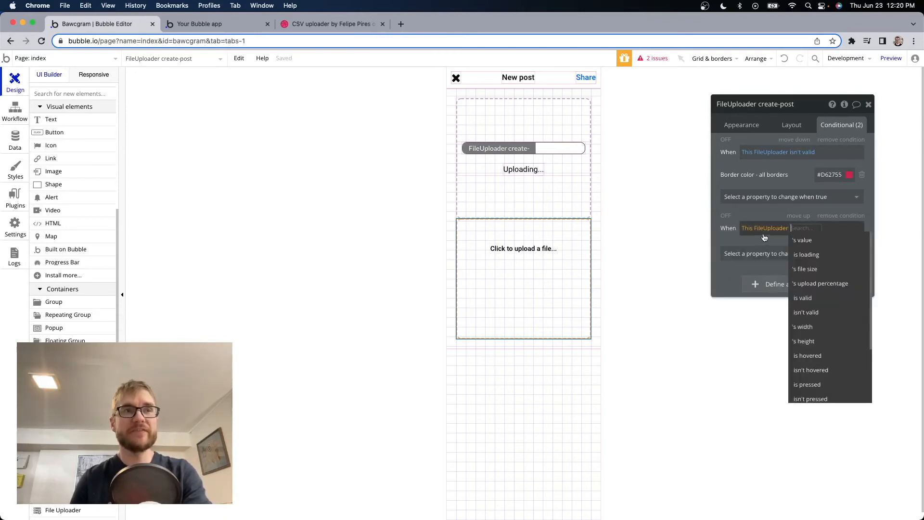
click(808, 240)
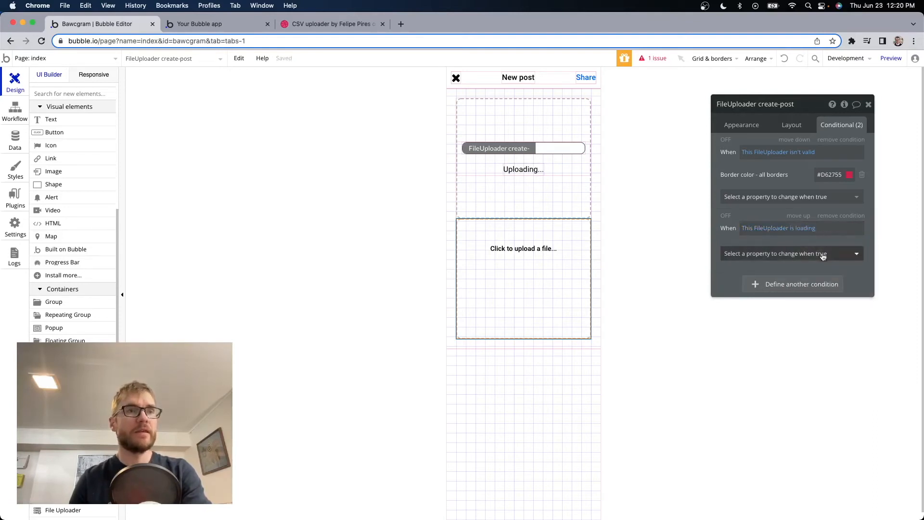
click(822, 255)
click(769, 281)
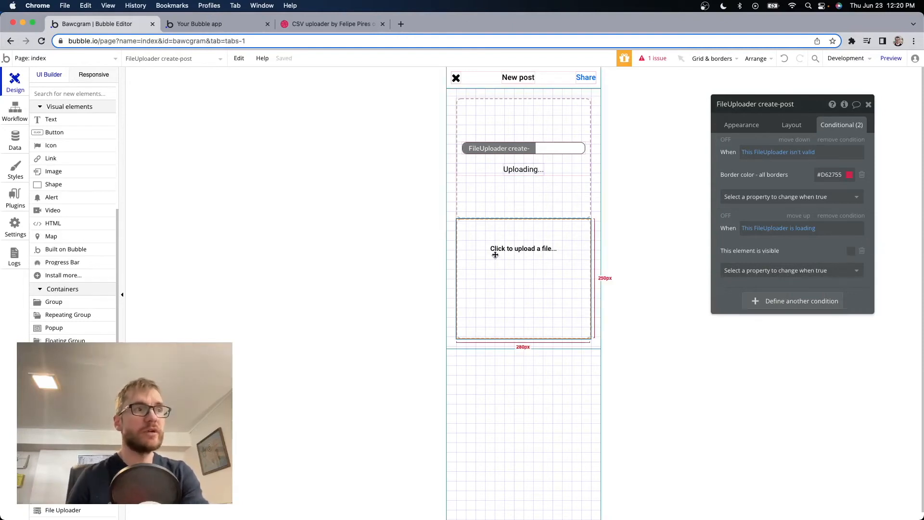
mouse_move(769, 229)
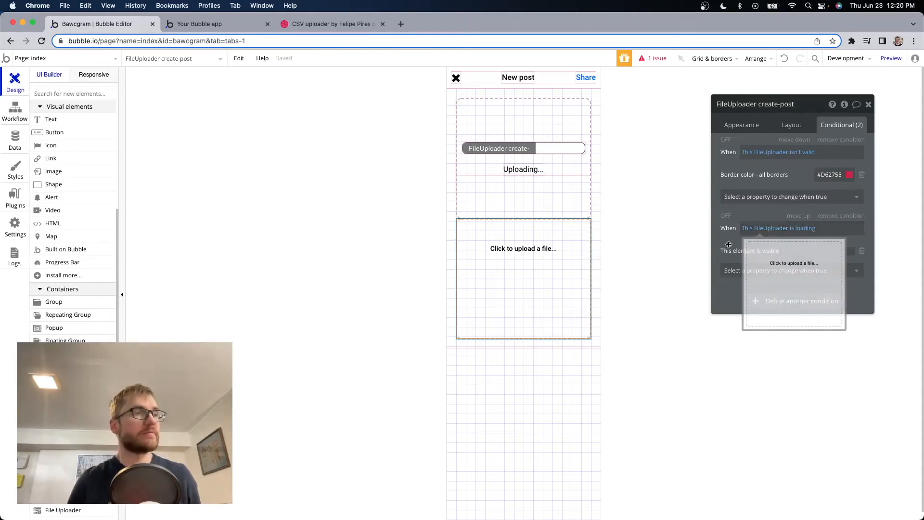
click(792, 125)
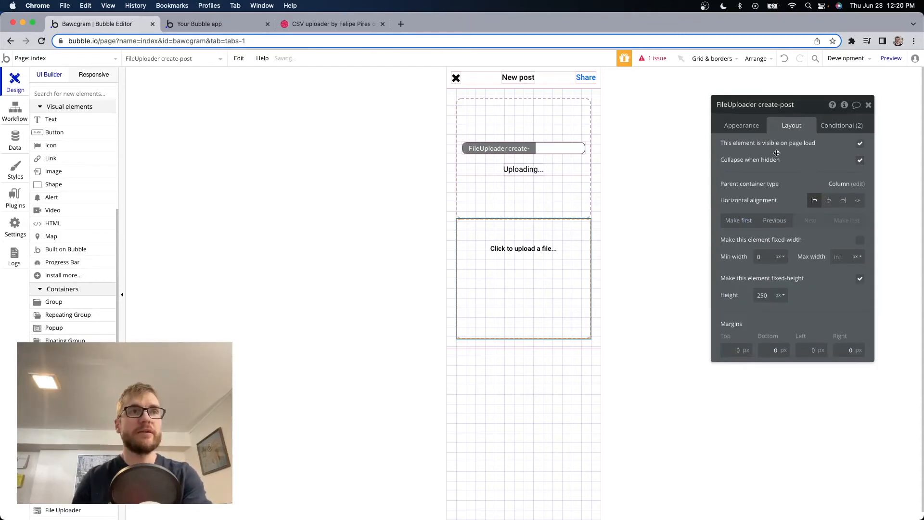
Switch to the running app preview and upload a file on the New post page to test the progress bar
click(262, 25)
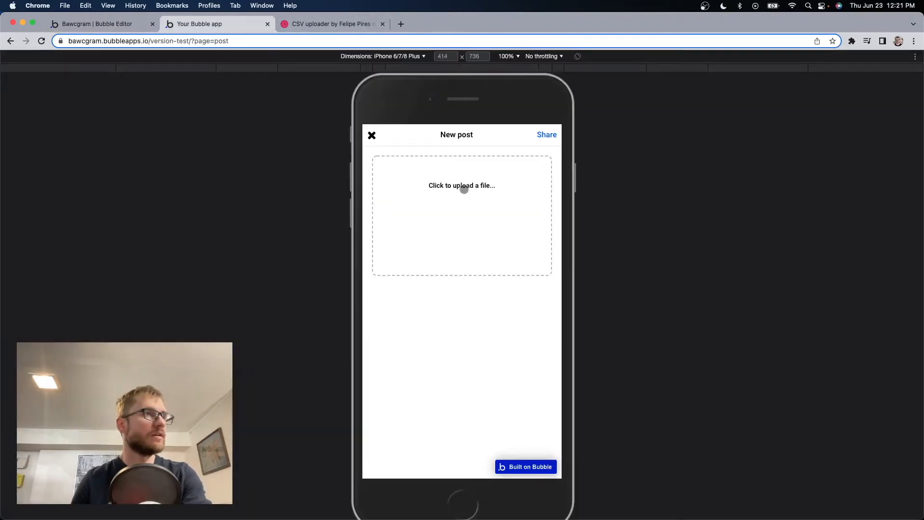
click(462, 186)
double_click(459, 176)
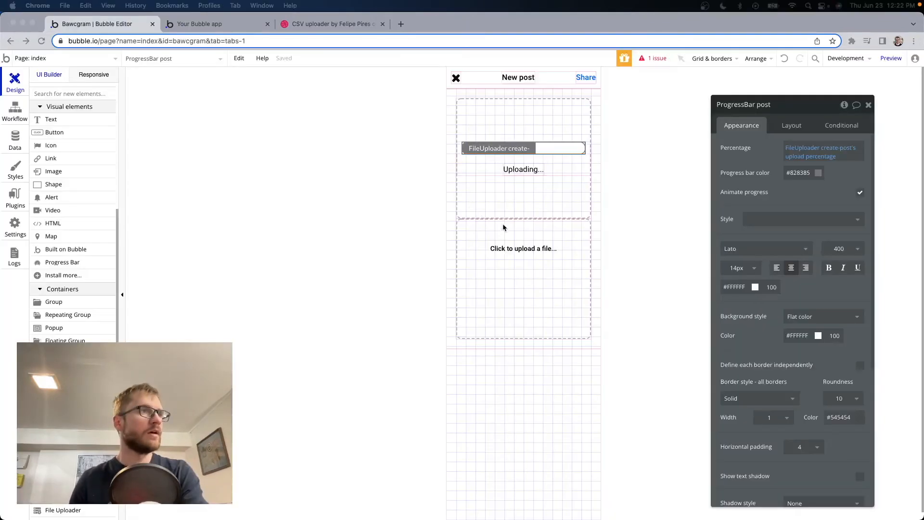
Add a condition to Group post-upload that makes it visible when FileUploader create-post's value is empty
click(457, 208)
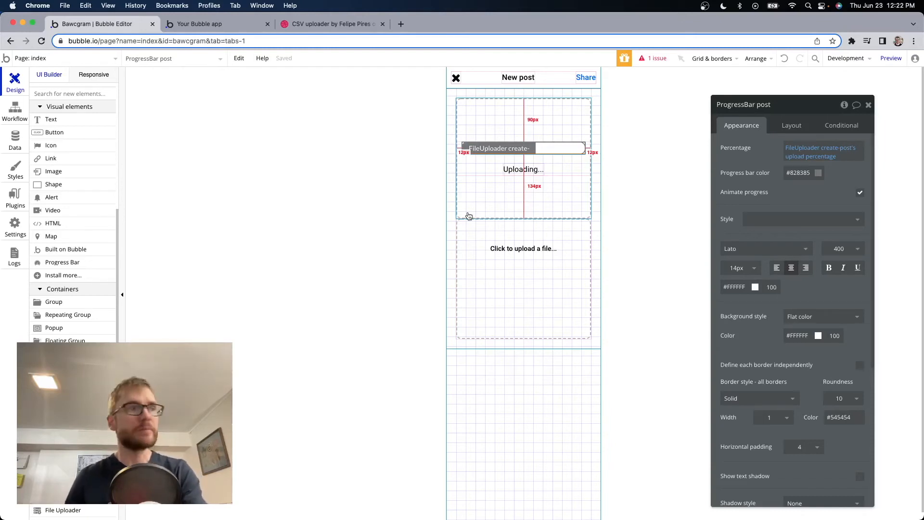
click(484, 217)
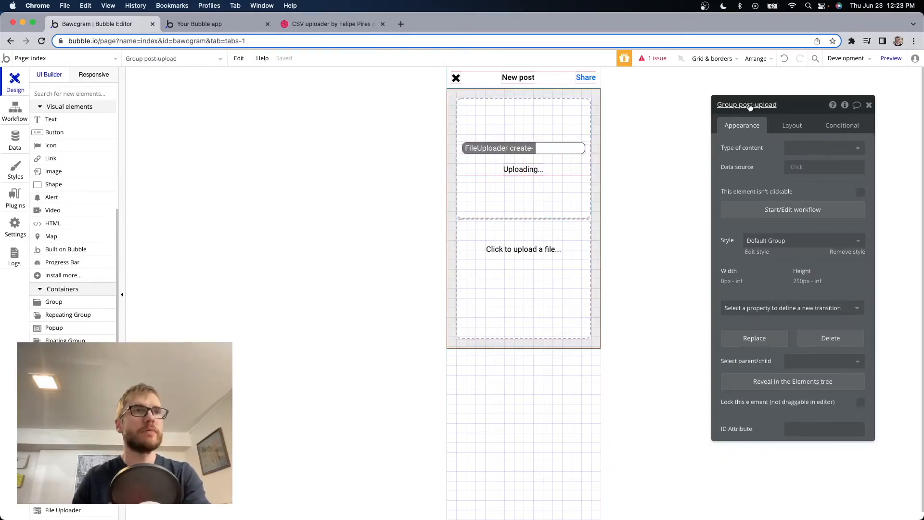
click(838, 125)
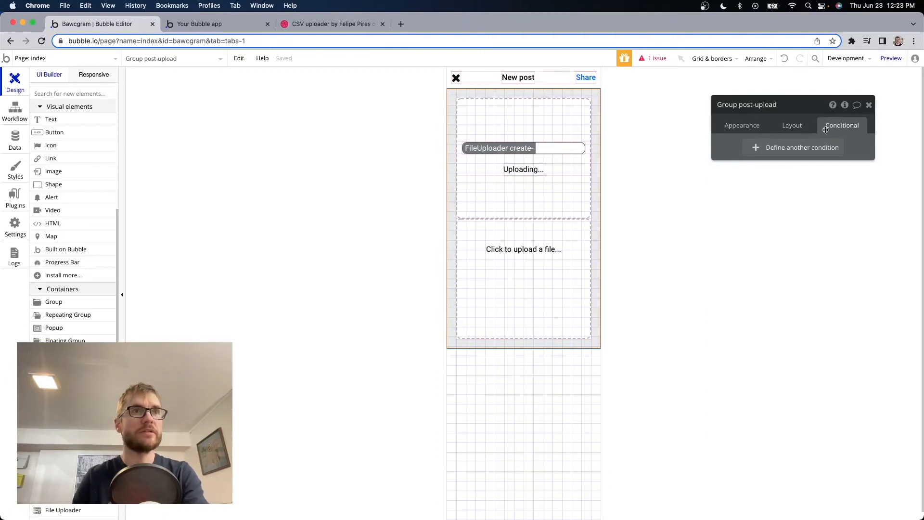
click(798, 149)
click(753, 153)
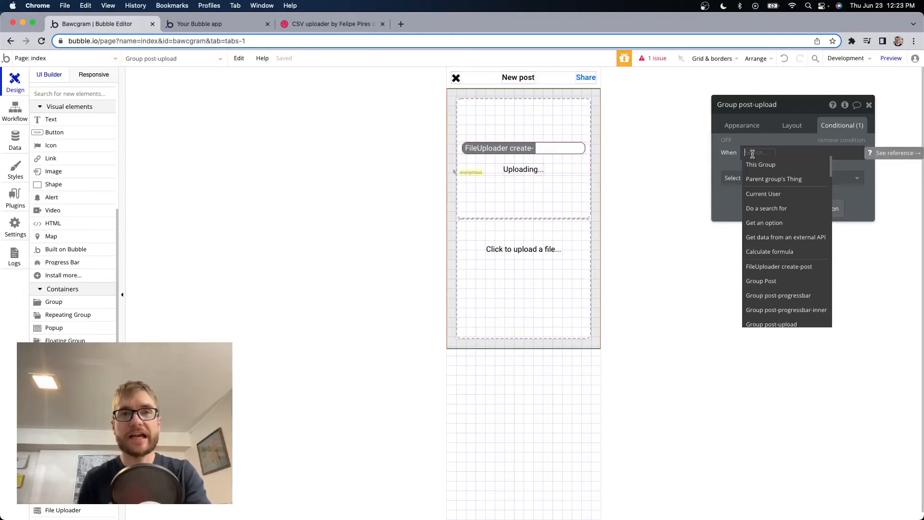
text(file)
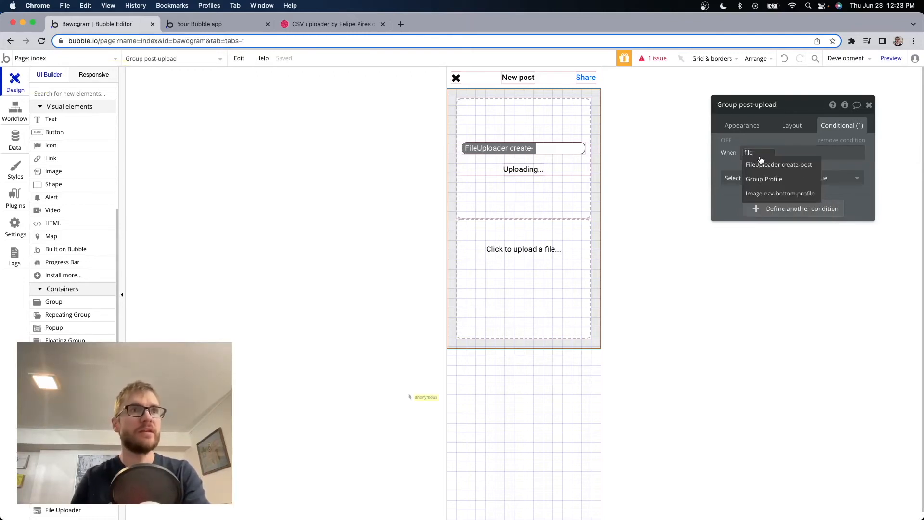
click(770, 164)
click(838, 167)
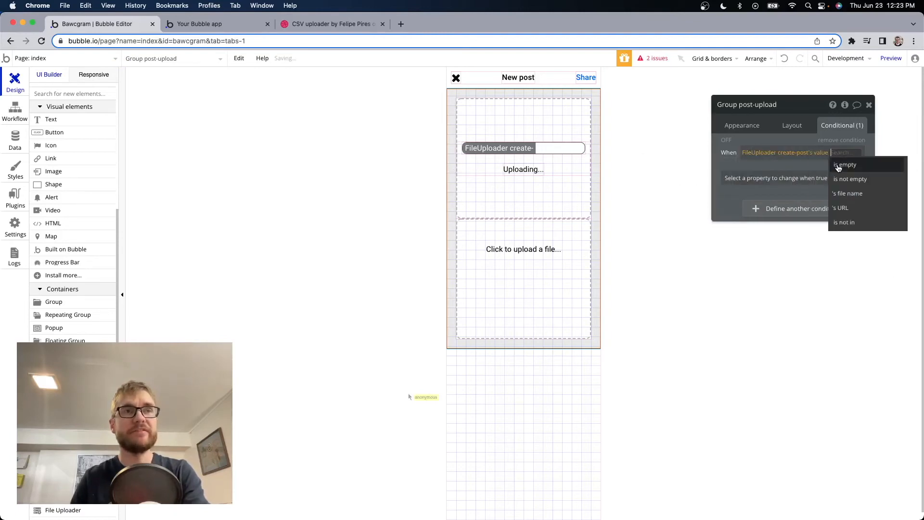
click(838, 166)
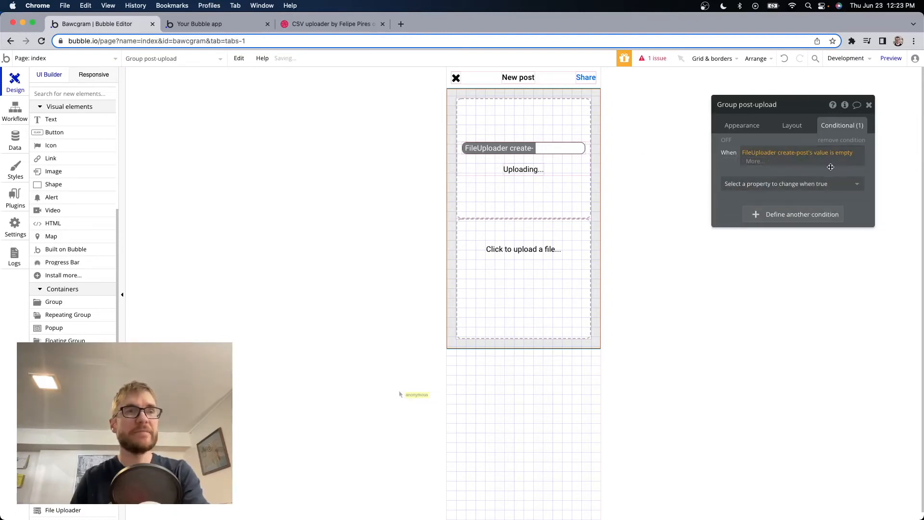
click(773, 178)
click(773, 210)
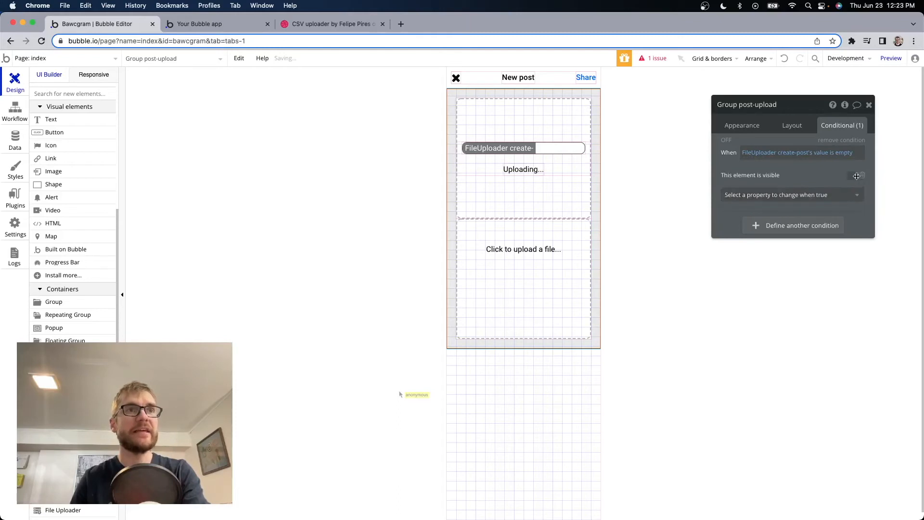
Make Group post-upload not visible on page load, have it collapse when hidden, and close its properties
click(800, 126)
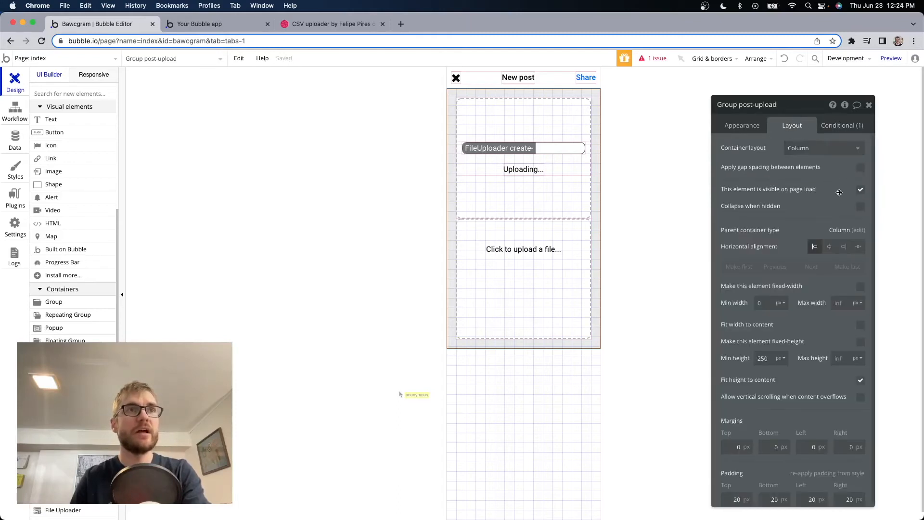
click(860, 190)
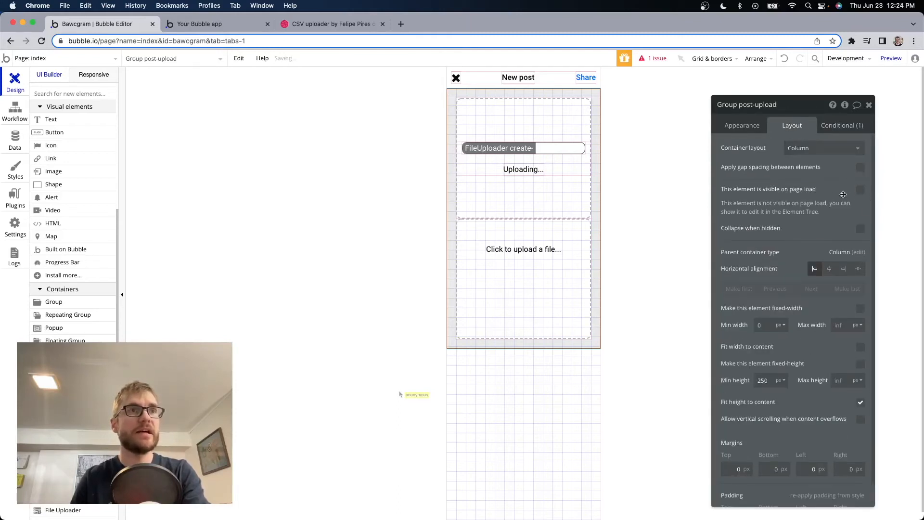
click(860, 228)
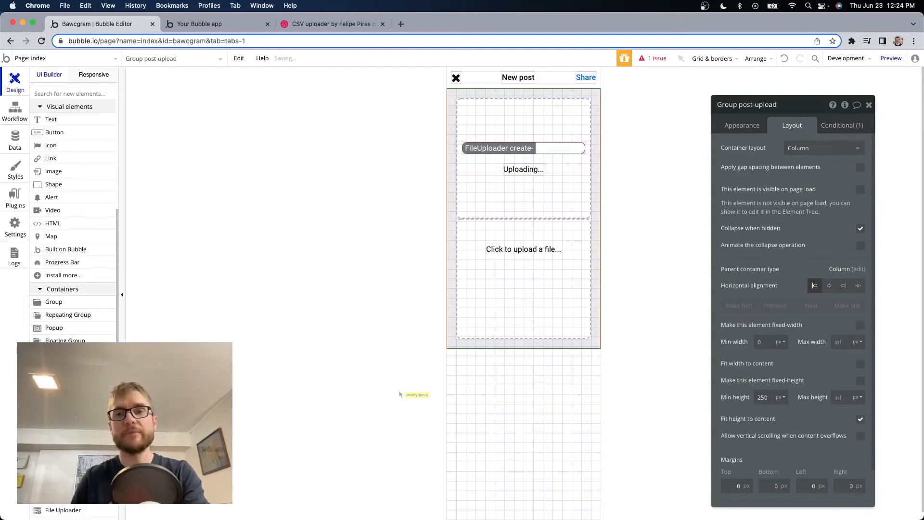
click(400, 394)
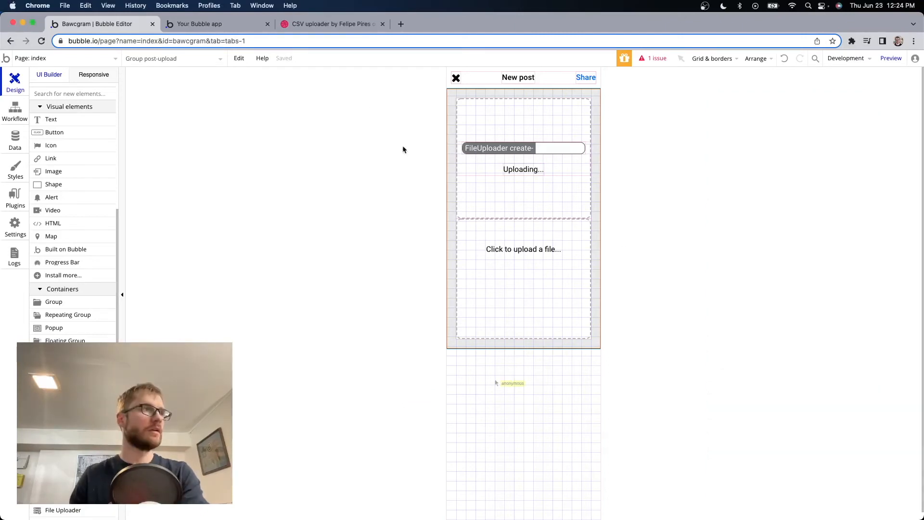
Switch to the running app preview and upload golden.daisy on the New post page to test hiding the upload group
click(221, 23)
click(452, 131)
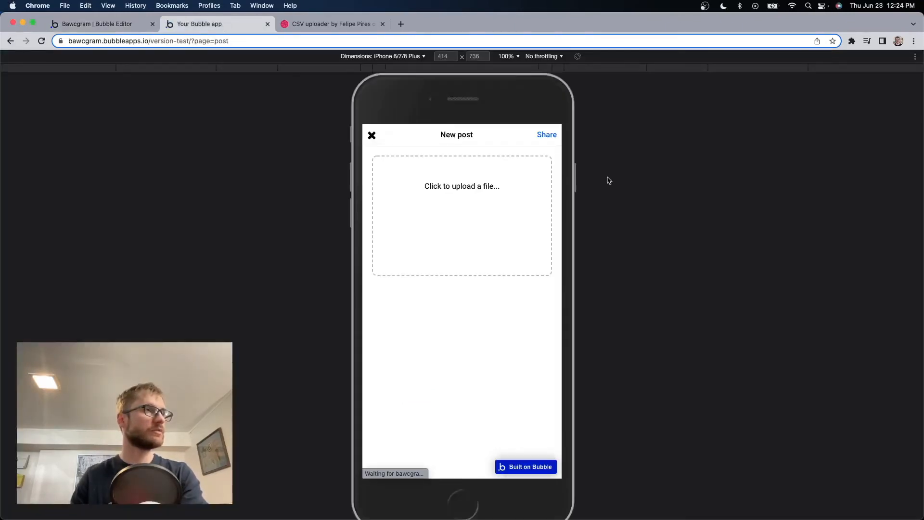
click(465, 188)
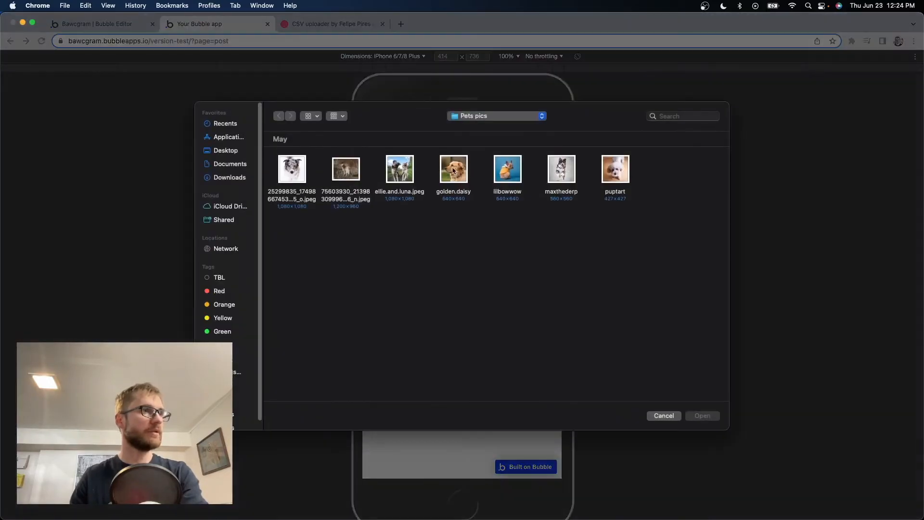
double_click(452, 168)
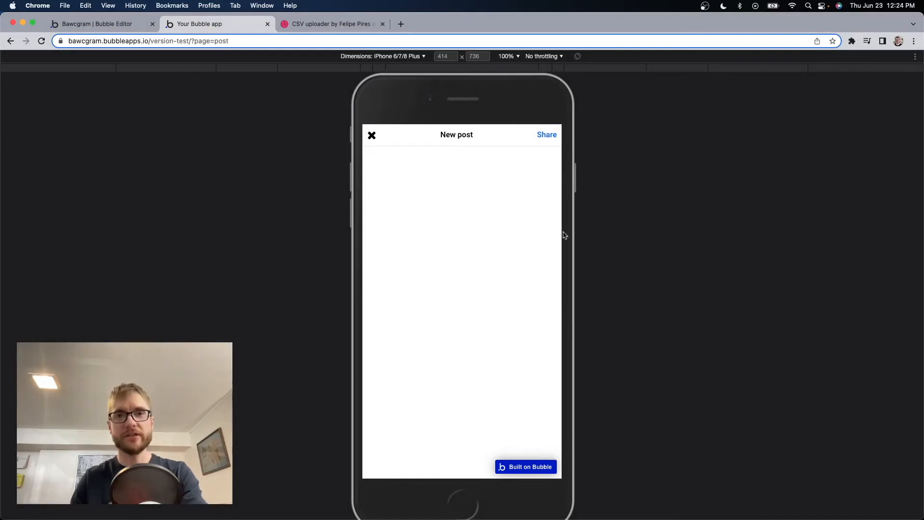
Switch back to the Bubble editor and add a 400 by 250 px group below the upload area in the New post section
click(143, 20)
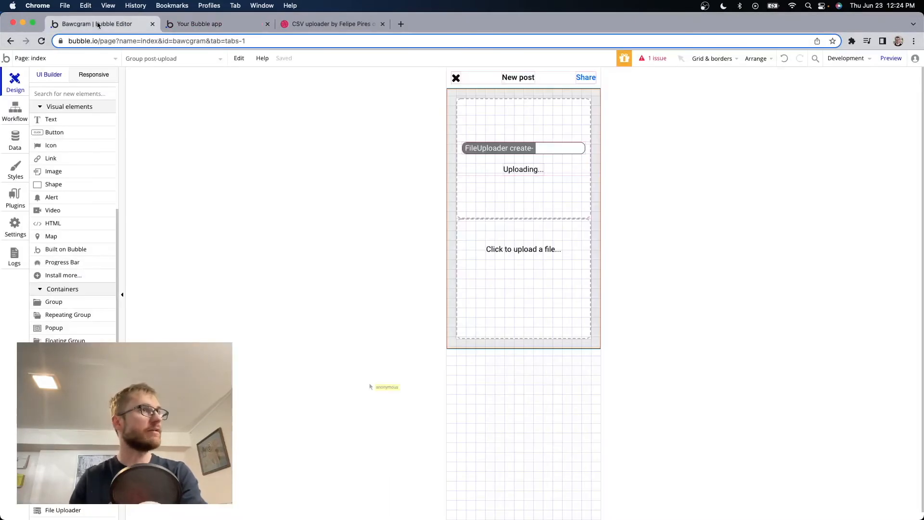
click(504, 385)
click(484, 329)
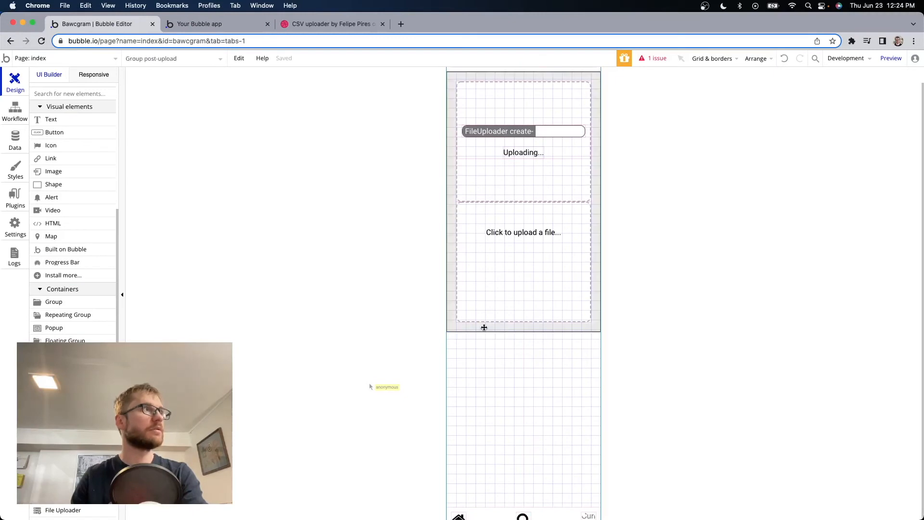
right_click(484, 327)
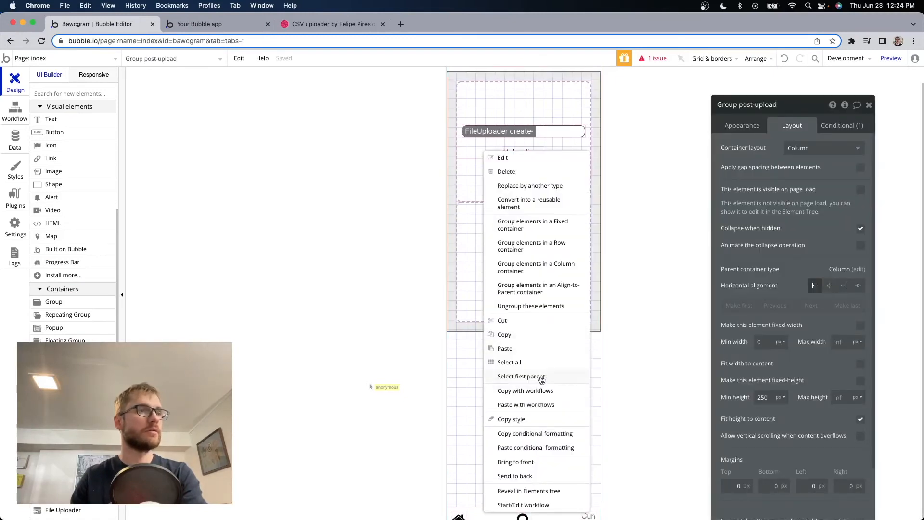
click(521, 376)
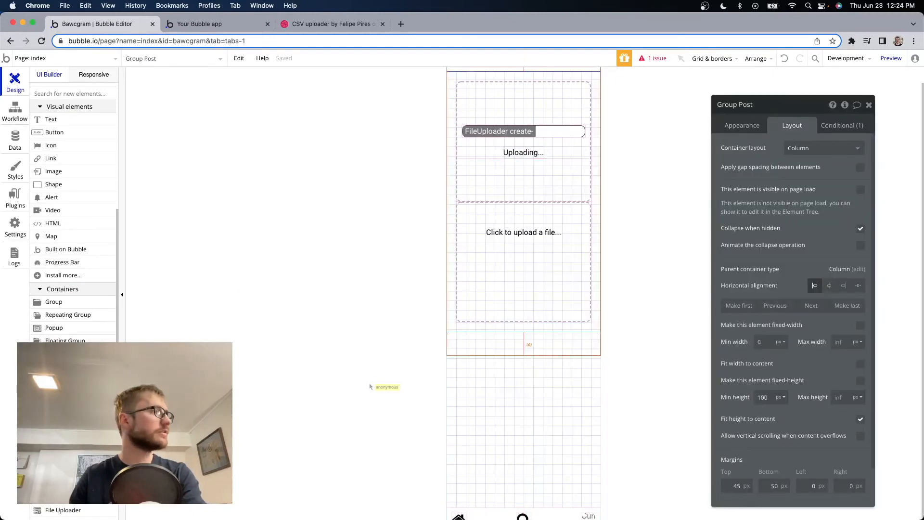
scroll(75, 265, down, 5)
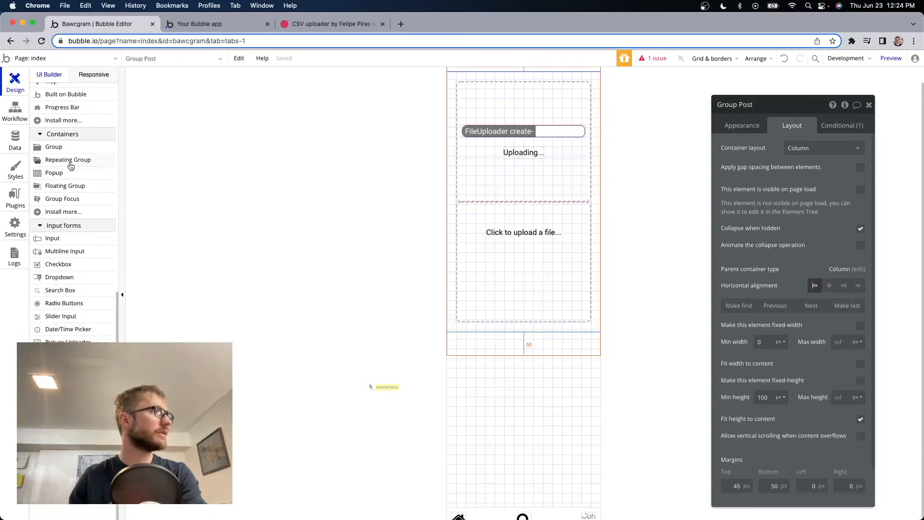
click(69, 150)
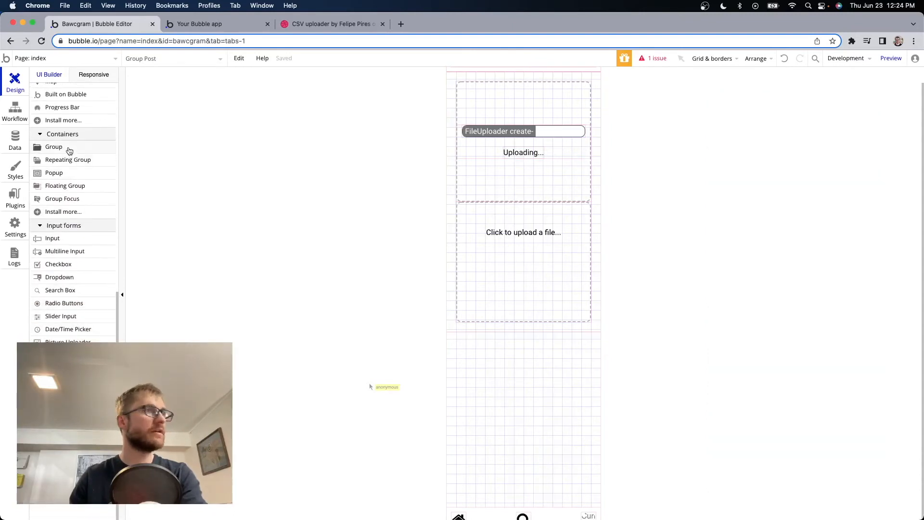
click(470, 324)
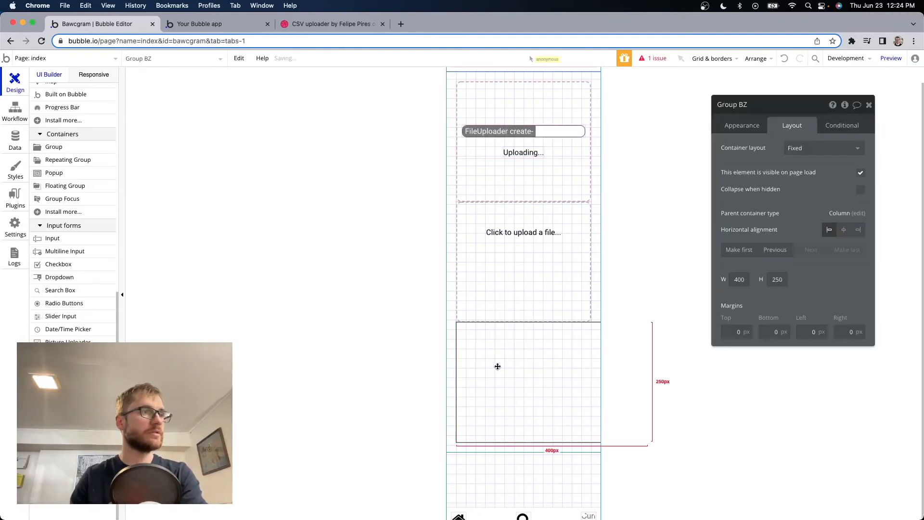
Move the new group out of Group post-upload so it sits directly inside Group Post, above Group post-upload
scroll(72, 203, up, 10)
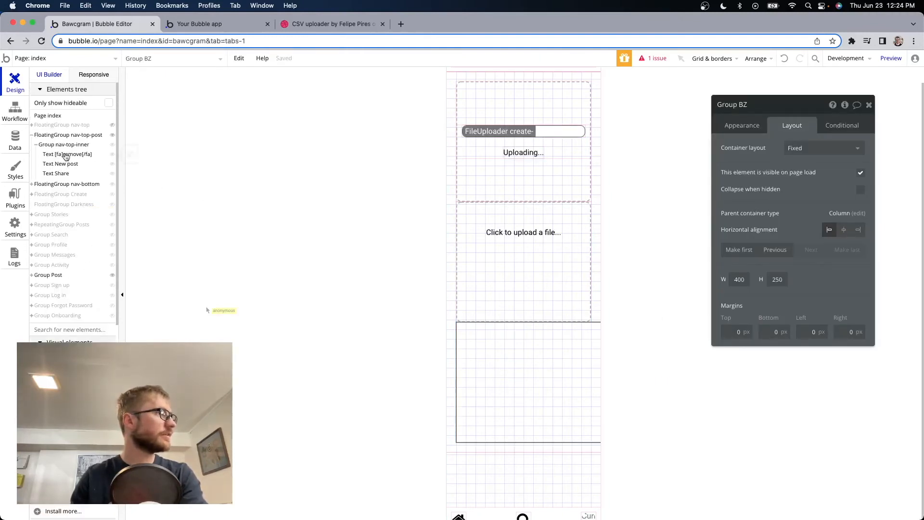
click(32, 275)
click(36, 285)
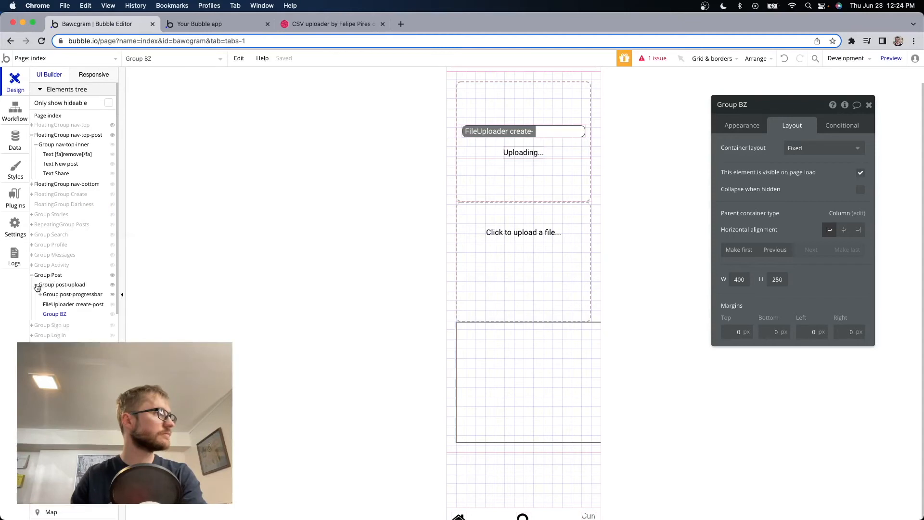
mouse_move(54, 288)
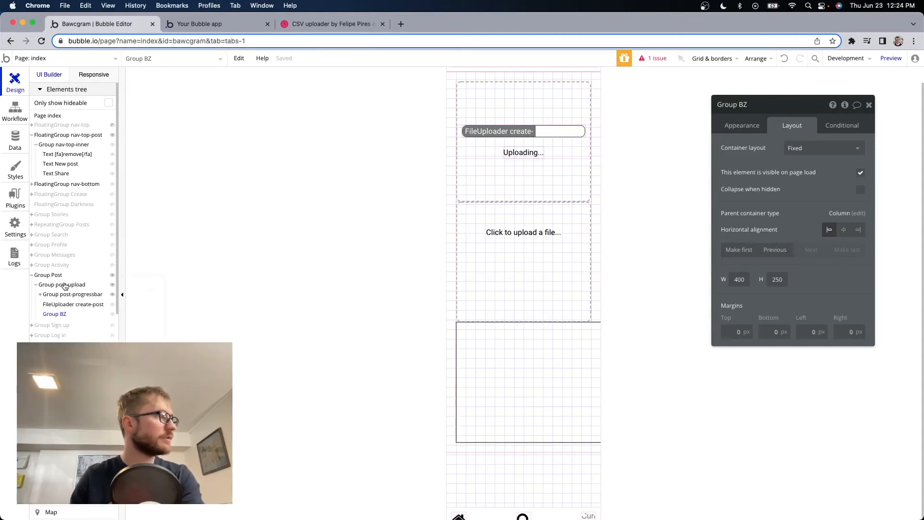
drag(60, 315, 55, 278)
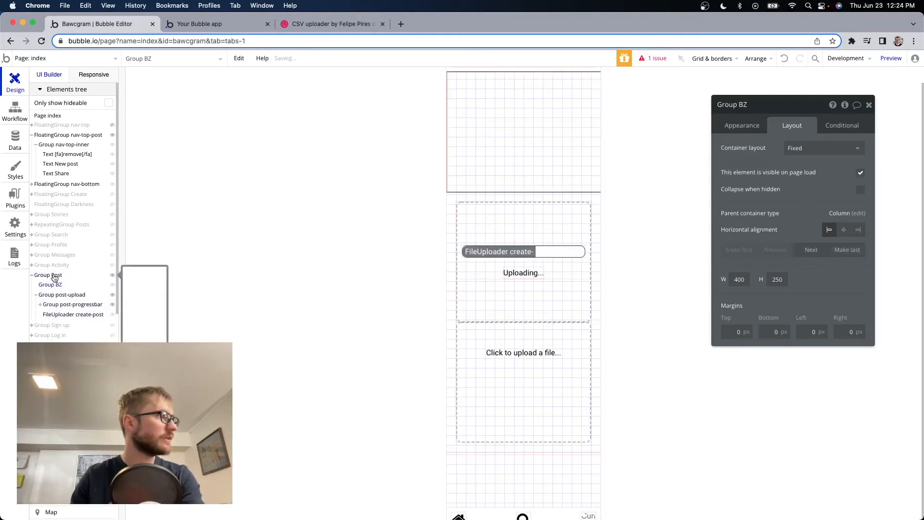
Rename the new group as Group post-uploaded
click(772, 105)
key(BackSpace)
key(BackSpace)
text(post-up)
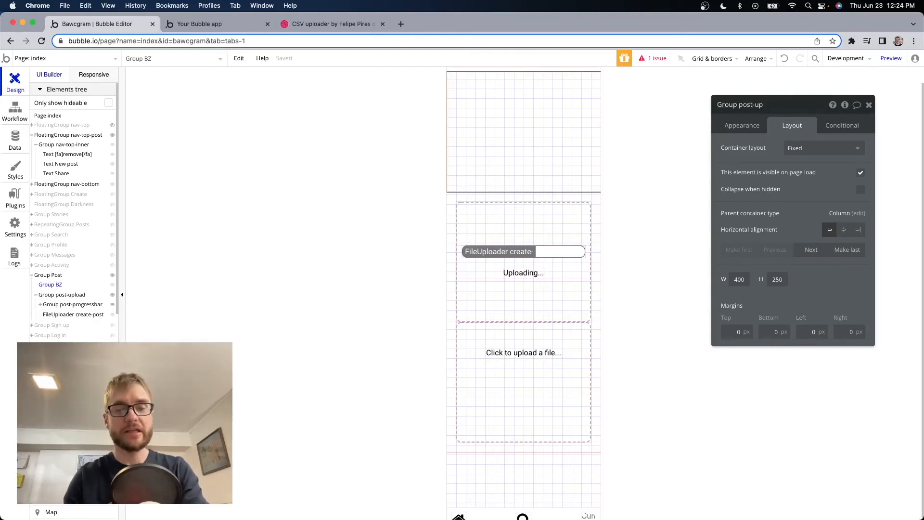
text(loaded)
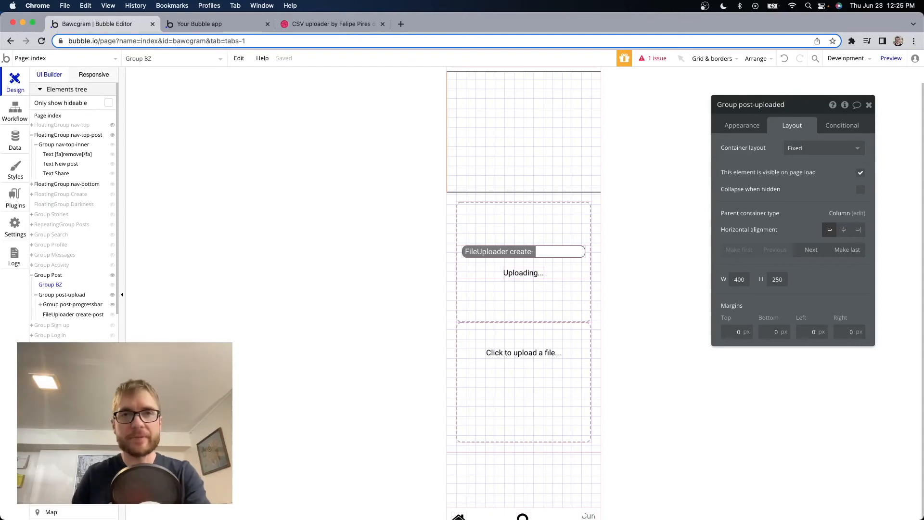
Add a condition to Group post-uploaded that makes it visible when FileUploader create-post's value is not empty
click(841, 125)
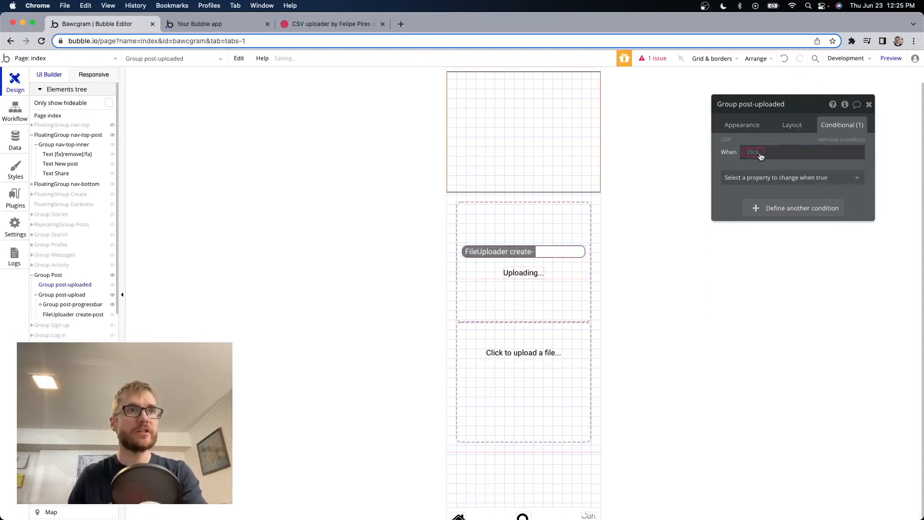
click(759, 153)
text(file)
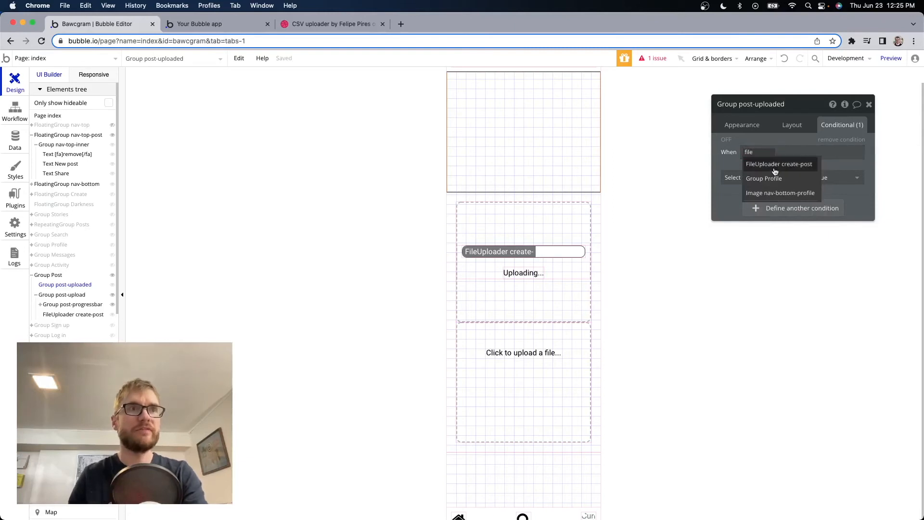
click(776, 164)
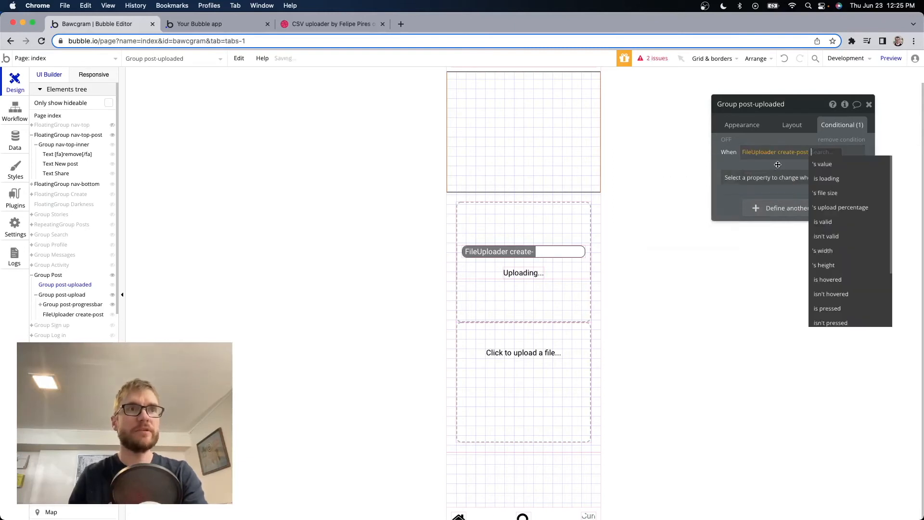
click(821, 164)
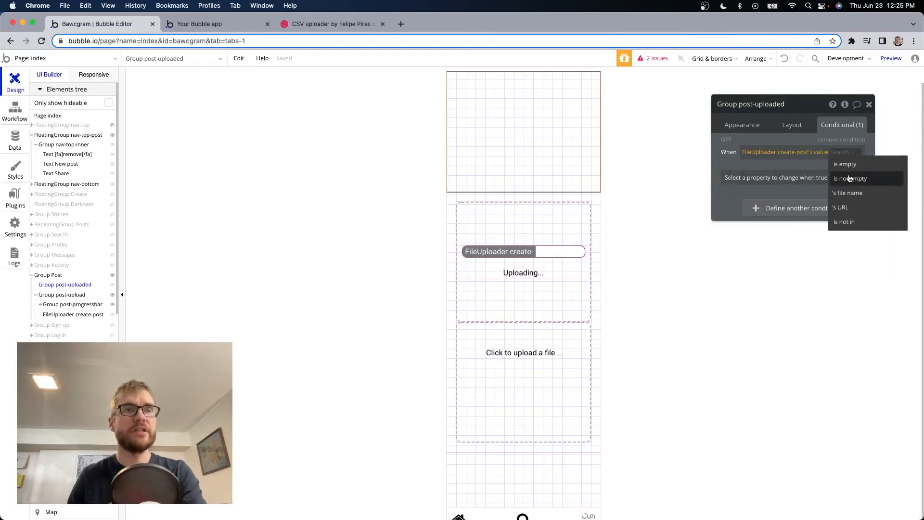
click(849, 179)
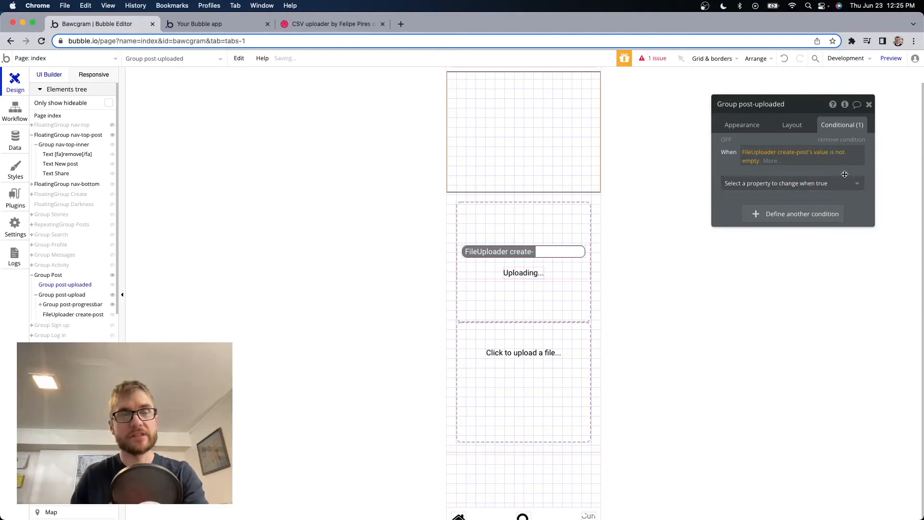
click(836, 187)
click(819, 211)
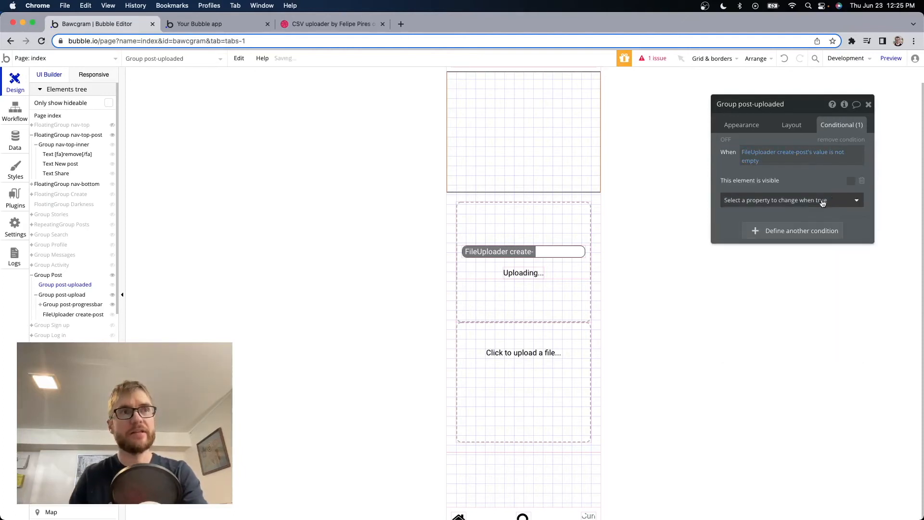
click(851, 183)
Give Group post-uploaded a Column layout, make it not visible on page load, and have it collapse when hidden
click(792, 124)
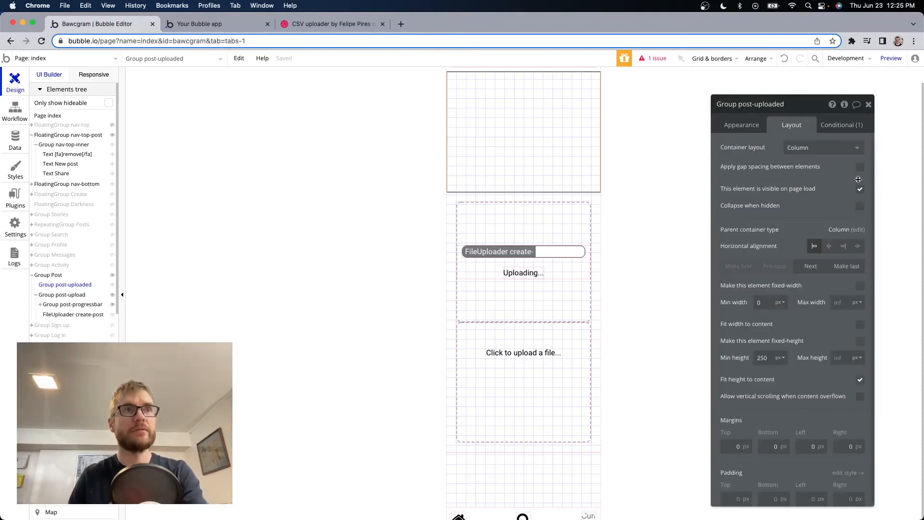
click(859, 189)
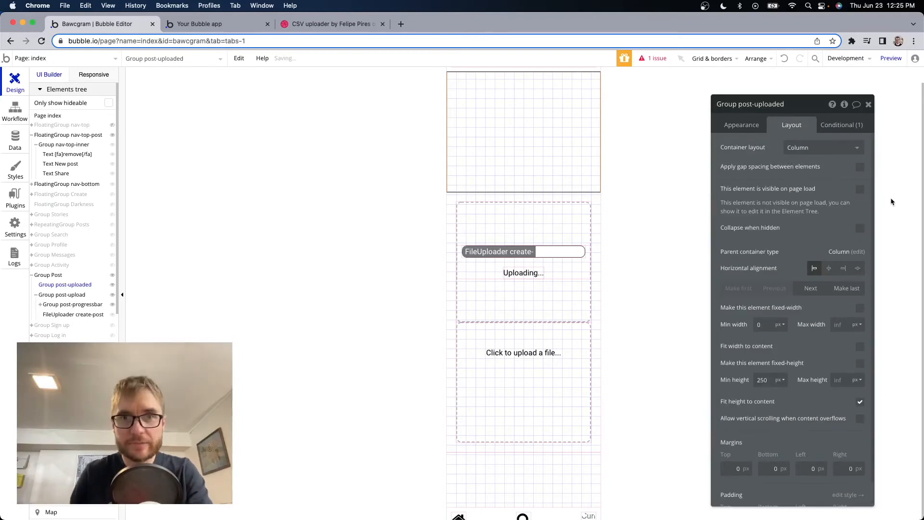
click(859, 228)
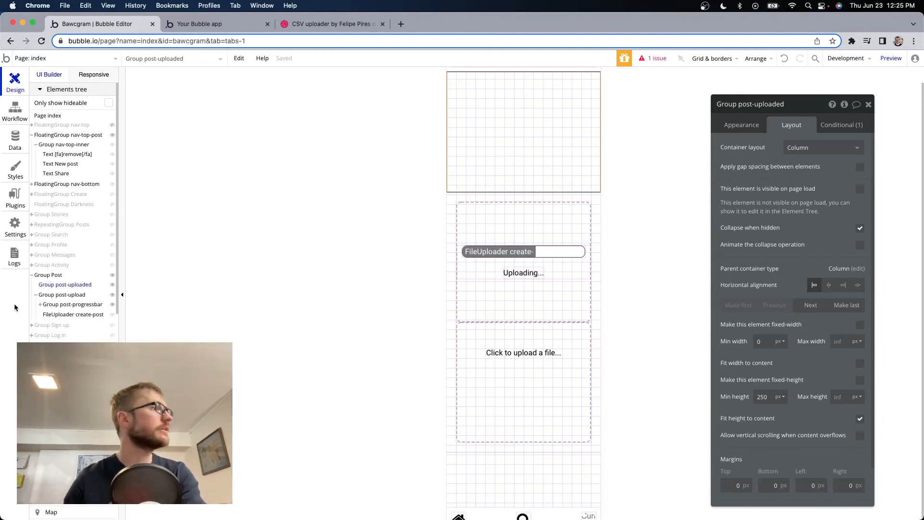
Place an image element inside Group post-uploaded and name it Image create-post-preview
scroll(107, 301, down, 1)
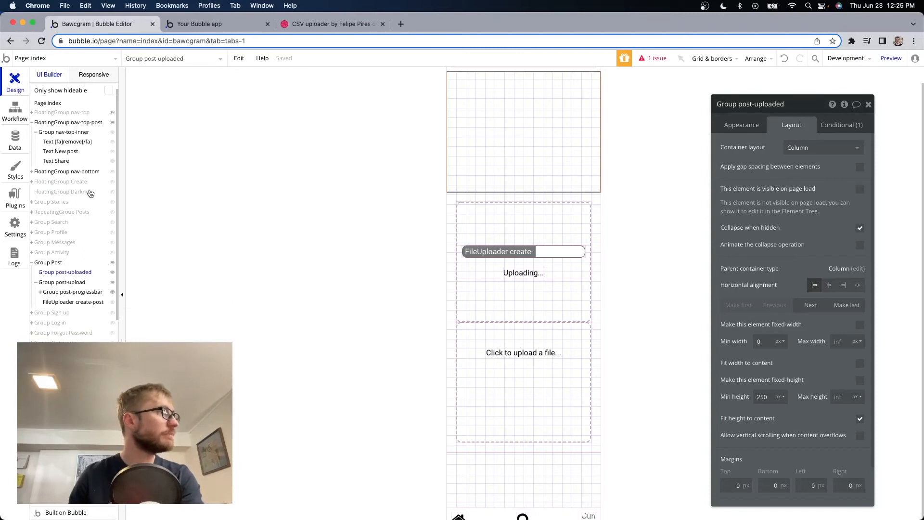
scroll(73, 285, down, 15)
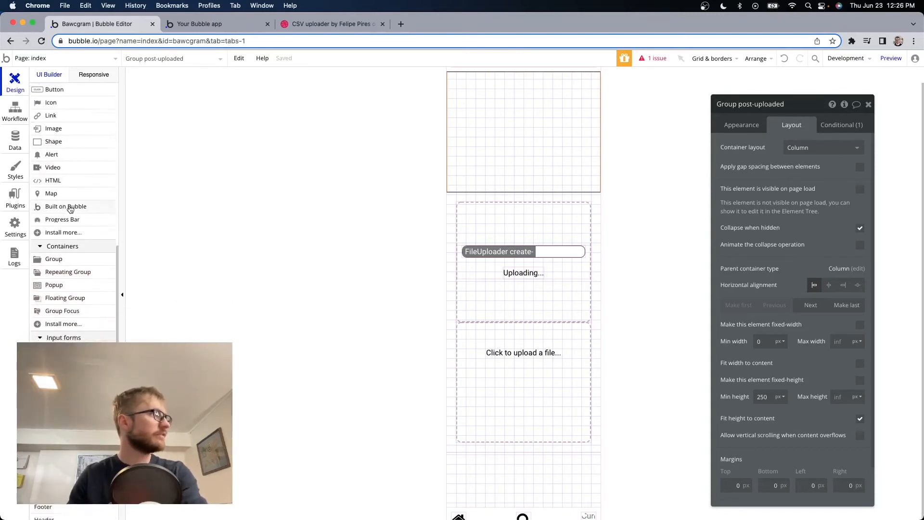
scroll(100, 165, up, 1)
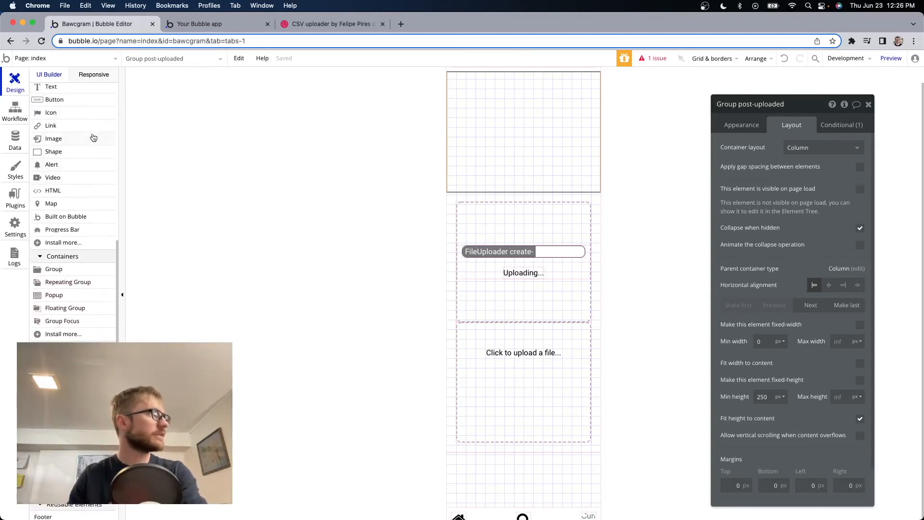
click(59, 140)
click(472, 103)
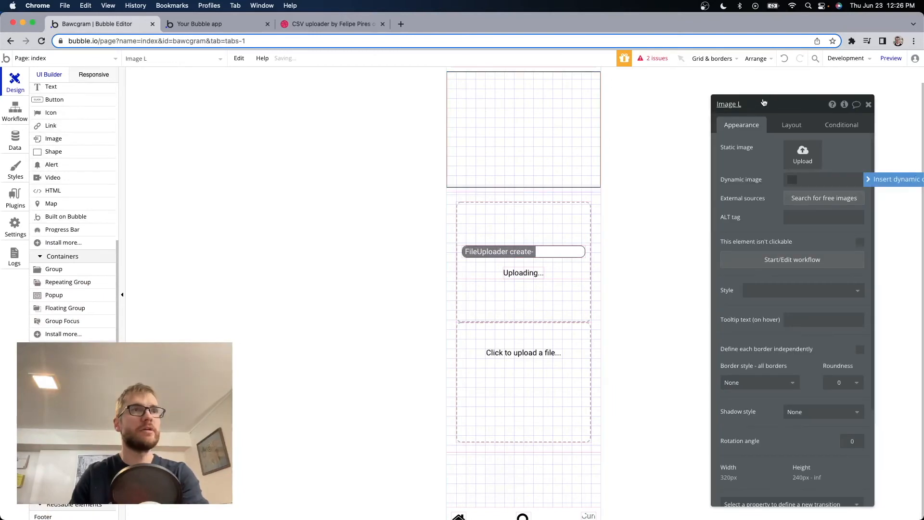
click(755, 105)
key(BackSpace)
text(create-post-preview)
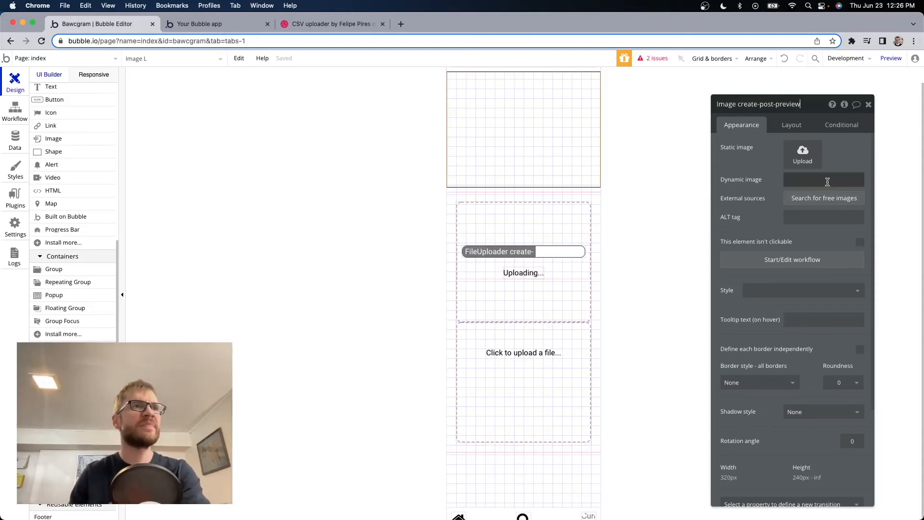
Set the dynamic image source of Image create-post-preview to FileUploader create-post's value
click(825, 183)
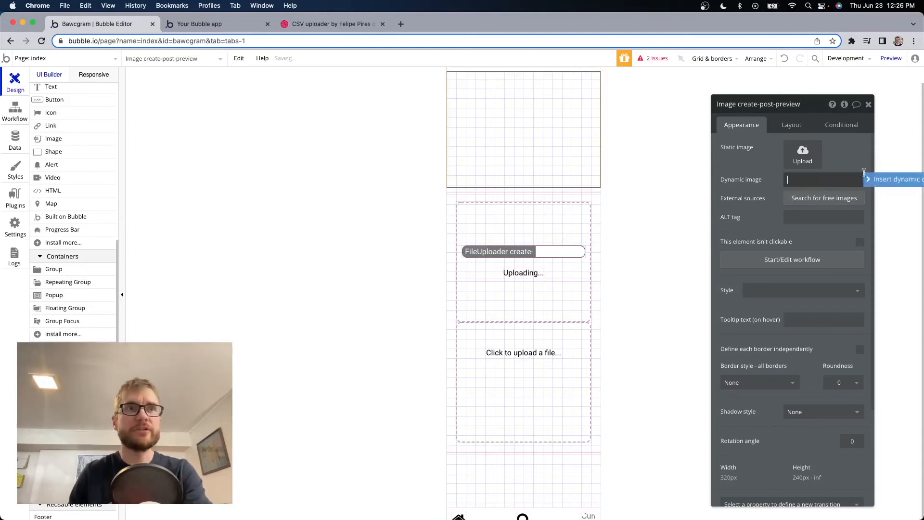
click(890, 179)
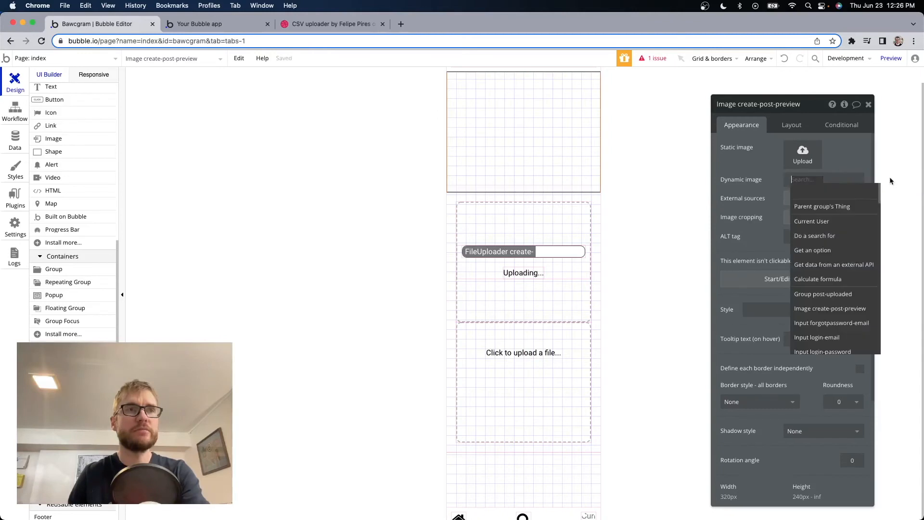
text(fi)
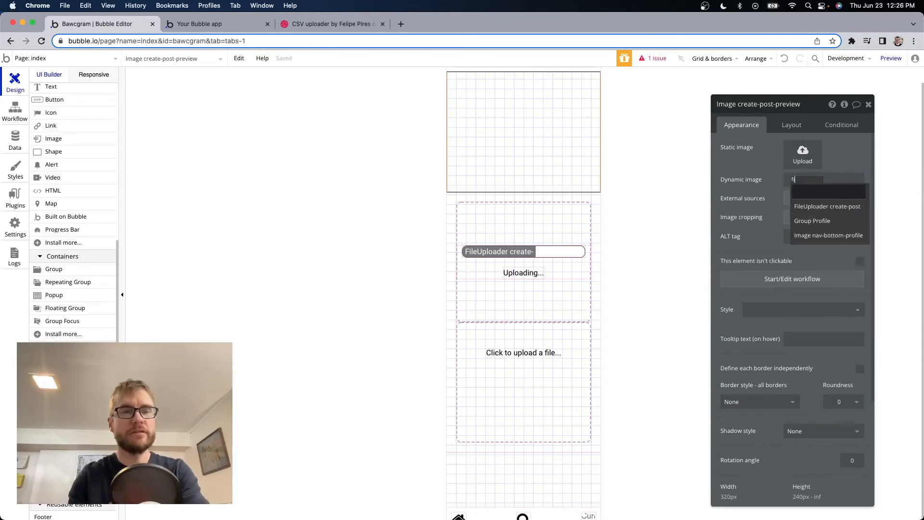
text(le)
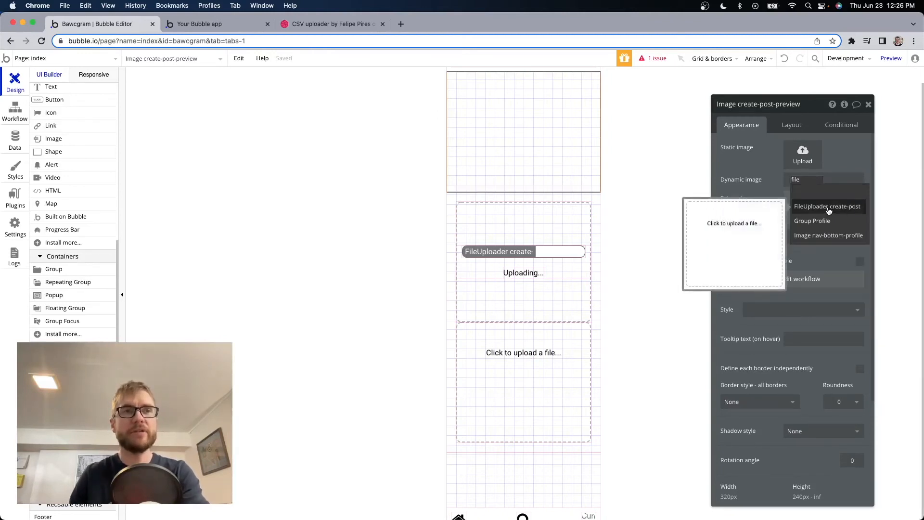
click(827, 206)
click(825, 205)
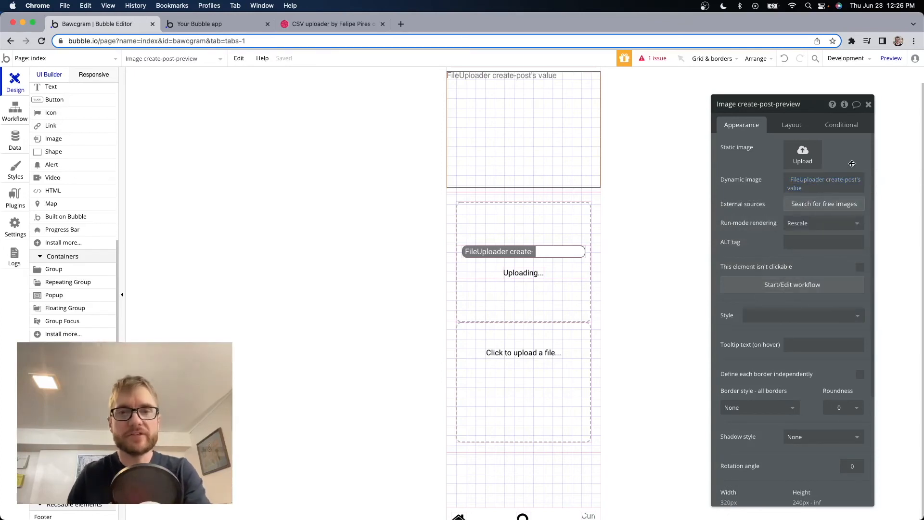
Set the run-mode rendering of Image create-post-preview to Stretch
click(514, 136)
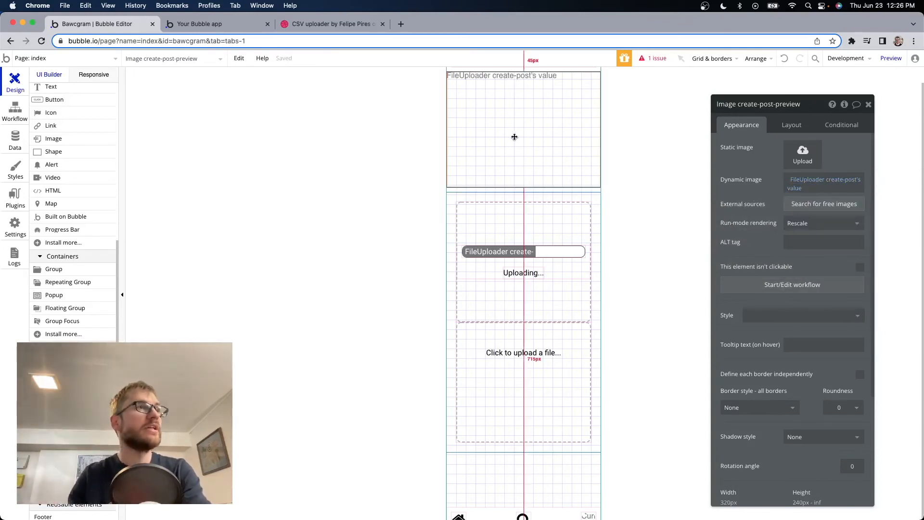
drag(551, 152, 571, 173)
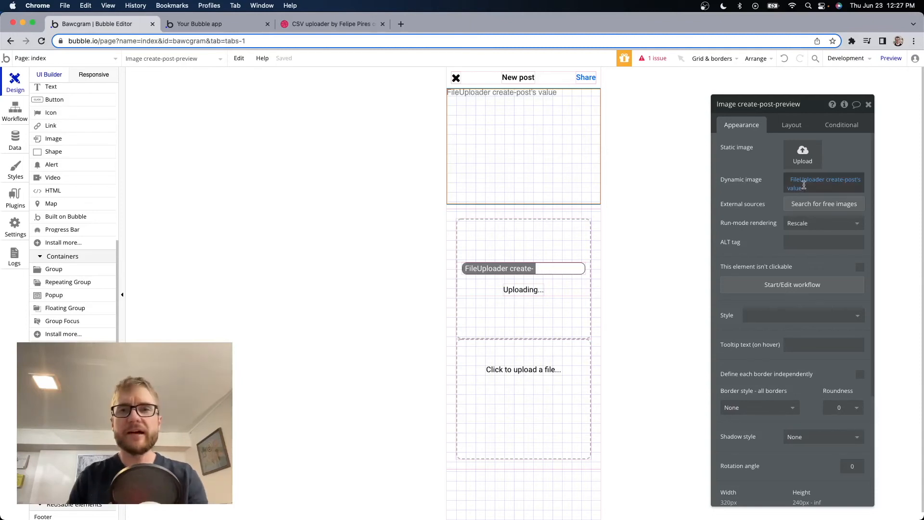
scroll(803, 188, down, 1)
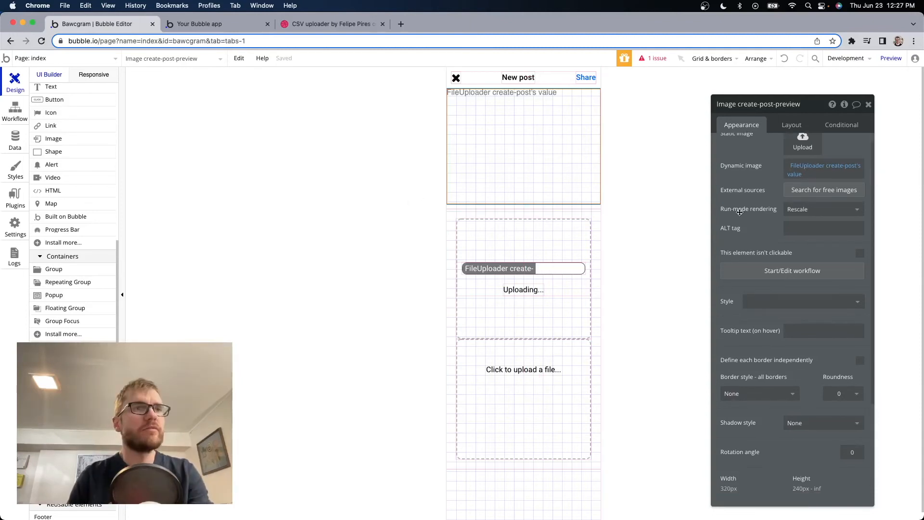
click(820, 210)
click(814, 224)
scroll(794, 248, down, 3)
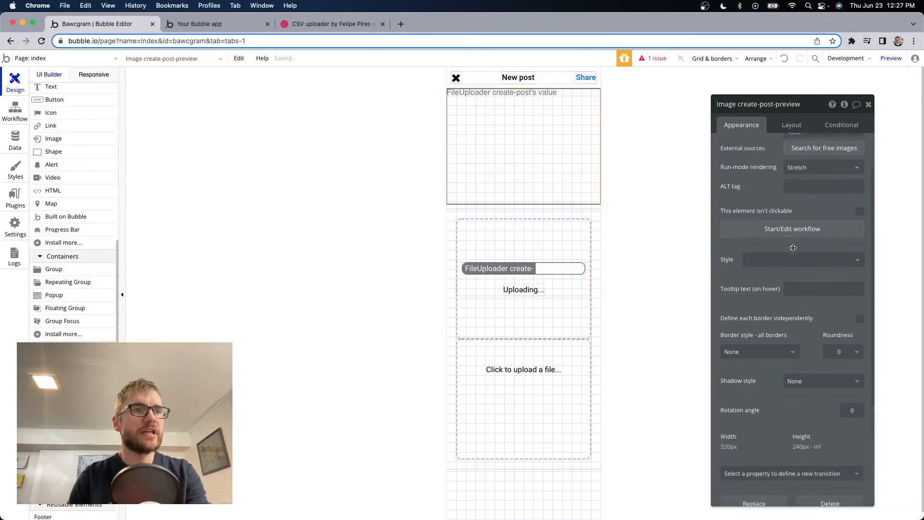
scroll(793, 248, down, 1)
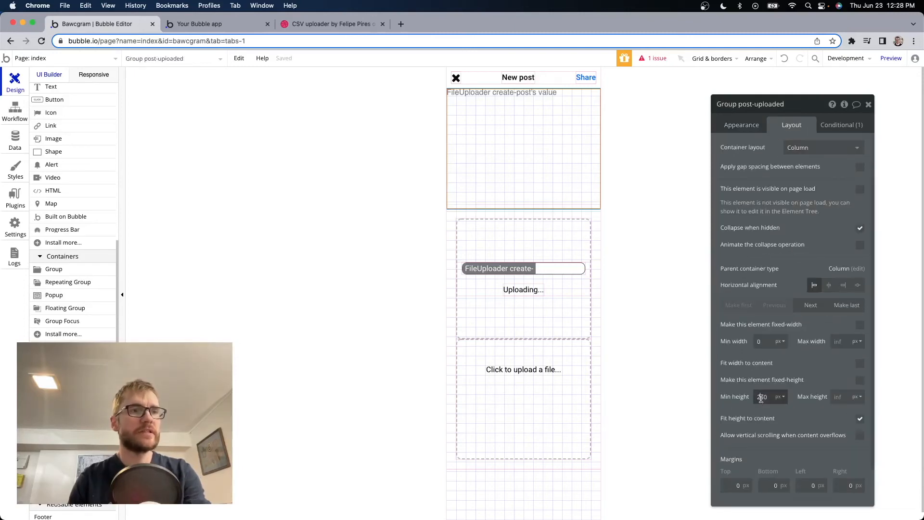
Set the minimum height of both Group post-uploaded and Group post-upload to 0 px
text(0)
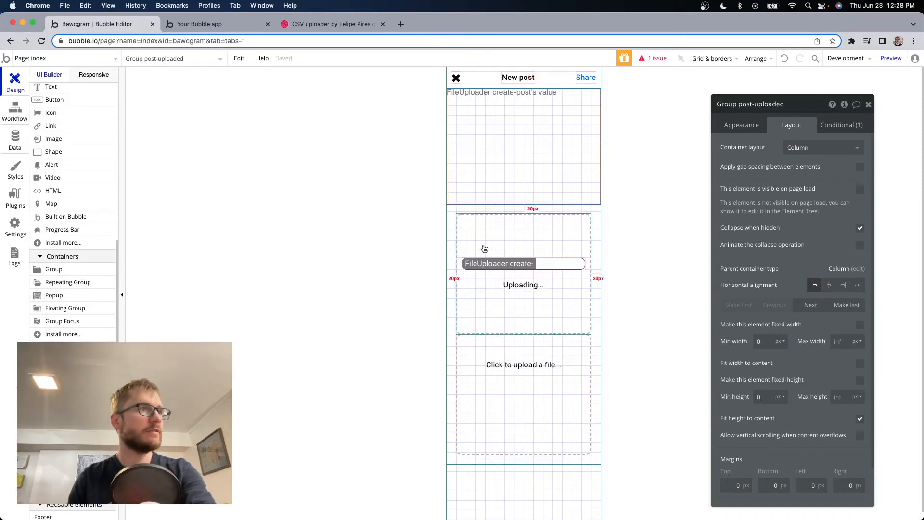
click(451, 255)
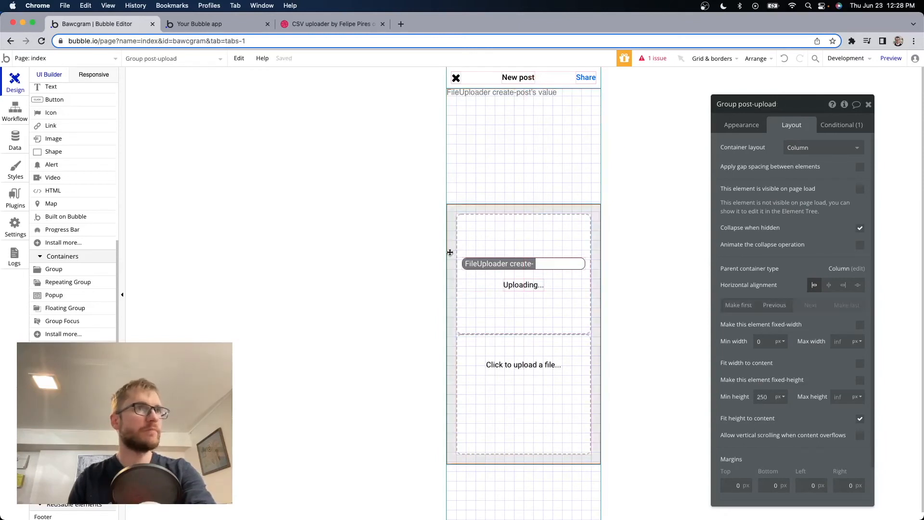
double_click(762, 396)
text(0)
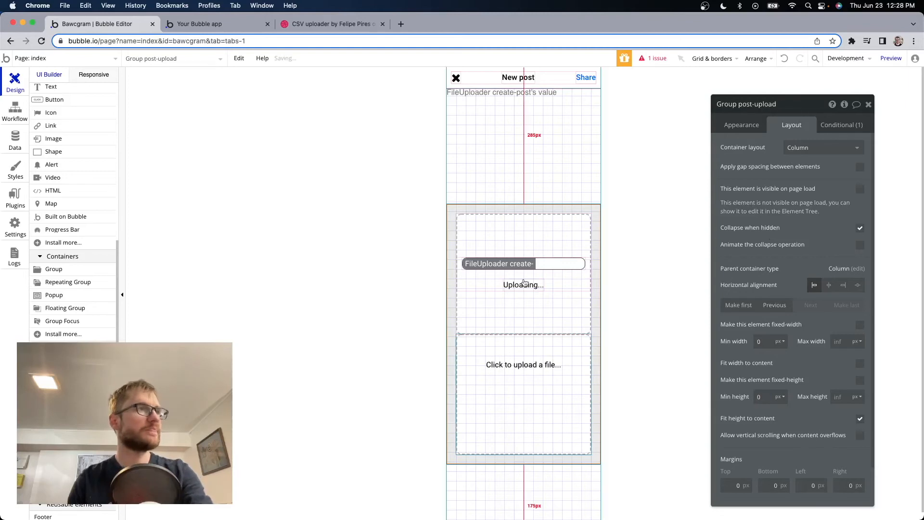
Select the parent of Group post-upload, Group Post, and set its minimum height to 0 px
right_click(451, 210)
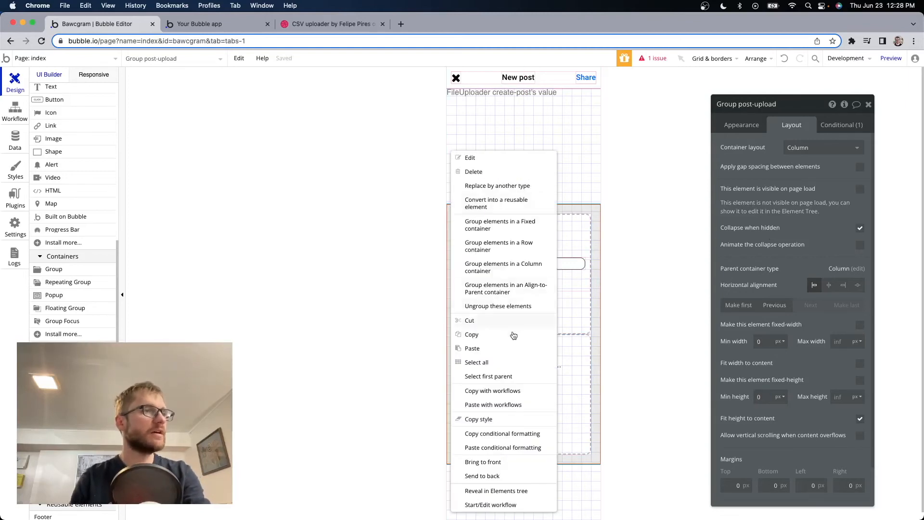
click(499, 376)
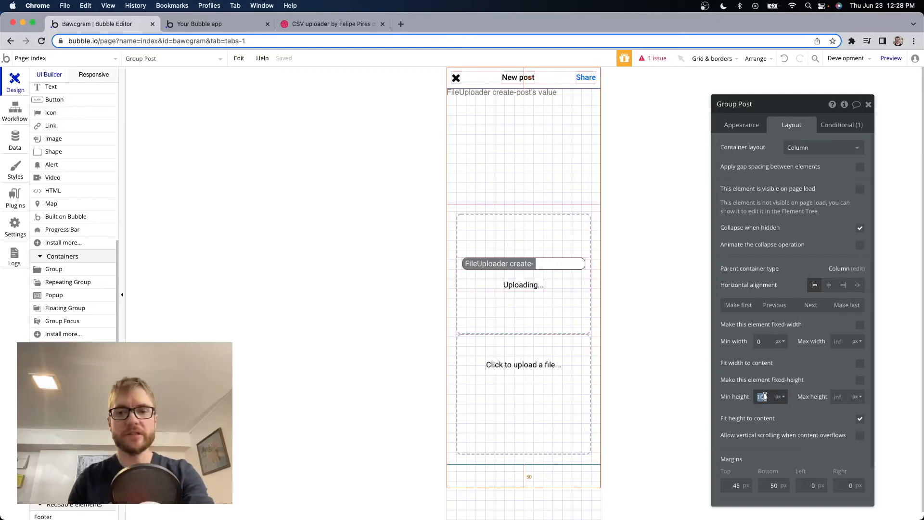
text(0)
Reload the running app preview and test the New post uploader with the golden.daisy picture
key(ctrl+Tab)
key(super+r)
click(461, 189)
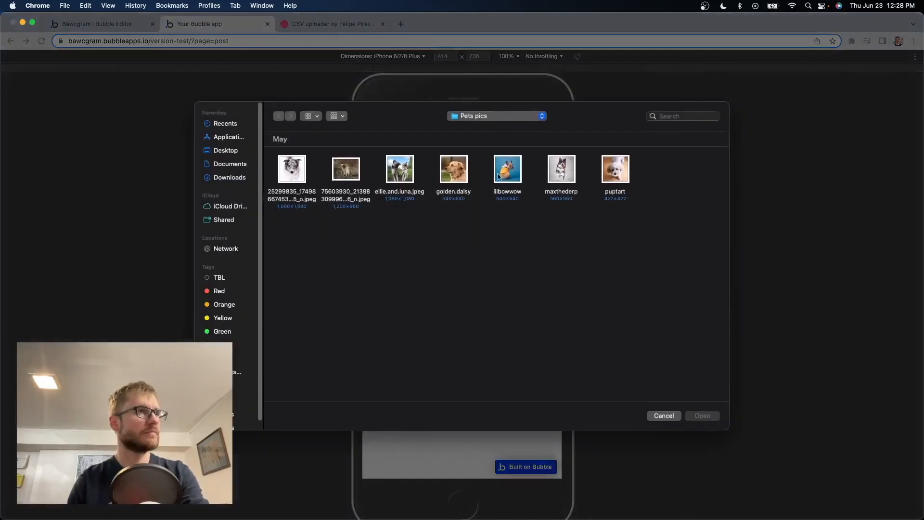
double_click(461, 169)
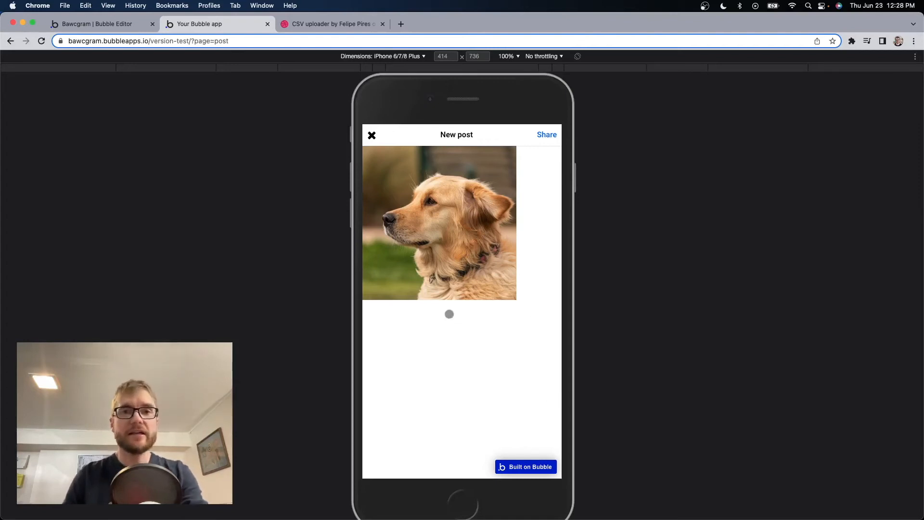
Back in the Bubble editor, remove Image create-post-preview's fixed width, set its min width to 0 and min height to 250 px, and check the preview
click(106, 23)
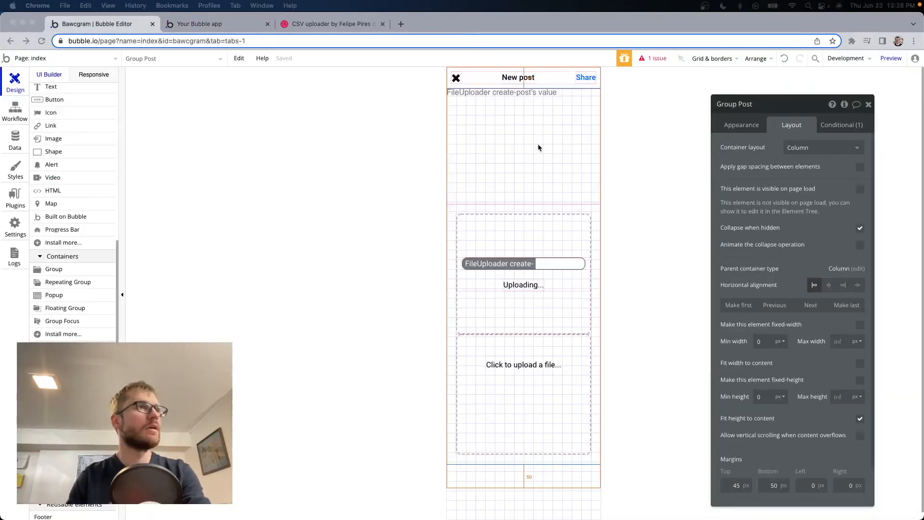
click(538, 143)
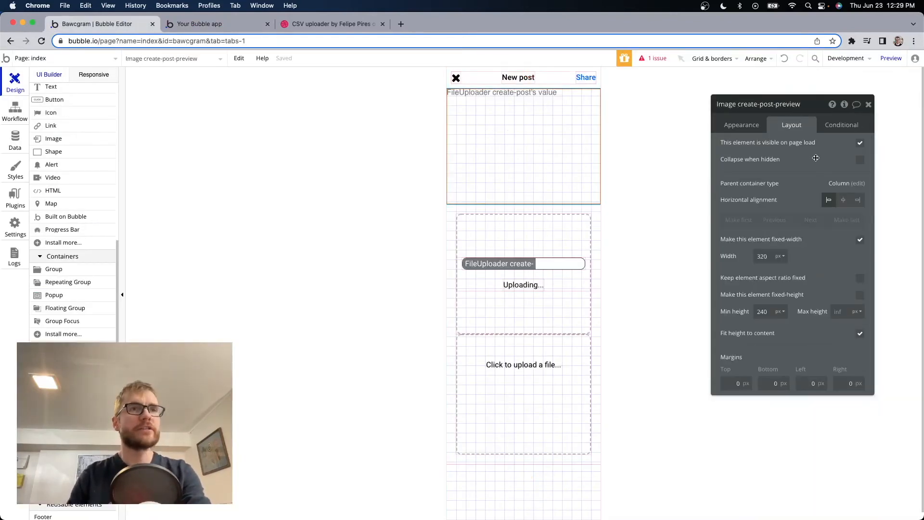
click(860, 239)
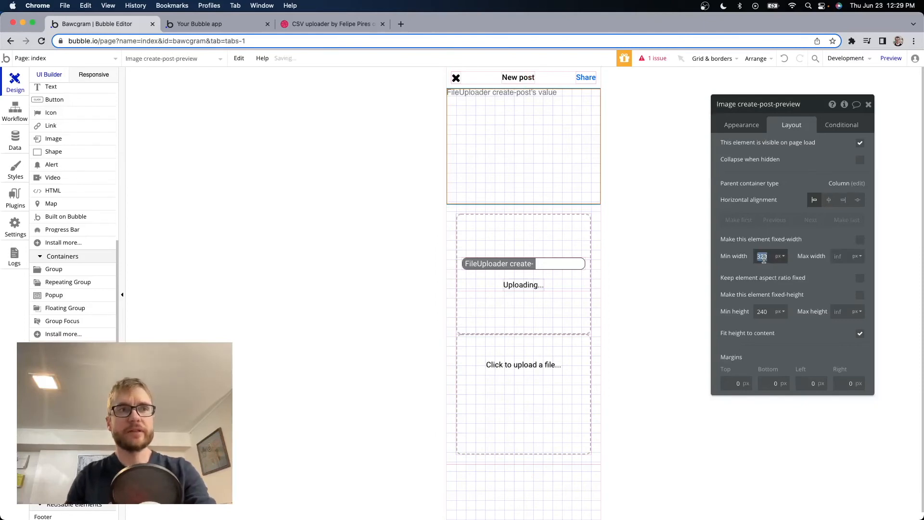
text(0)
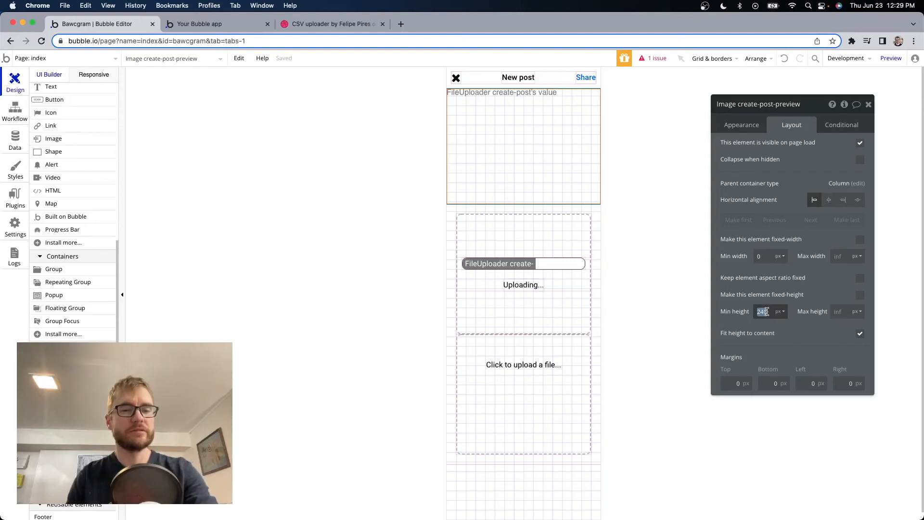
click(759, 312)
text(250)
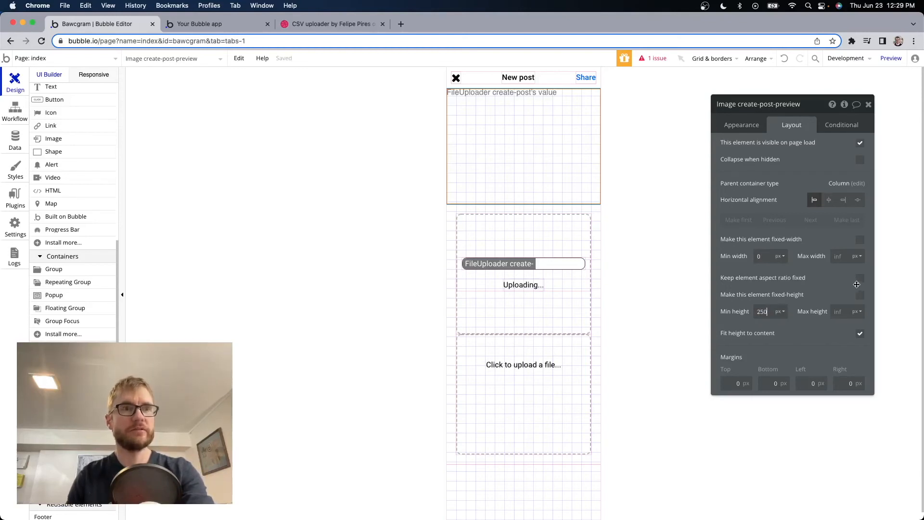
key(ctrl+Tab)
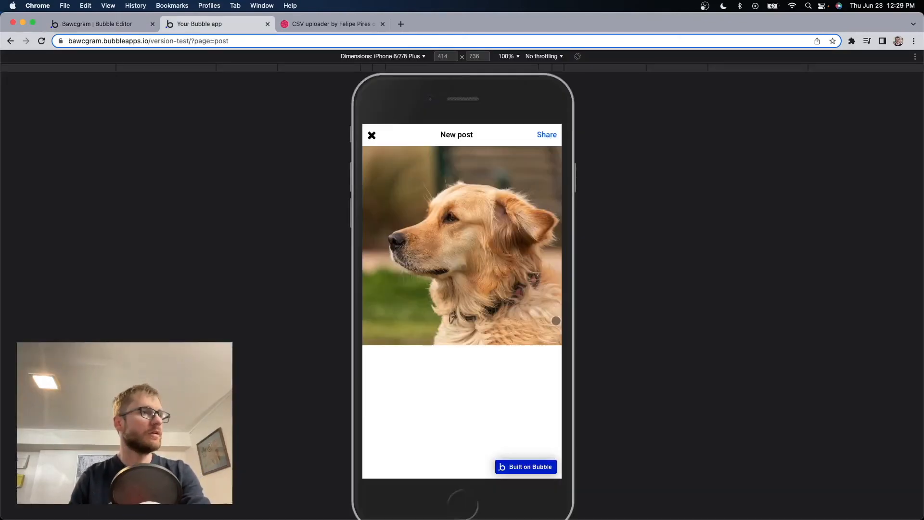
Place a multiline input directly below the preview image in Group post-uploaded and name it MultilineInput post-caption
click(96, 23)
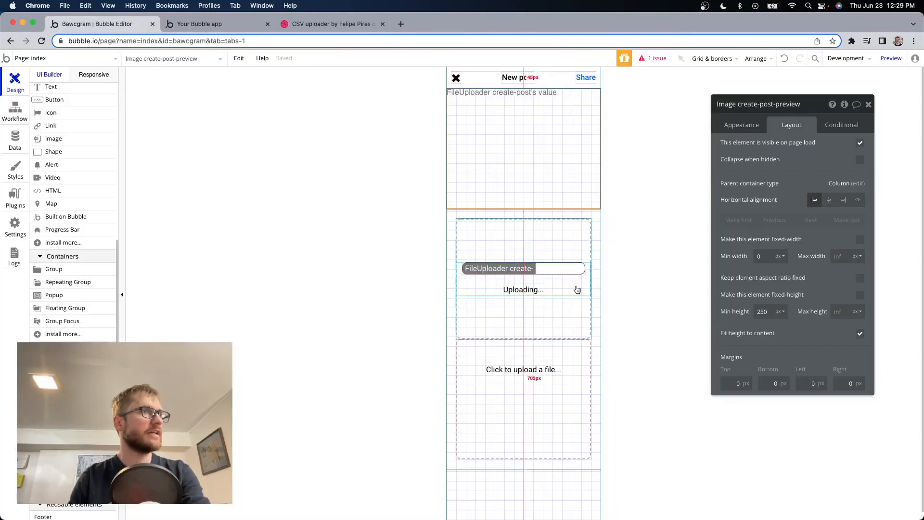
right_click(506, 130)
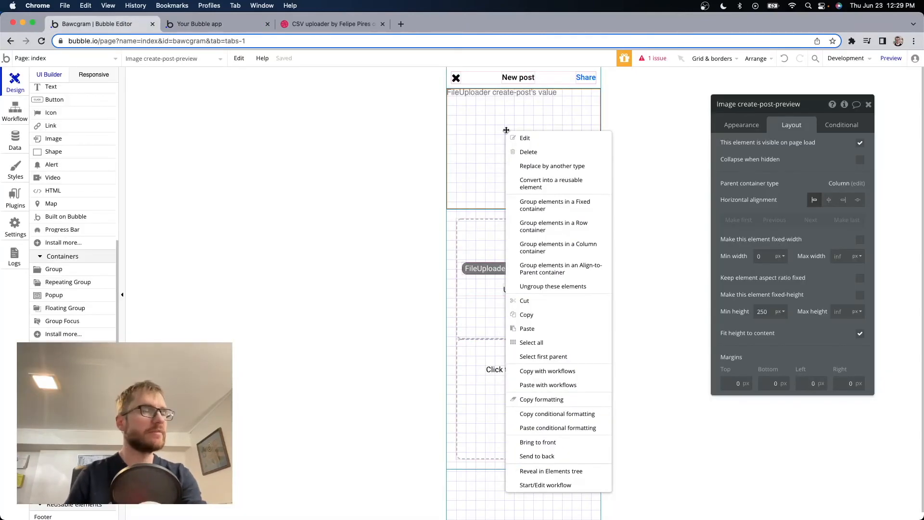
click(564, 301)
scroll(88, 251, down, 3)
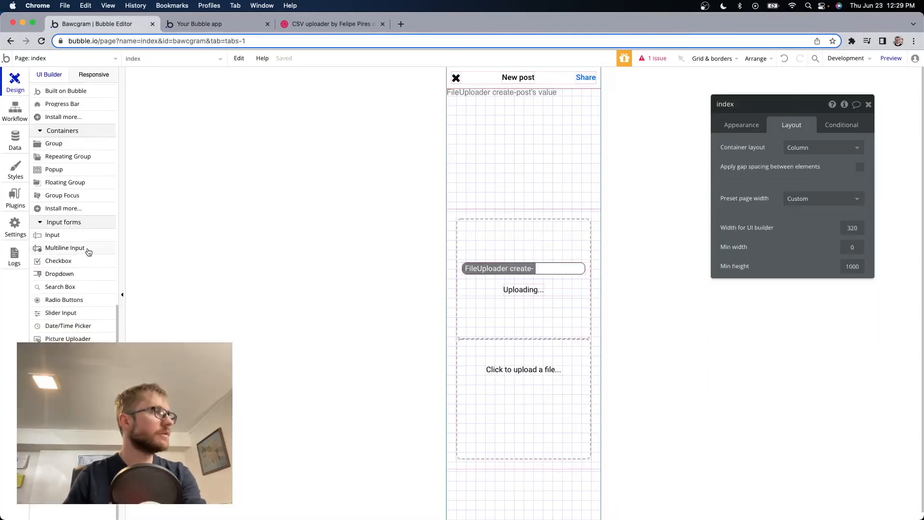
drag(82, 249, 467, 204)
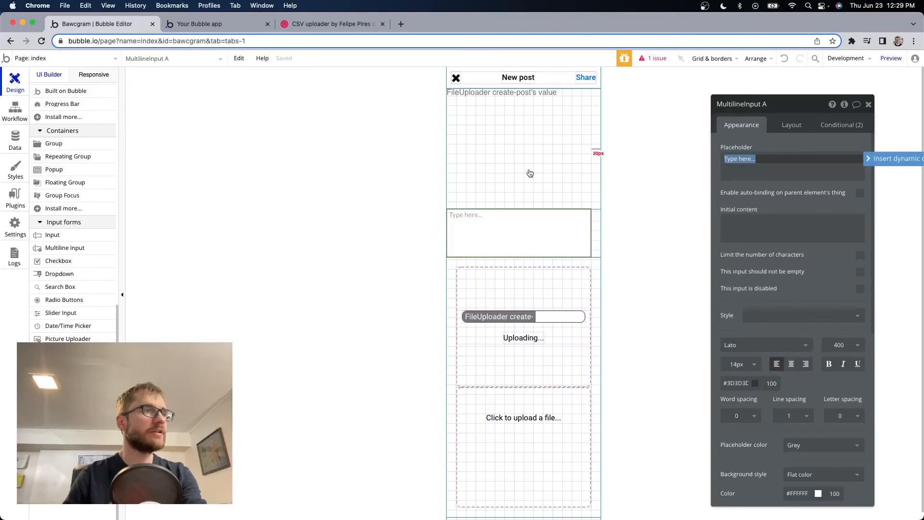
click(619, 212)
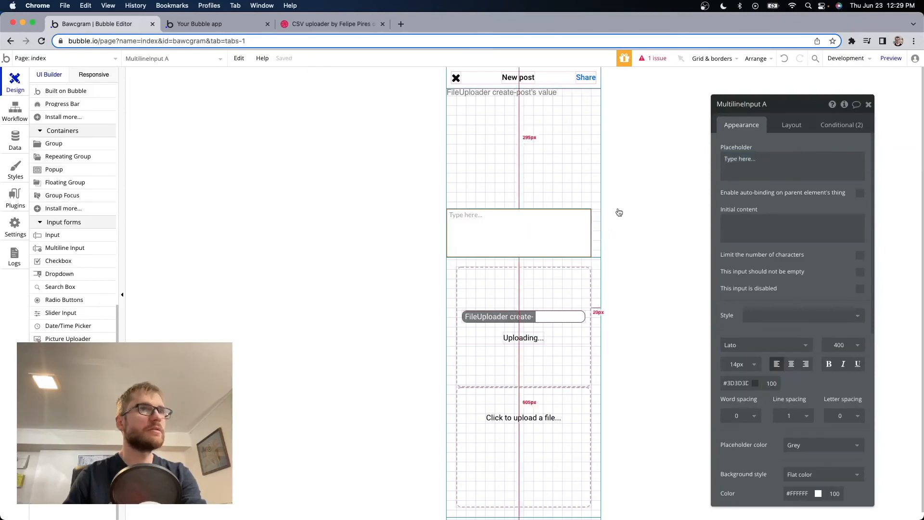
click(766, 104)
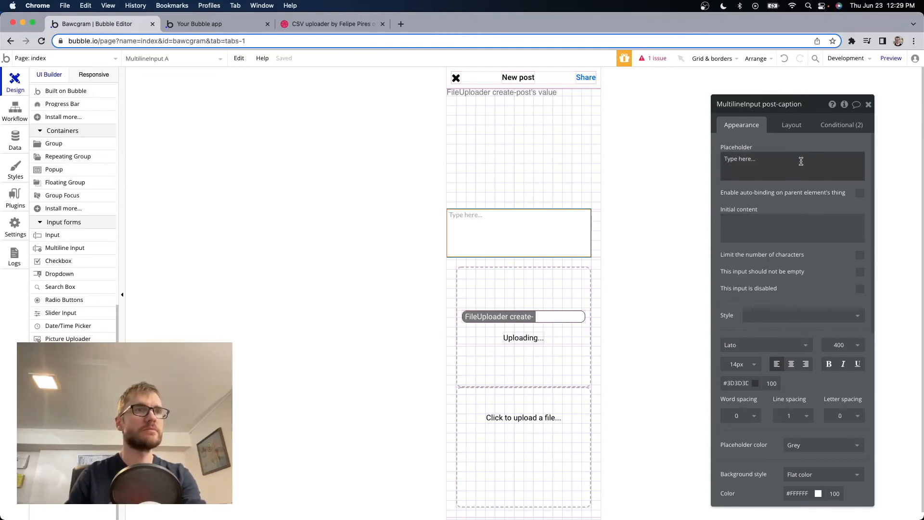
Set the placeholder of MultilineInput post-caption to "Write a caption..."
click(775, 159)
text(Write a captio)
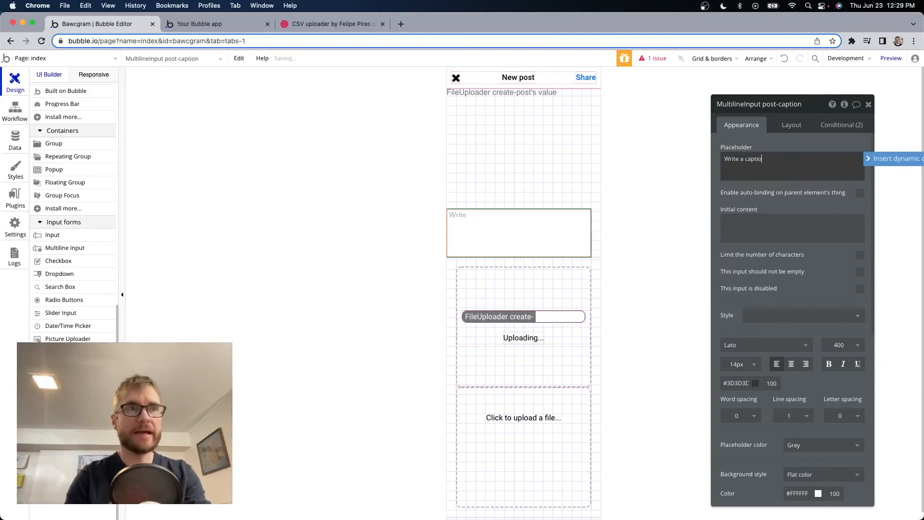
text(n...)
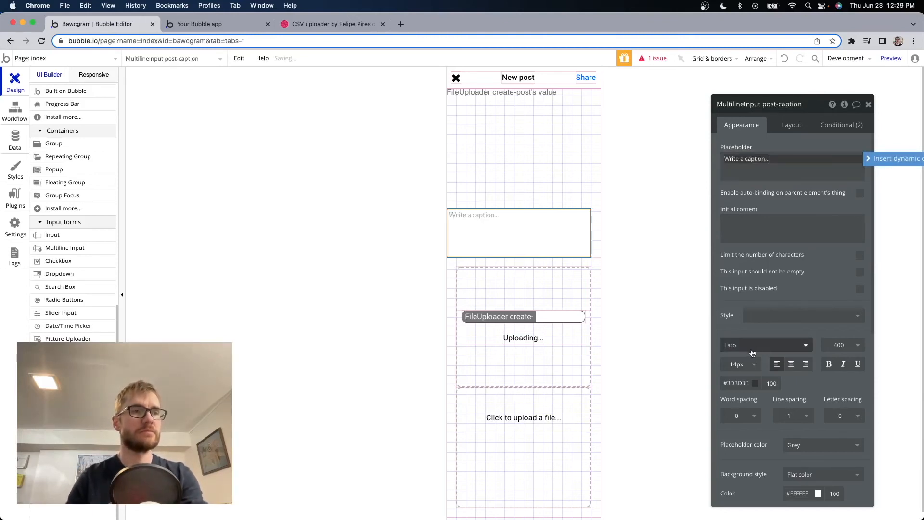
Set the font of MultilineInput post-caption to Roboto at 16 px
click(787, 310)
click(772, 343)
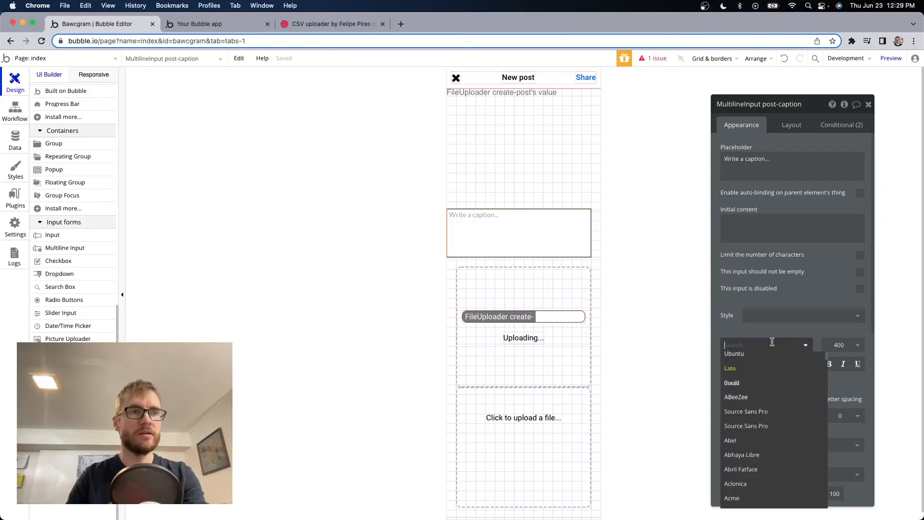
text(robo)
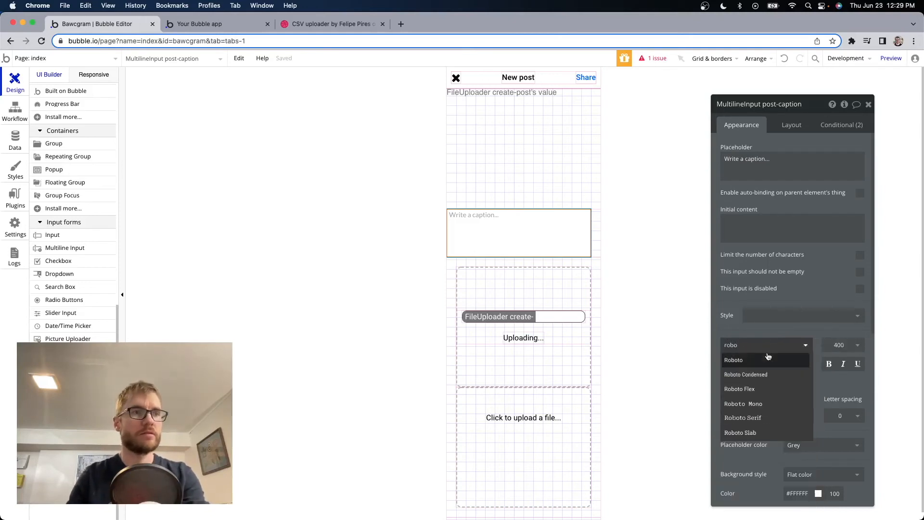
click(769, 359)
scroll(847, 350, down, 1)
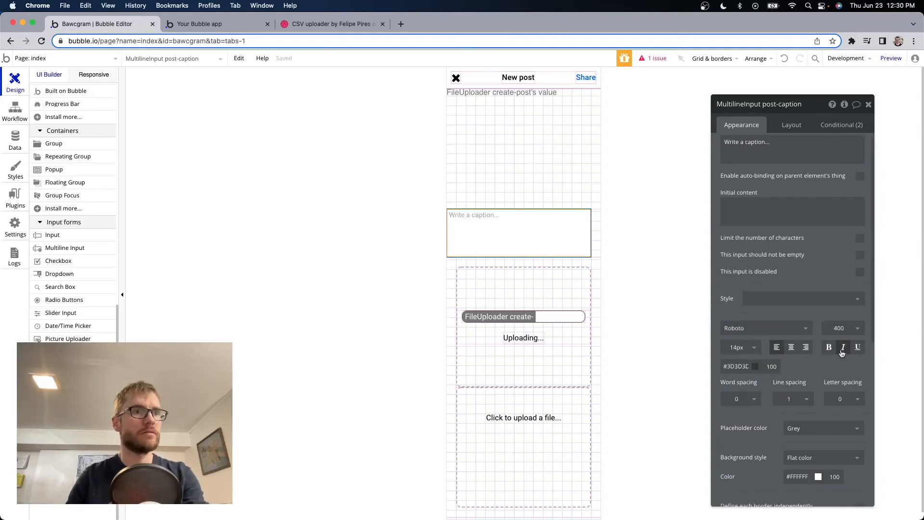
click(739, 347)
text(16)
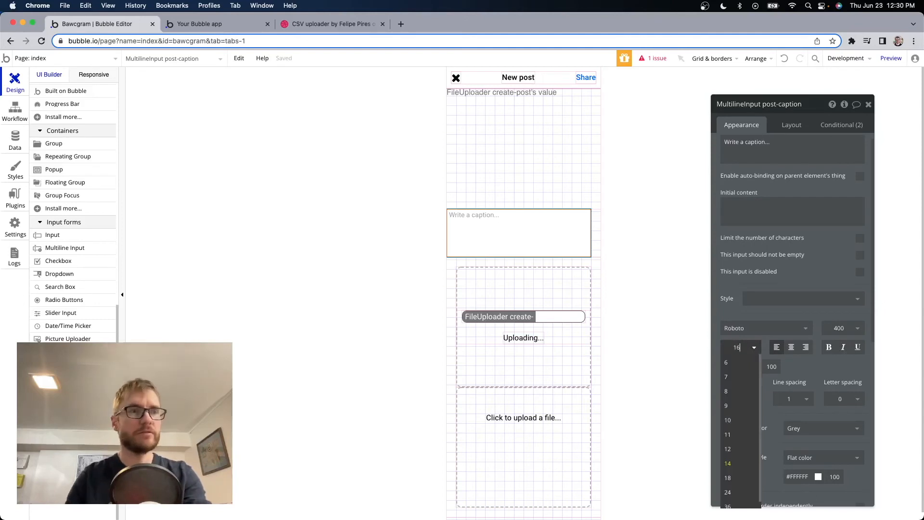
click(797, 358)
Give MultilineInput post-caption a border roundness of 5 and a vertical padding of 10
scroll(813, 304, down, 3)
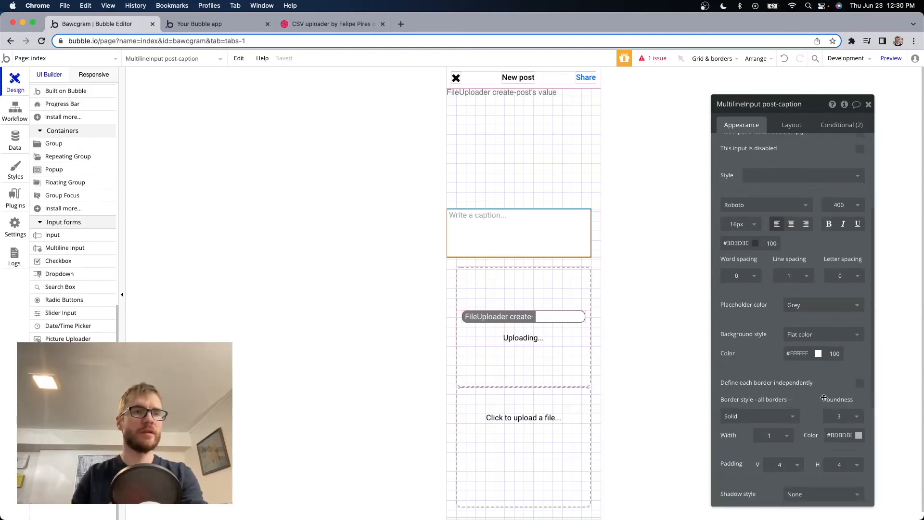
click(843, 417)
click(844, 475)
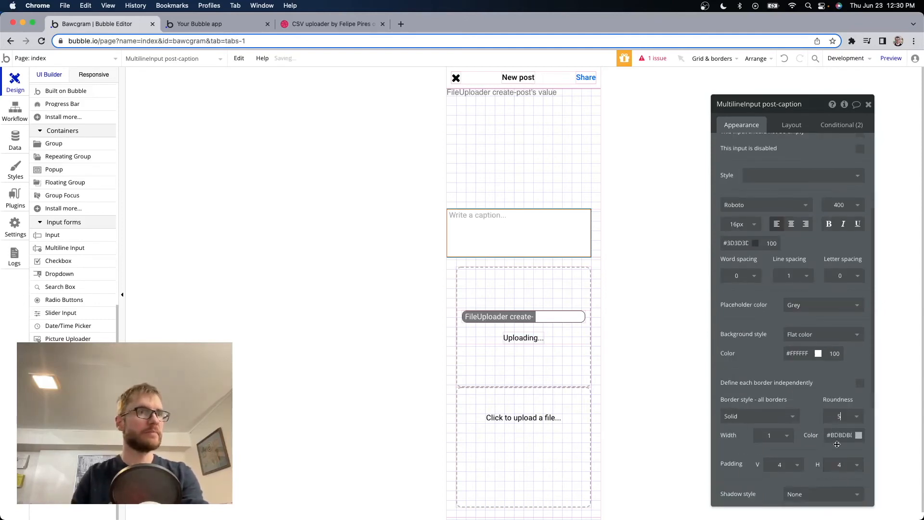
click(785, 464)
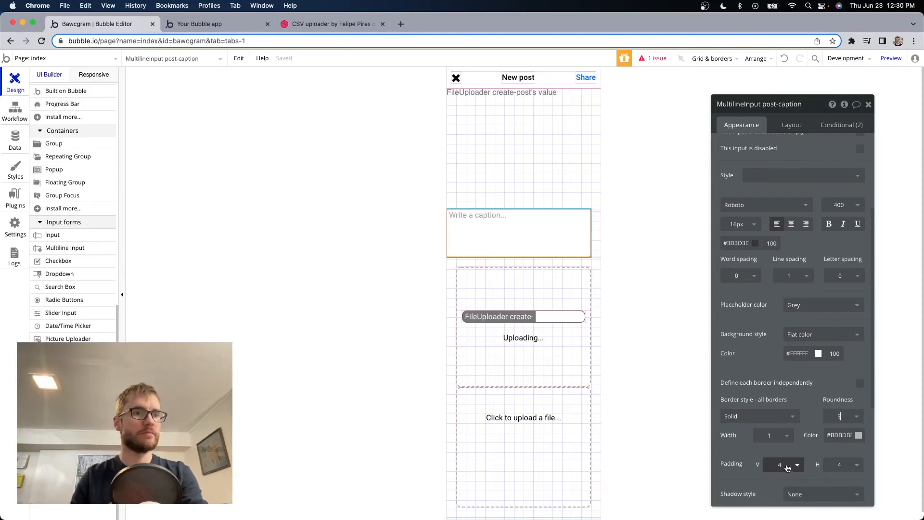
scroll(841, 456, down, 1)
scroll(841, 457, down, 1)
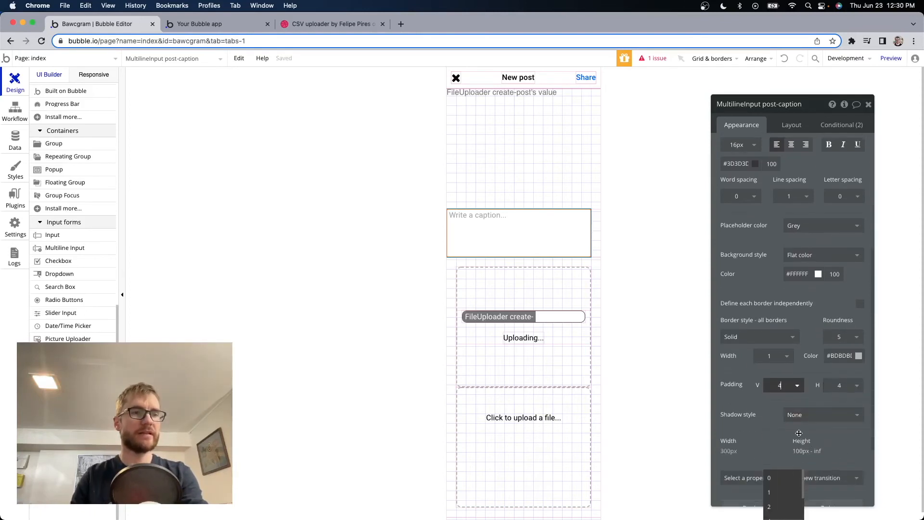
scroll(784, 497, down, 1)
scroll(791, 501, down, 2)
click(783, 500)
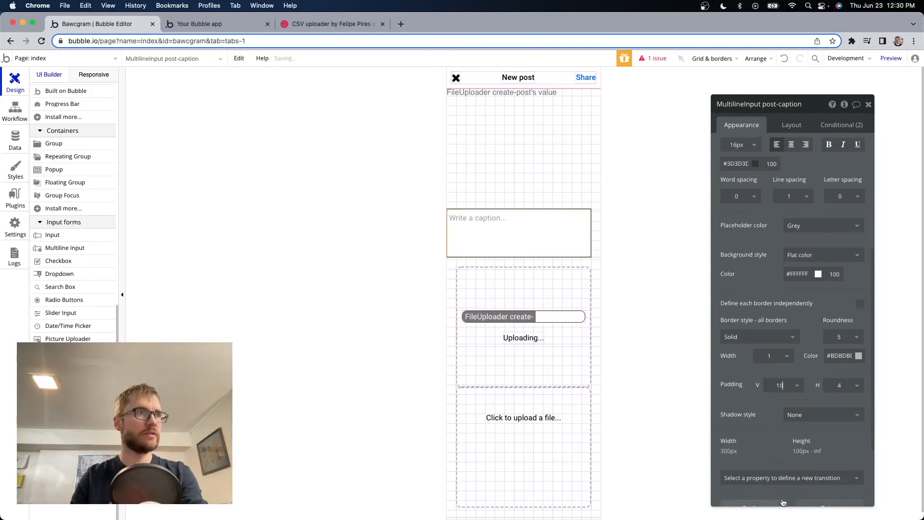
Set the horizontal padding of MultilineInput post-caption to 10 and turn off its fixed width
click(842, 385)
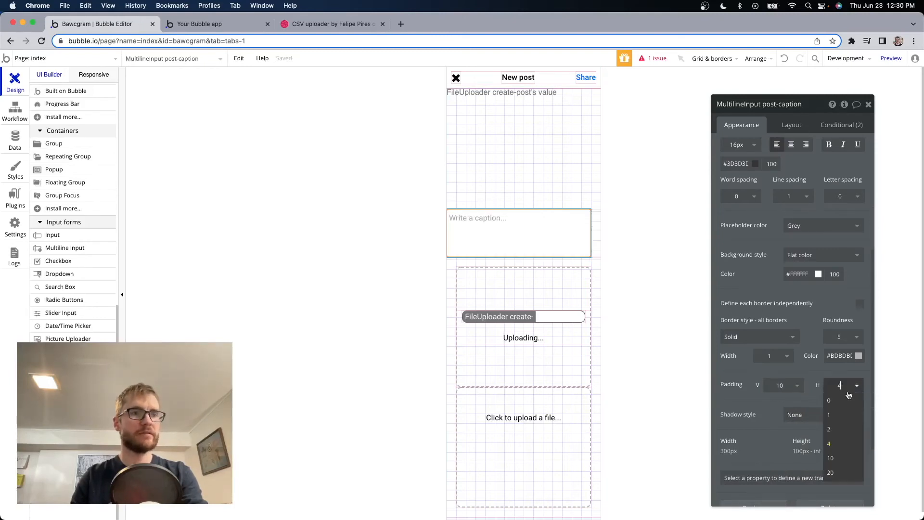
scroll(844, 443, down, 2)
click(849, 457)
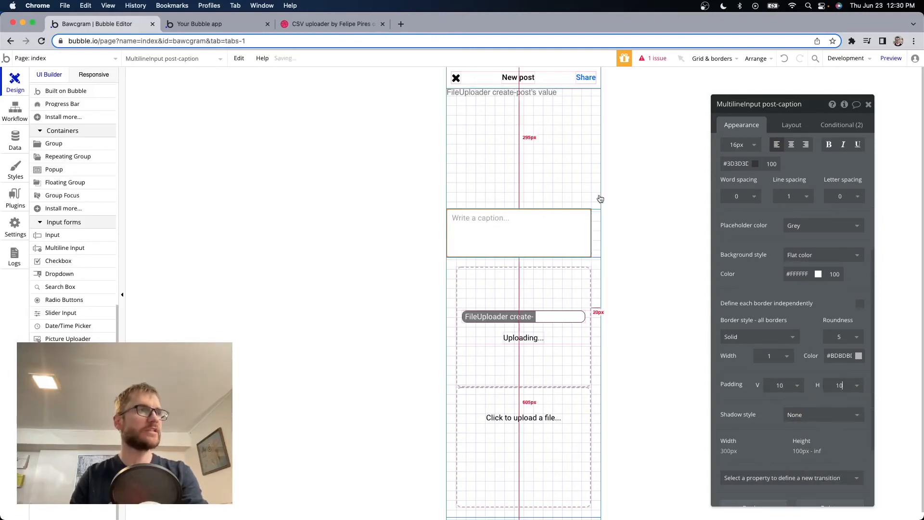
click(791, 124)
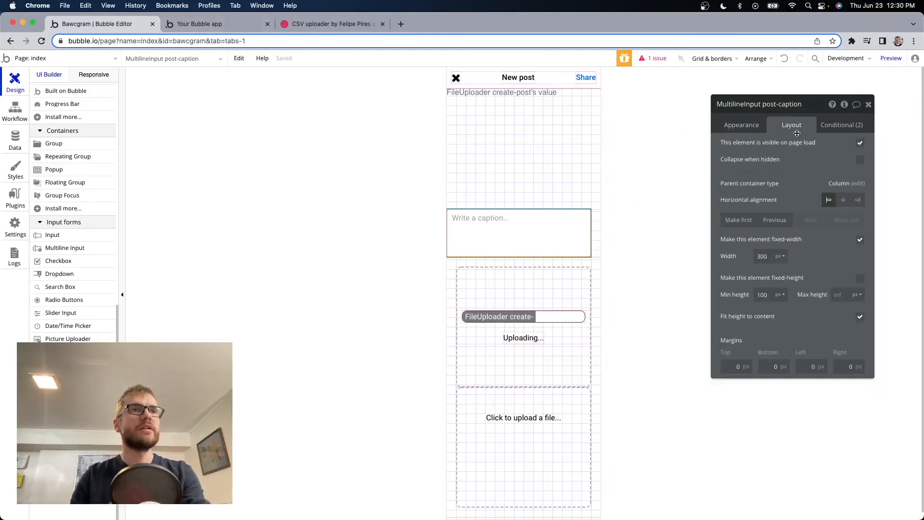
click(860, 240)
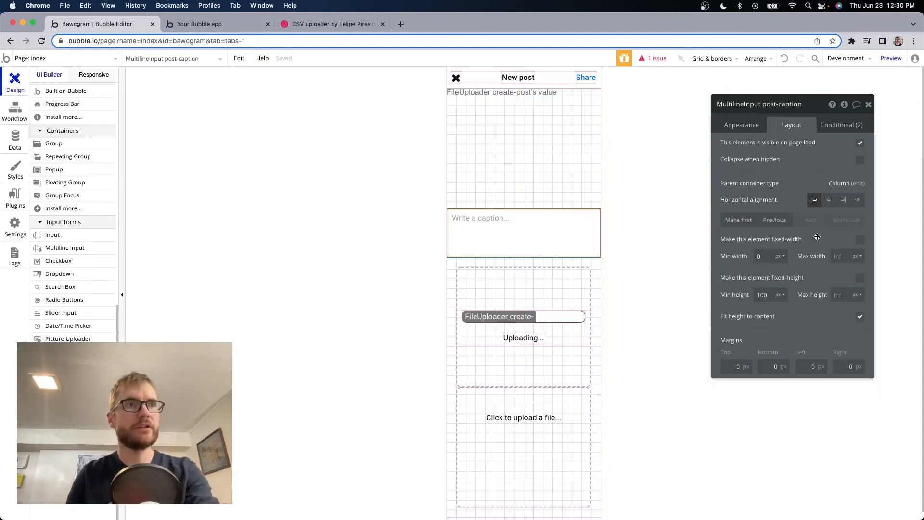
Apply gap spacing between the elements of Group post-uploaded with a row gap of 20 px
right_click(499, 224)
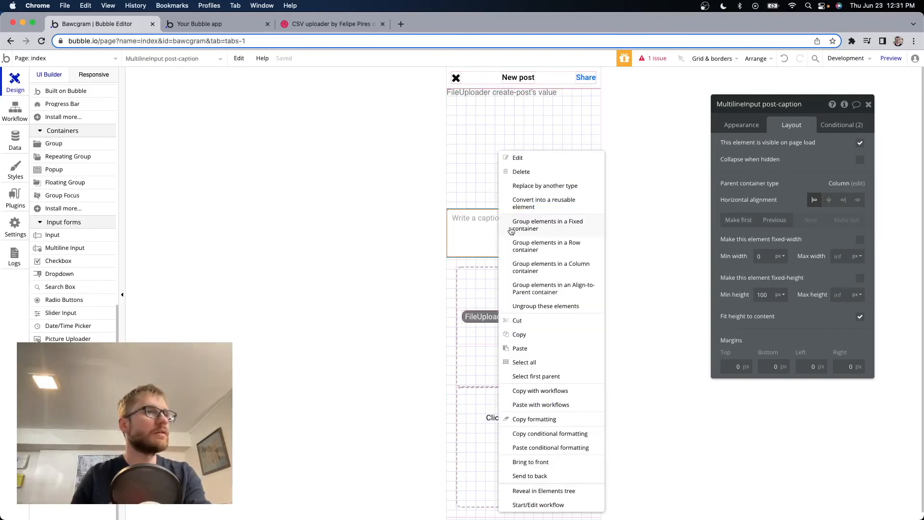
click(549, 377)
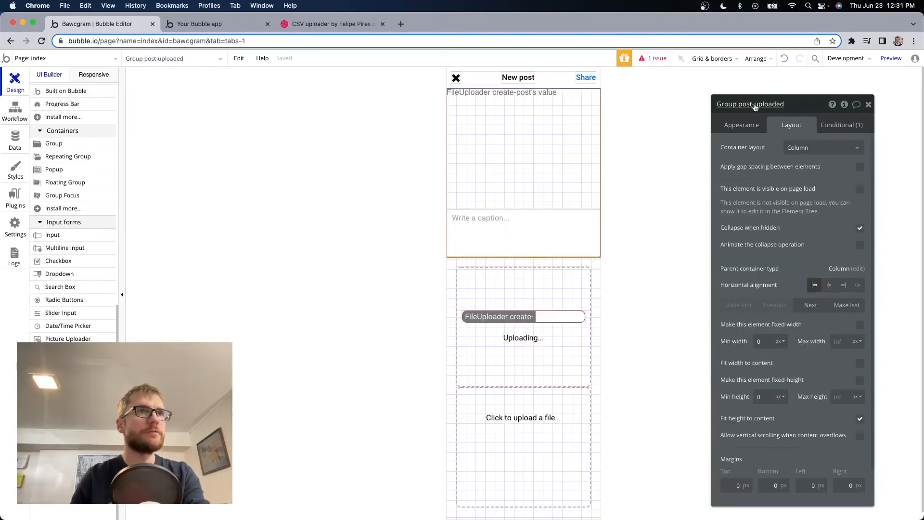
click(861, 170)
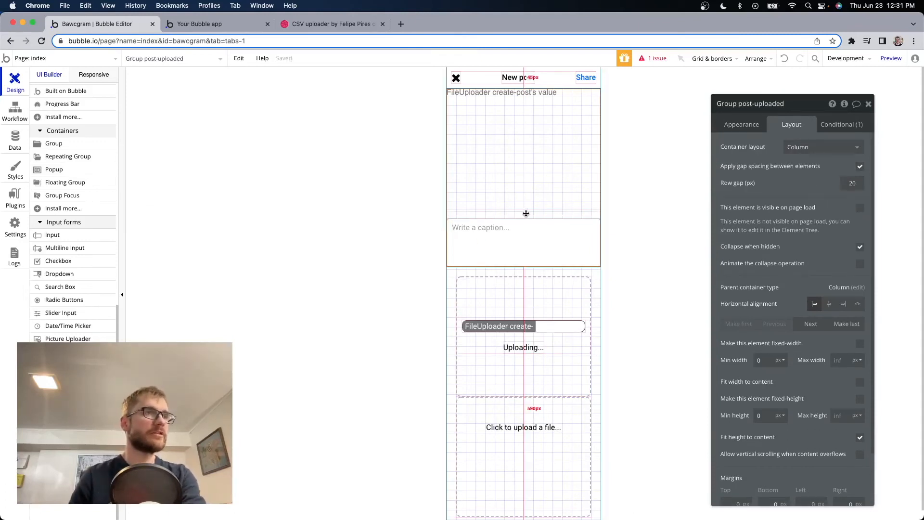
Give MultilineInput post-caption left and right margins of 20 px
click(498, 233)
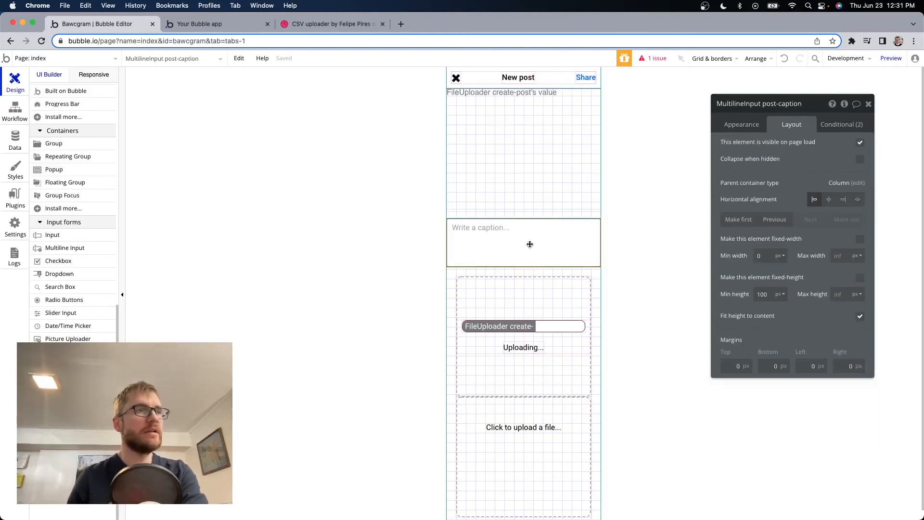
click(530, 170)
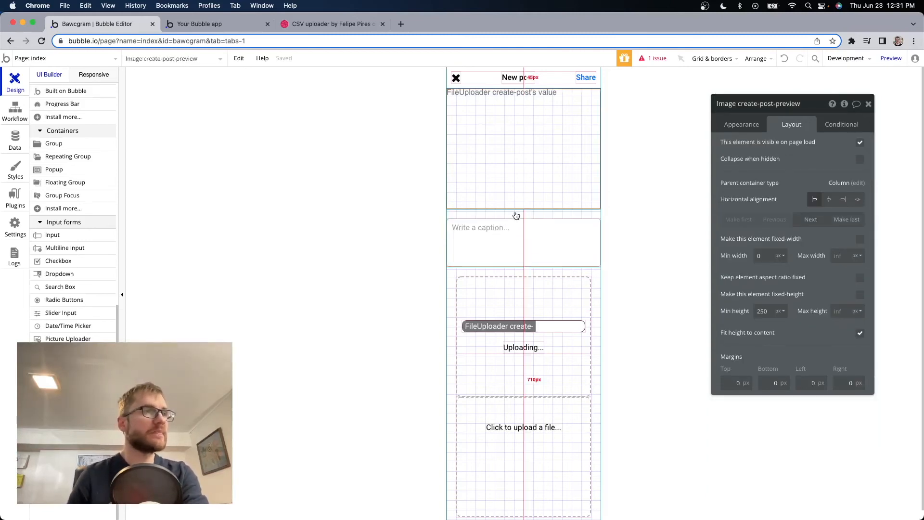
click(510, 236)
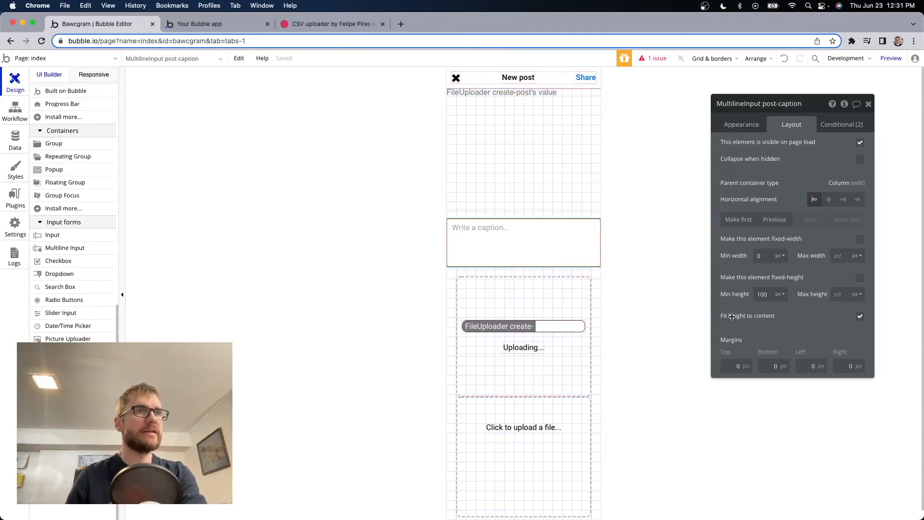
click(522, 168)
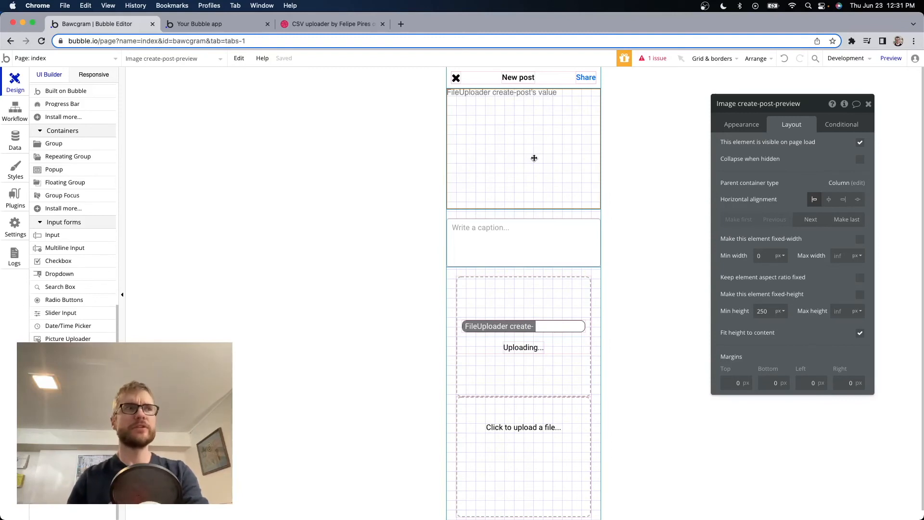
click(539, 252)
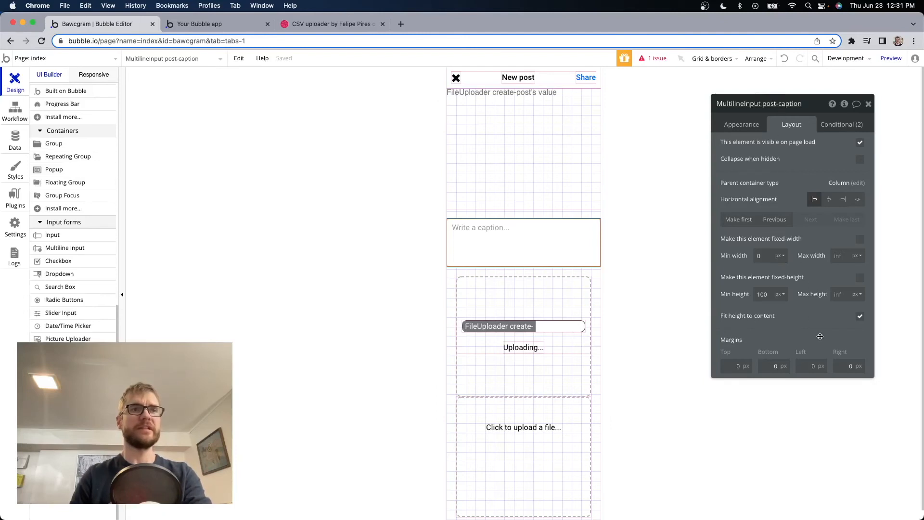
click(810, 367)
text(20)
click(847, 367)
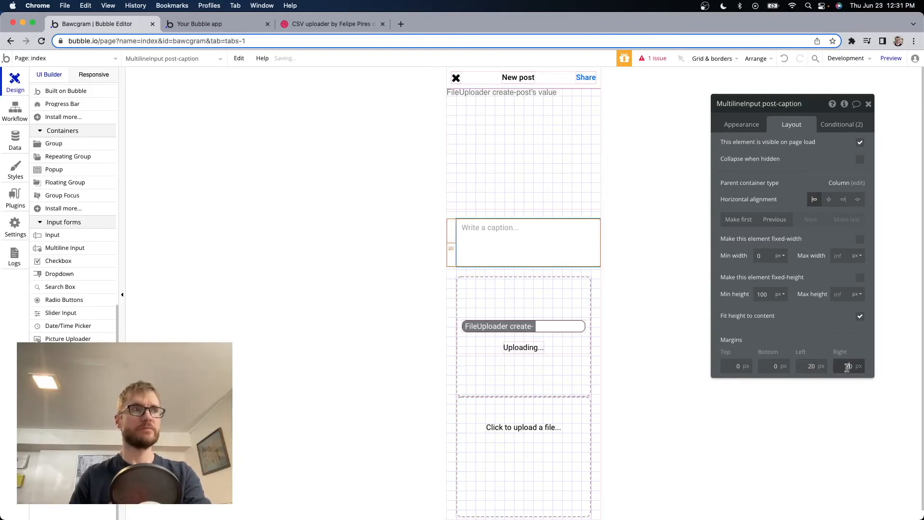
click(837, 331)
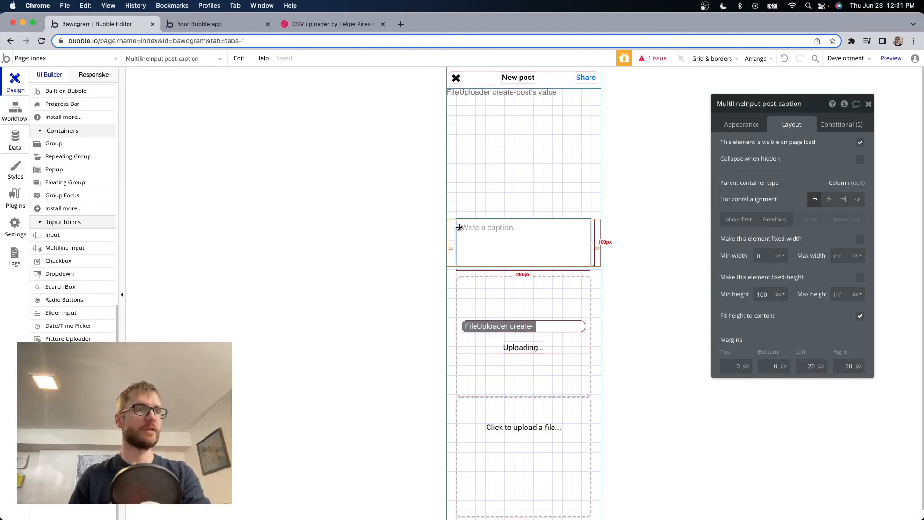
Switch to the app preview, upload an image to the new post and enter the caption "To be, or not to be."
click(228, 29)
click(424, 134)
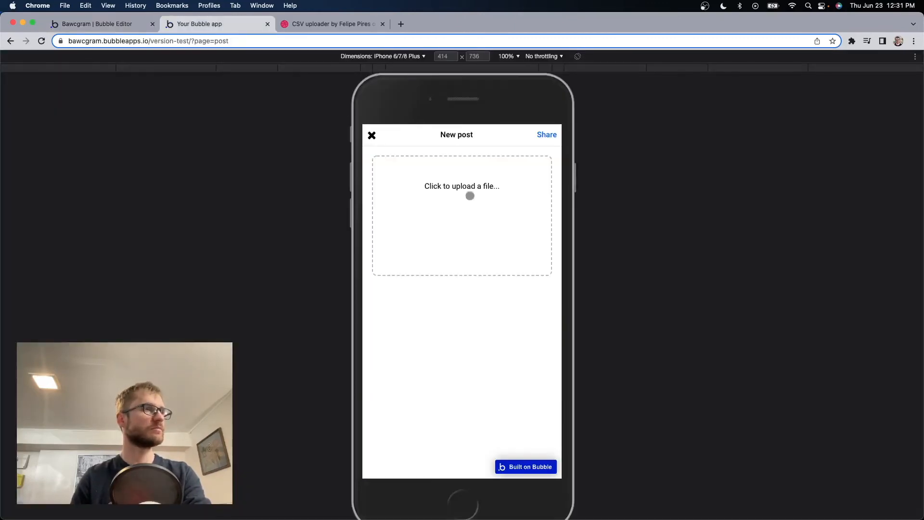
click(462, 194)
double_click(462, 198)
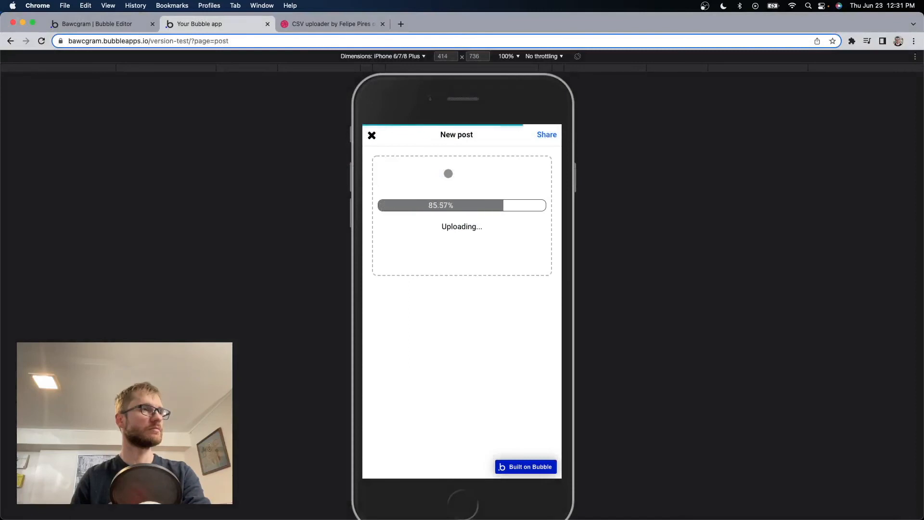
click(458, 379)
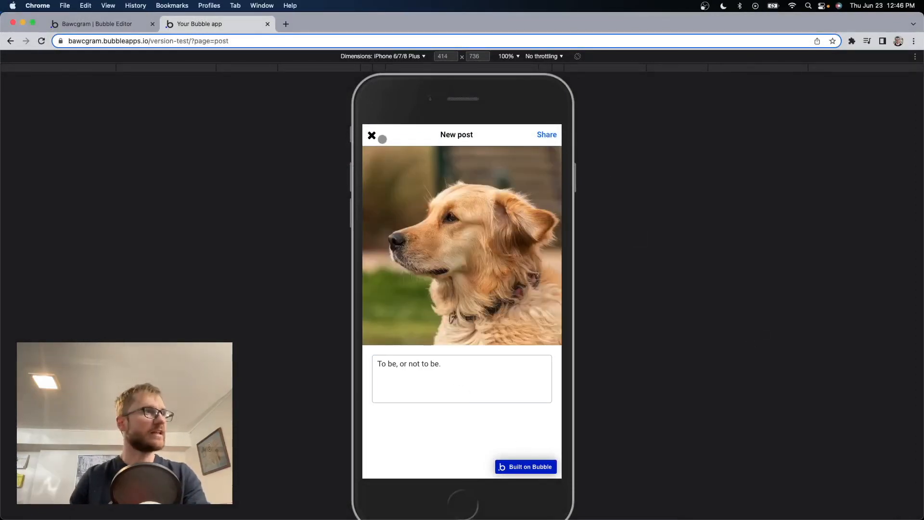
Close the New post page and reopen it through Create > Post to check whether the uploaded image and caption are kept
click(373, 136)
click(491, 136)
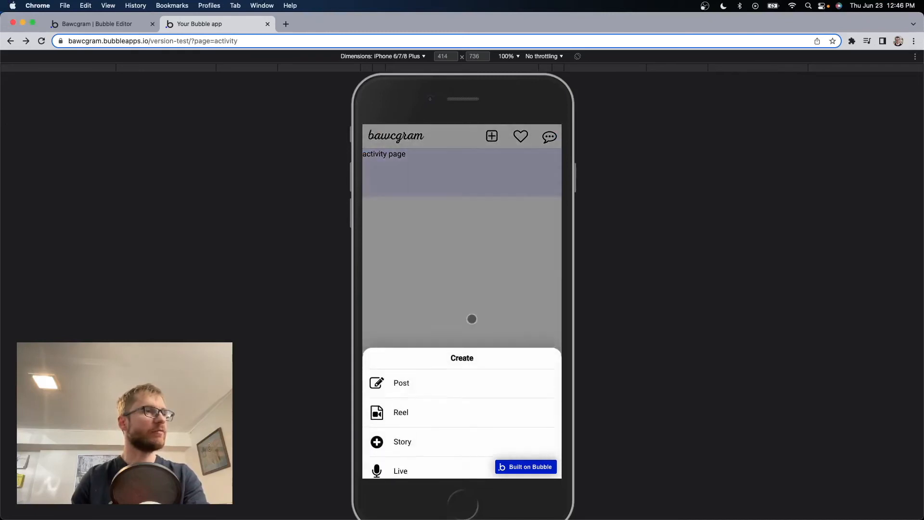
click(406, 375)
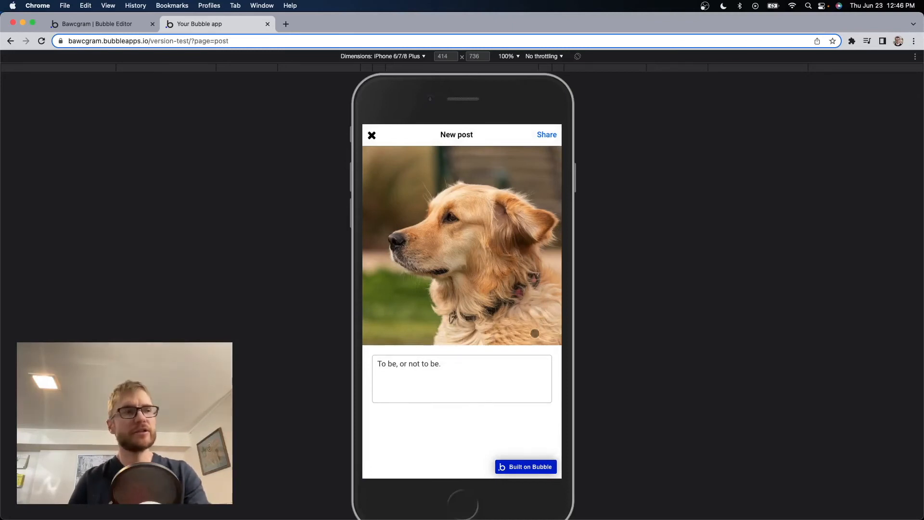
click(485, 374)
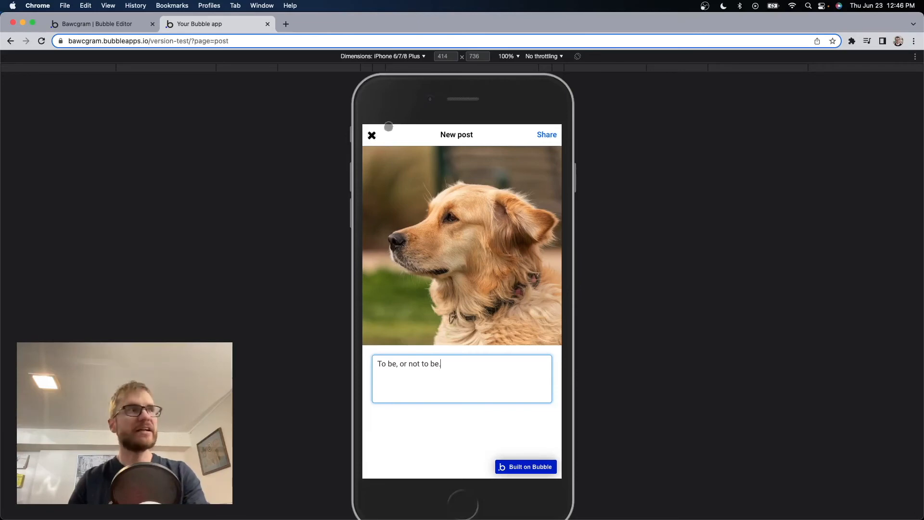
Back in the Bubble editor, add a Reset a group/popup action for Group post-upload to the Text [fa]remove[/fa] click workflow
click(120, 27)
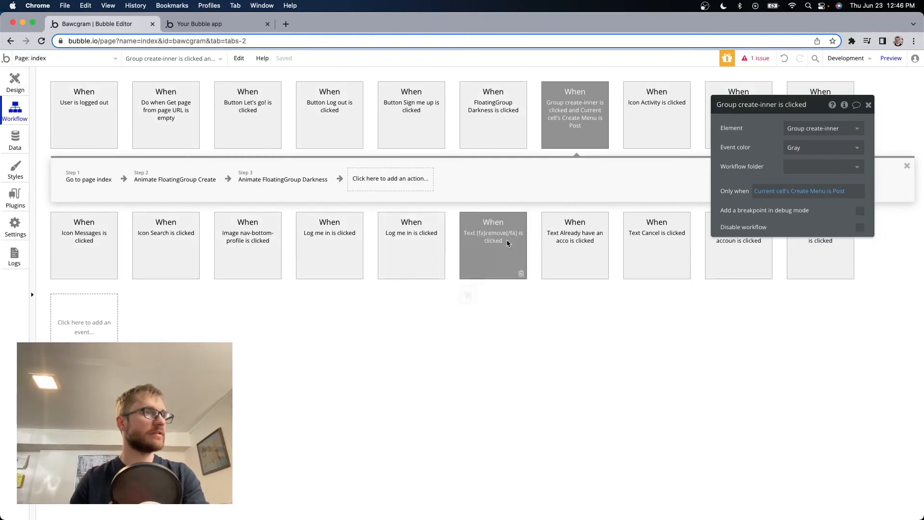
click(489, 235)
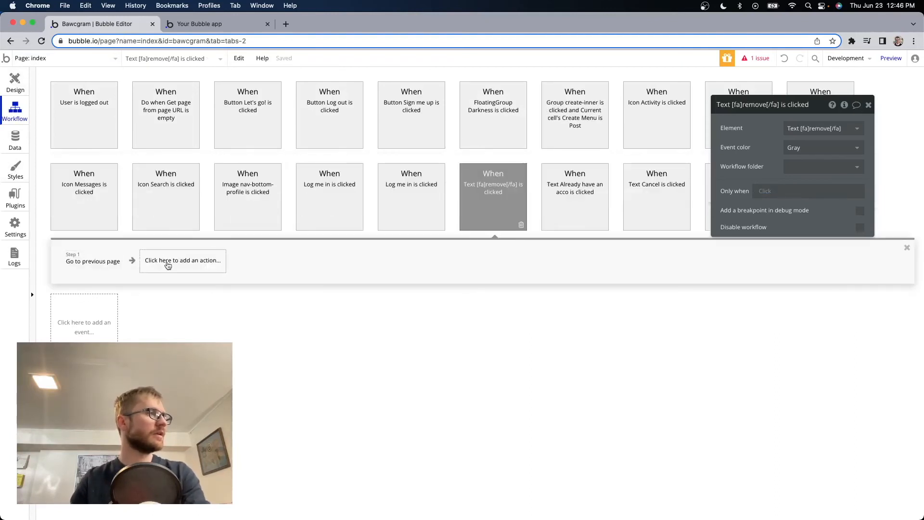
click(167, 262)
text(rese)
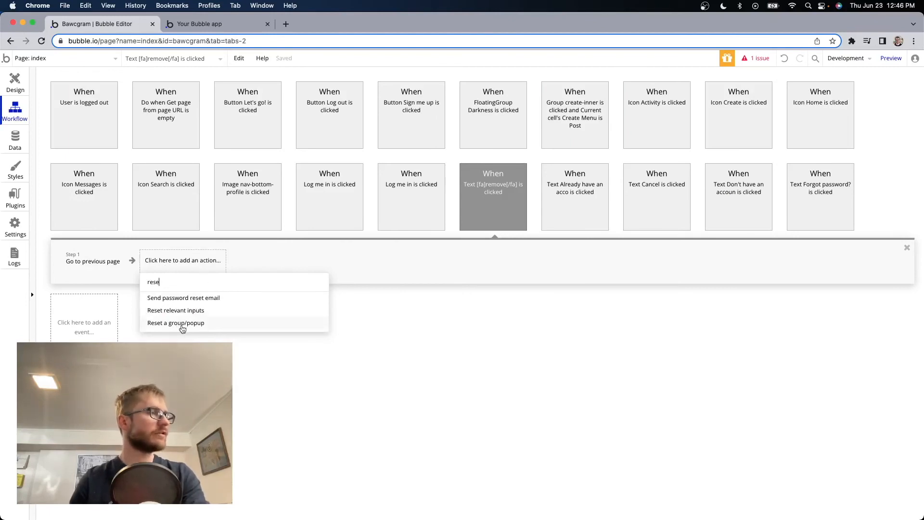
click(181, 324)
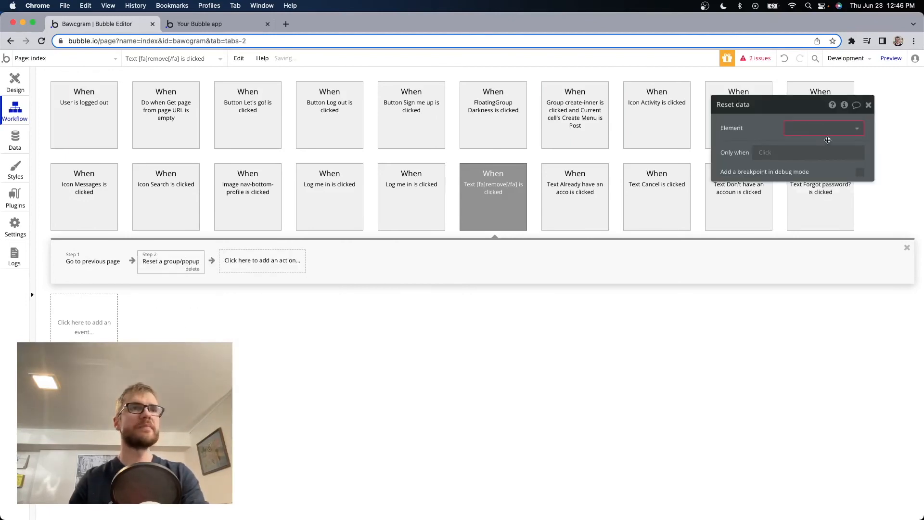
click(824, 128)
scroll(835, 233, down, 4)
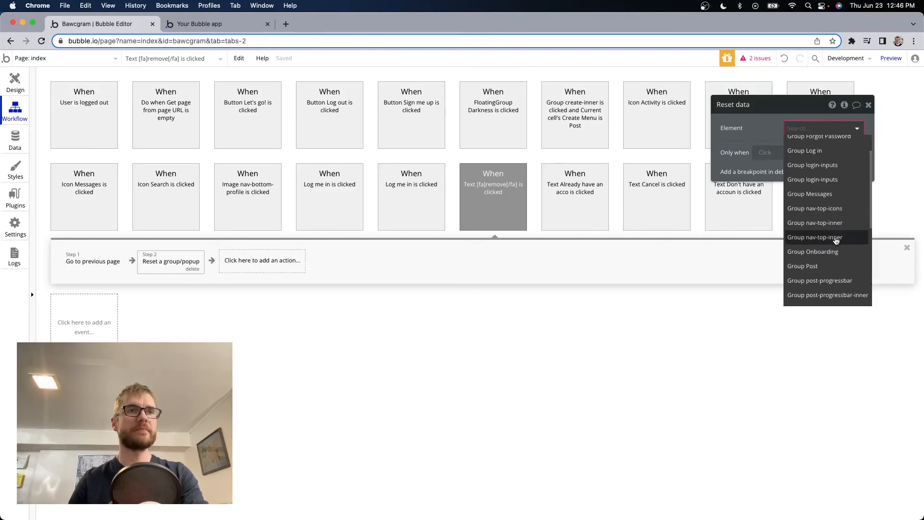
scroll(828, 255, down, 1)
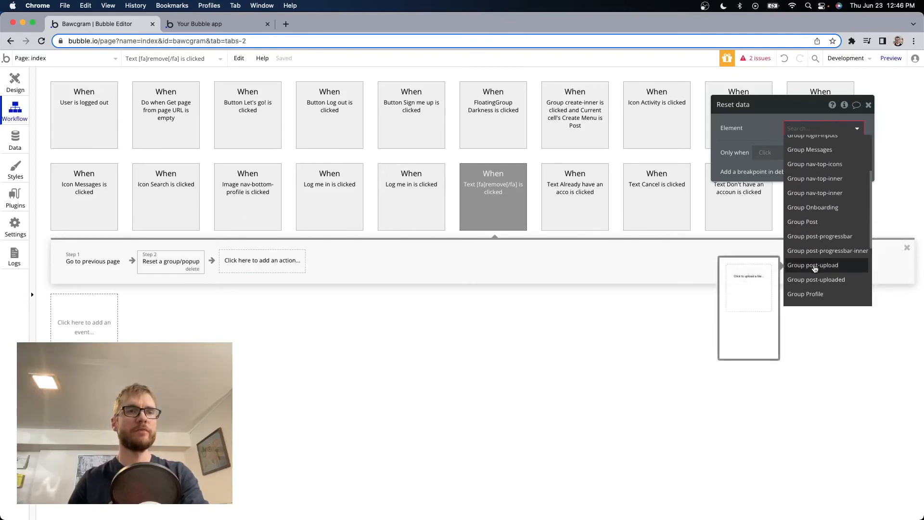
click(816, 266)
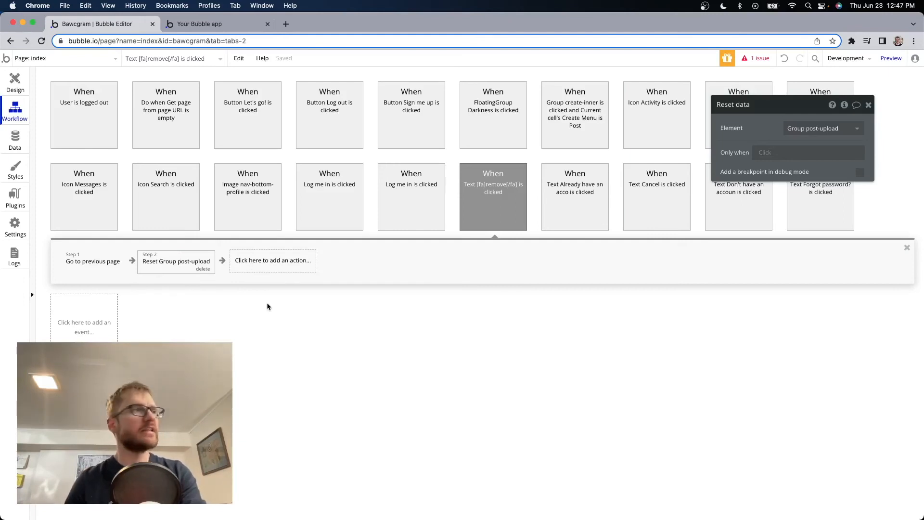
Duplicate the Reset Group post-upload action in the same workflow and set the copy's element to Group post-uploaded
right_click(196, 265)
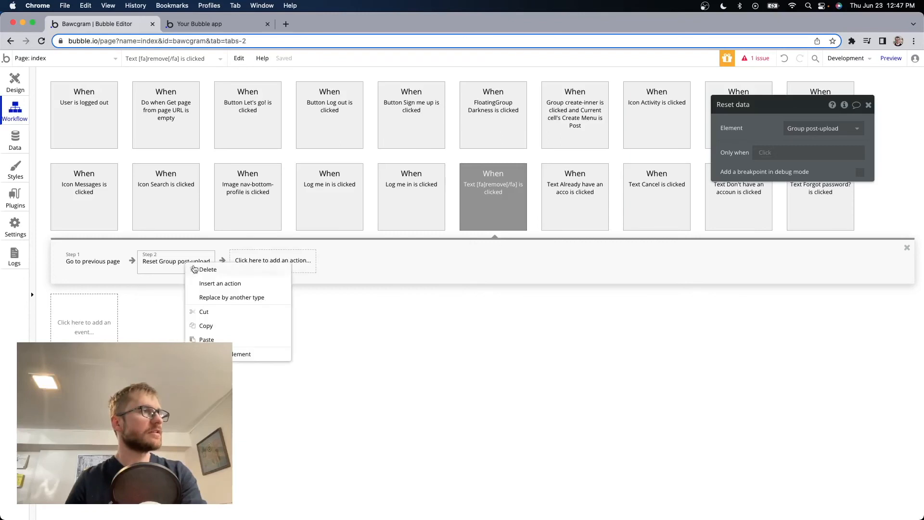
click(221, 323)
right_click(167, 260)
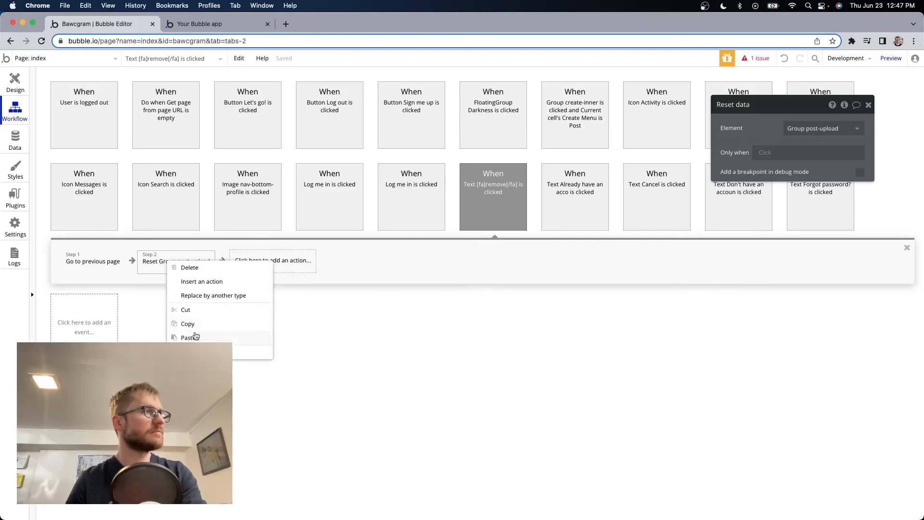
click(194, 335)
click(269, 262)
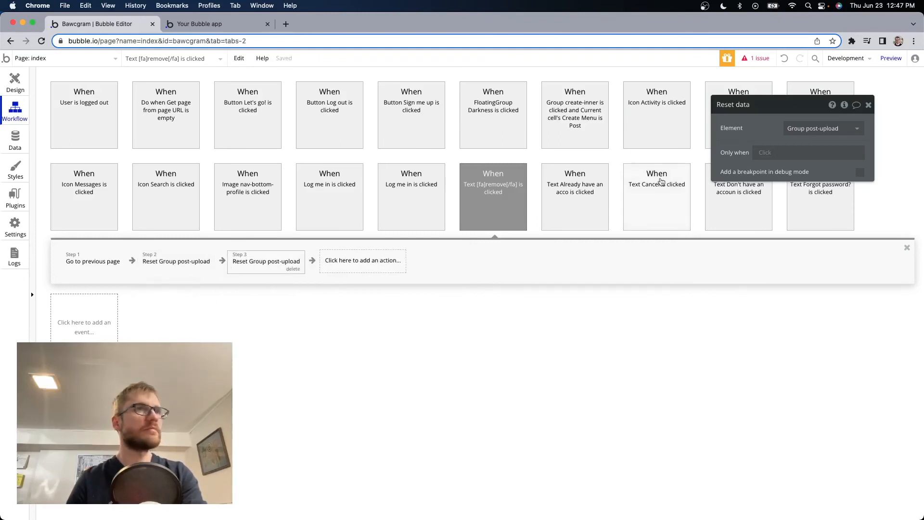
click(837, 129)
scroll(843, 158, down, 5)
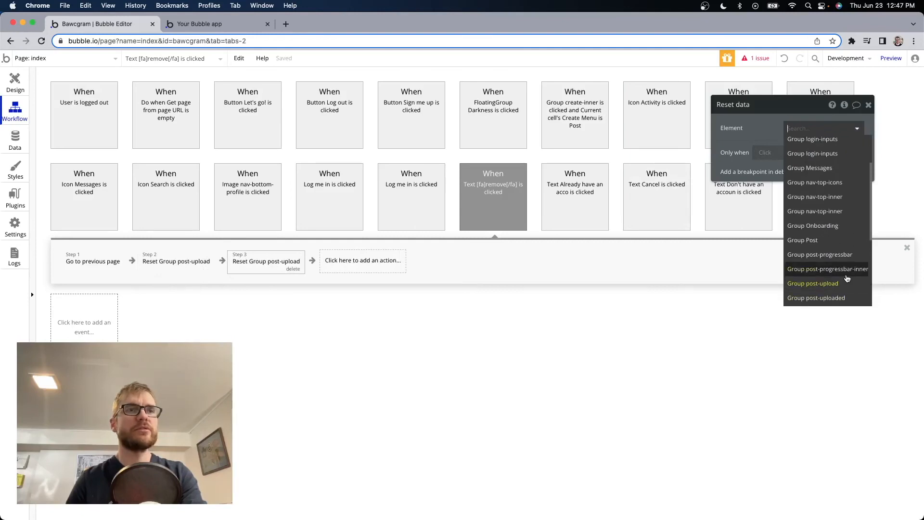
click(838, 224)
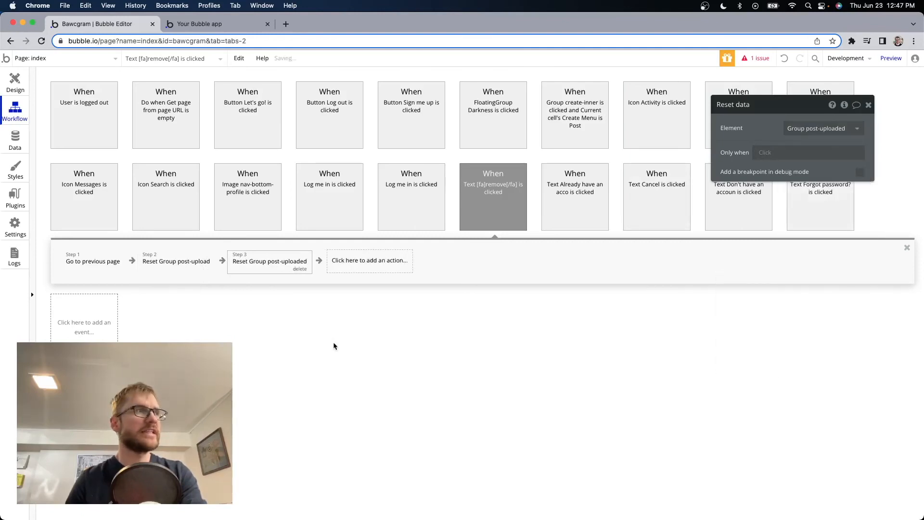
Switch to the app preview, upload an image to the new post and enter the caption "Hey beautiful."
click(240, 24)
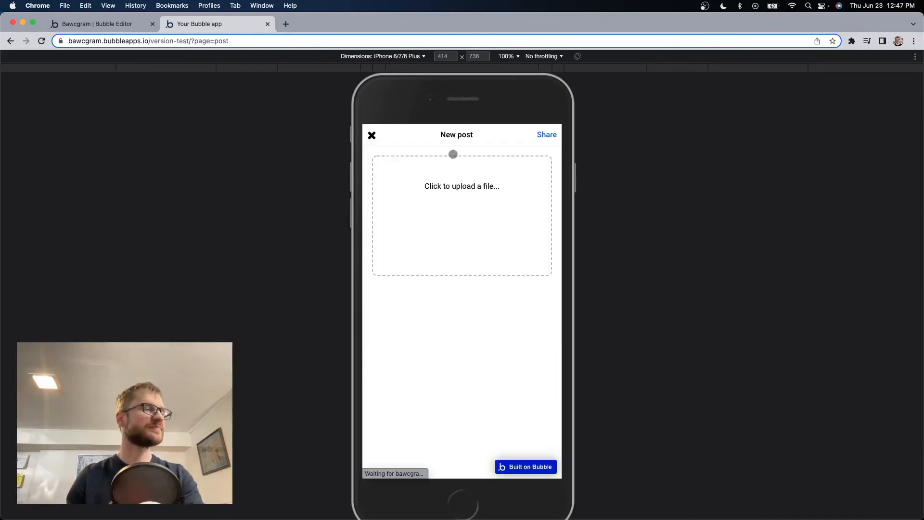
click(470, 191)
double_click(442, 168)
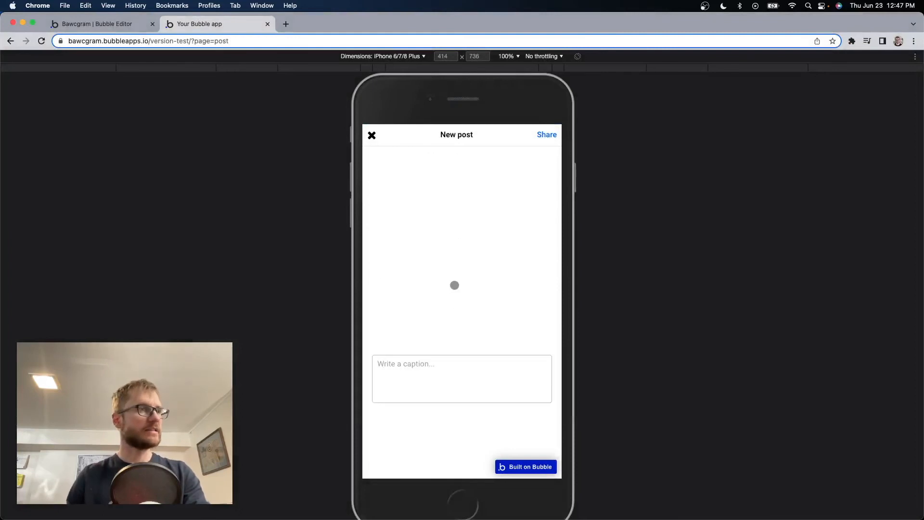
click(446, 392)
text(Hey beautiful.)
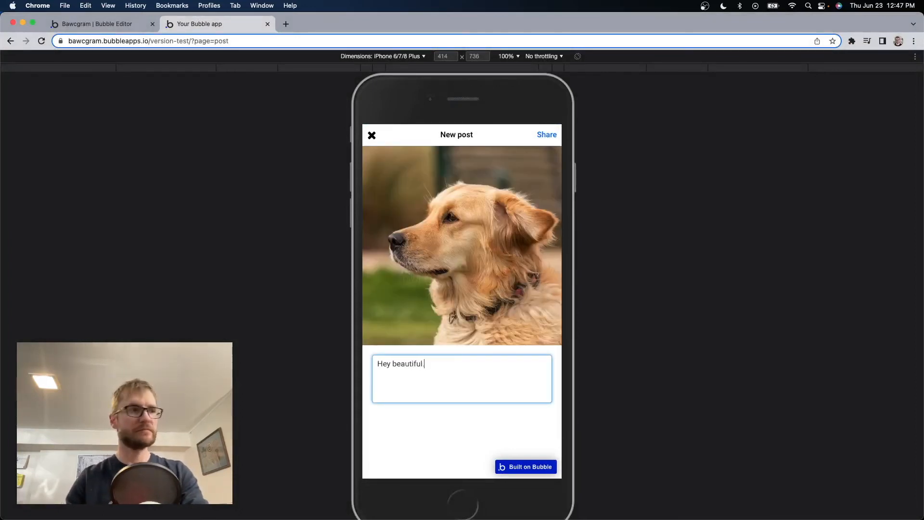
Close the New post page and start another post to check that the uploaded image and caption are reset
scroll(476, 400, down, 2)
scroll(493, 369, up, 2)
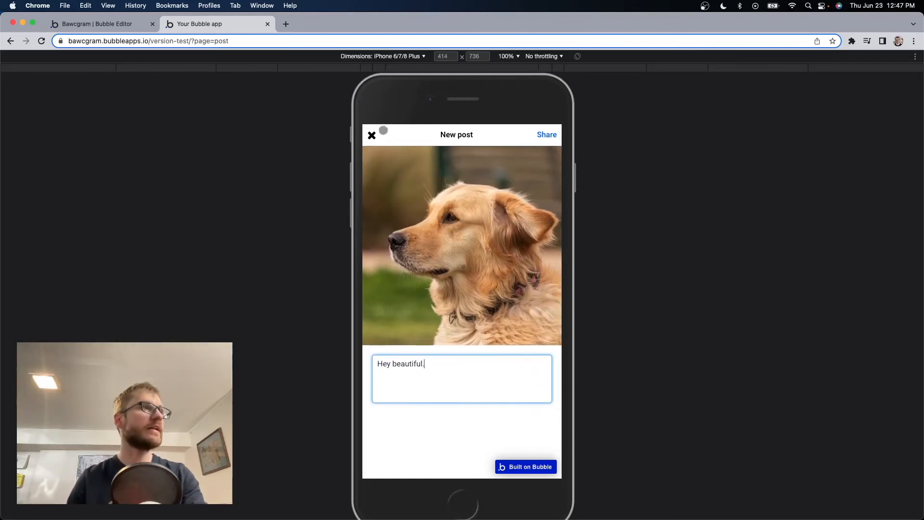
click(372, 136)
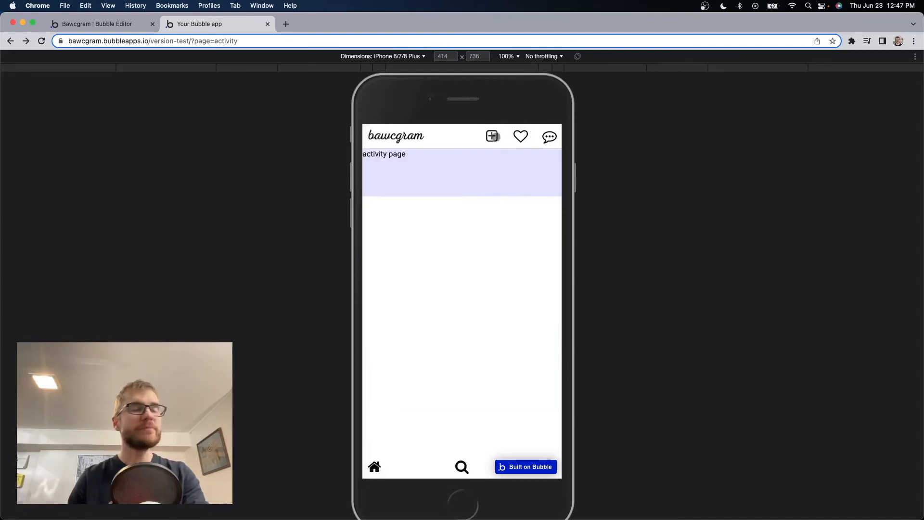
click(493, 136)
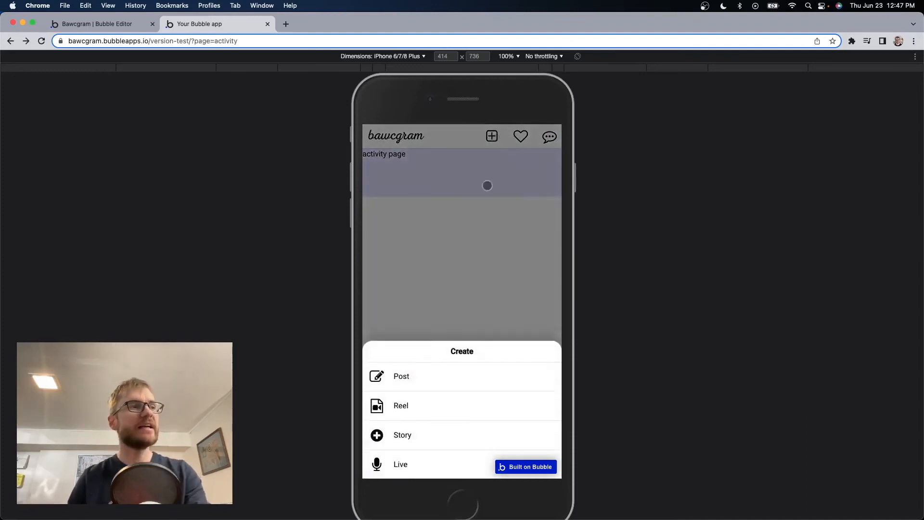
click(417, 374)
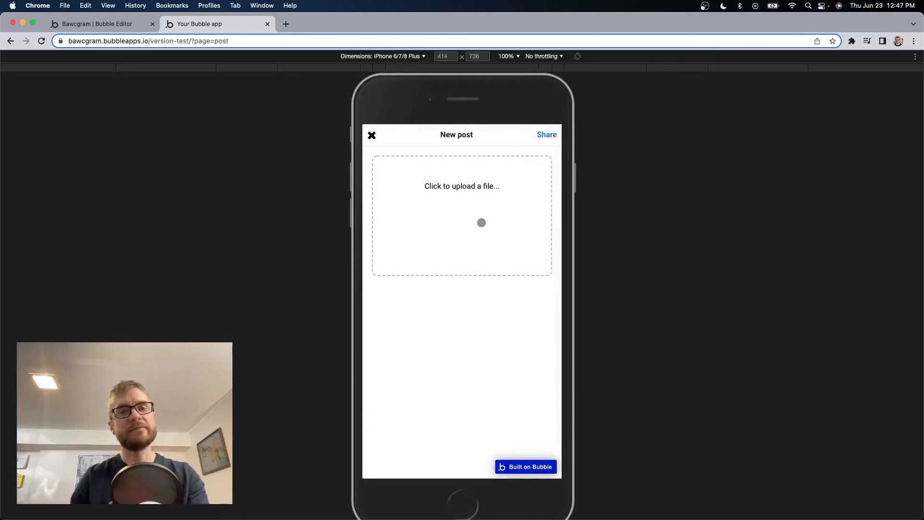
Upload the golden.daisy image to the new post and place the cursor in its caption input
click(489, 190)
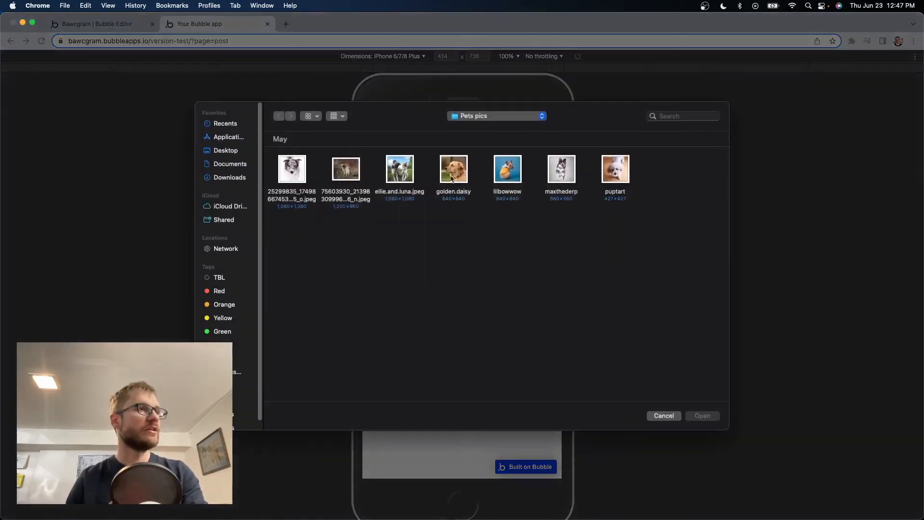
double_click(453, 173)
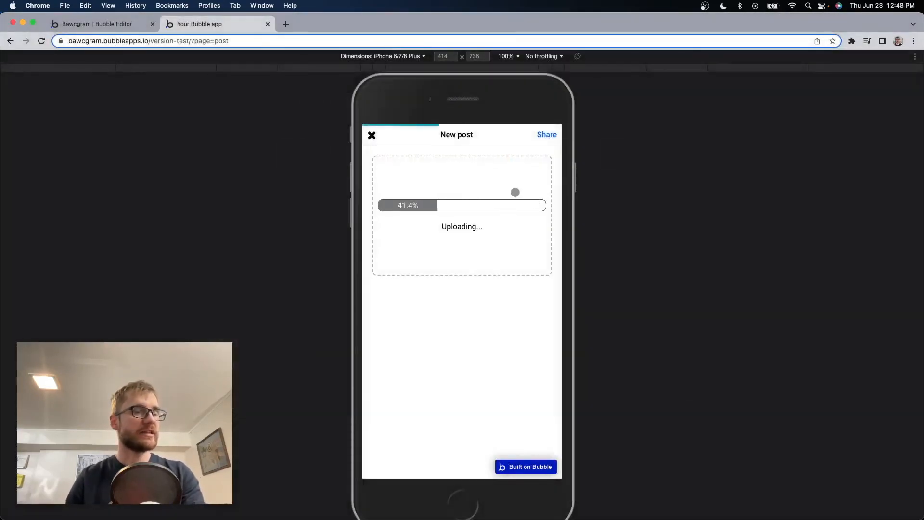
click(415, 371)
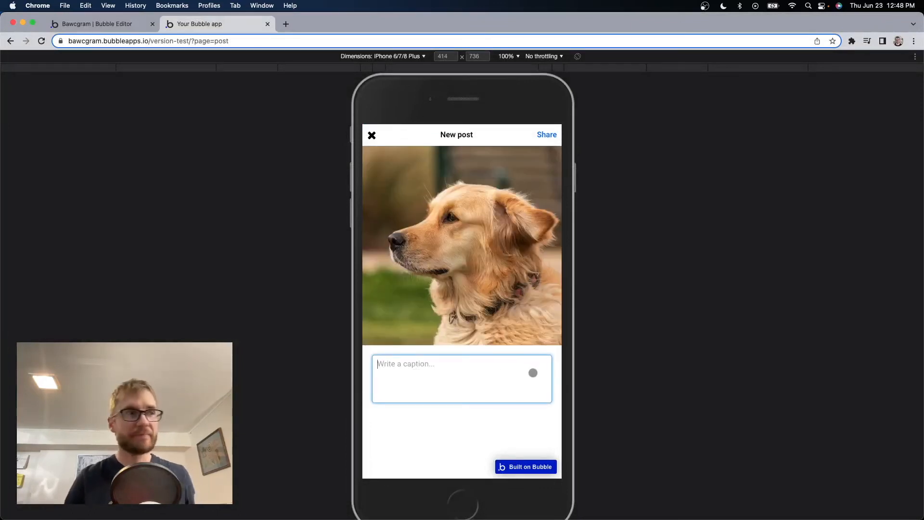
In the Bubble editor, start a click workflow for the Share text and add a Create a new thing action of type Post
click(546, 136)
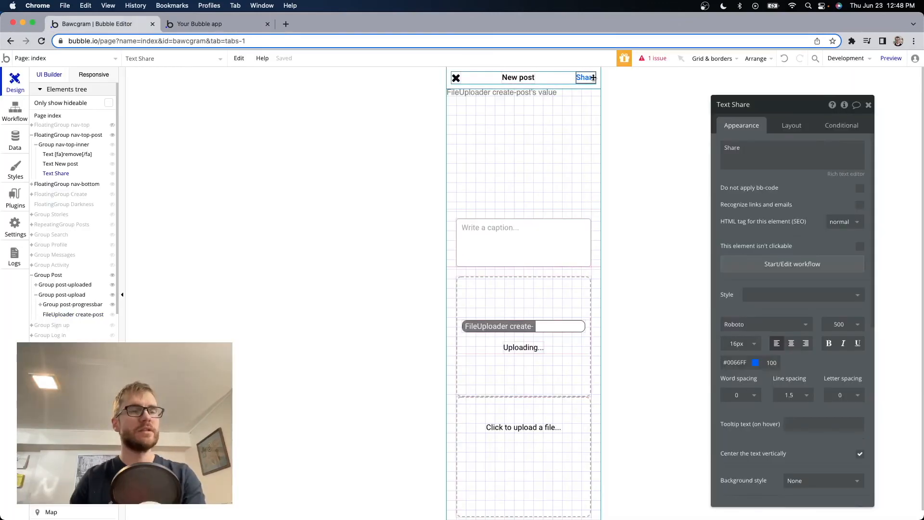
click(801, 268)
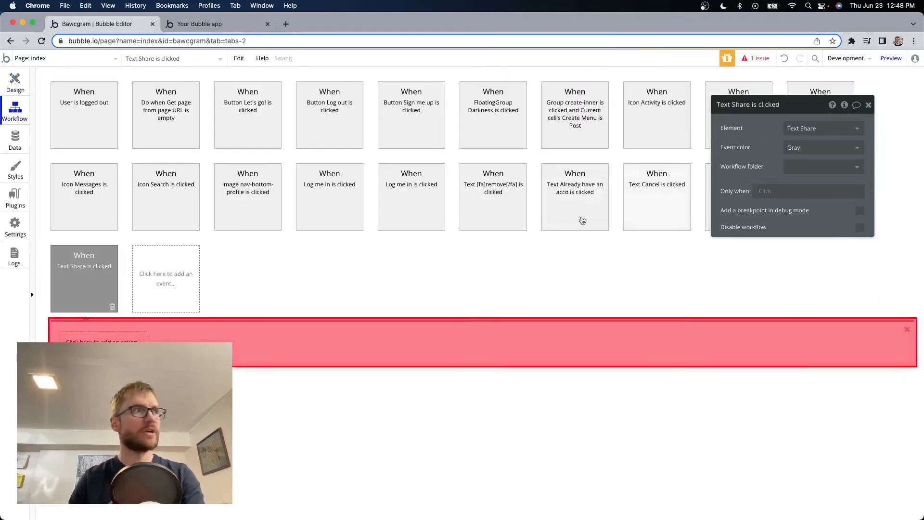
click(103, 338)
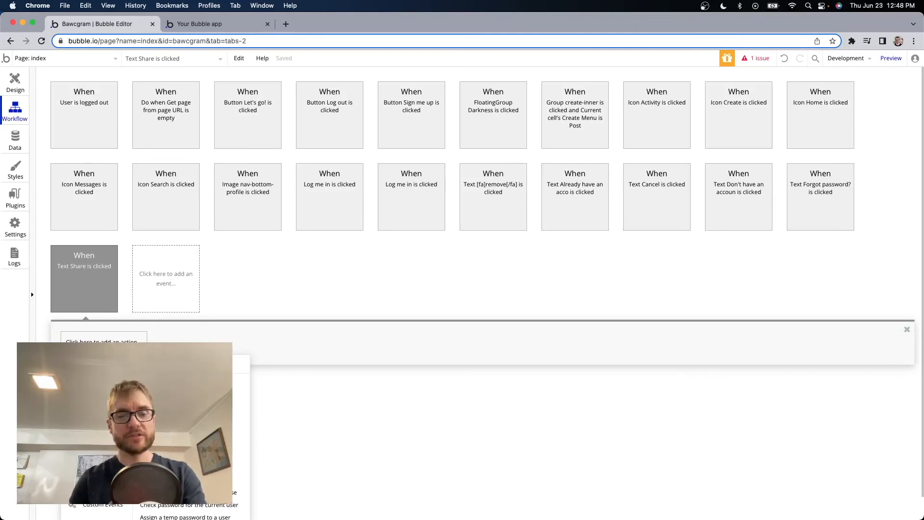
text(cre)
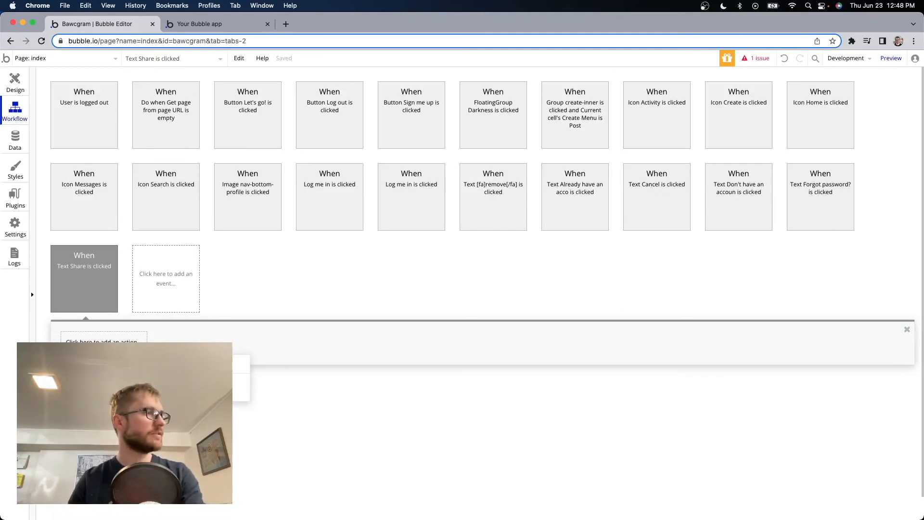
click(116, 393)
click(807, 130)
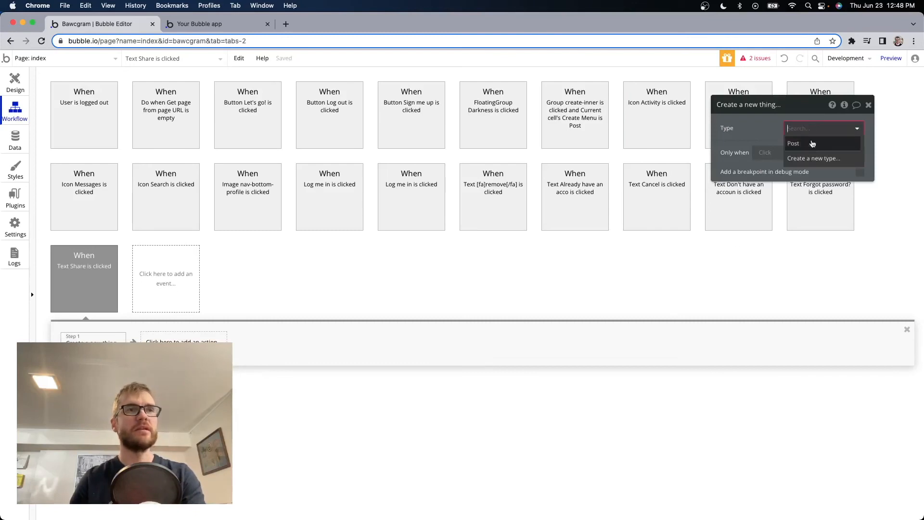
click(811, 149)
Set the new Post's Image field to FileUploader create-post's value
click(807, 155)
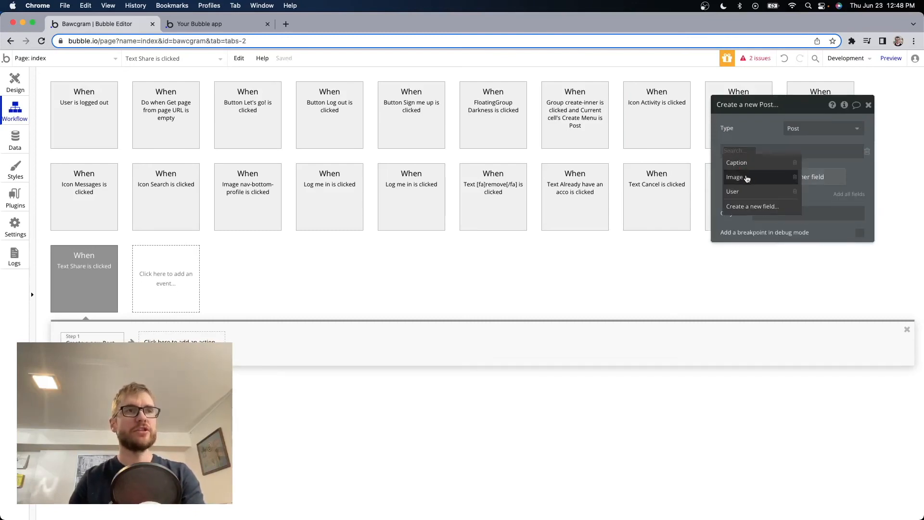
click(746, 179)
click(764, 152)
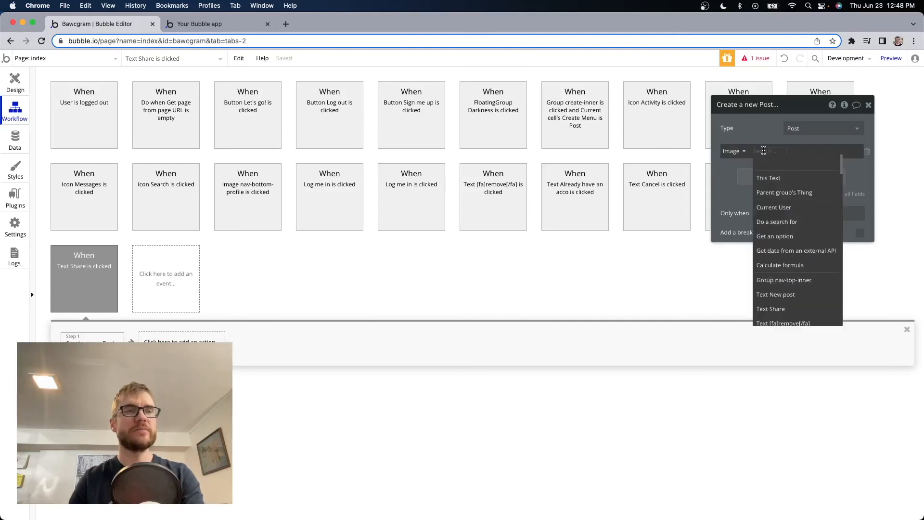
text(file)
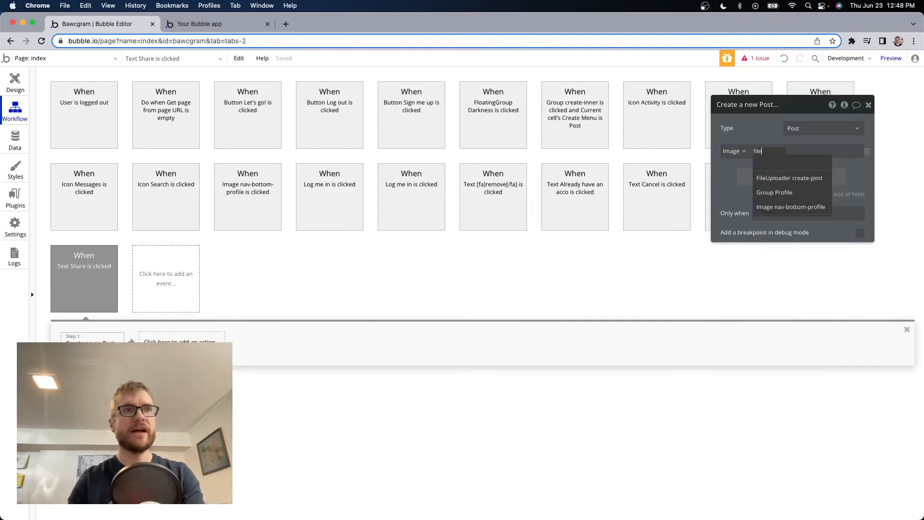
click(789, 177)
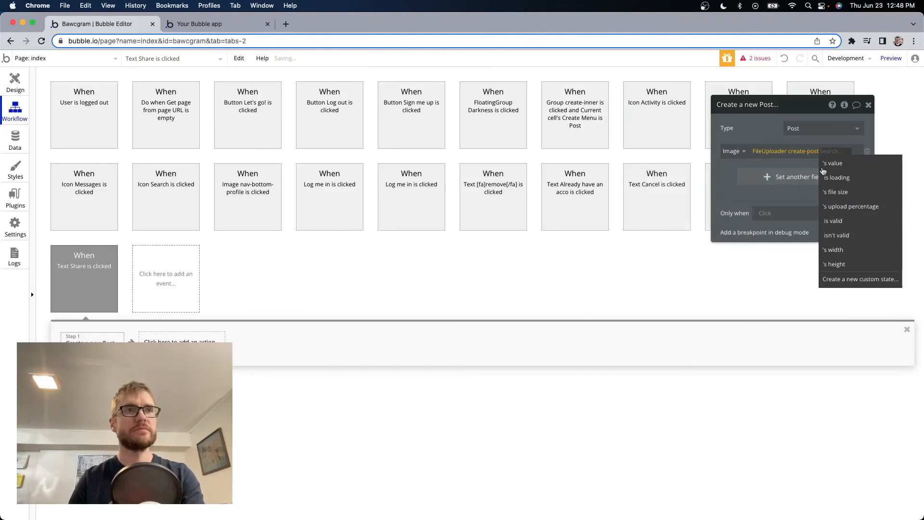
click(840, 164)
Add the Caption field to the new Post and set it to MultilineInput post-caption's value
click(770, 178)
click(755, 174)
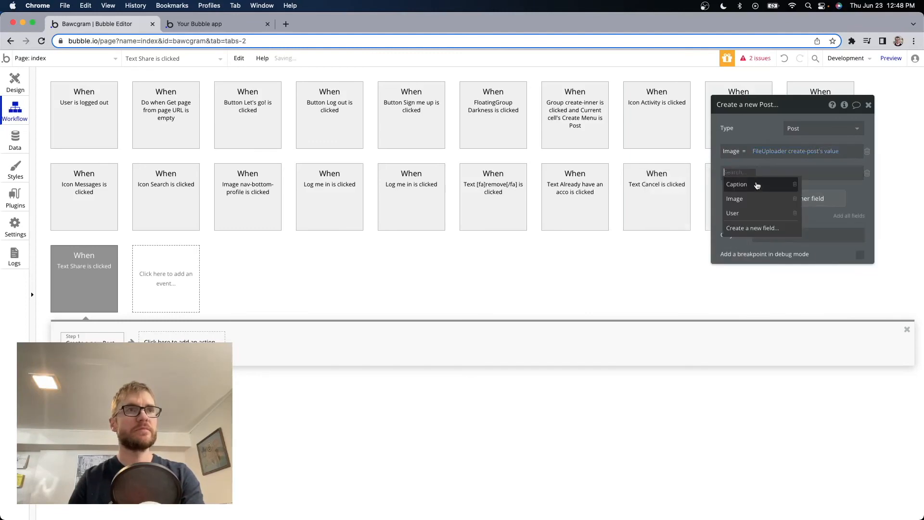
click(756, 183)
click(757, 174)
text(capt)
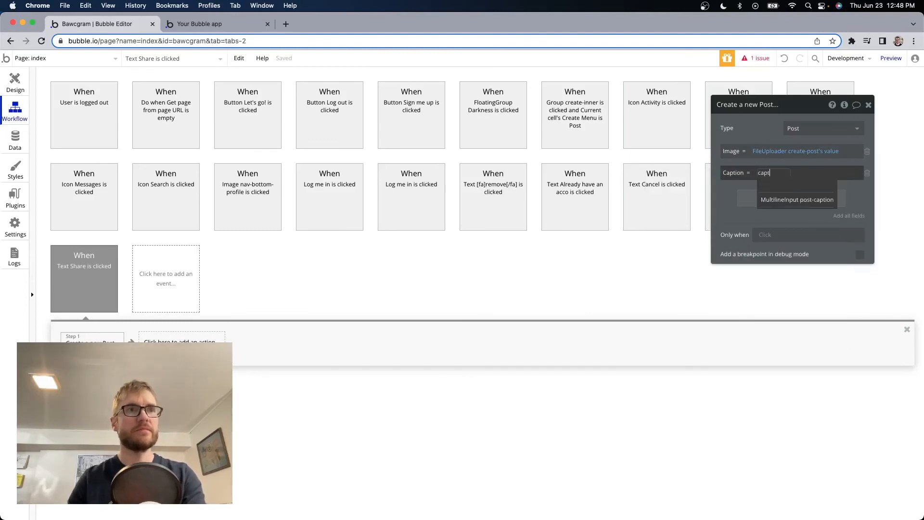
click(797, 200)
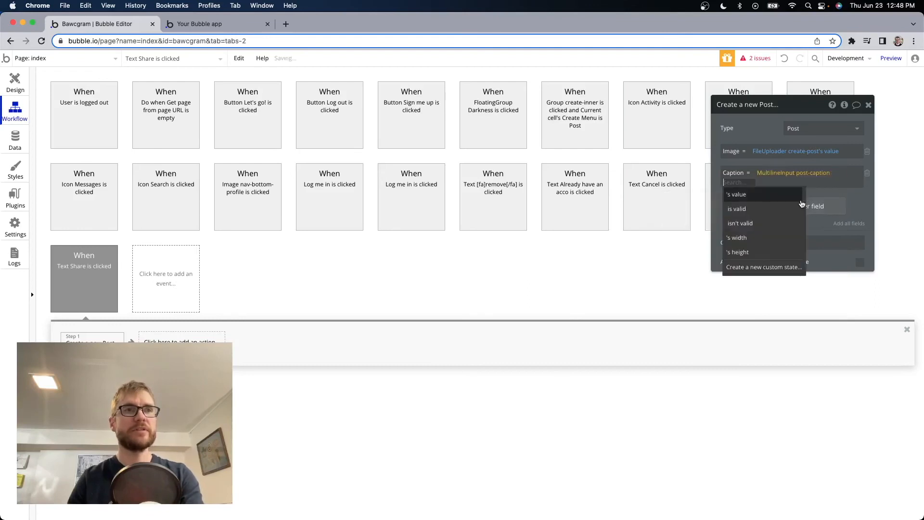
click(752, 195)
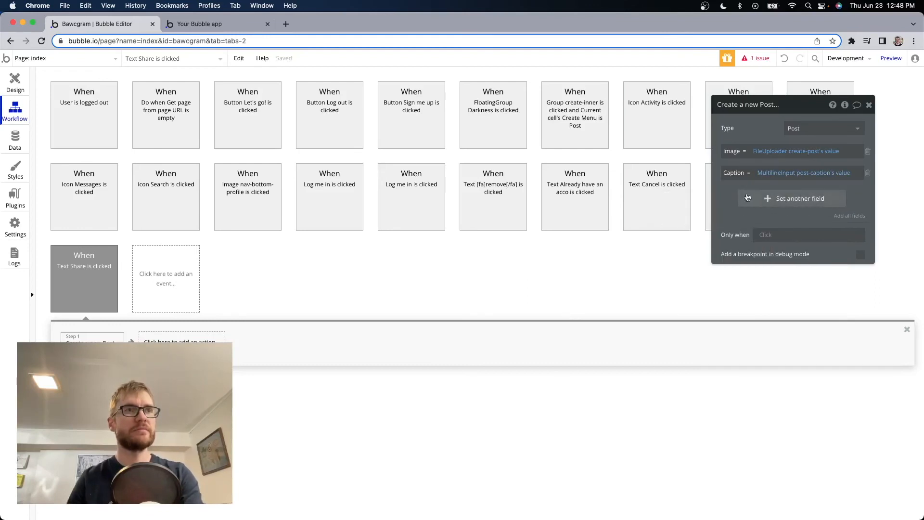
Add the User field to the new Post and set it to Current User
click(758, 206)
click(750, 234)
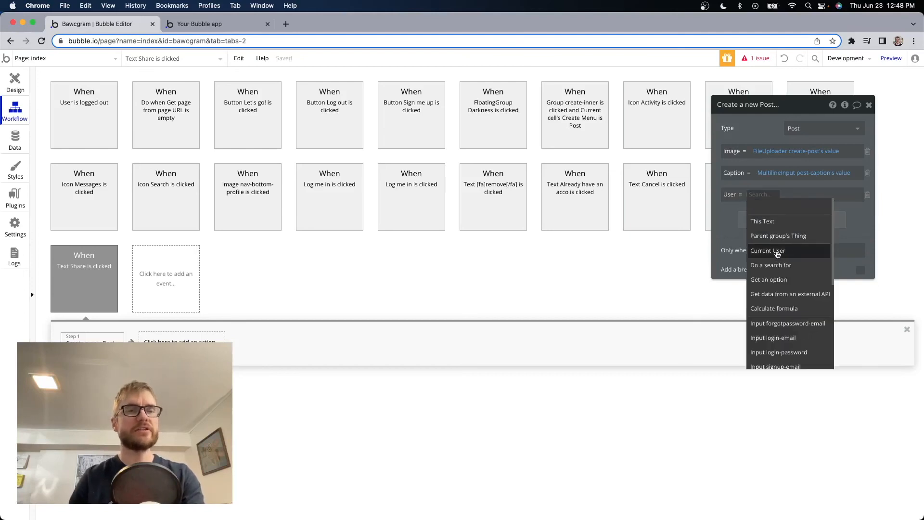
click(775, 250)
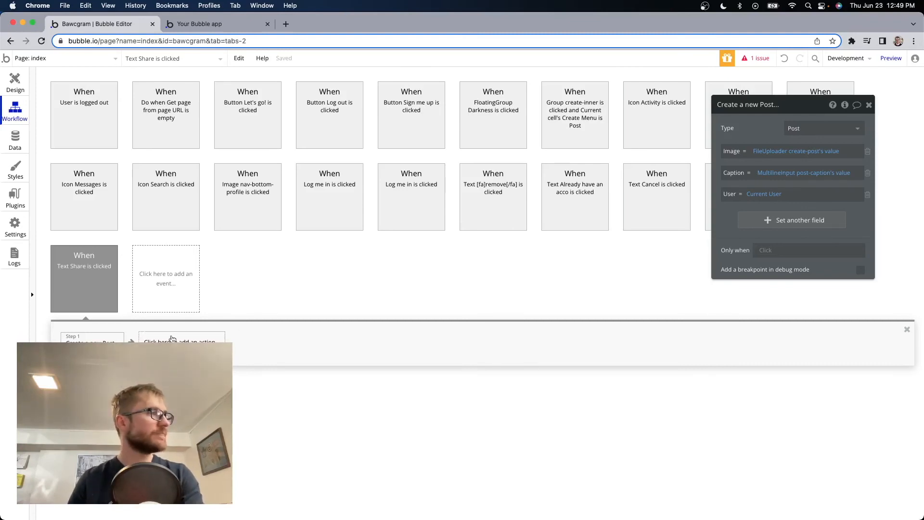
Add a Reset relevant inputs action to the Share workflow and review the fields of the Create a new Post action
click(172, 338)
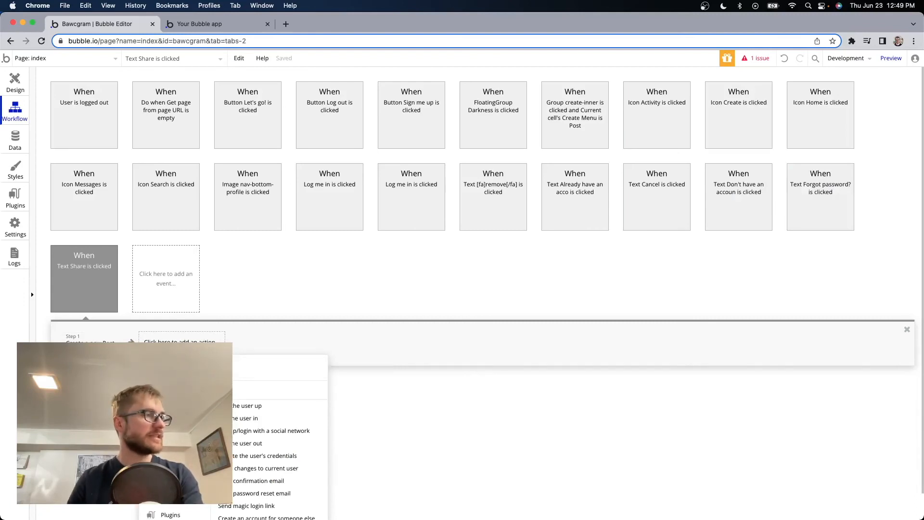
click(224, 457)
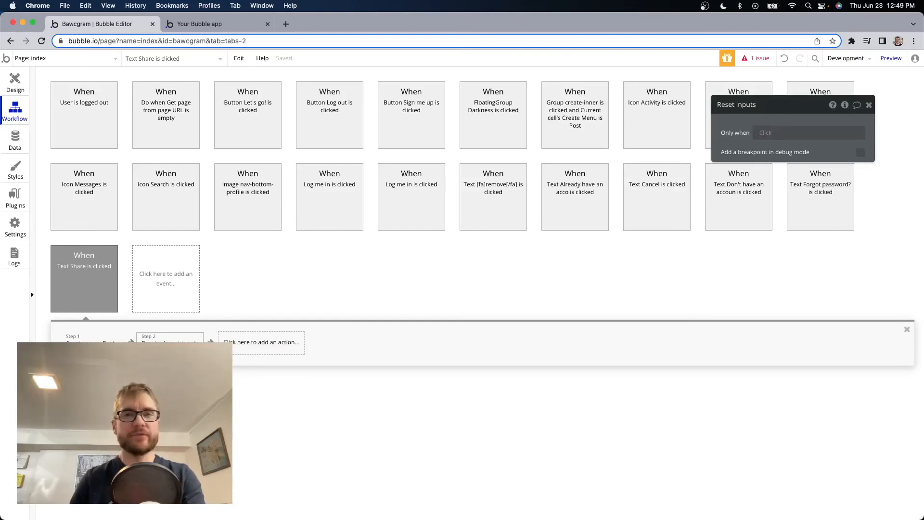
click(91, 338)
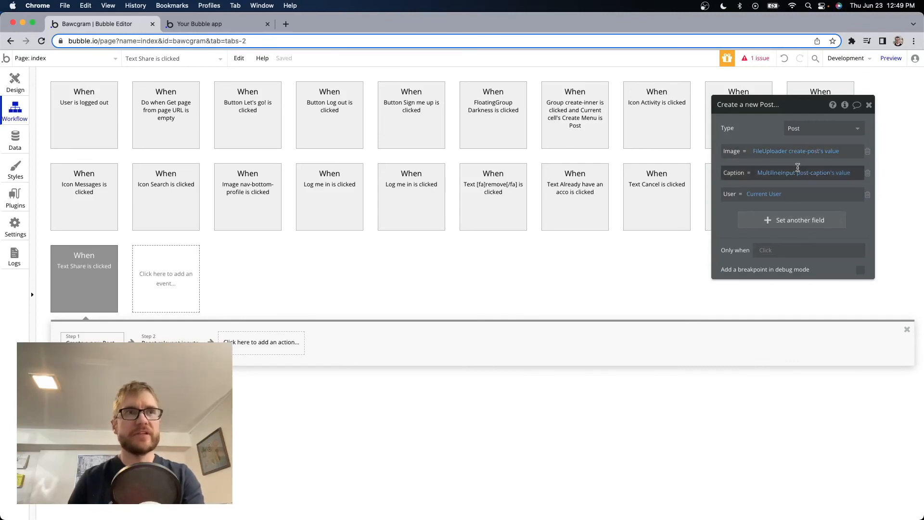
click(776, 174)
click(775, 153)
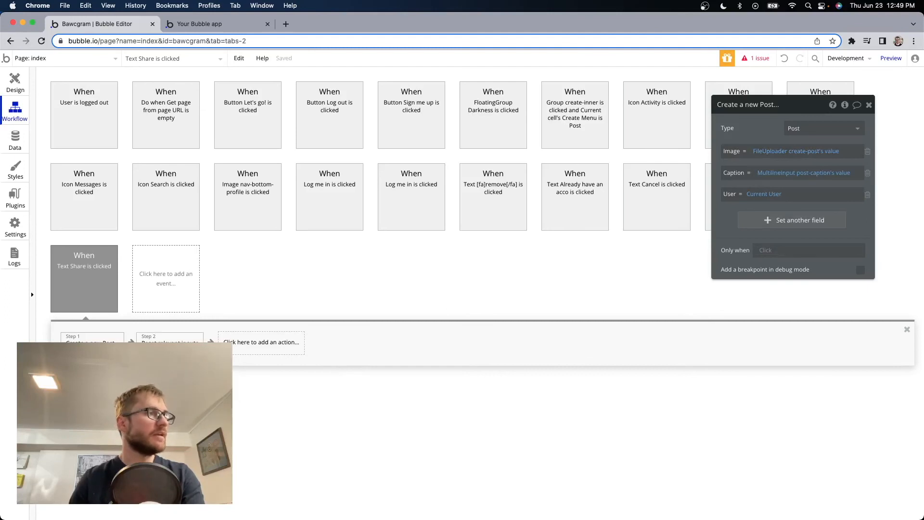
Add a Go to page action to the Share workflow with index as its destination
click(252, 350)
text(go)
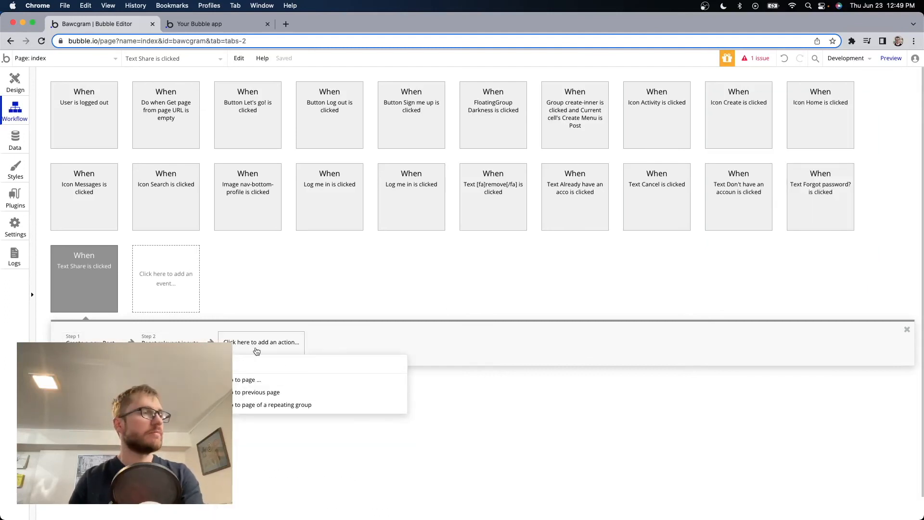
mouse_move(293, 387)
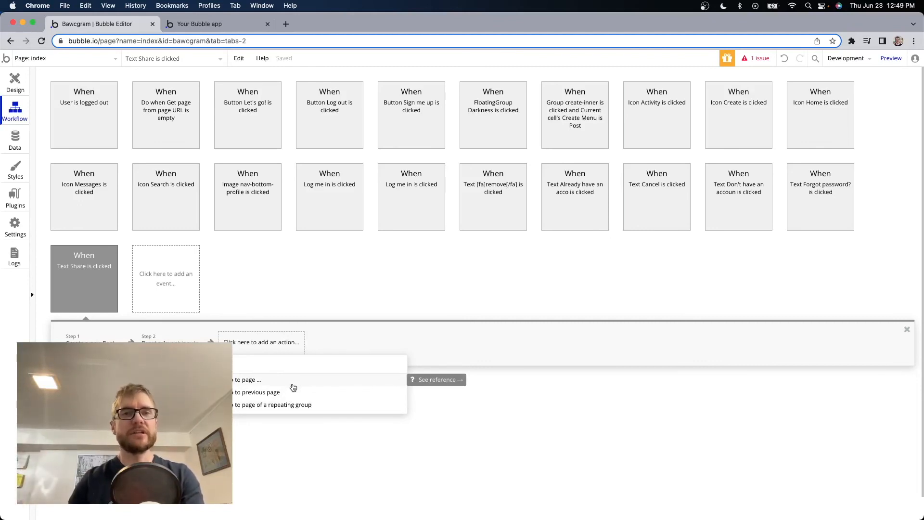
click(275, 382)
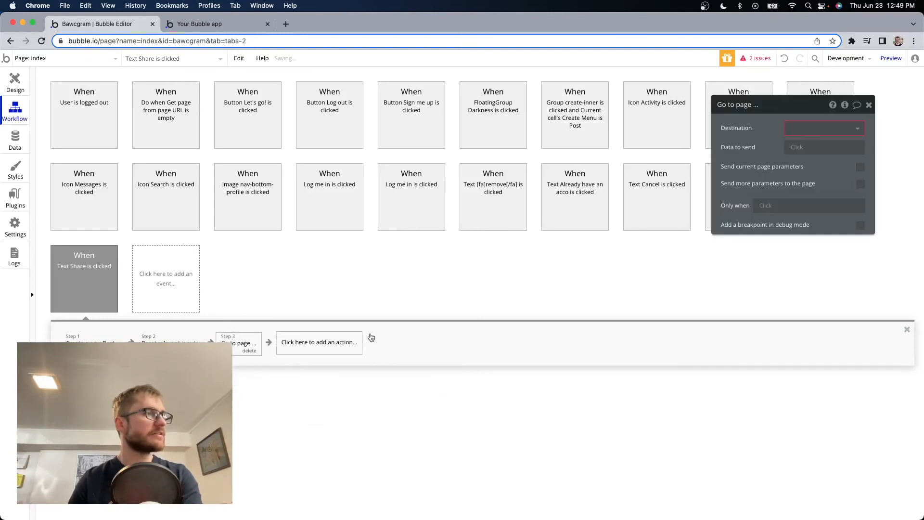
click(822, 129)
click(813, 146)
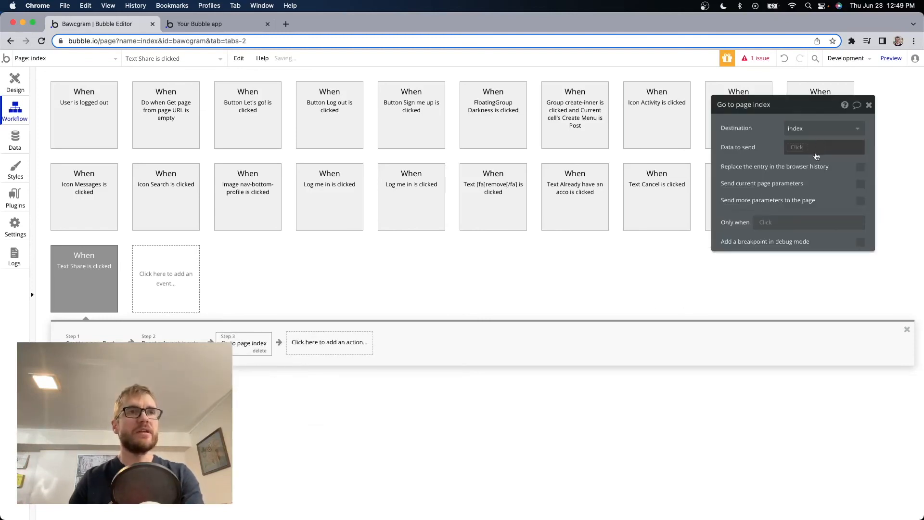
Send an extra parameter with the key "page" to the index page and open its value for editing
click(860, 200)
click(762, 224)
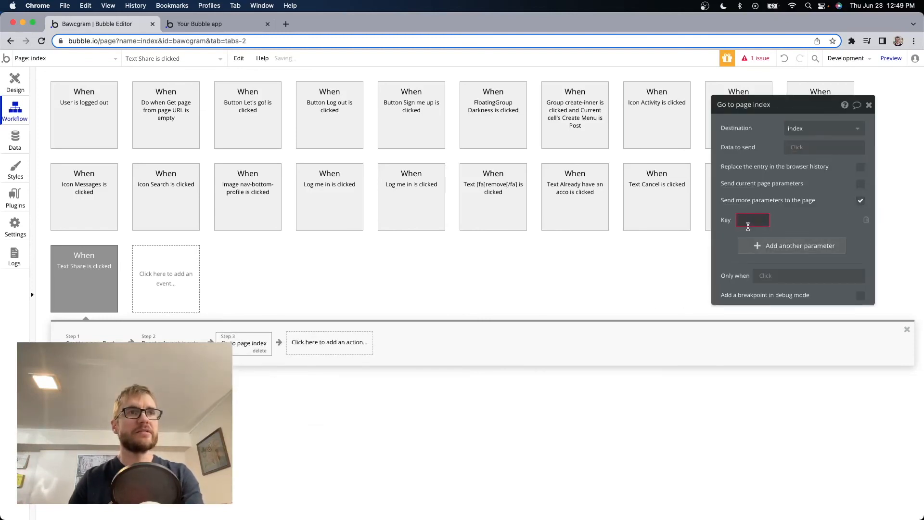
text(page)
click(794, 214)
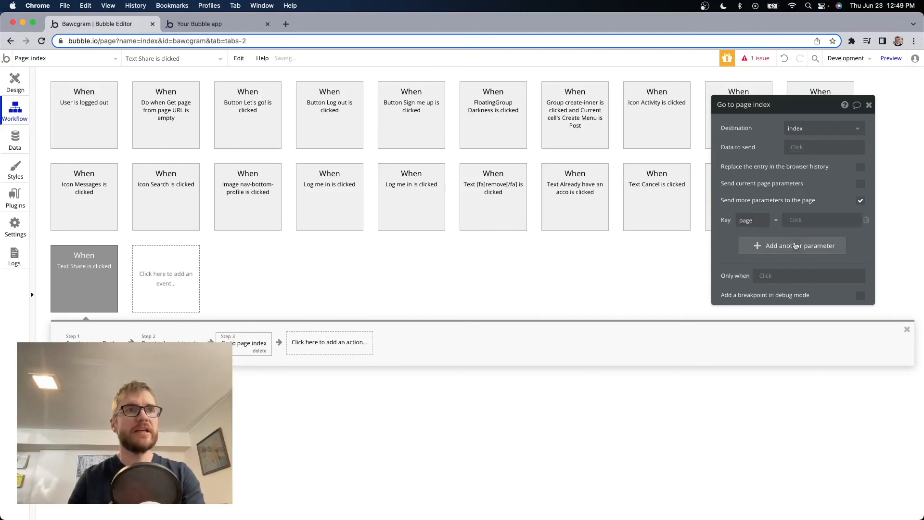
click(829, 217)
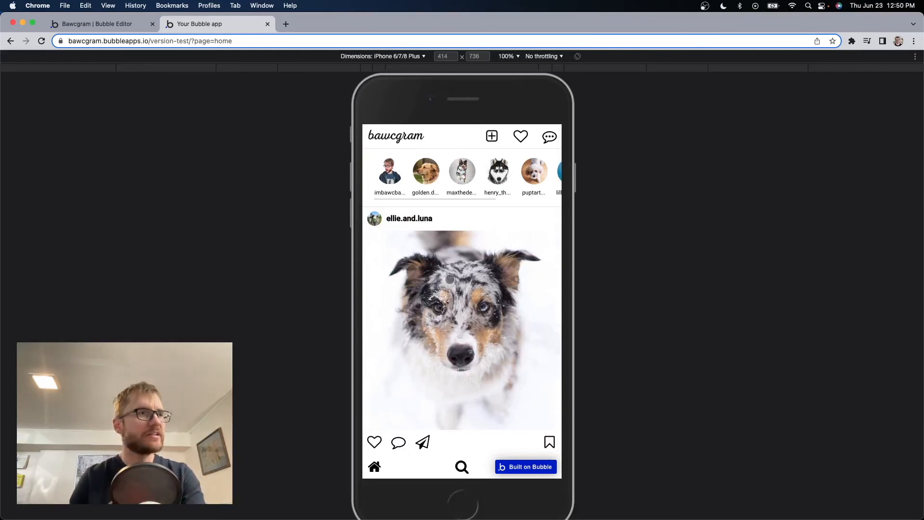
Create a new Post in the app preview and upload the photo of the dog standing in the field from the Pets pics folder
click(487, 132)
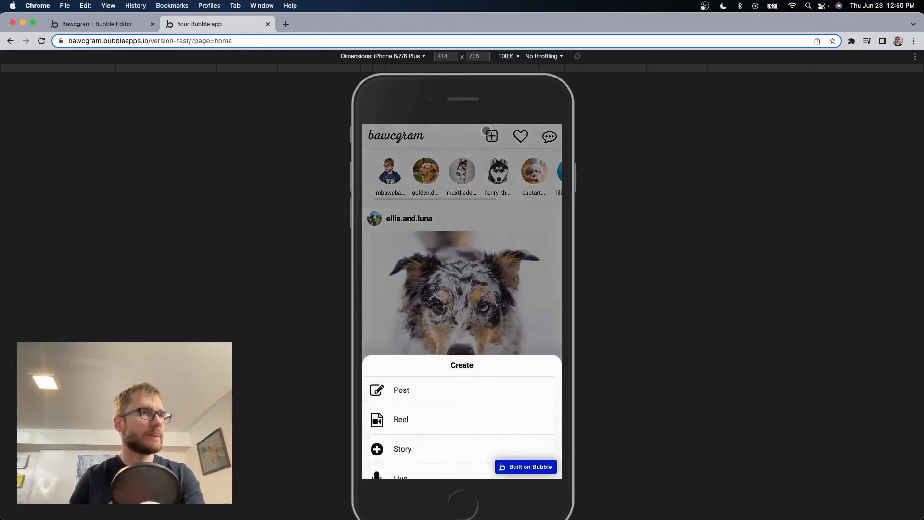
click(456, 375)
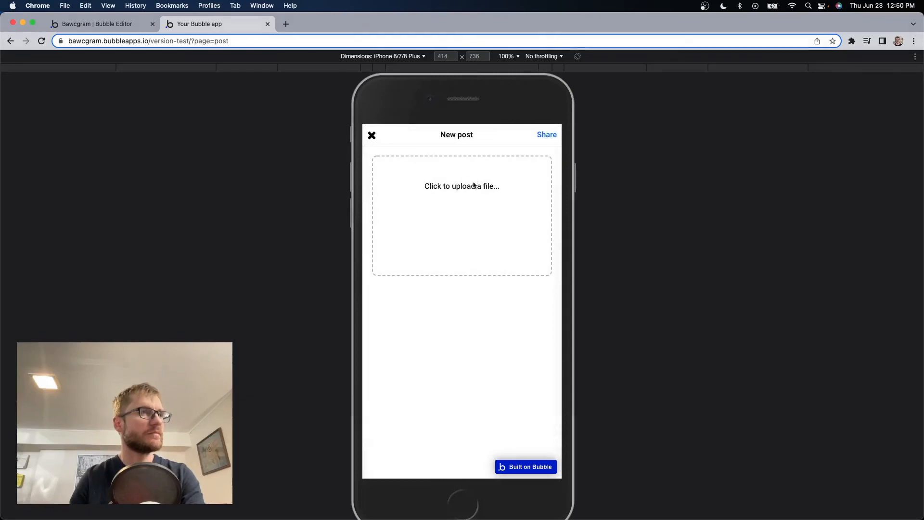
click(473, 186)
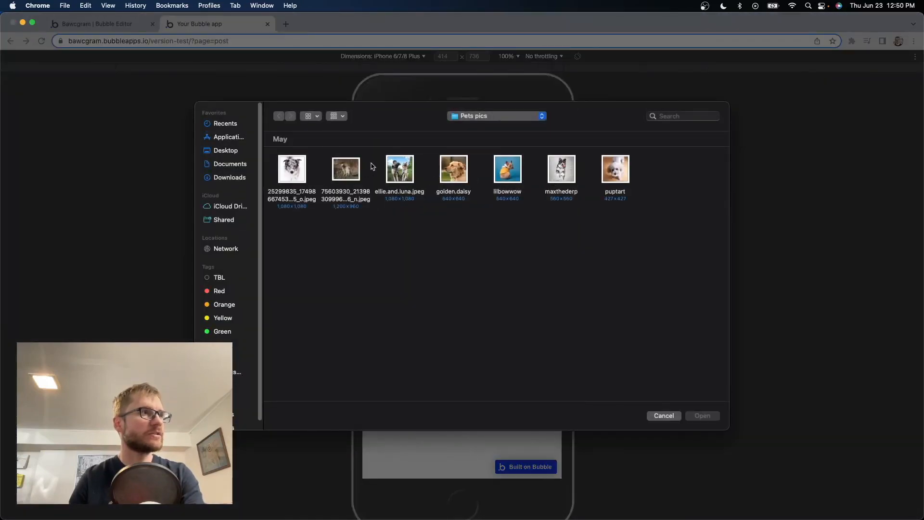
double_click(344, 169)
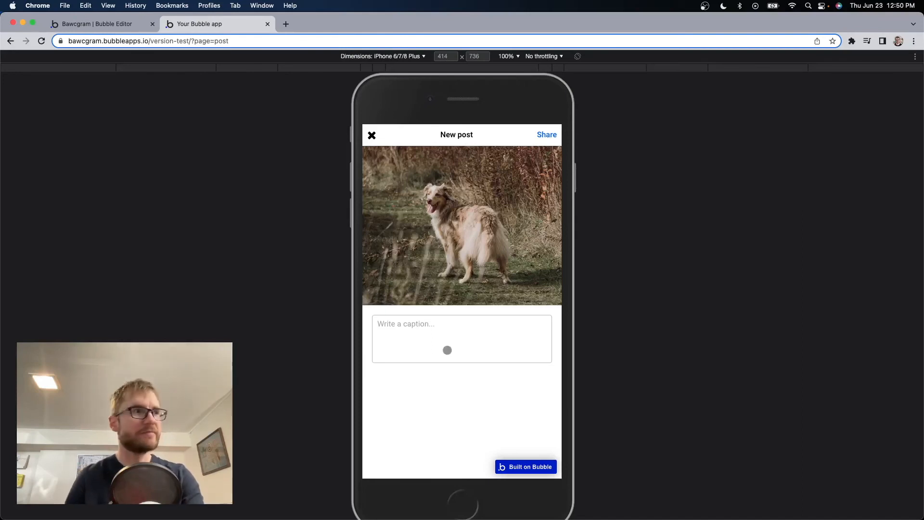
Write the caption "Nice bum, where ya from?" followed by a peach emoji
click(445, 338)
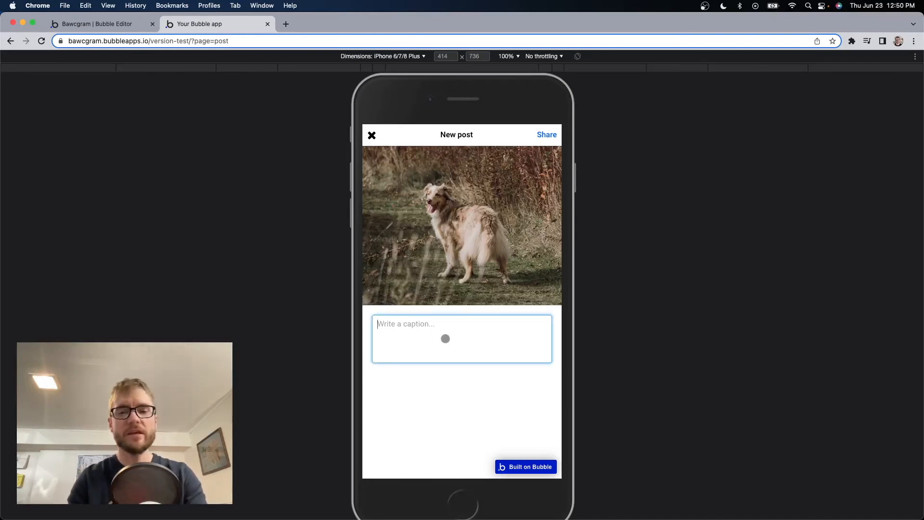
text(Nice bum, where ya fr)
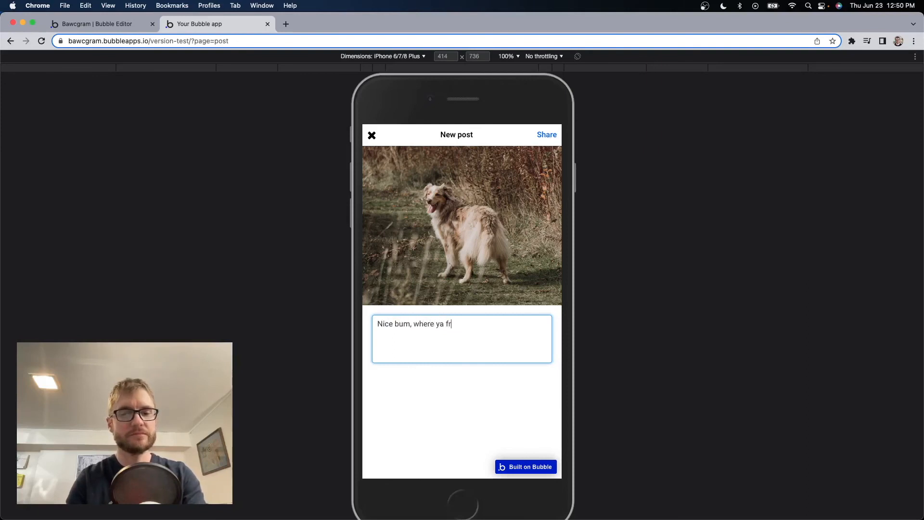
text(om?)
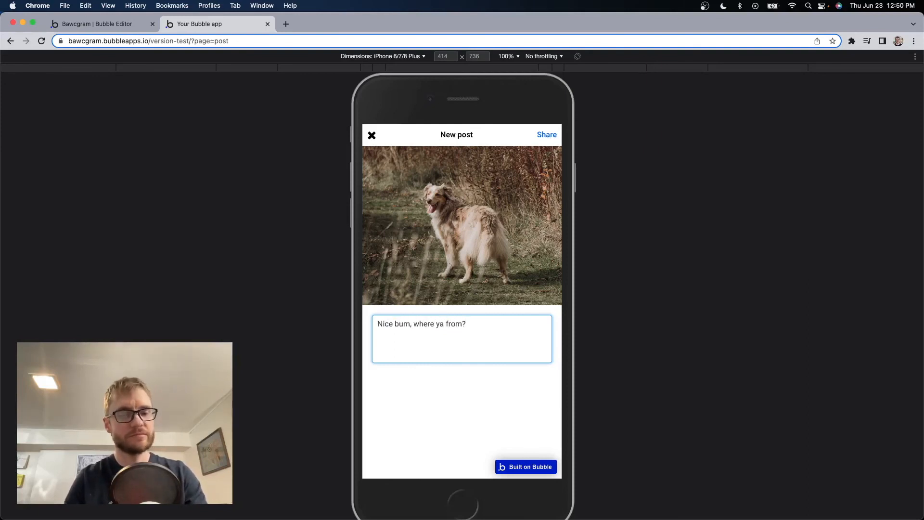
key(ctrl+super+space)
text(pe)
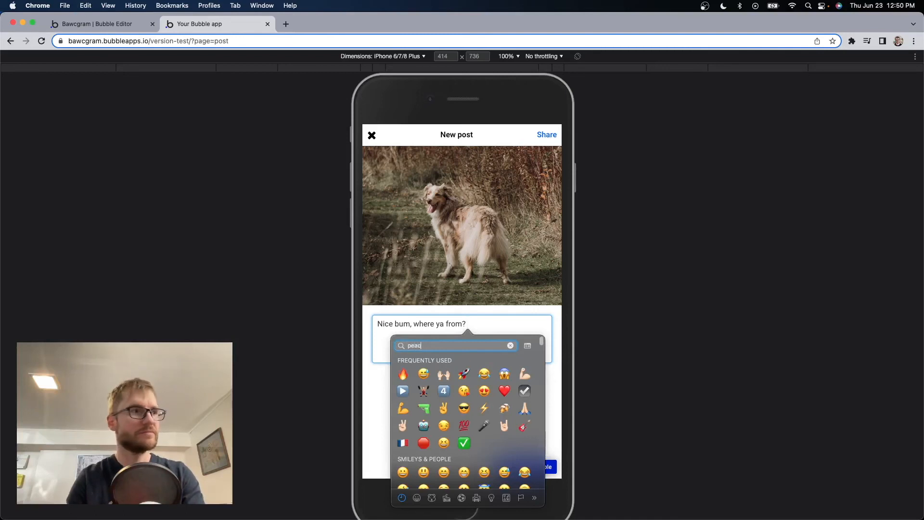
click(404, 382)
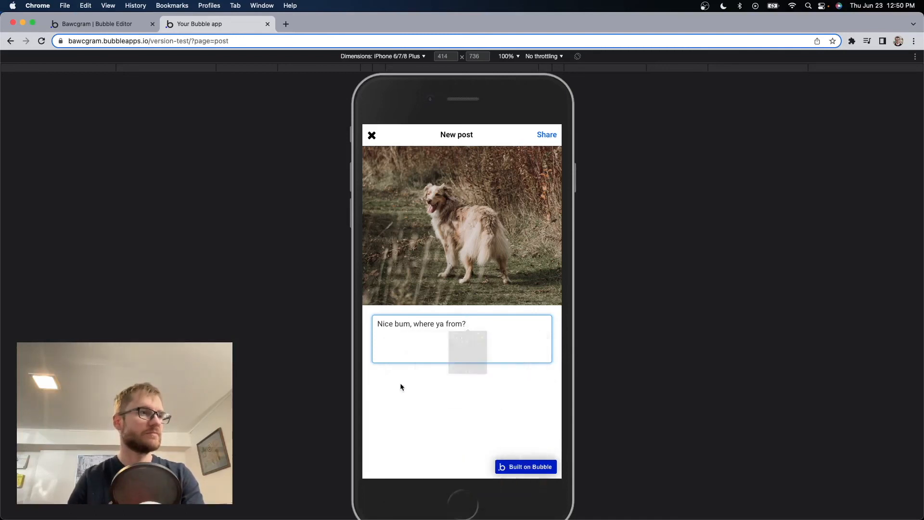
click(420, 397)
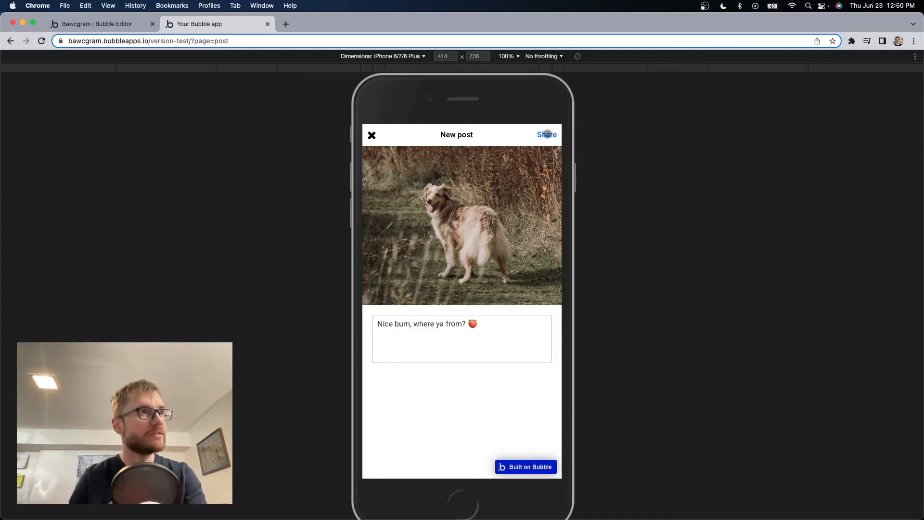
Share the dog post and check its photo and caption in the home feed
click(547, 134)
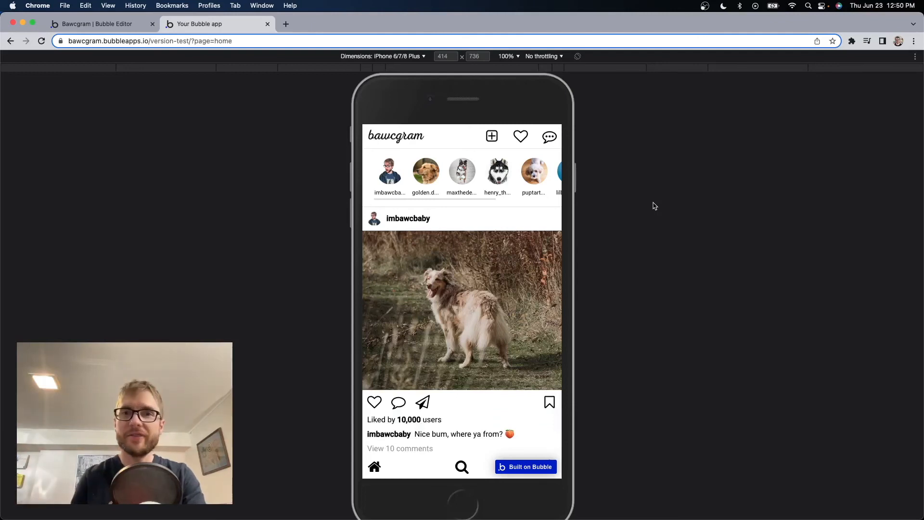
scroll(523, 270, down, 1)
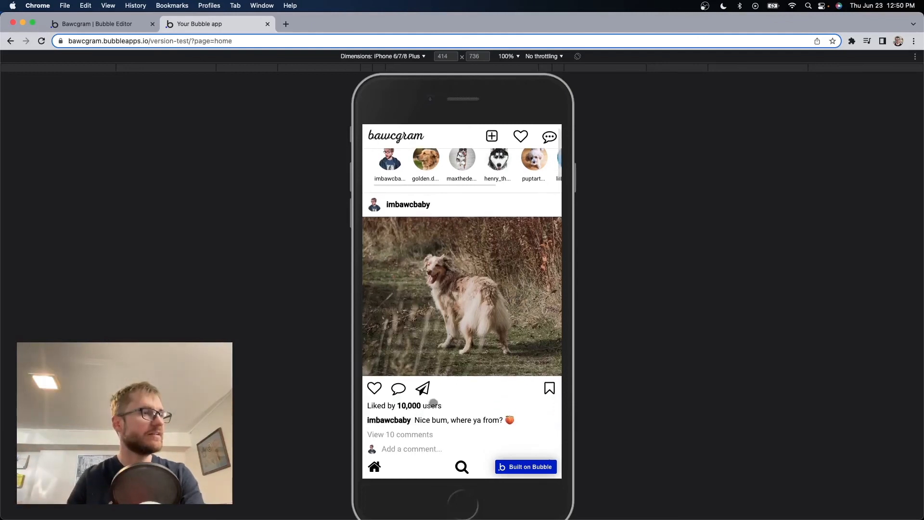
scroll(453, 344, down, 8)
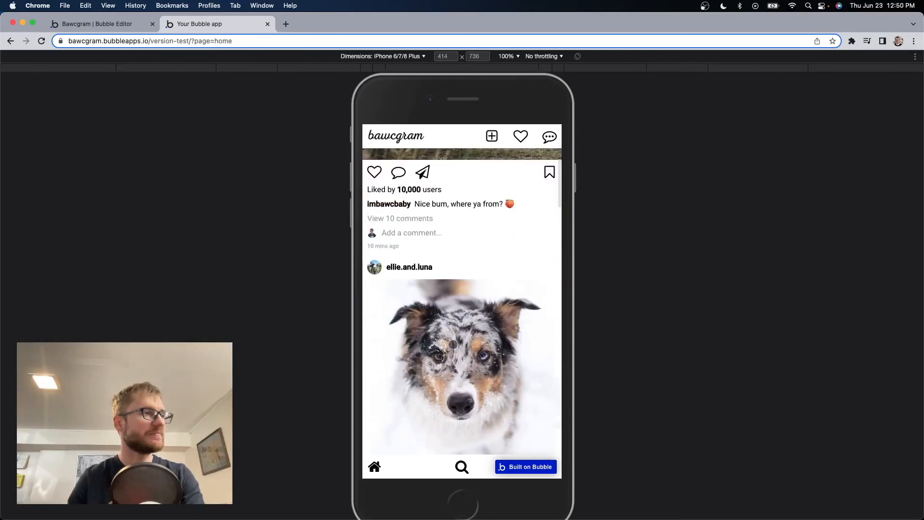
scroll(454, 344, up, 10)
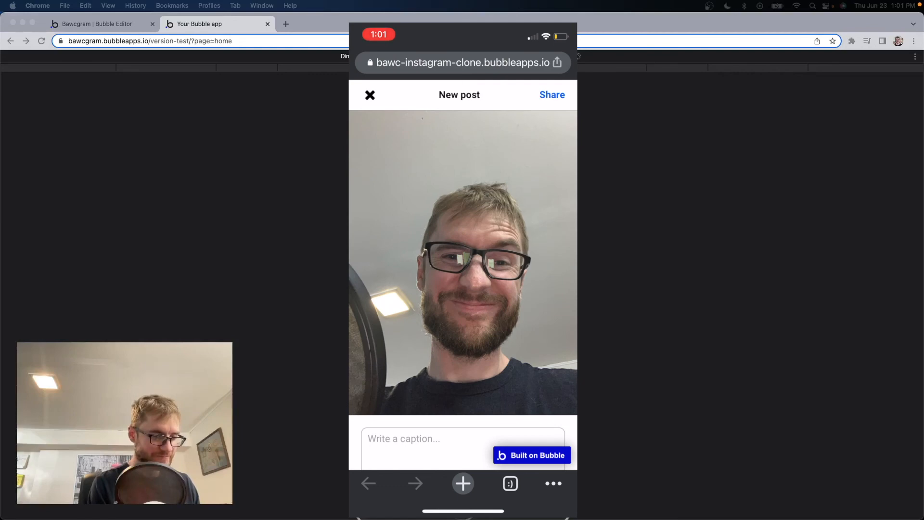
Write the caption "Selfies for the crew." for the selfie post on the phone
scroll(463, 288, down, 2)
click(462, 375)
text(Se)
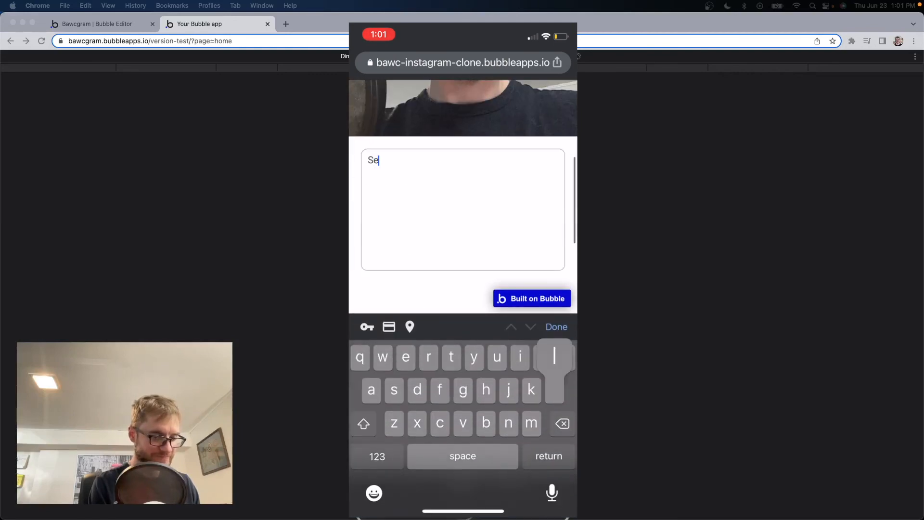
text(lfies for the )
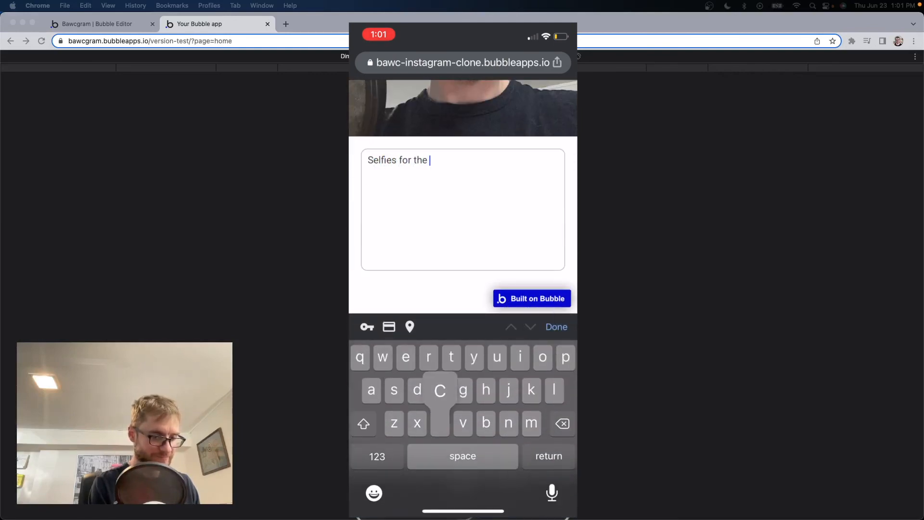
text(crew.)
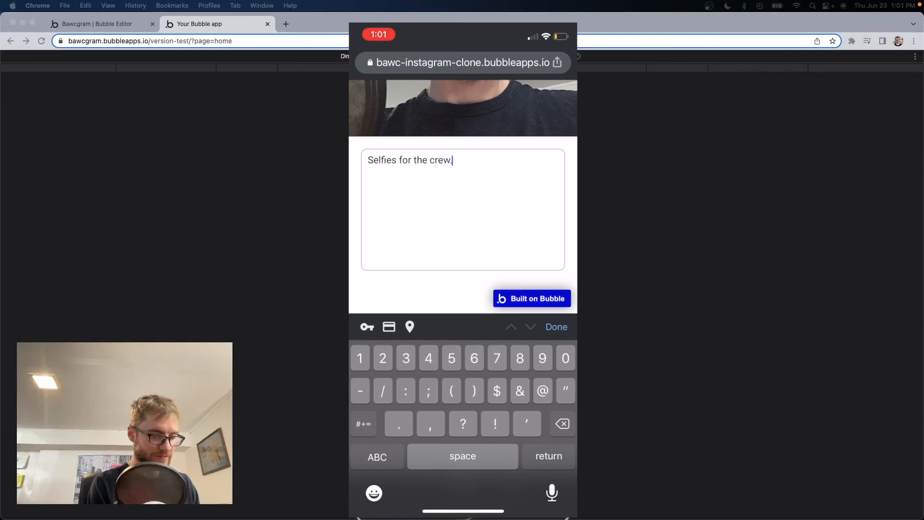
click(557, 327)
scroll(463, 288, up, 1)
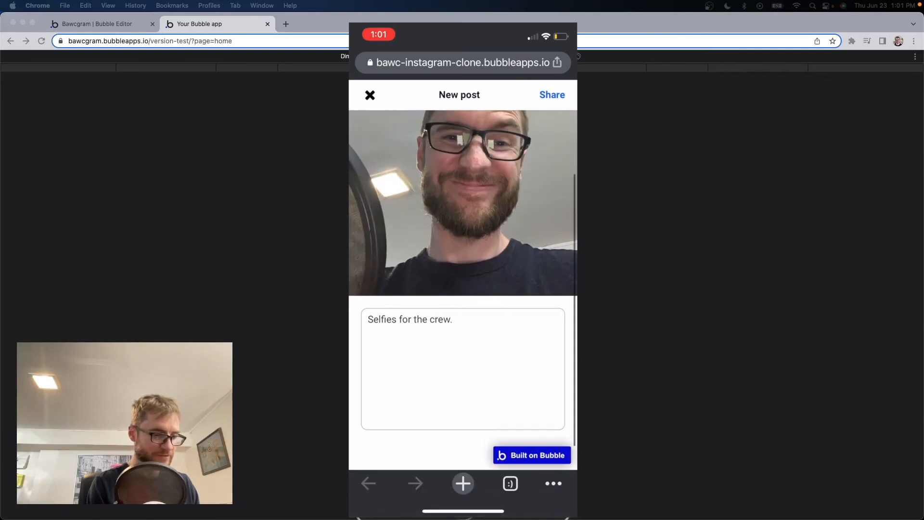
Share the selfie post from the phone and review it in the home feed
click(552, 94)
scroll(463, 289, down, 3)
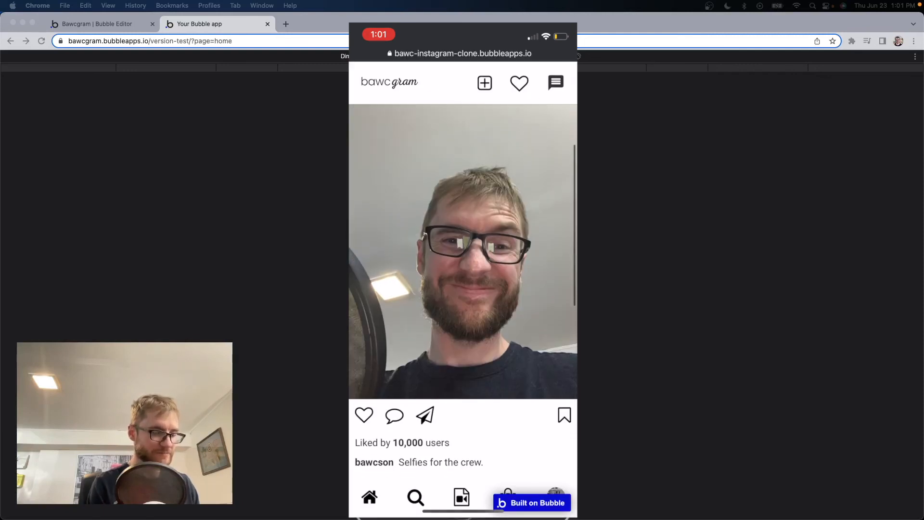
scroll(463, 289, up, 2)
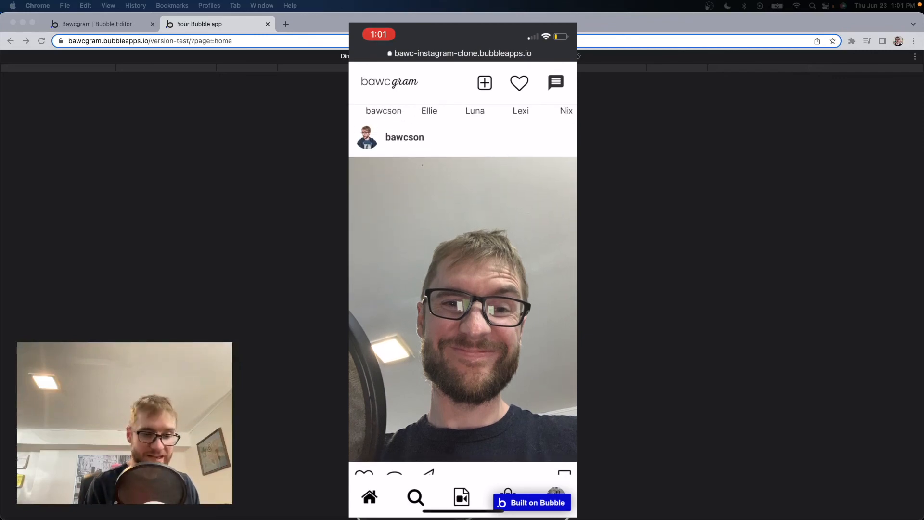